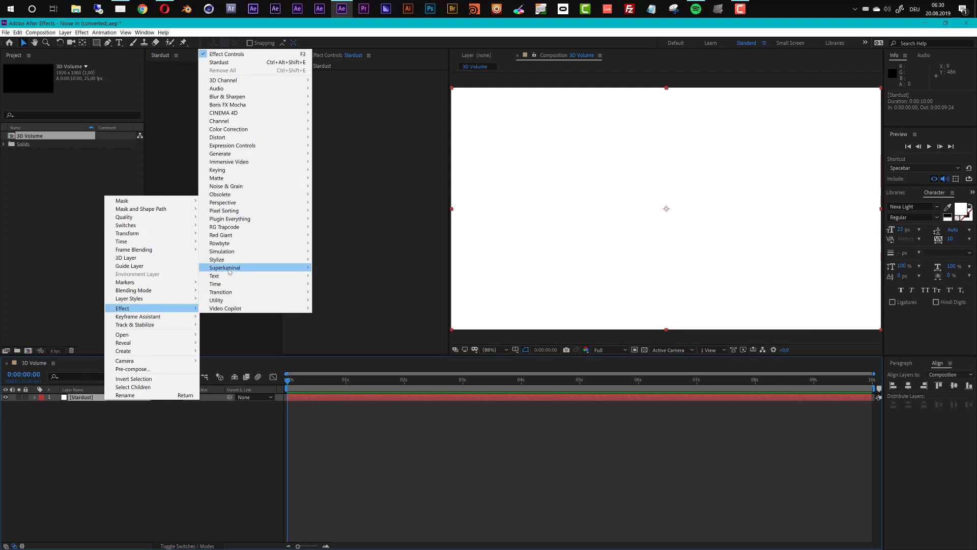
- Apply the Superluminal Stardust effect to the Stardust solid layer and move the current time to 0:00:01:02
mouse_move(283, 269)
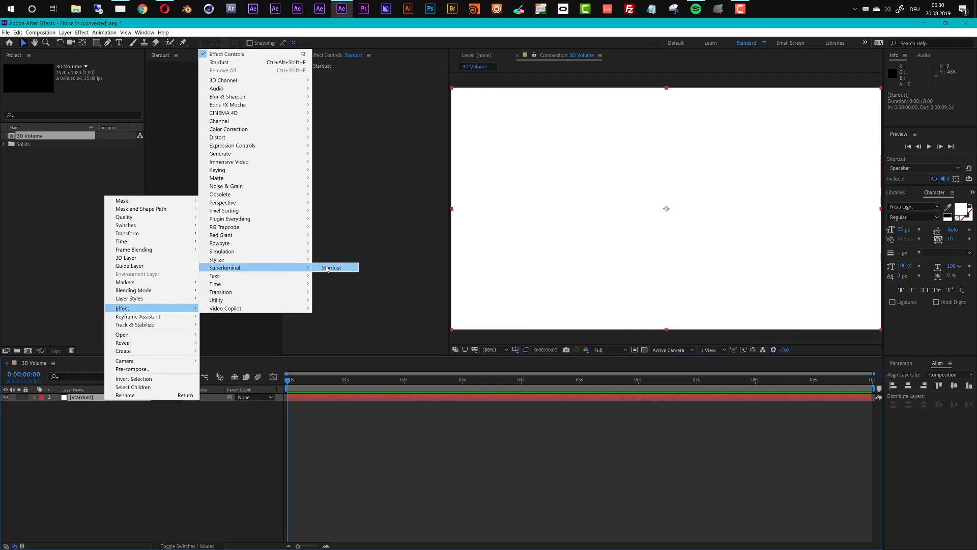
click(331, 267)
click(348, 384)
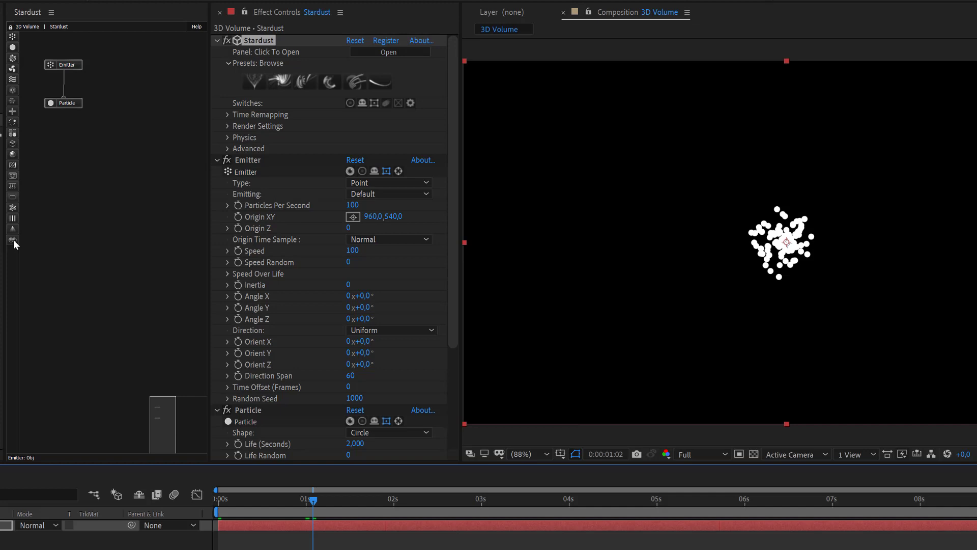
- Add a Volume node connected below the Particle node and a Model node connected below the Volume node
click(13, 239)
right_click(88, 181)
mouse_move(116, 176)
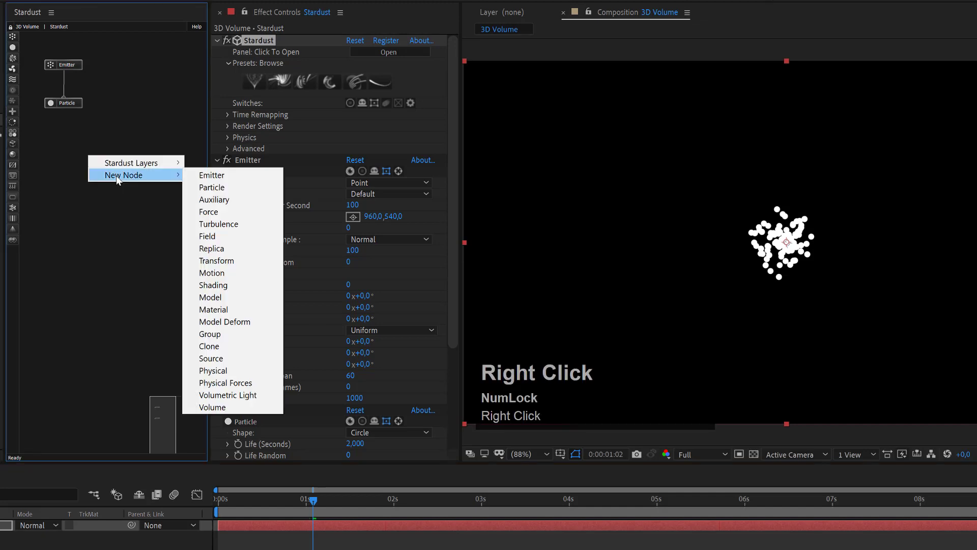
click(214, 412)
drag(112, 184, 73, 148)
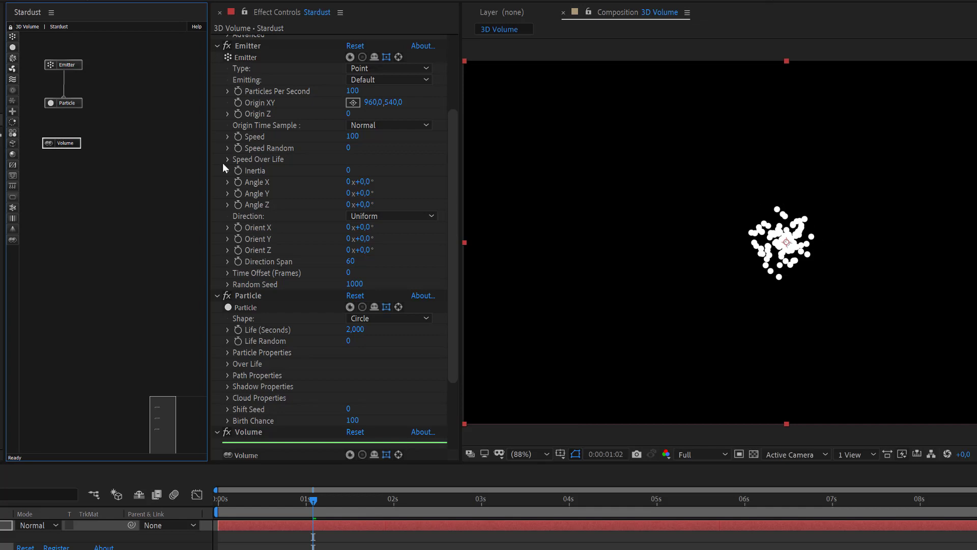
click(60, 138)
mouse_move(60, 138)
mouse_down()
mouse_move(67, 105)
mouse_move(76, 141)
mouse_up()
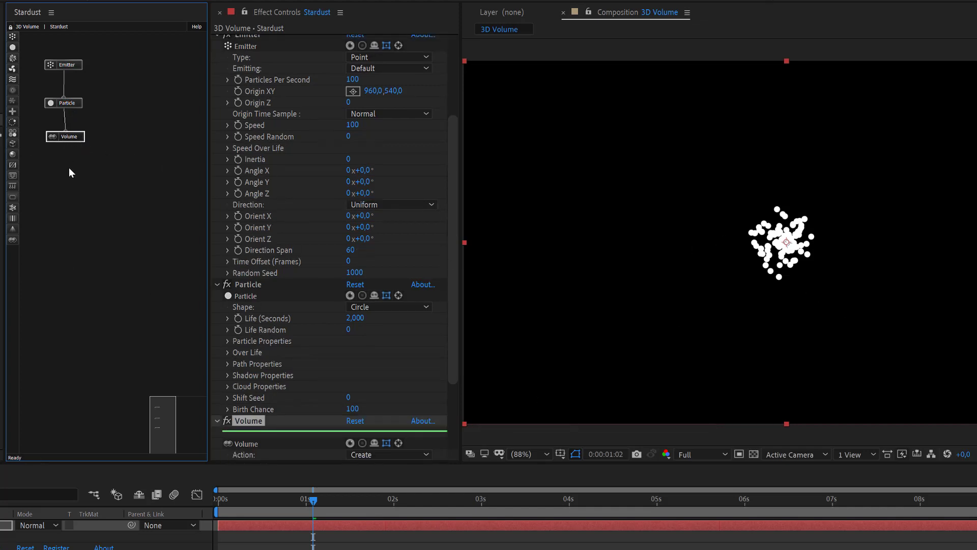
drag(12, 144, 73, 167)
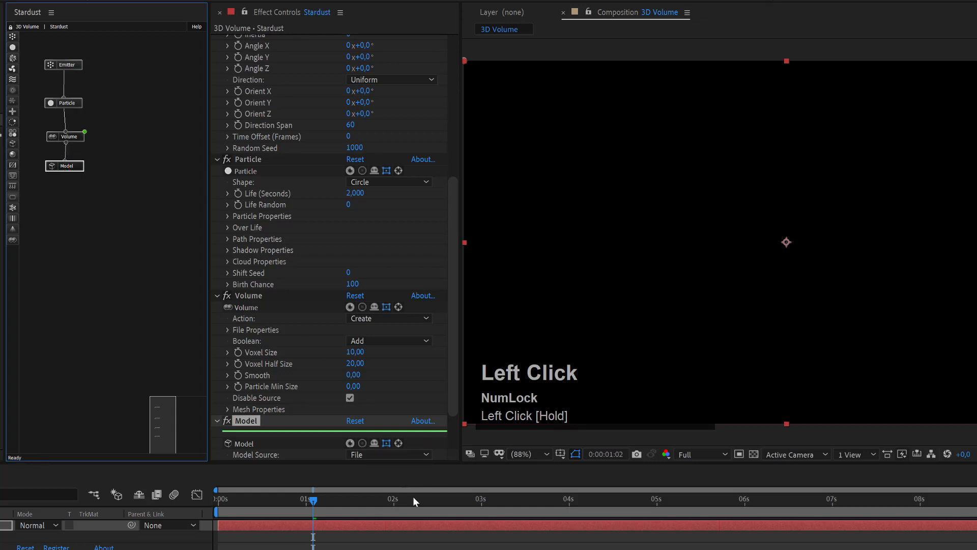
- Try a Particle Min Size of 15 on the Volume node and raise it to 25
click(81, 136)
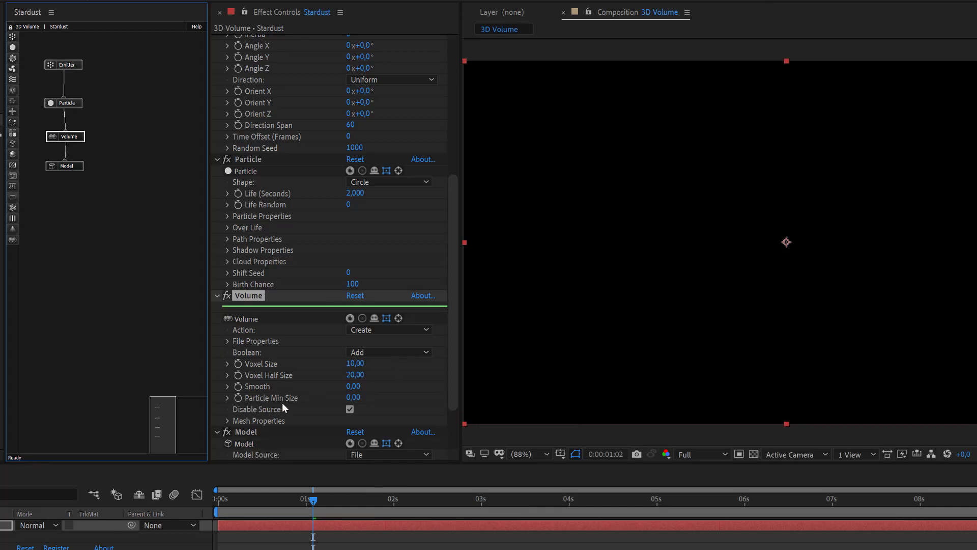
click(353, 398)
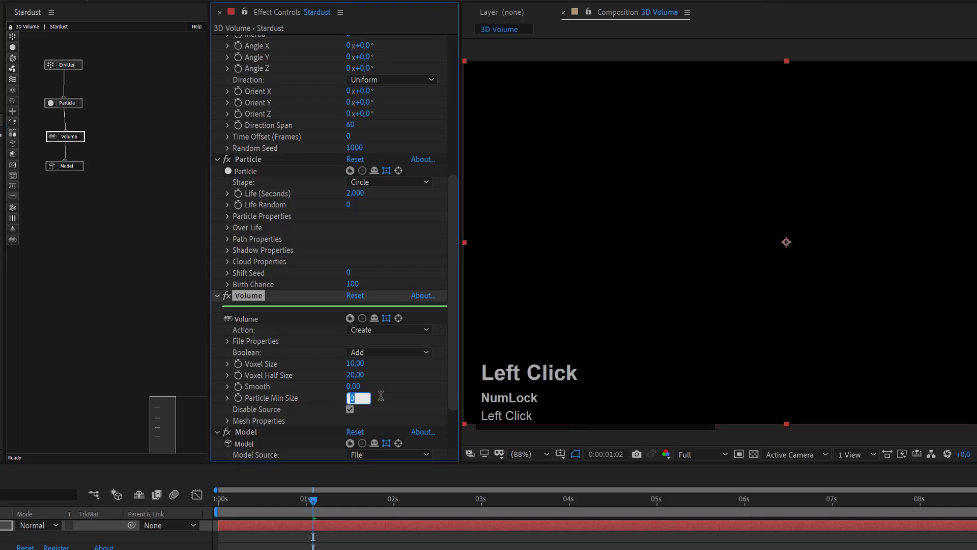
text(15)
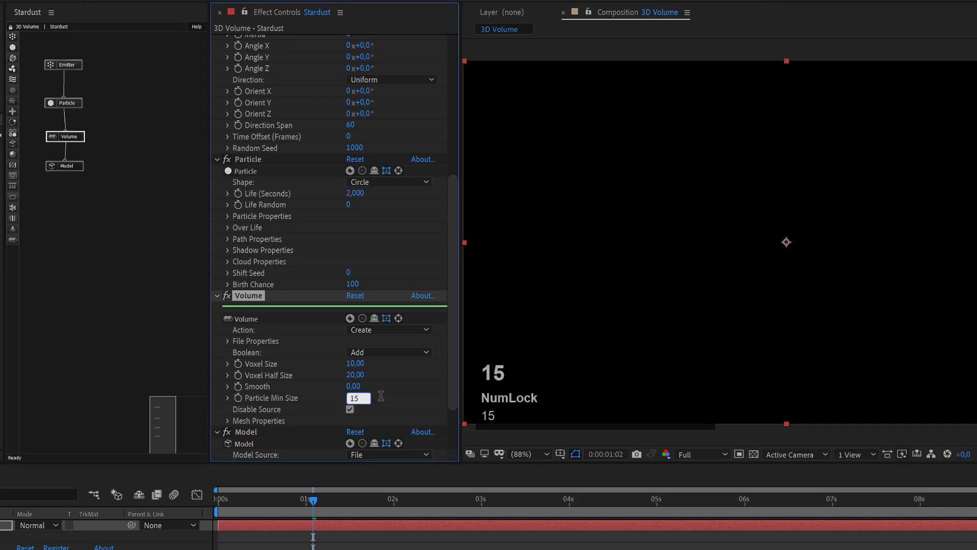
key(Return)
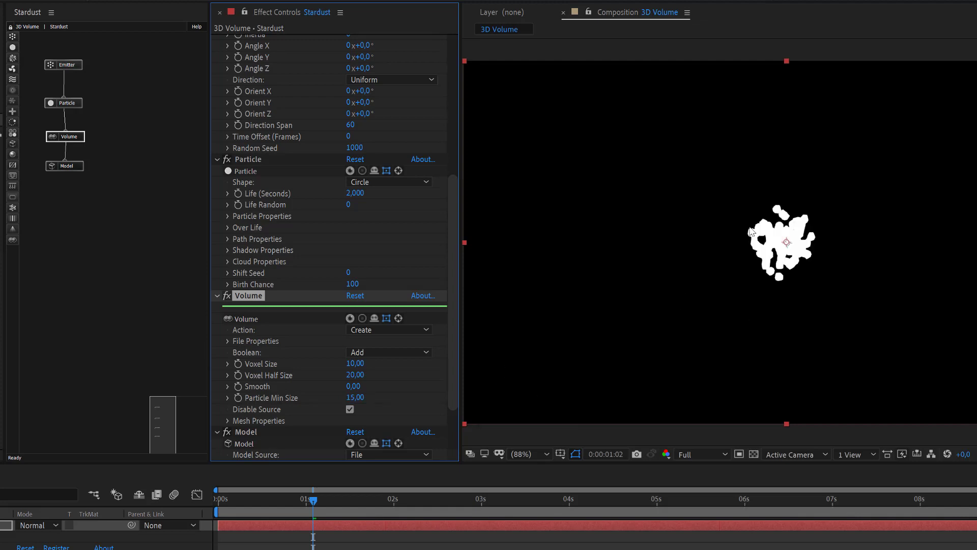
click(359, 398)
text(25)
key(Return)
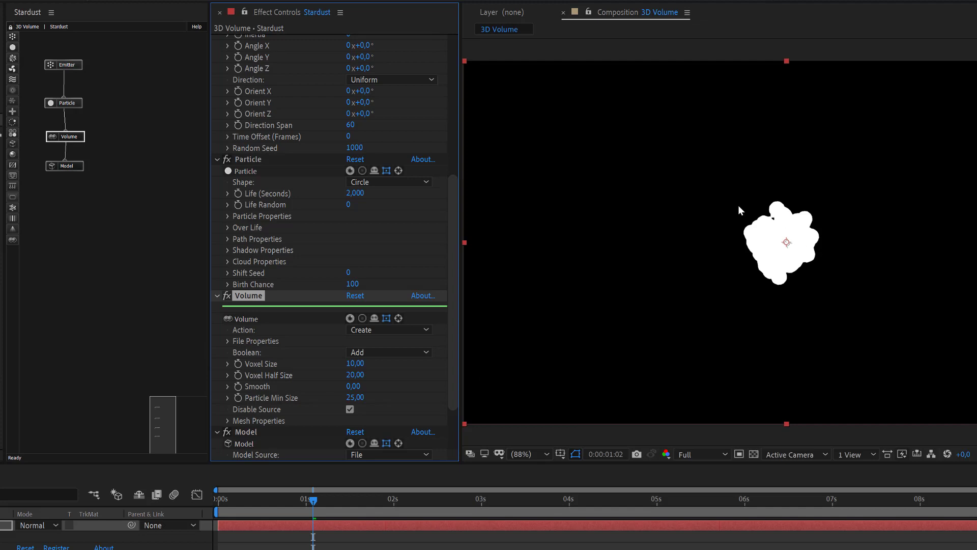
- Add a point light to the 3D Volume composition and inspect the shading of the particle mesh
click(0, 0)
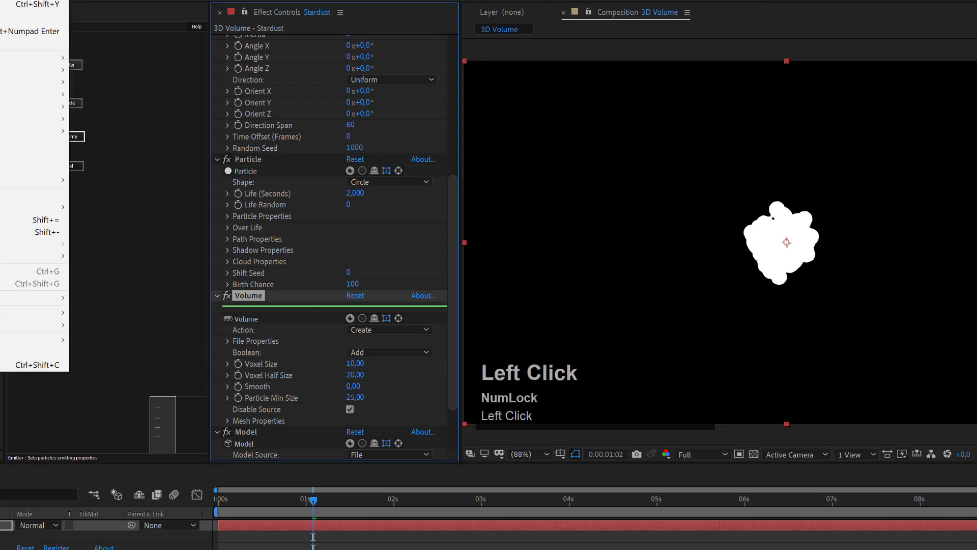
mouse_move(30, 0)
click(124, 18)
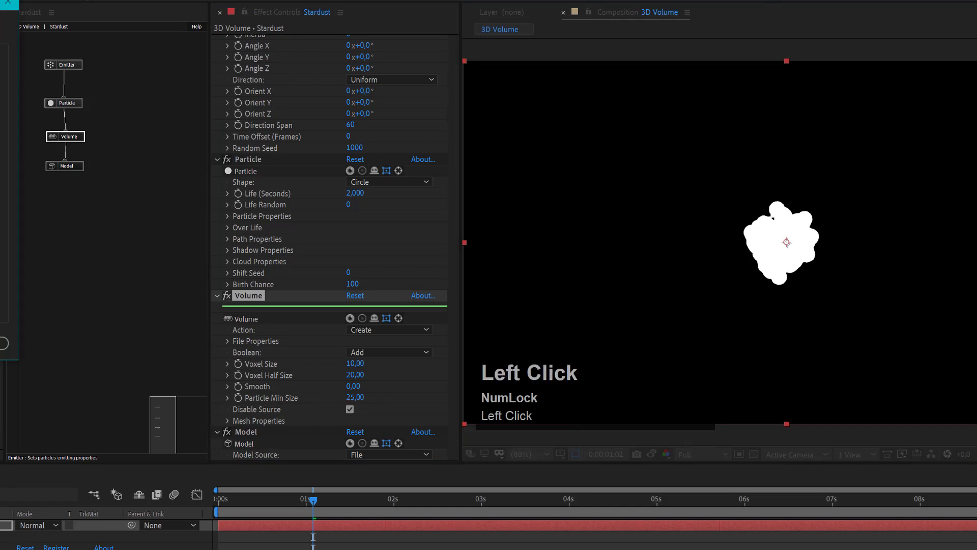
click(0, 343)
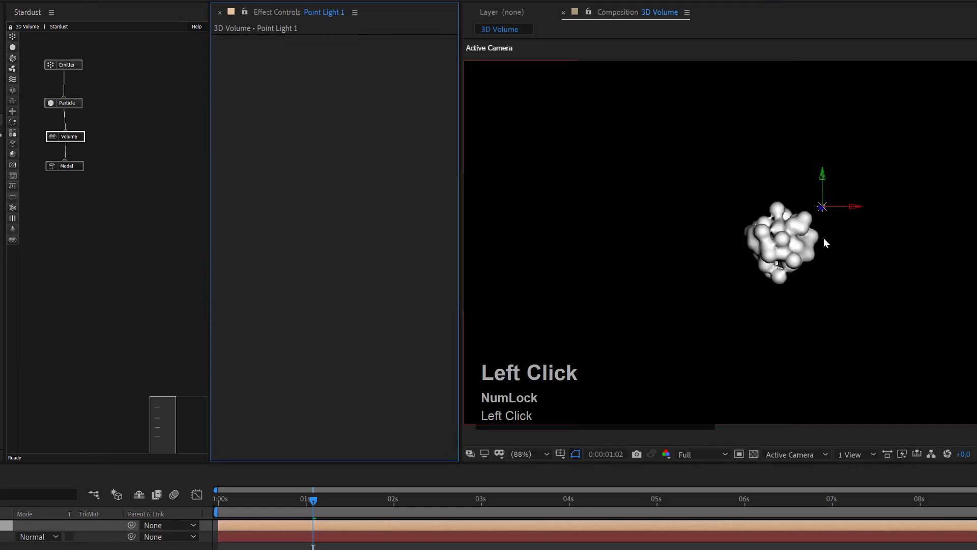
scroll(824, 243, down, 1)
scroll(824, 243, up, 5)
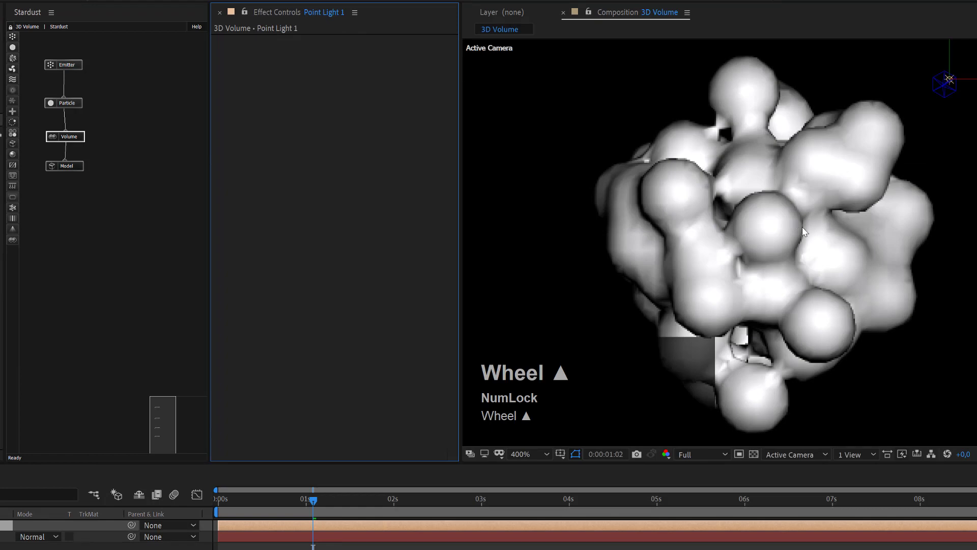
scroll(809, 234, down, 4)
scroll(810, 235, up, 2)
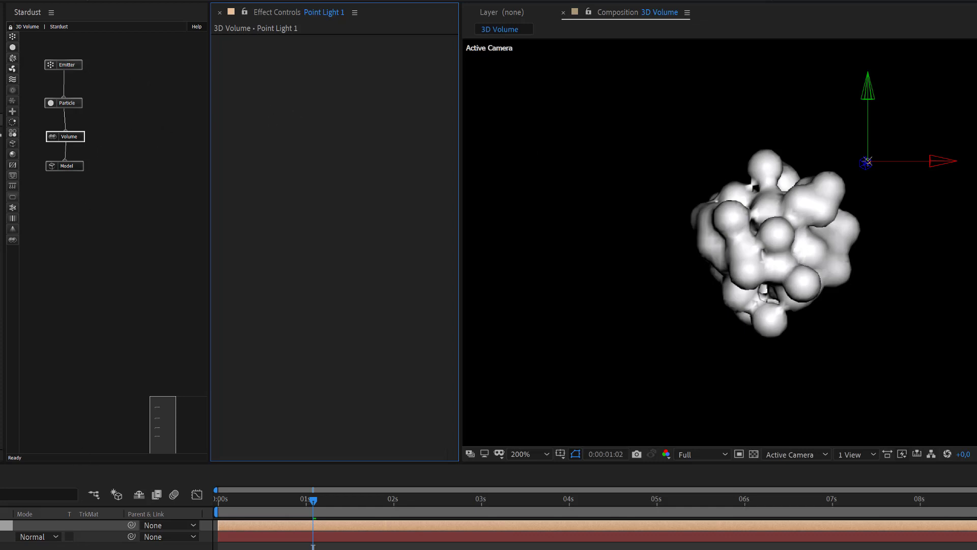
- Replace the node setup on the Stardust layer with the Extrude Text preset from the Models preset folder
click(6, 537)
click(273, 81)
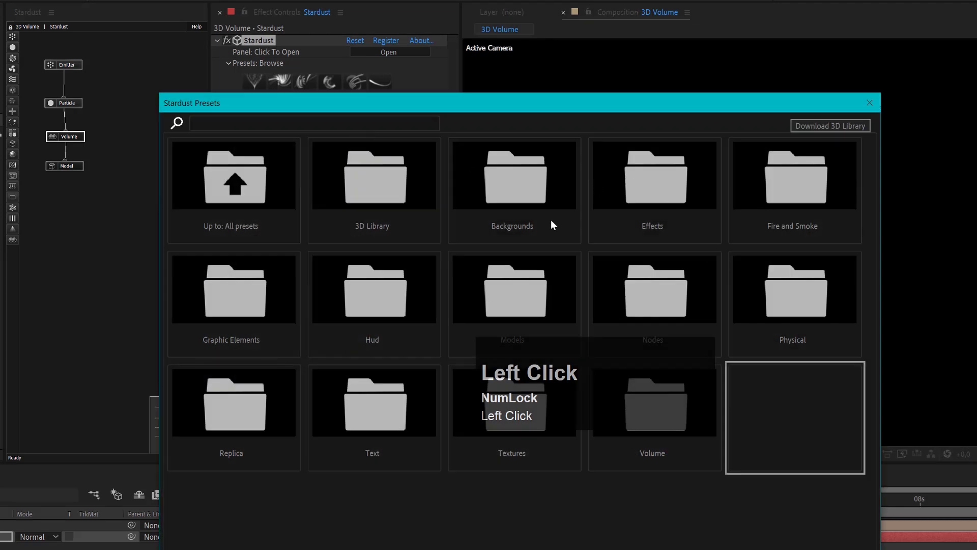
drag(575, 102, 618, 55)
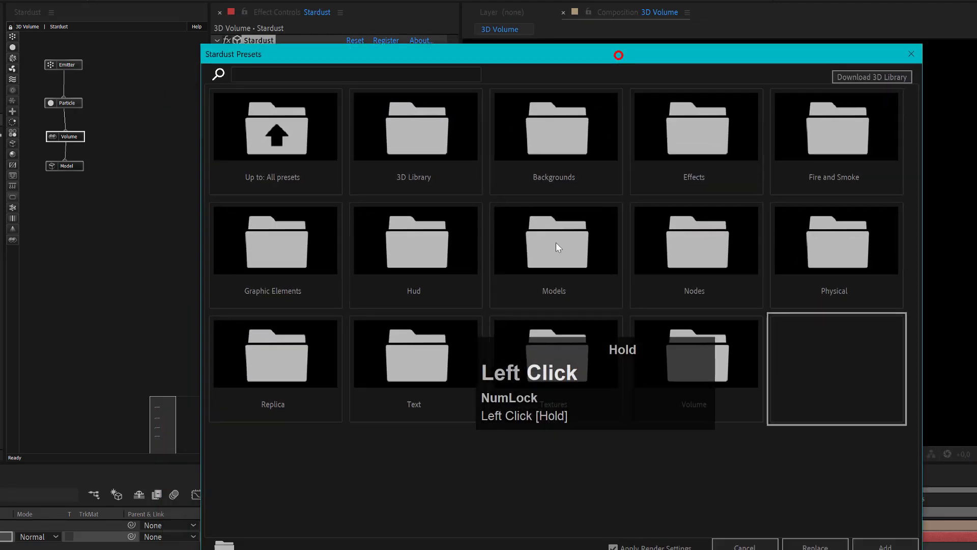
click(556, 248)
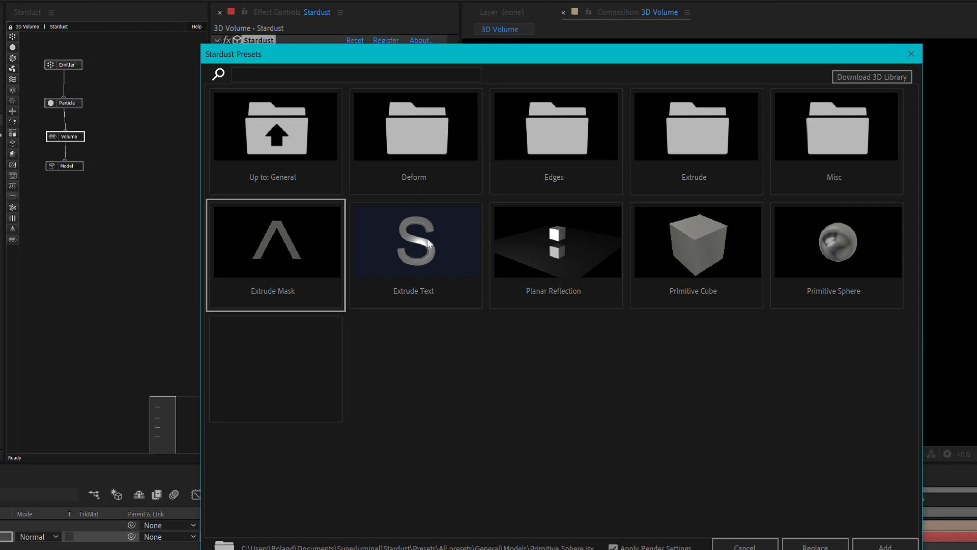
click(426, 239)
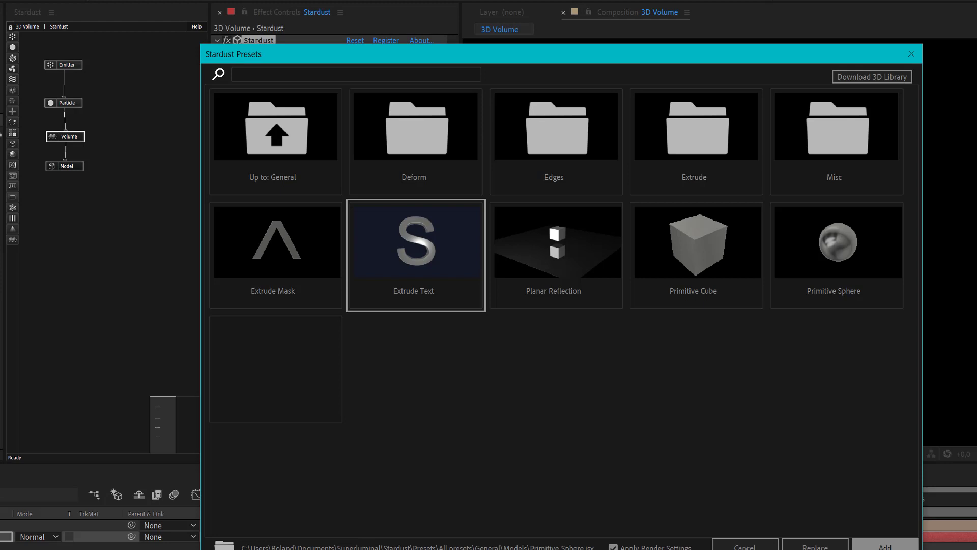
click(815, 547)
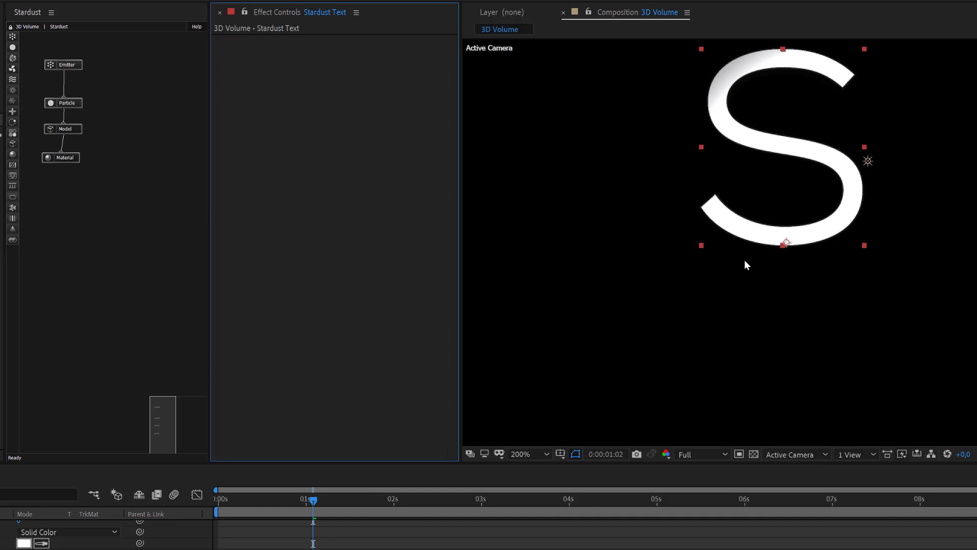
- Switch the composition viewer to Custom View 1 to see the extruded S from an angle
scroll(744, 263, down, 1)
scroll(313, 535, up, 2)
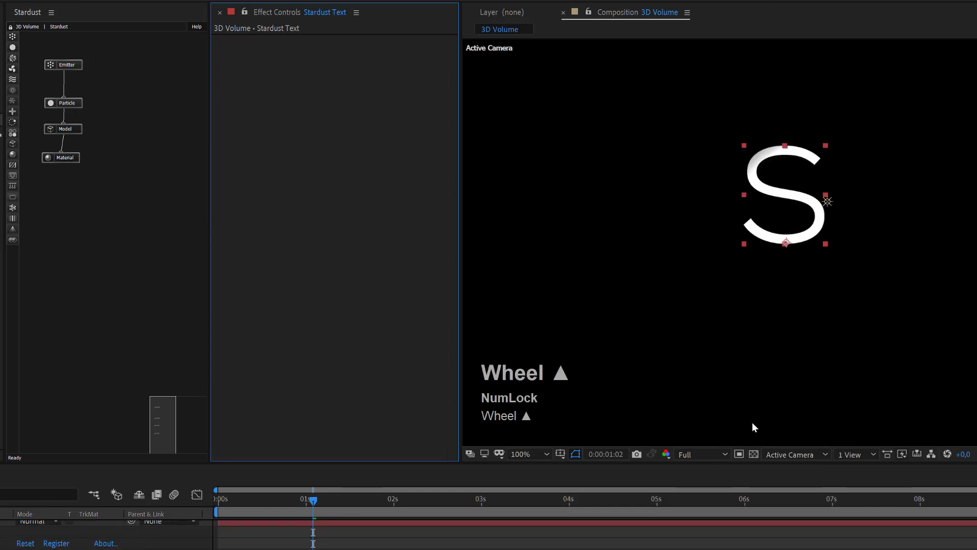
click(817, 457)
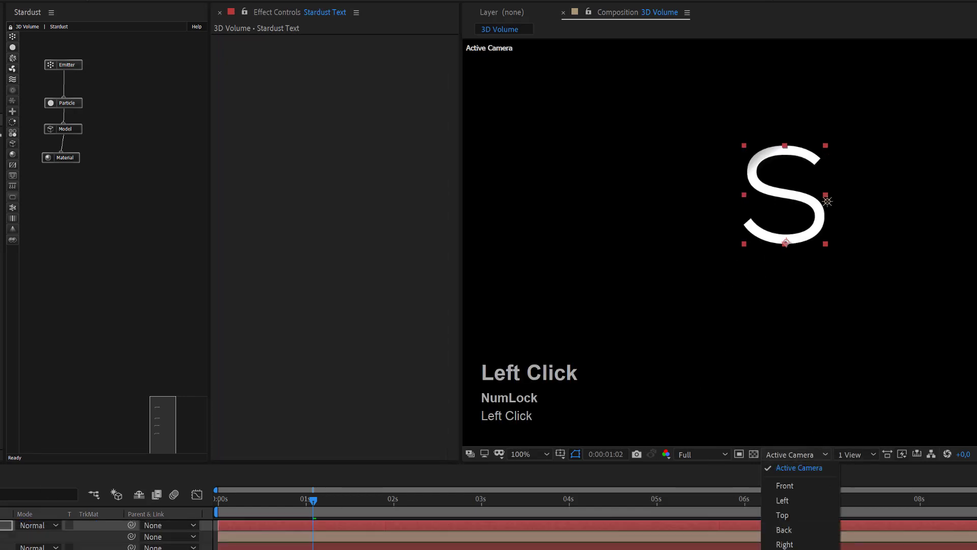
click(799, 549)
scroll(800, 238, up, 1)
scroll(800, 238, up, 1)
scroll(747, 207, down, 1)
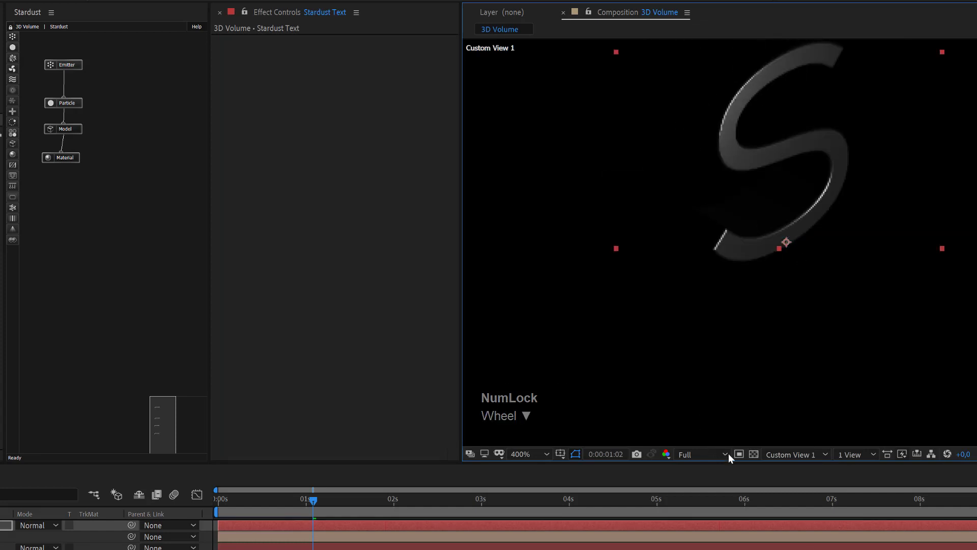
- Examine the extruded S against the transparency grid and restore the black background
click(753, 453)
scroll(734, 220, down, 1)
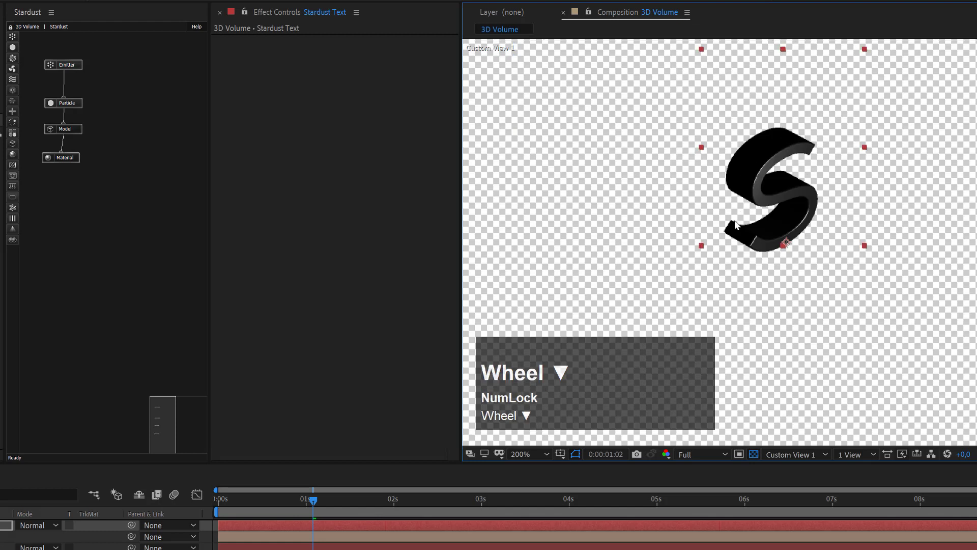
click(750, 456)
scroll(783, 210, up, 1)
scroll(782, 193, up, 1)
scroll(779, 162, down, 1)
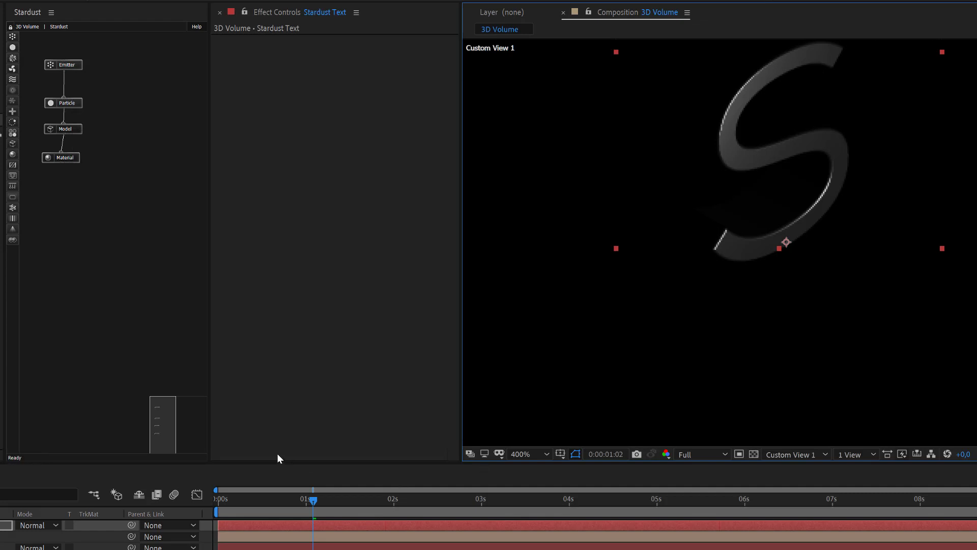
- Delete the Emitter and Particle nodes from the Stardust node graph
drag(100, 58, 71, 106)
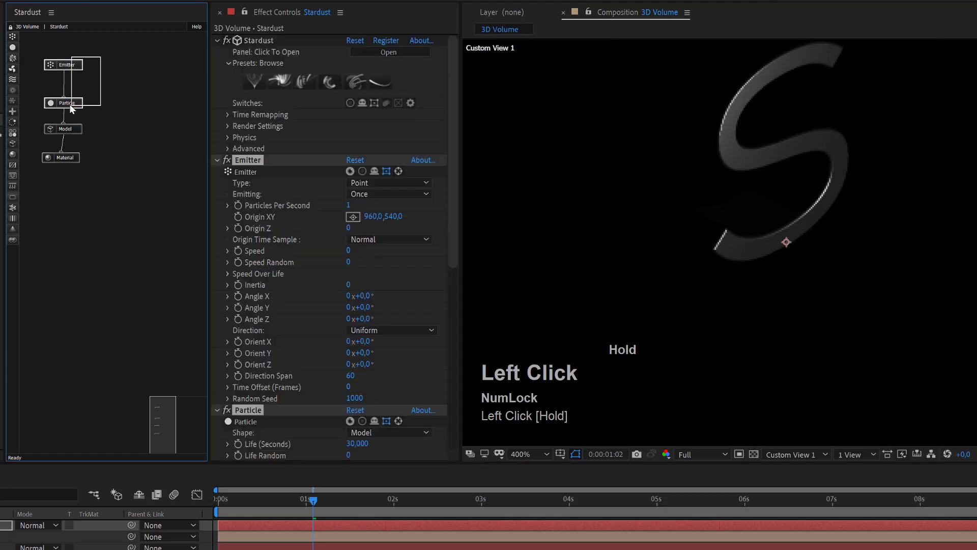
key(Delete)
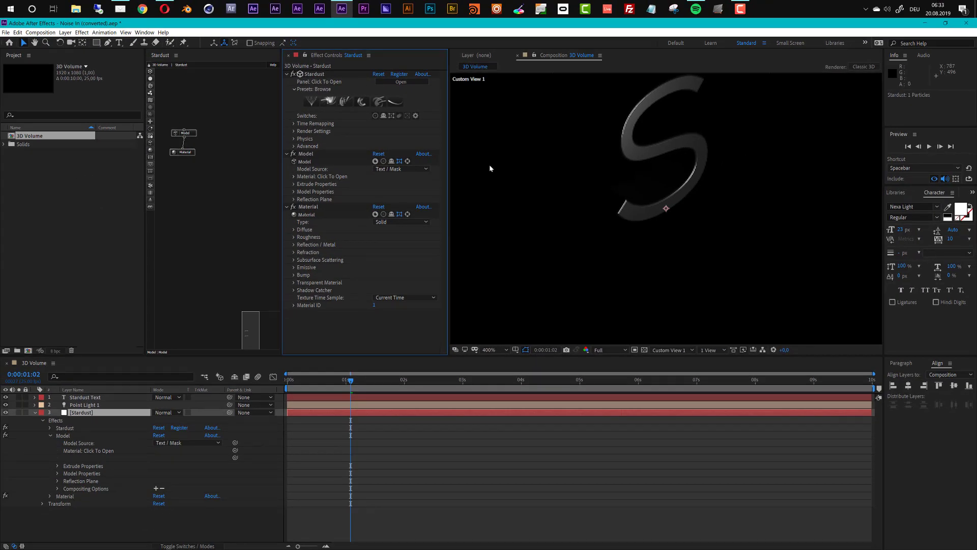
- Change the font of the Stardust Text layer to Nexa Bold and check the thicker letter
click(124, 397)
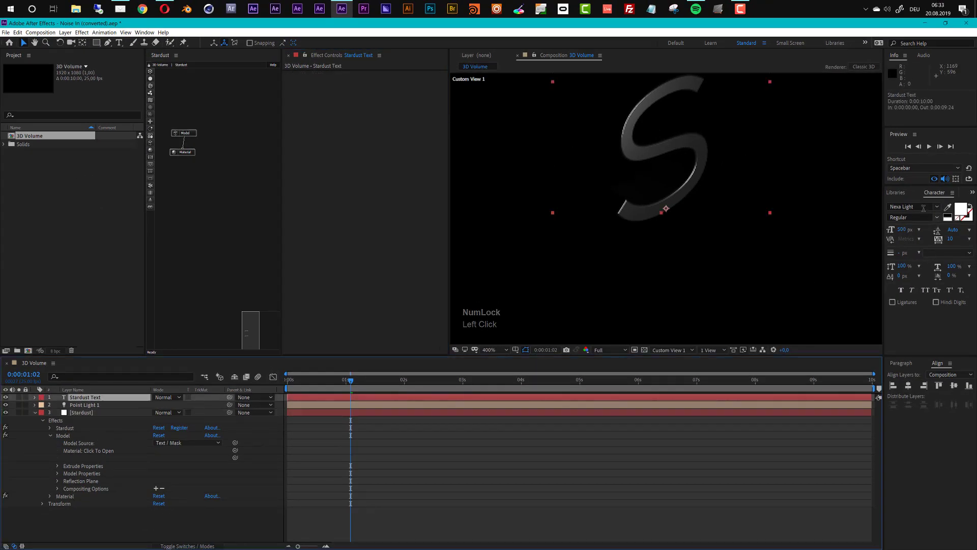
click(620, 400)
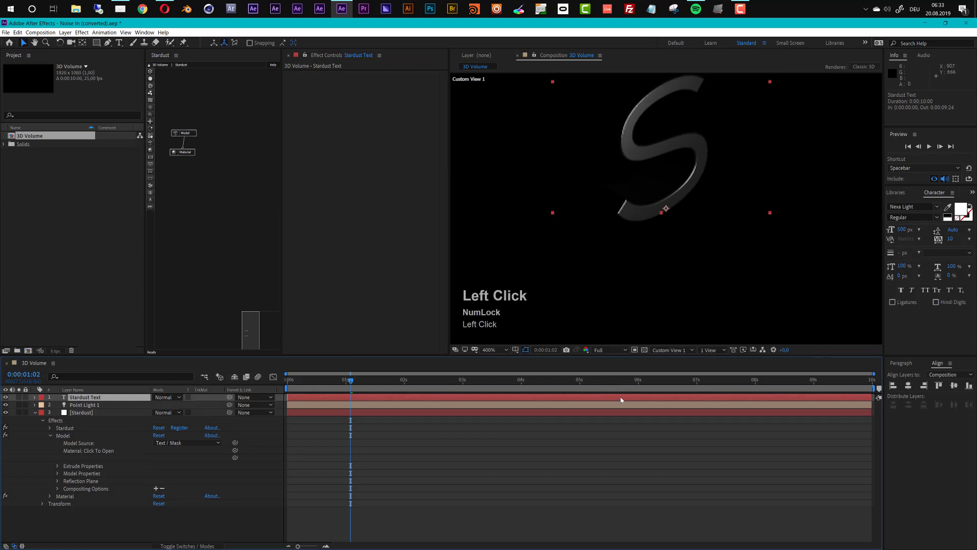
click(920, 206)
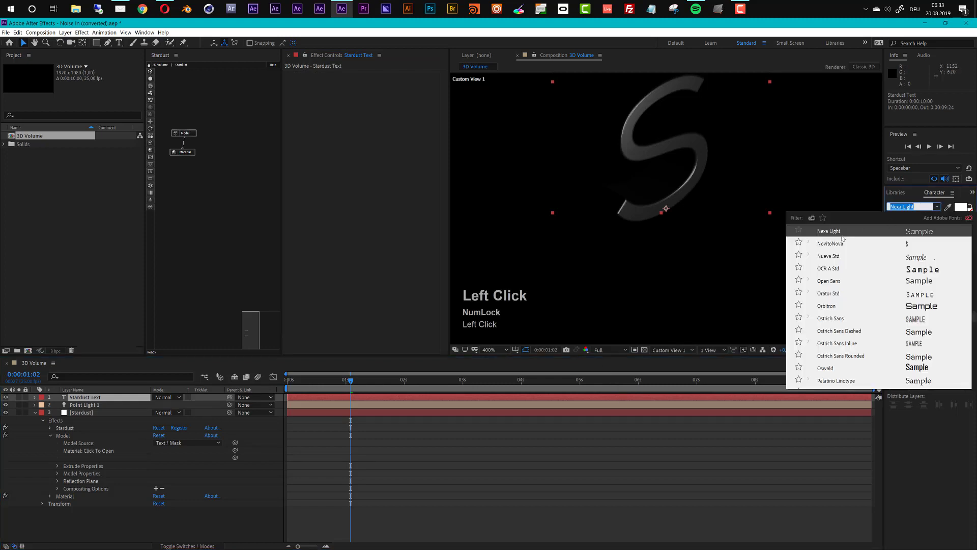
scroll(868, 239, up, 1)
click(837, 255)
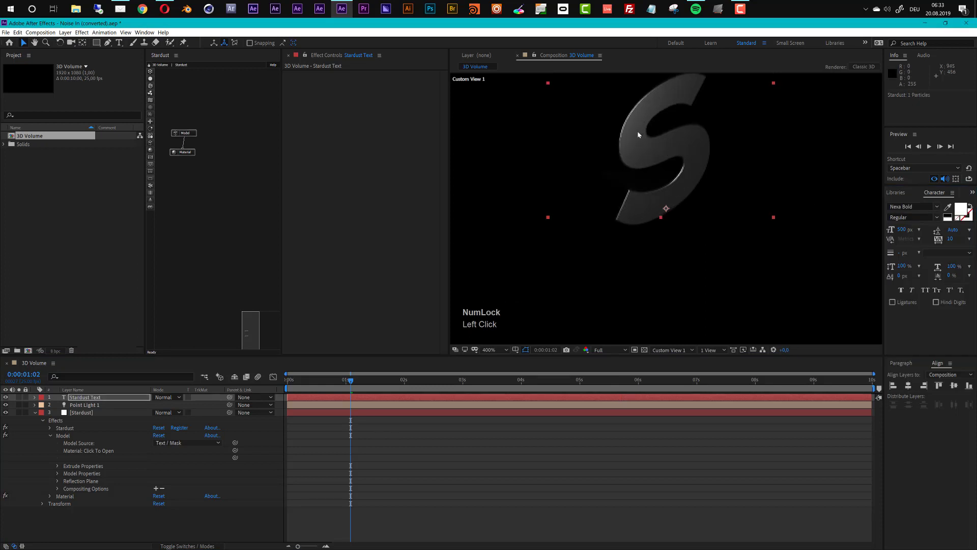
scroll(725, 141, down, 2)
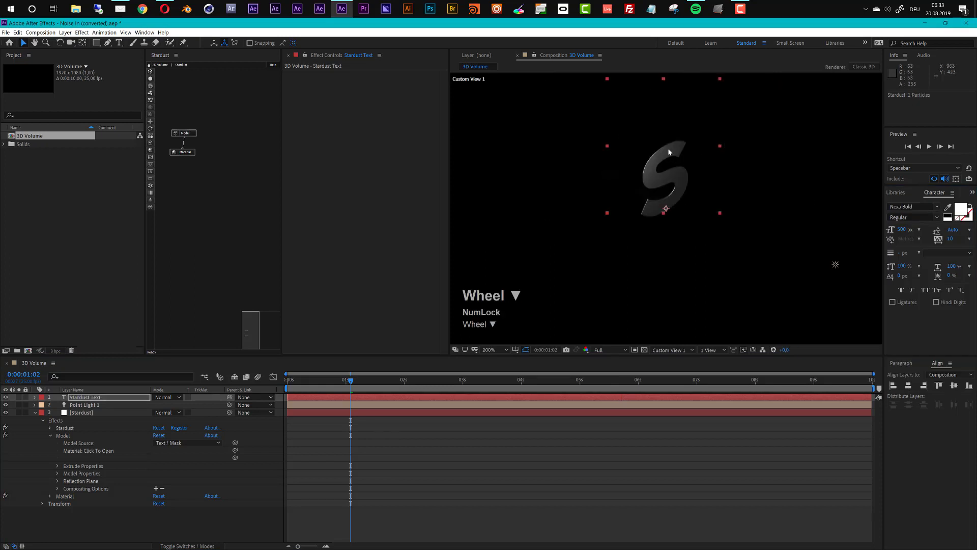
scroll(671, 163, up, 2)
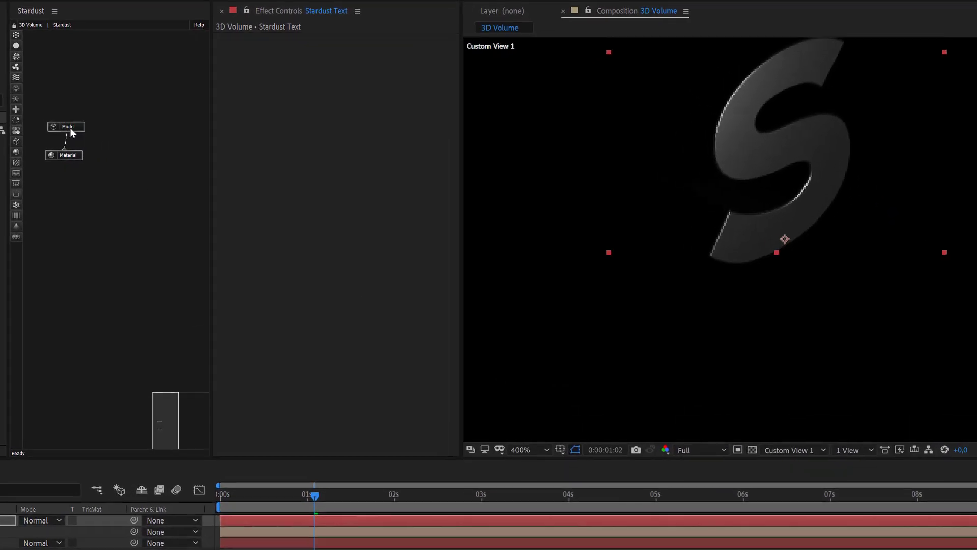
- Examine the Model node's Extrude Properties and check the extruded S against the transparency grid
click(186, 133)
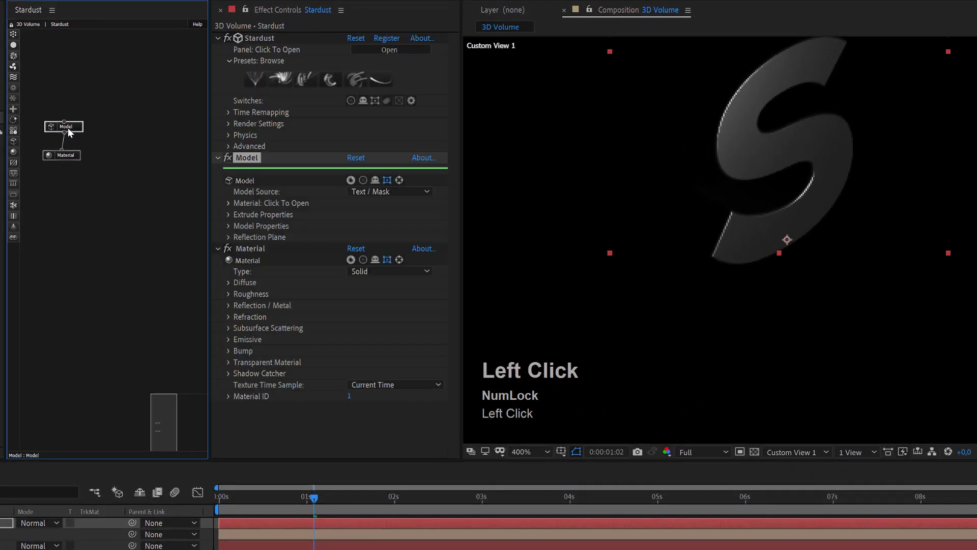
click(229, 217)
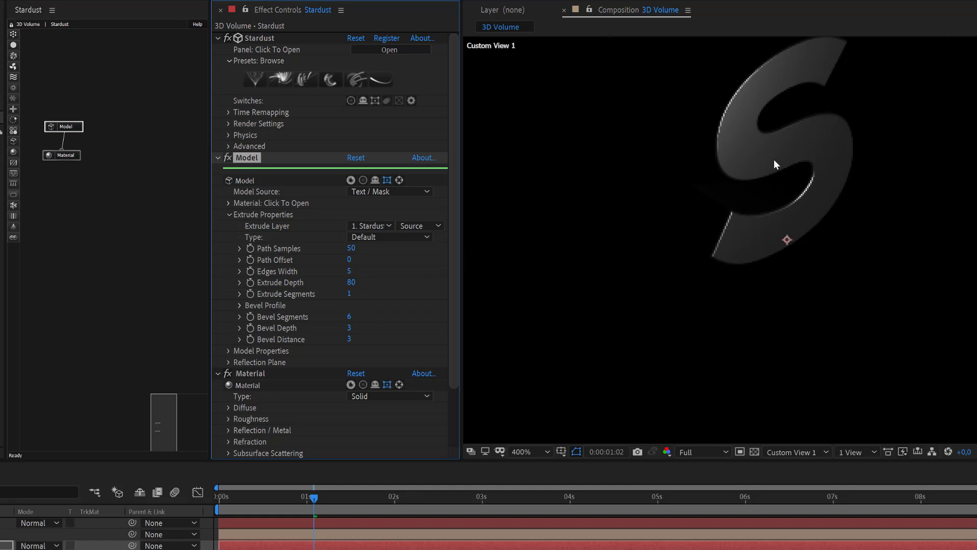
click(755, 451)
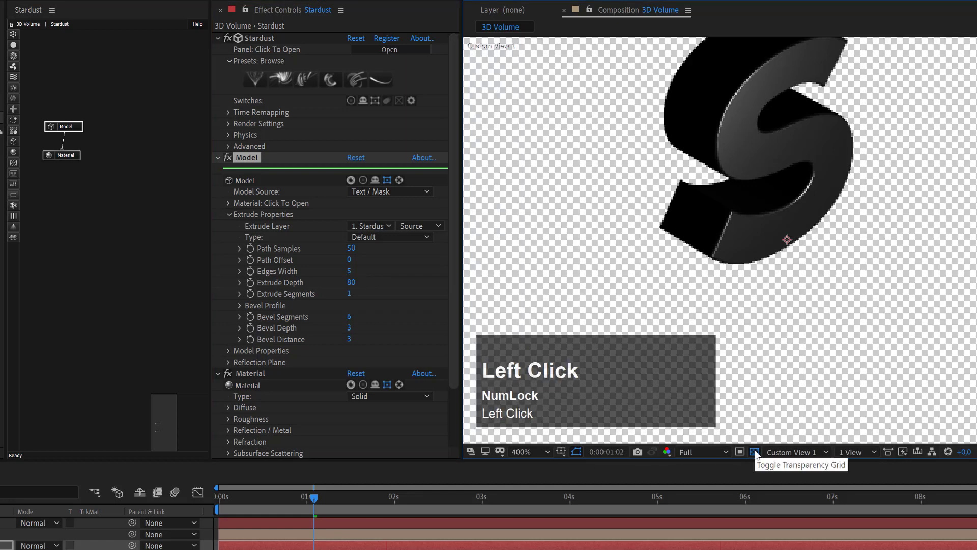
click(755, 452)
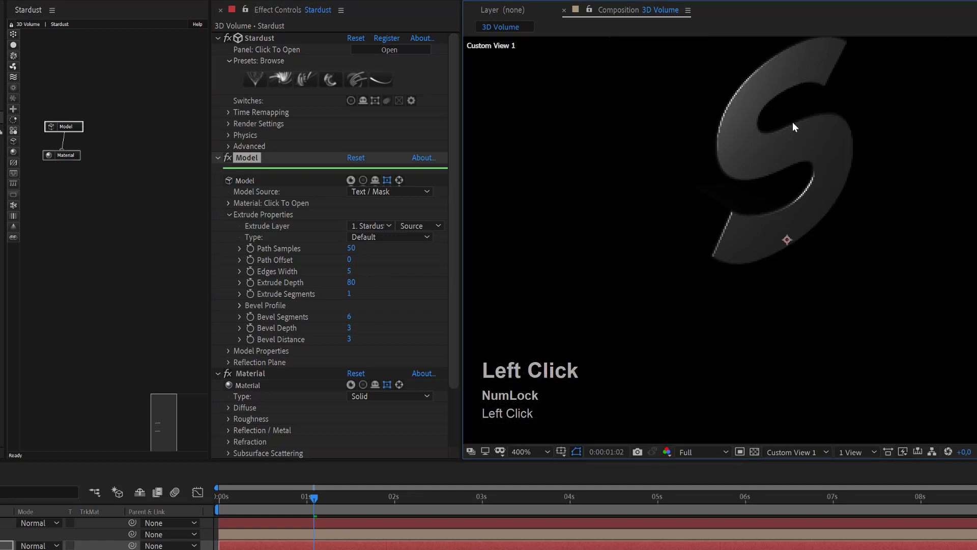
scroll(774, 233, down, 2)
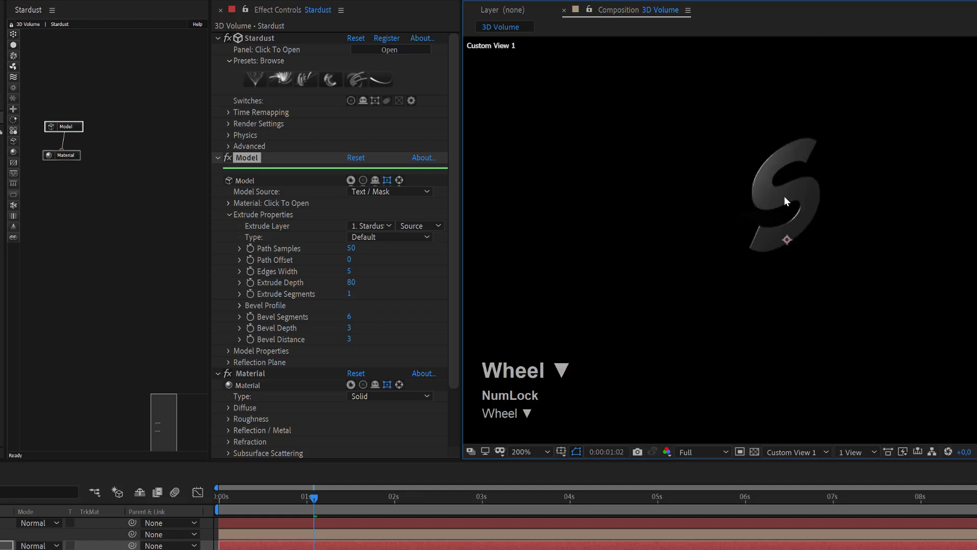
scroll(783, 201, up, 1)
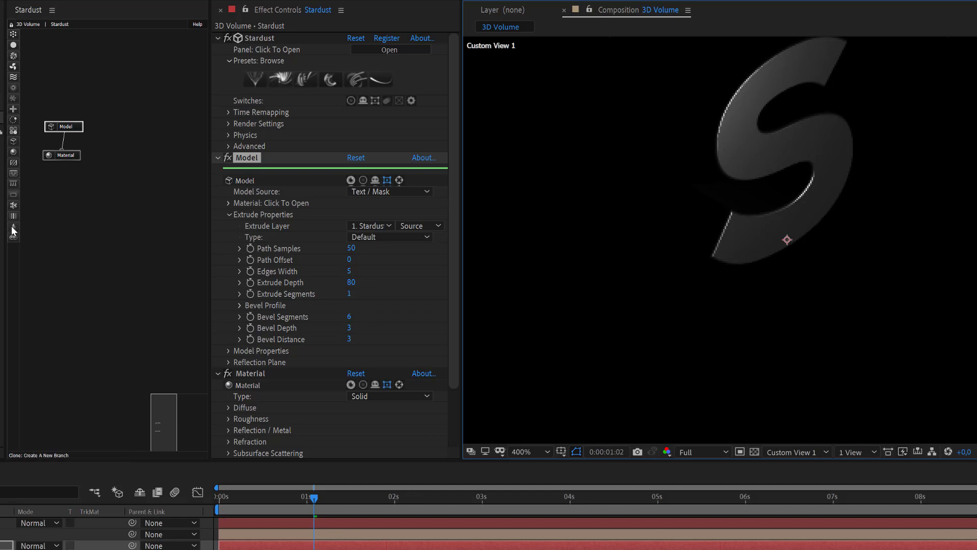
- Add a Volume node to the Stardust graph and connect it beneath the text Model node, beside the Material node
click(15, 239)
drag(41, 239, 130, 148)
drag(68, 155, 47, 159)
mouse_move(121, 162)
mouse_down()
mouse_move(133, 152)
mouse_move(116, 176)
mouse_up()
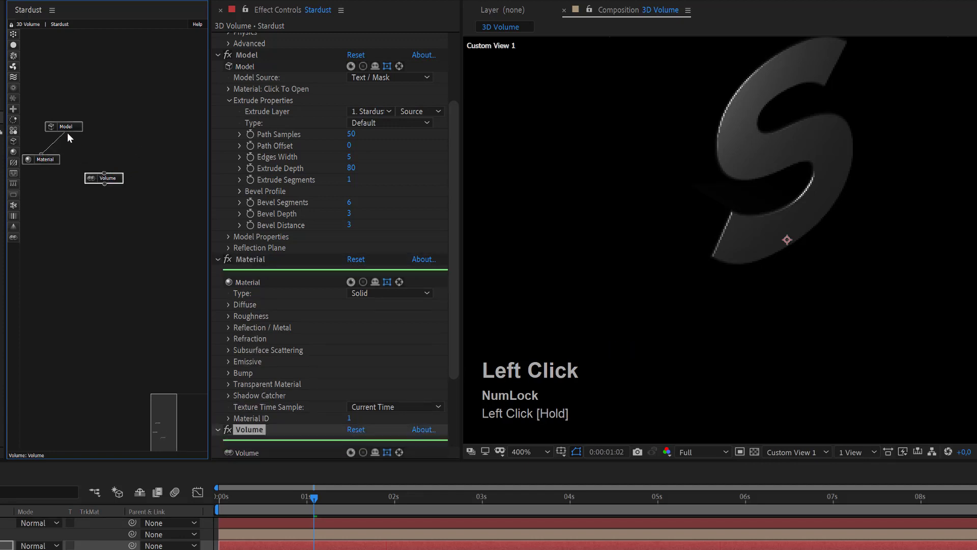
drag(83, 145, 98, 178)
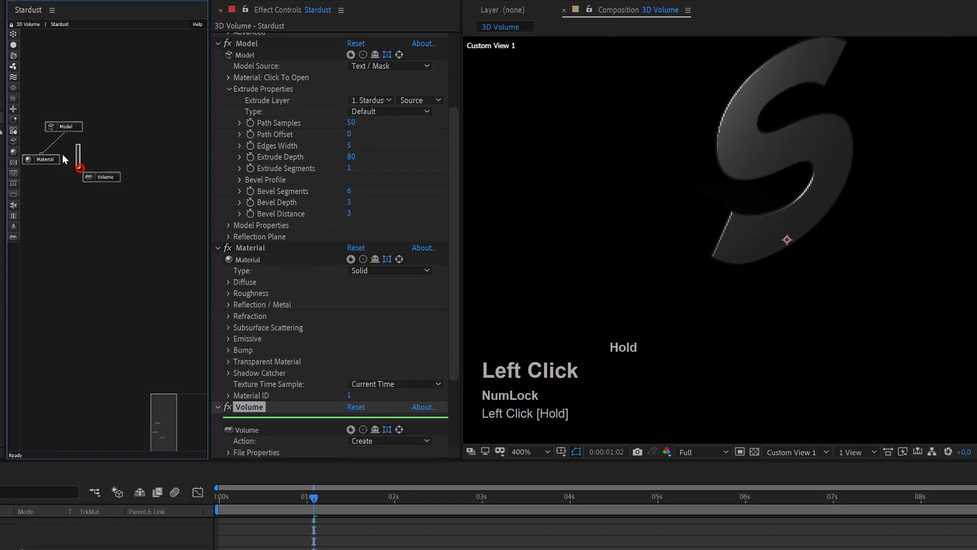
drag(84, 163, 100, 177)
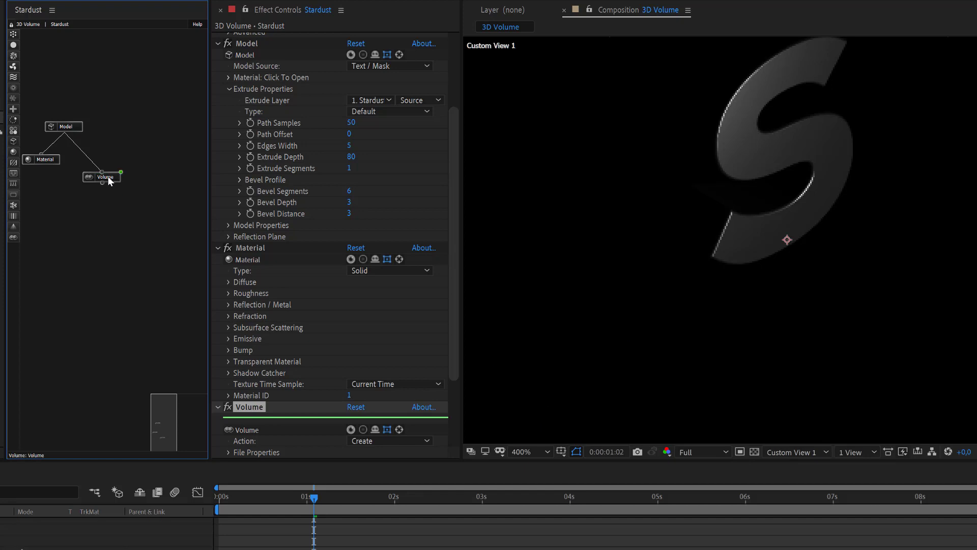
drag(108, 177, 110, 167)
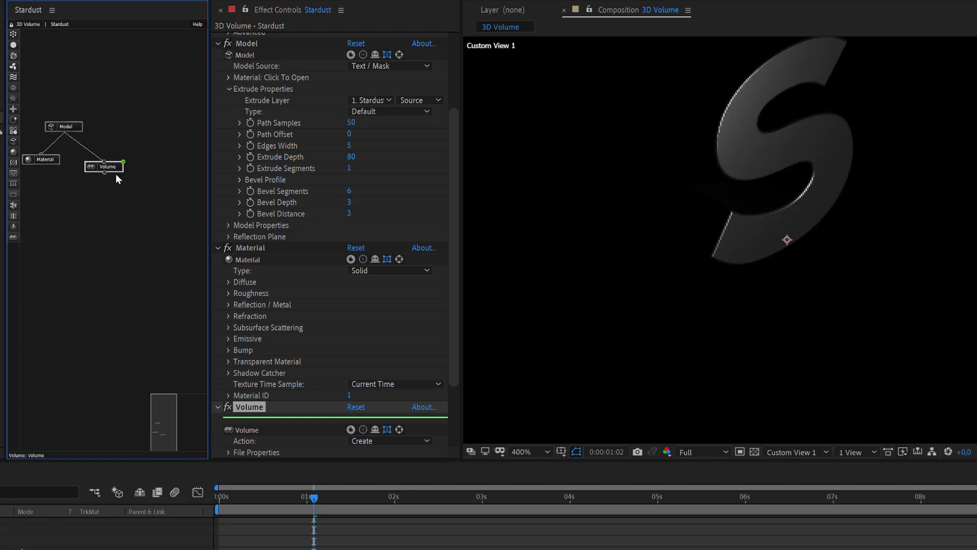
- Add a second Model node, connect it to the Volume node's output, and check the resulting volume mesh
click(13, 142)
click(36, 152)
drag(41, 177, 105, 173)
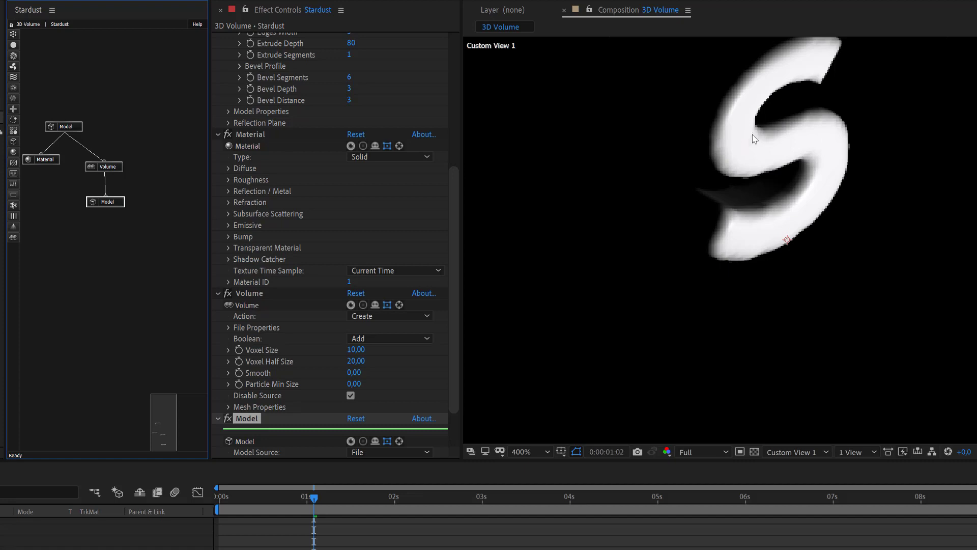
scroll(756, 124, up, 1)
scroll(758, 128, down, 3)
scroll(822, 189, up, 1)
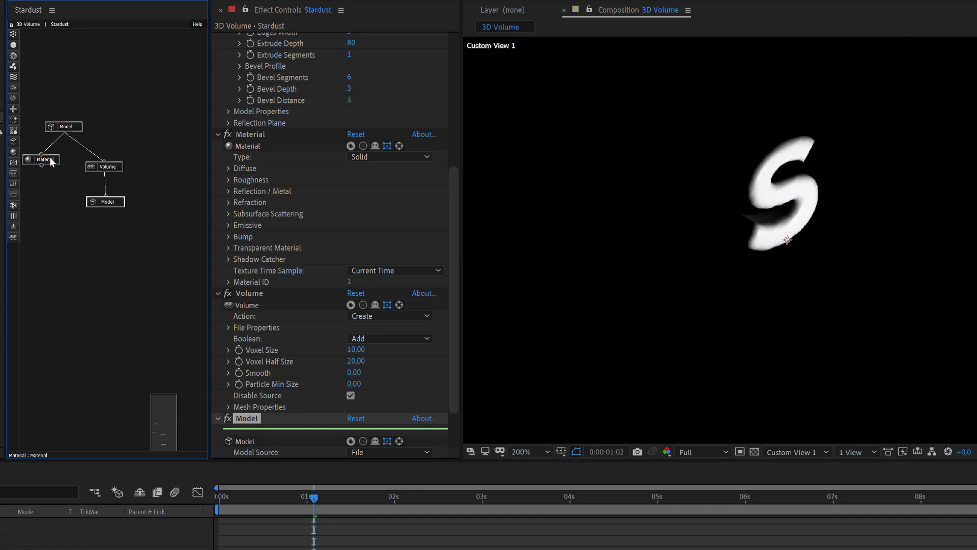
- Duplicate the text Model node together with its Material node and place the copies below the originals
drag(50, 158, 61, 166)
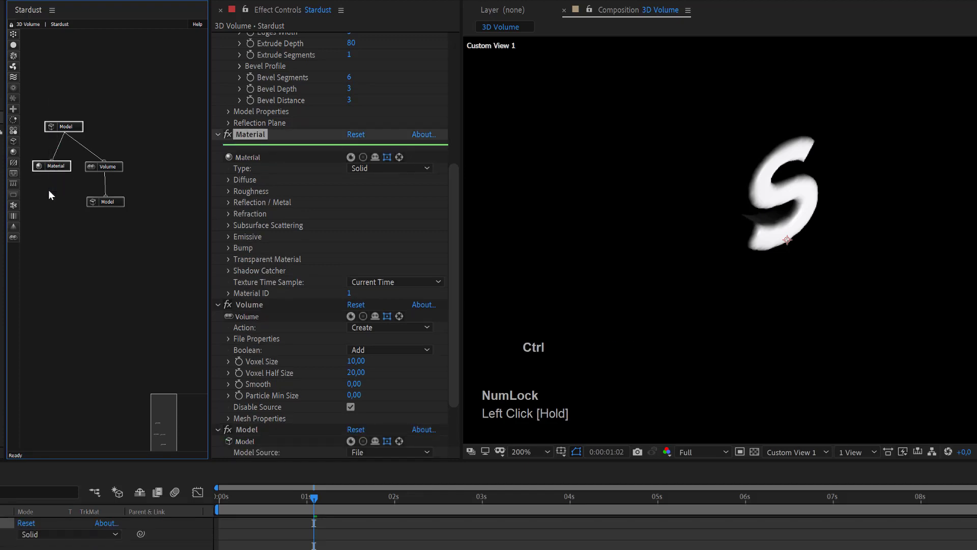
key(ctrl+d)
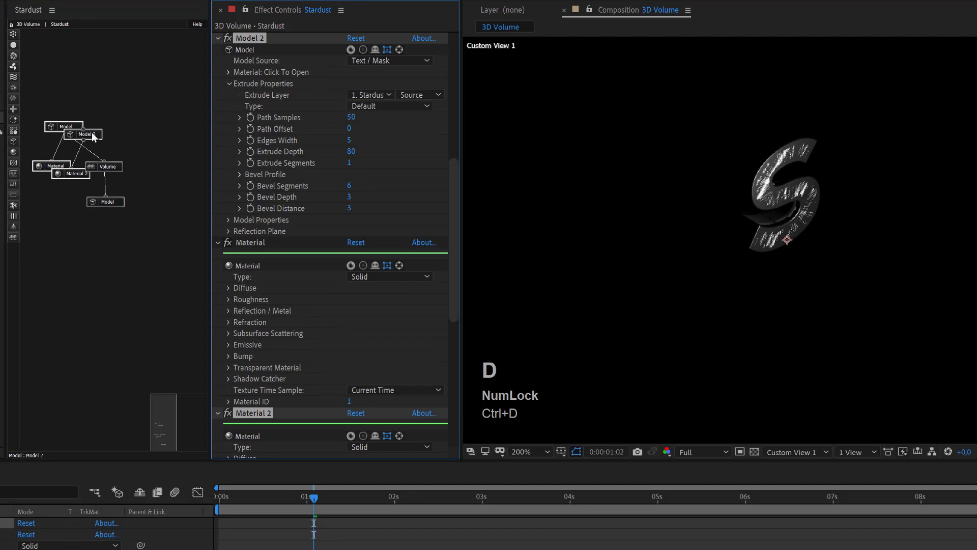
click(93, 138)
drag(92, 138, 53, 227)
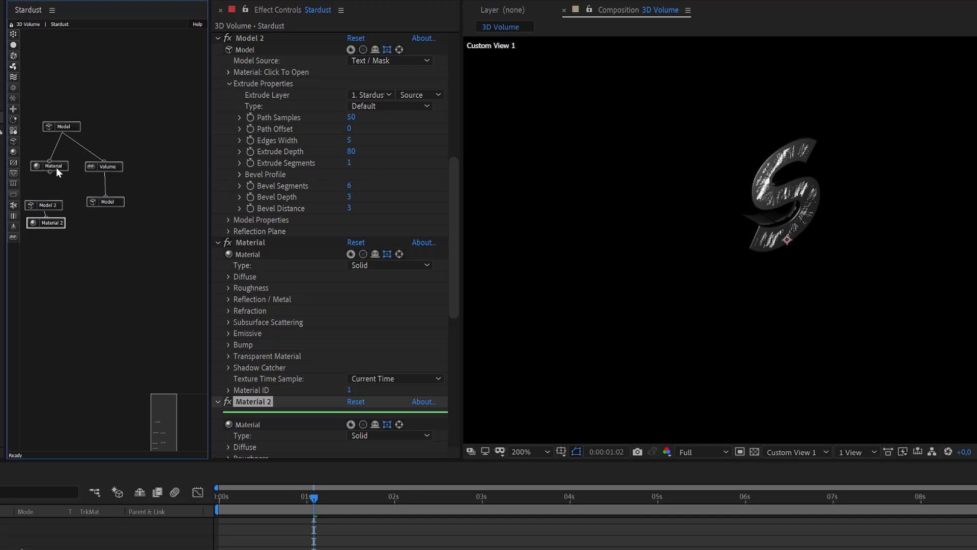
- Delete the original Material node from the text Model and tidy the positions of the Model and Model 2 nodes
click(56, 166)
key(Delete)
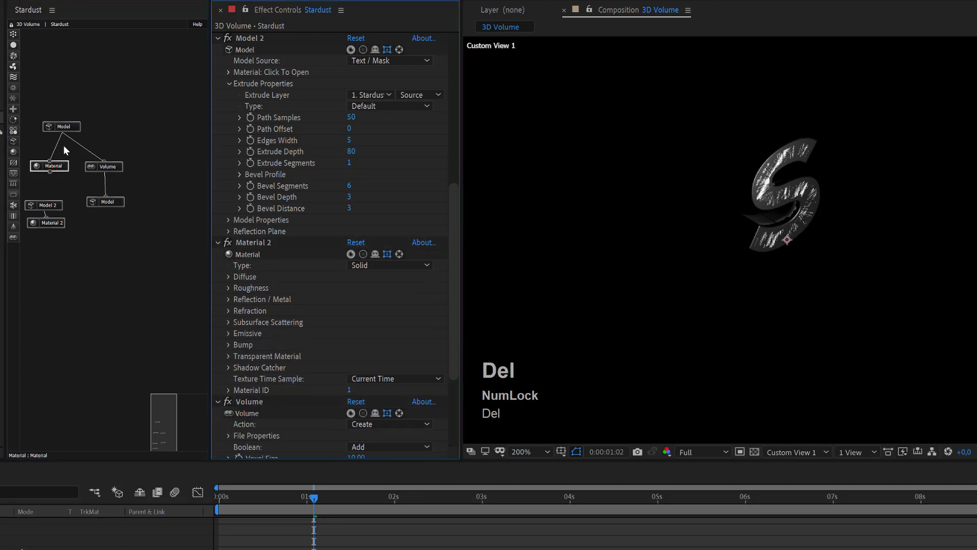
drag(71, 127, 75, 126)
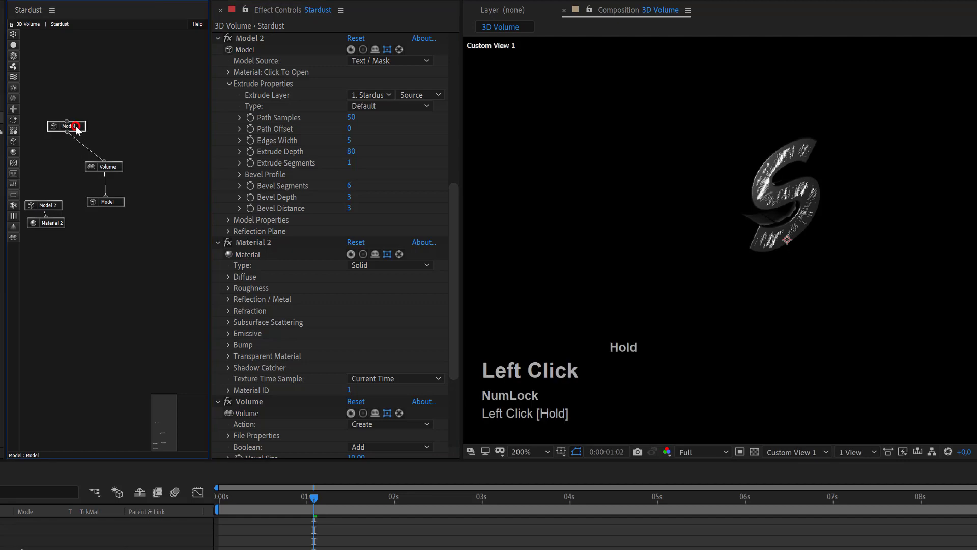
click(44, 205)
drag(44, 206, 56, 190)
- Set the Material 2 node's type to Transparent and inspect the S up close
click(59, 227)
click(58, 224)
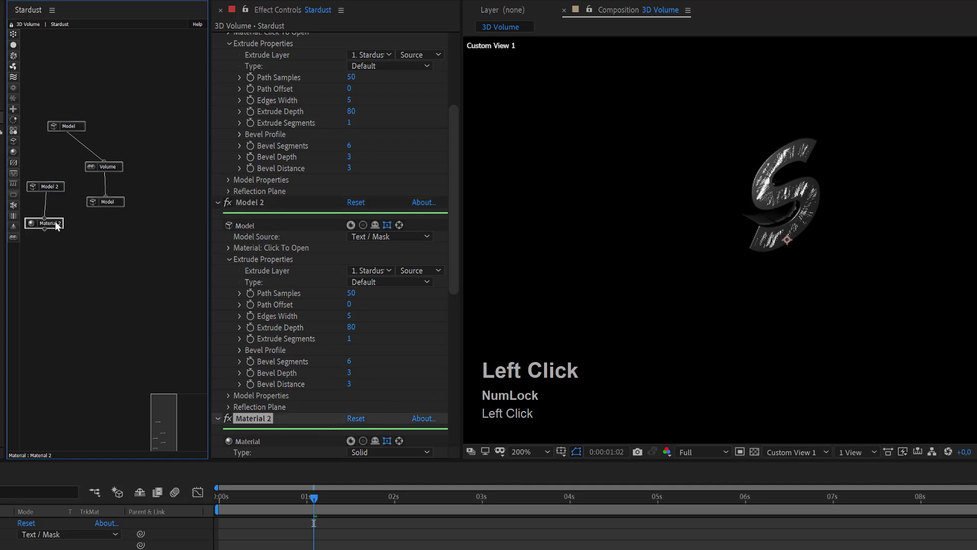
scroll(356, 376, down, 3)
click(378, 382)
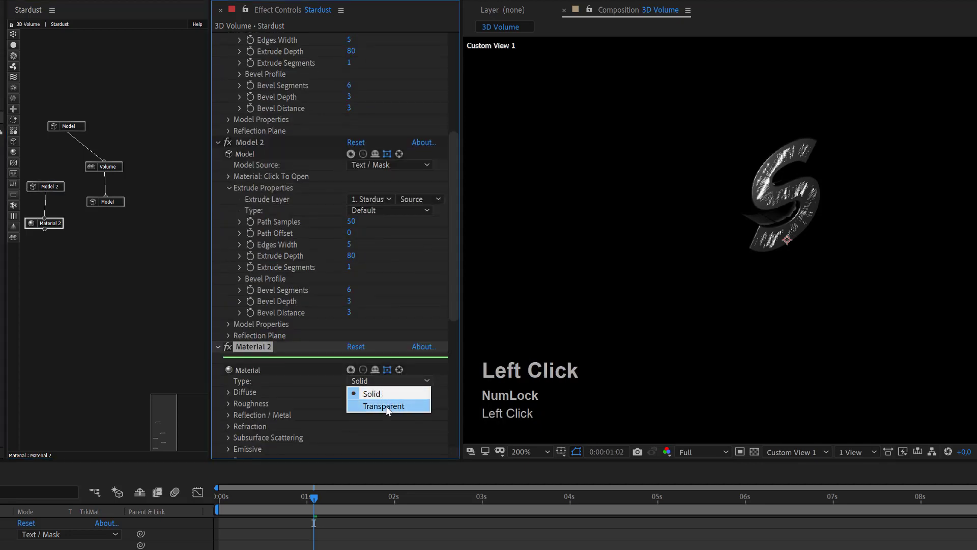
click(386, 405)
scroll(783, 171, up, 2)
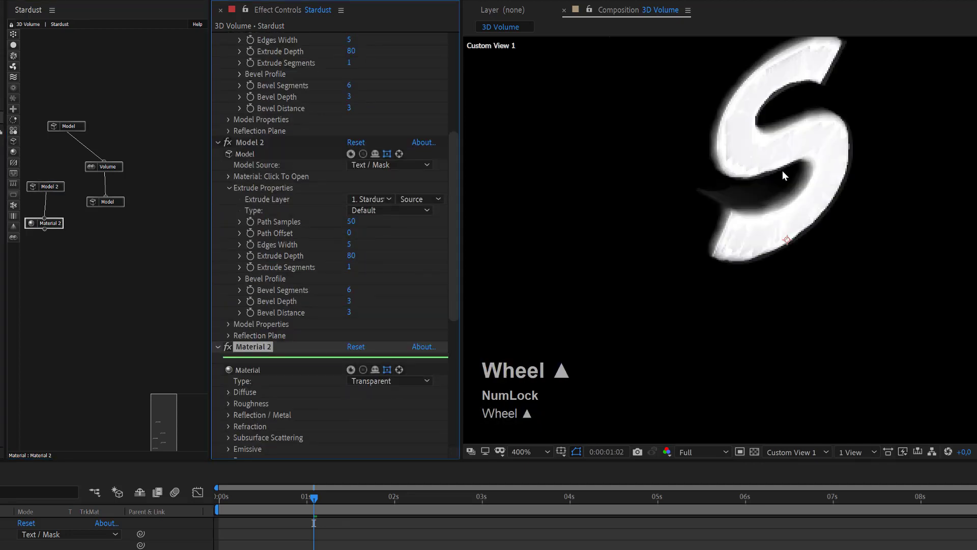
scroll(740, 217, up, 1)
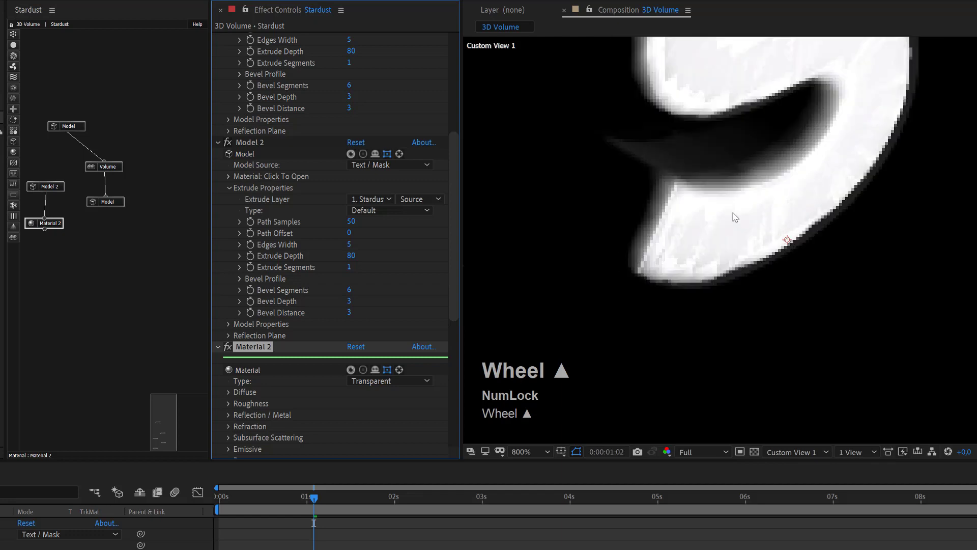
scroll(734, 216, down, 1)
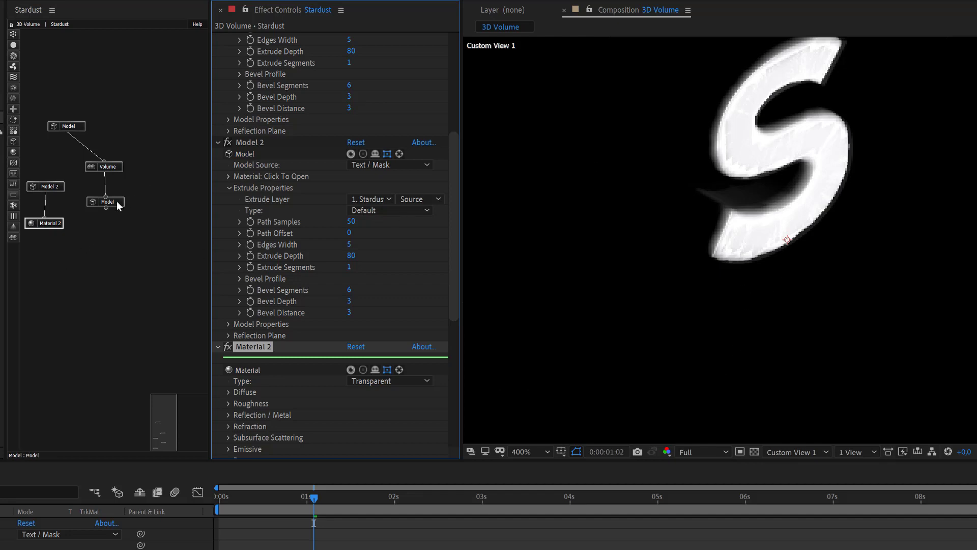
- Move the Model node below Volume further down and review the Volume node's Action options
drag(117, 200, 118, 254)
click(107, 168)
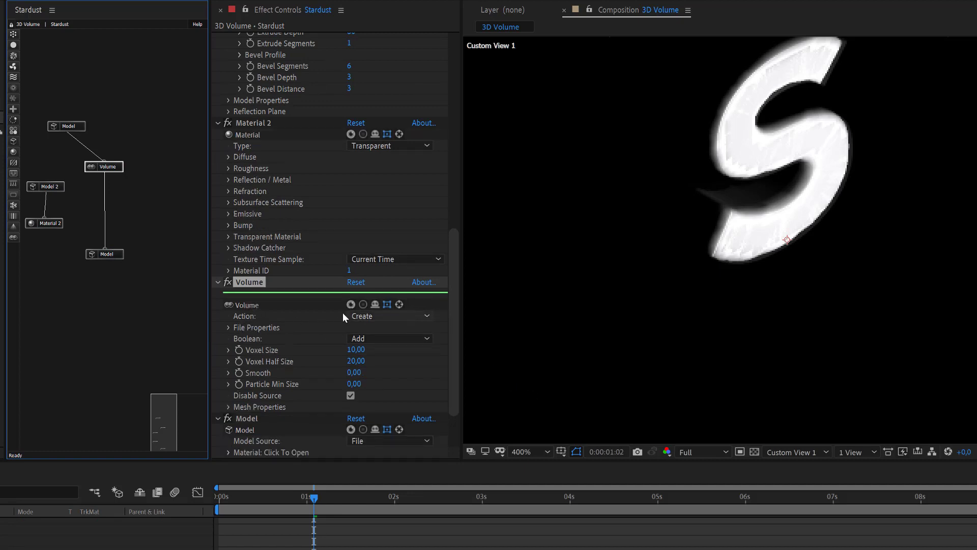
click(395, 316)
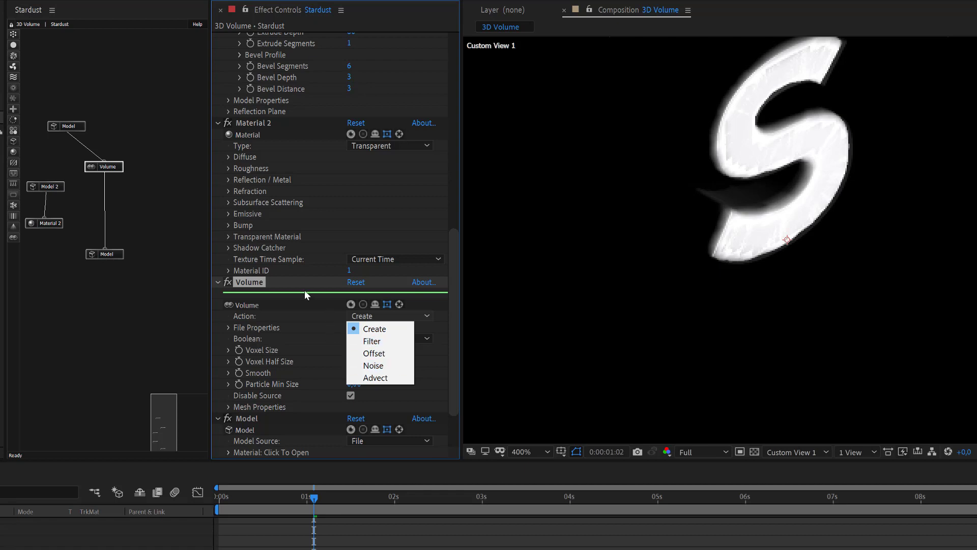
click(261, 288)
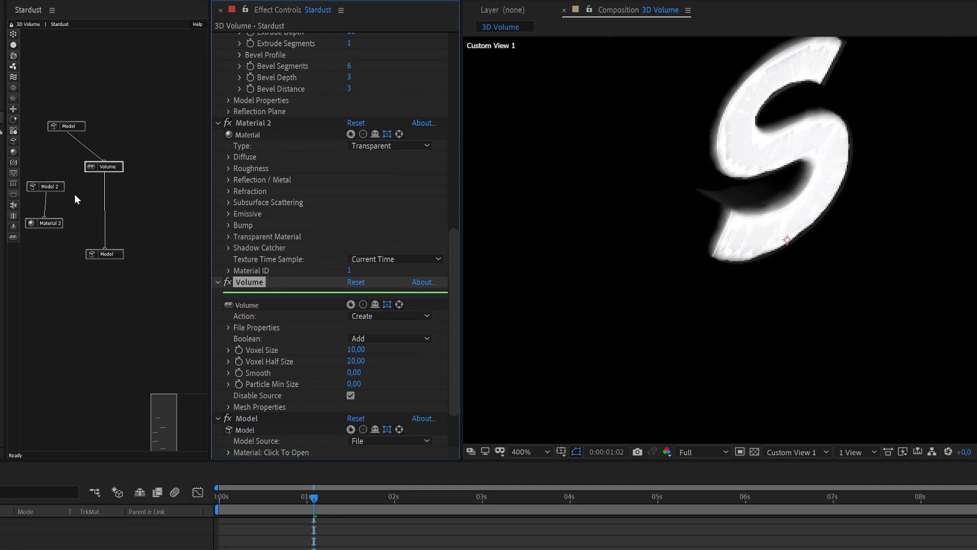
- Add a Material node and connect it beneath the Model node that follows Volume
drag(12, 157, 112, 295)
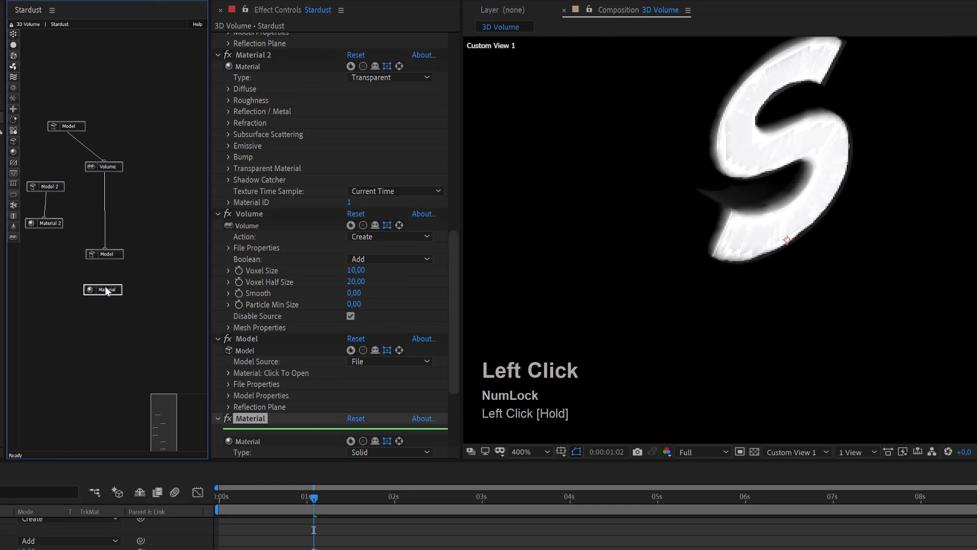
drag(111, 260, 110, 254)
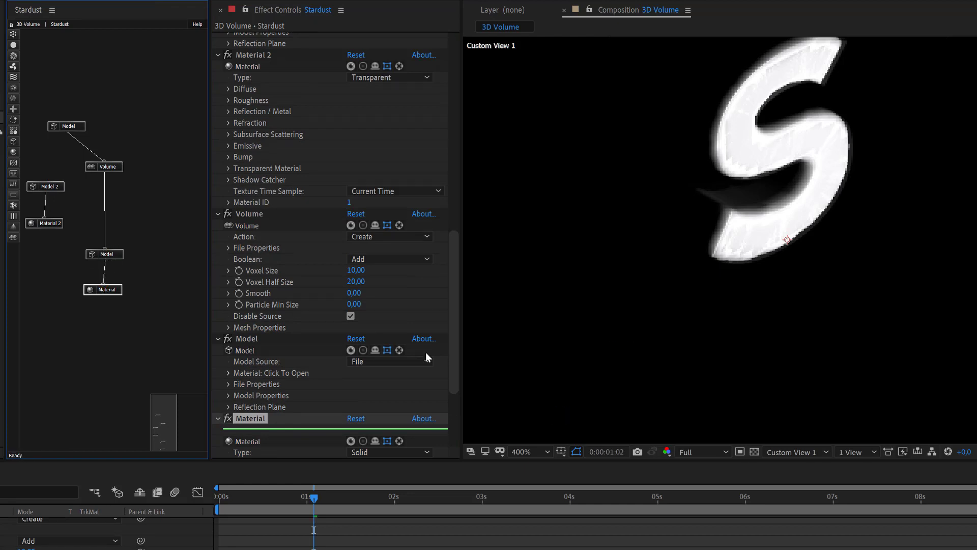
- Set the new Material's Color From Particle to 1 and its diffuse color to orange-red
scroll(426, 353, down, 3)
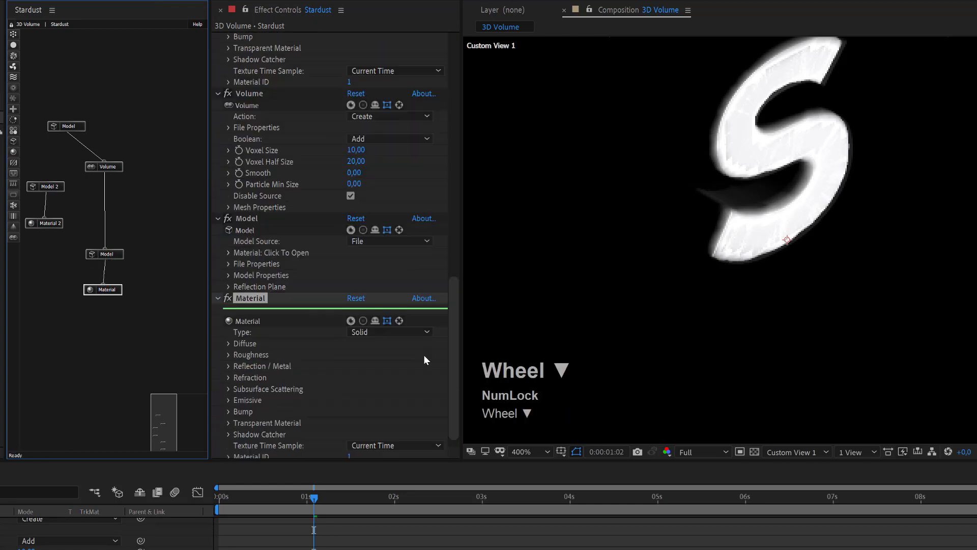
click(228, 344)
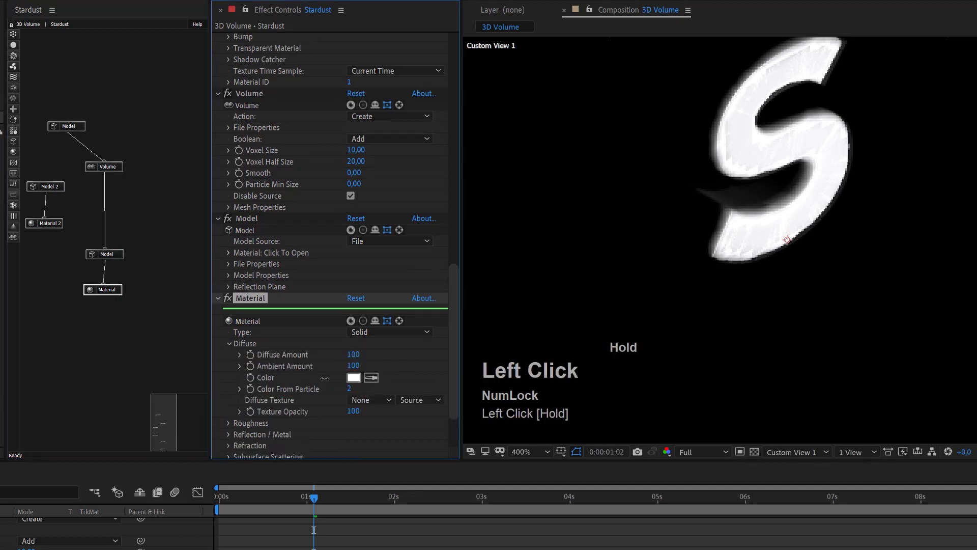
mouse_move(353, 388)
mouse_down()
mouse_move(317, 387)
mouse_move(366, 383)
mouse_up()
click(354, 378)
text(CD3A3A)
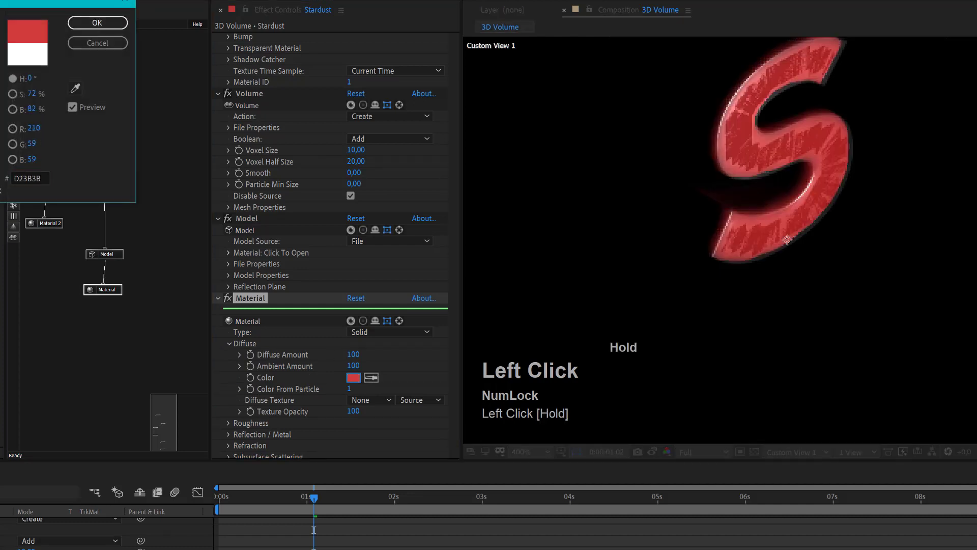
drag(0, 51, 0, 47)
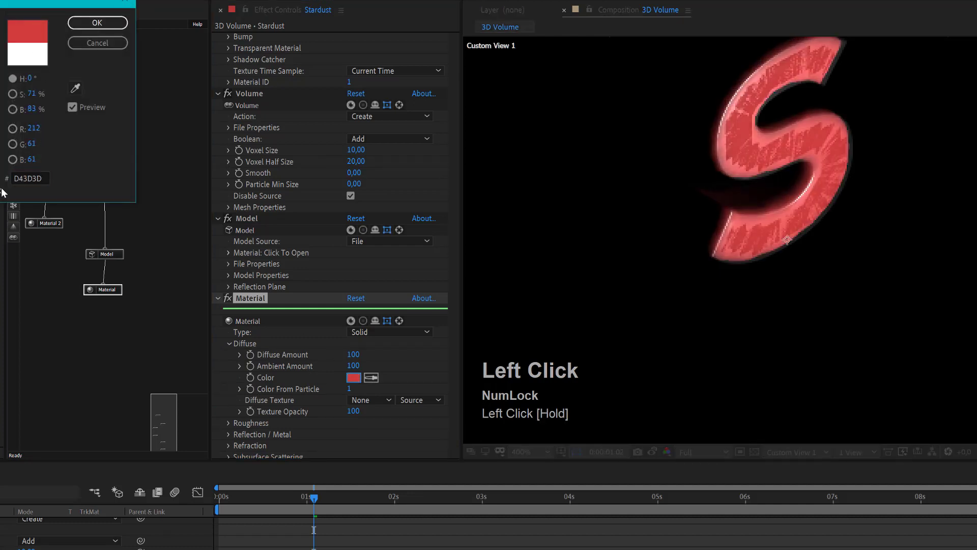
drag(3, 192, 0, 187)
click(97, 22)
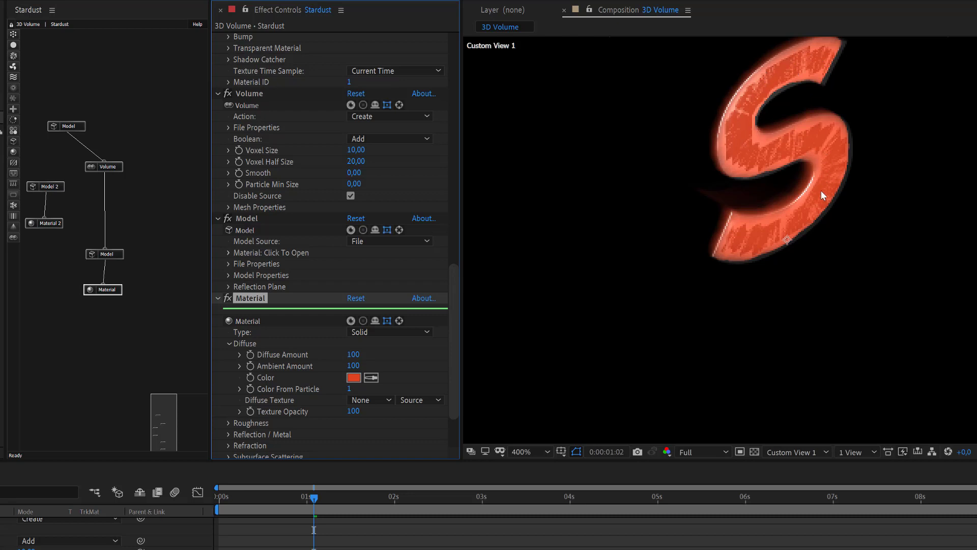
- Rename the existing Volume node as Volume Creator
click(113, 169)
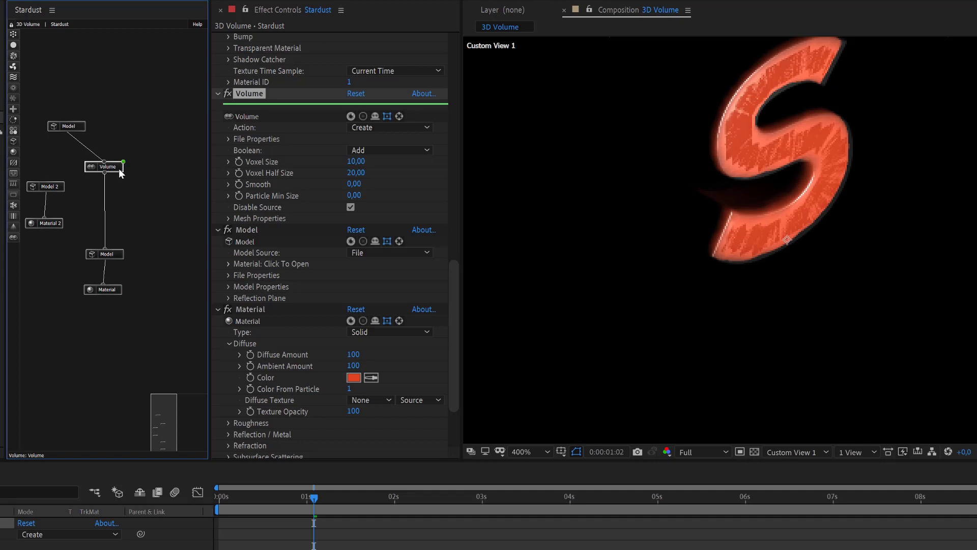
click(249, 96)
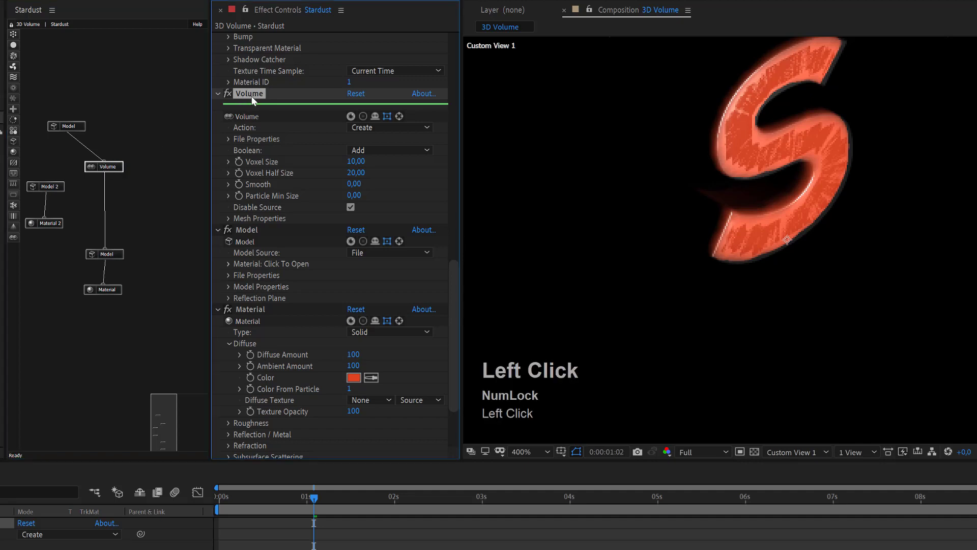
key(Return)
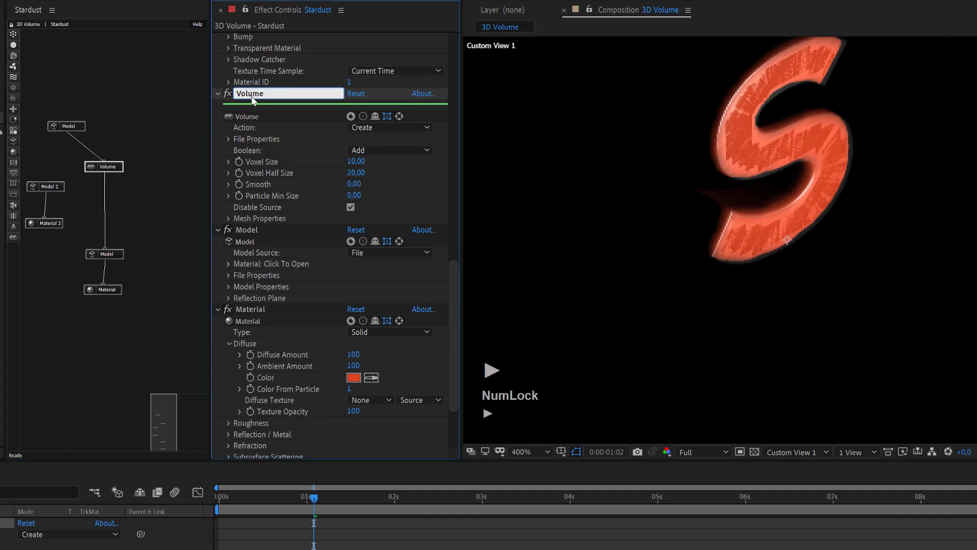
text(Creat)
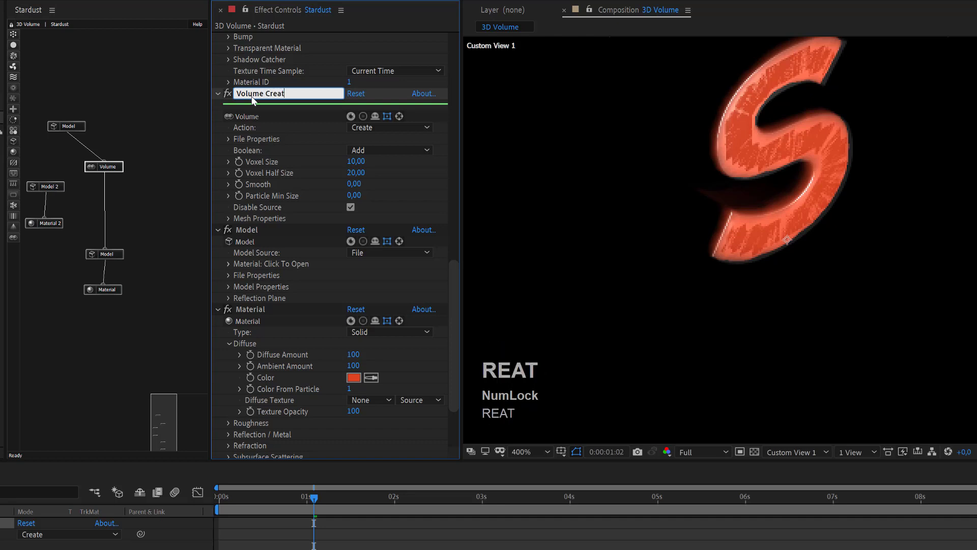
text(or)
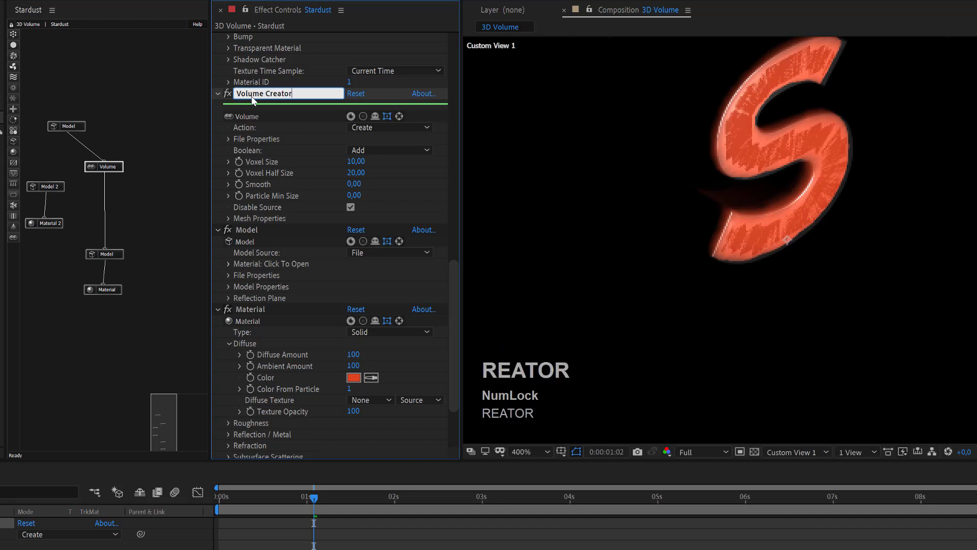
key(Return)
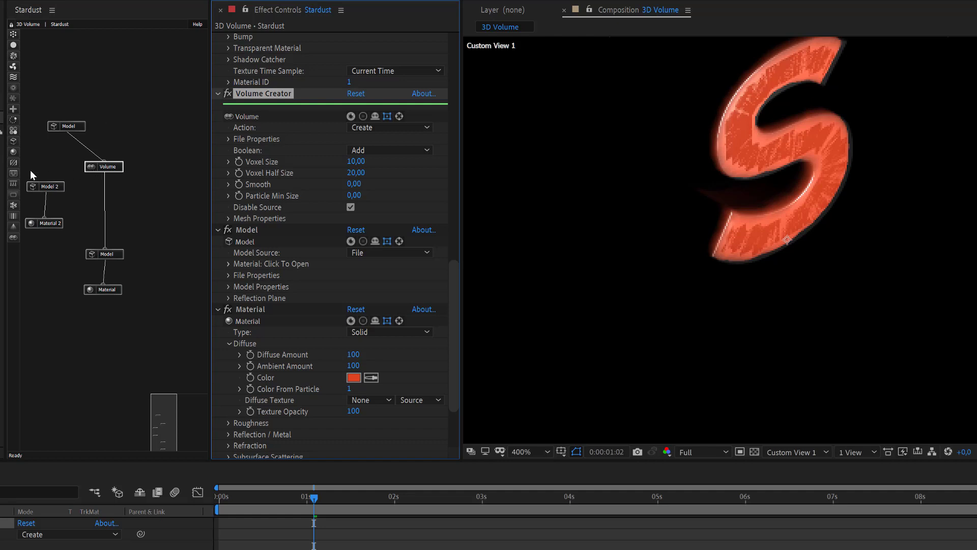
- Insert a second Volume node between Volume Creator and the Model below it, and set its Action to Offset
click(12, 237)
click(35, 240)
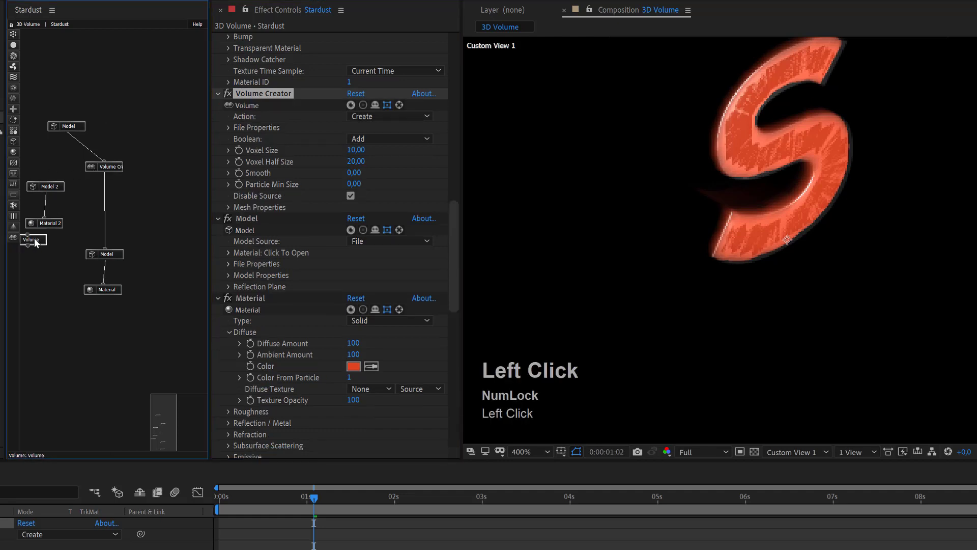
drag(34, 238, 113, 199)
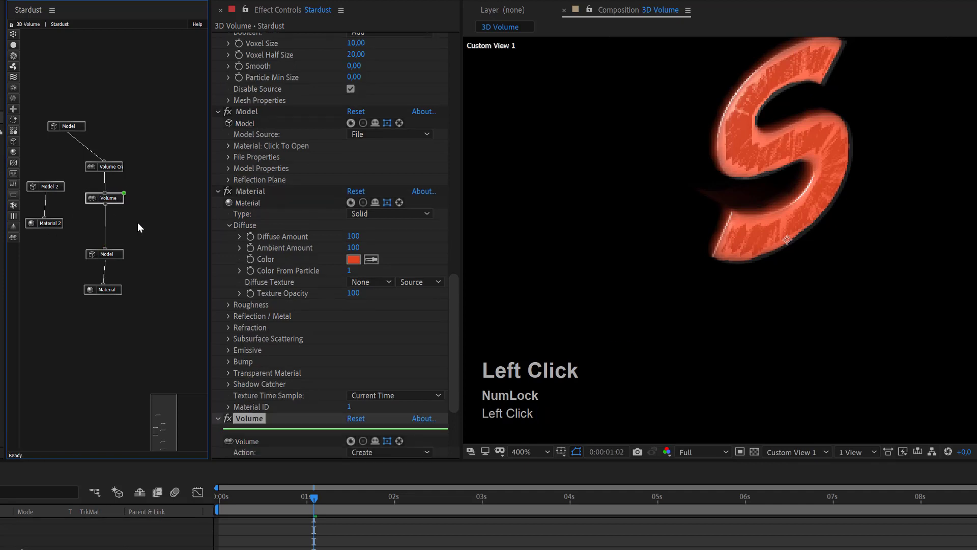
scroll(310, 412, down, 3)
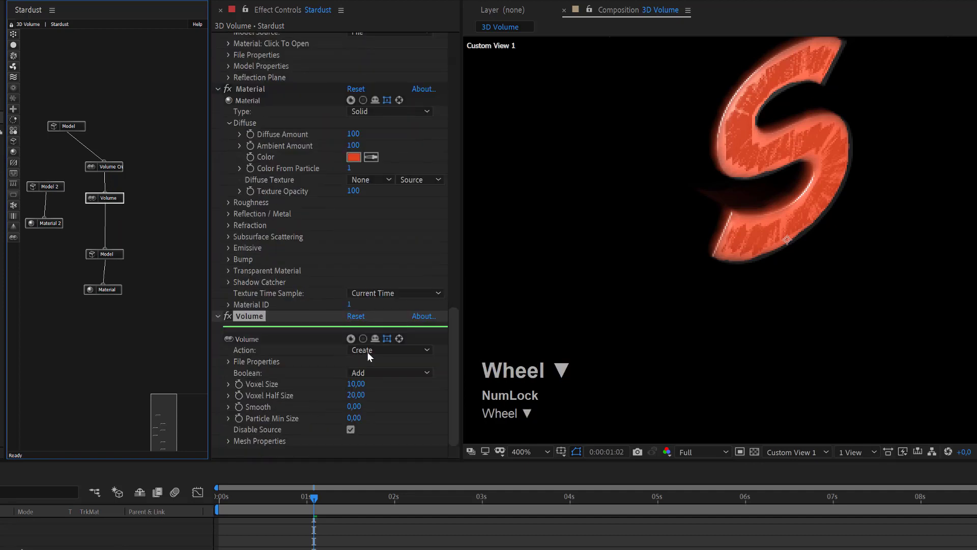
click(373, 351)
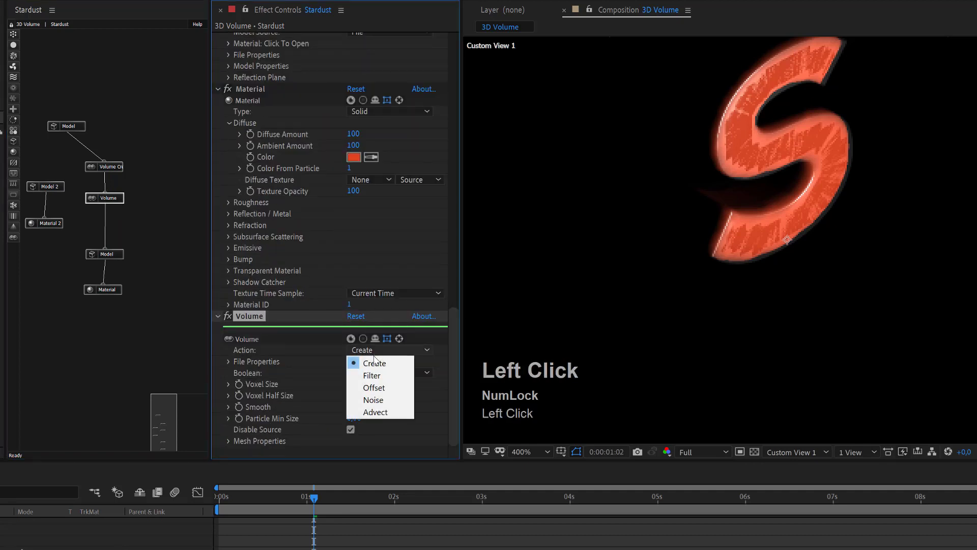
click(381, 390)
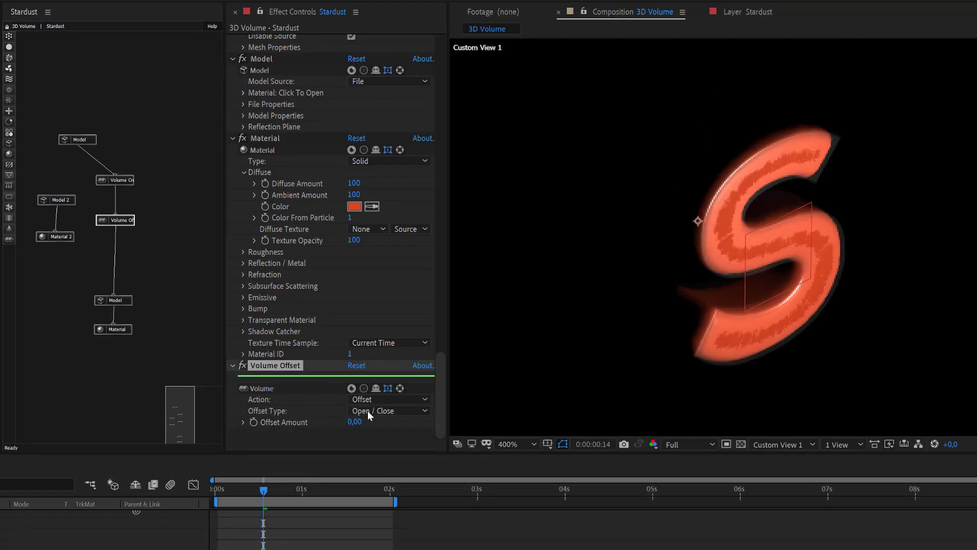
- Try the Dilate / Erode offset type on the second Volume node with negative and positive amounts, ending at 8
click(372, 411)
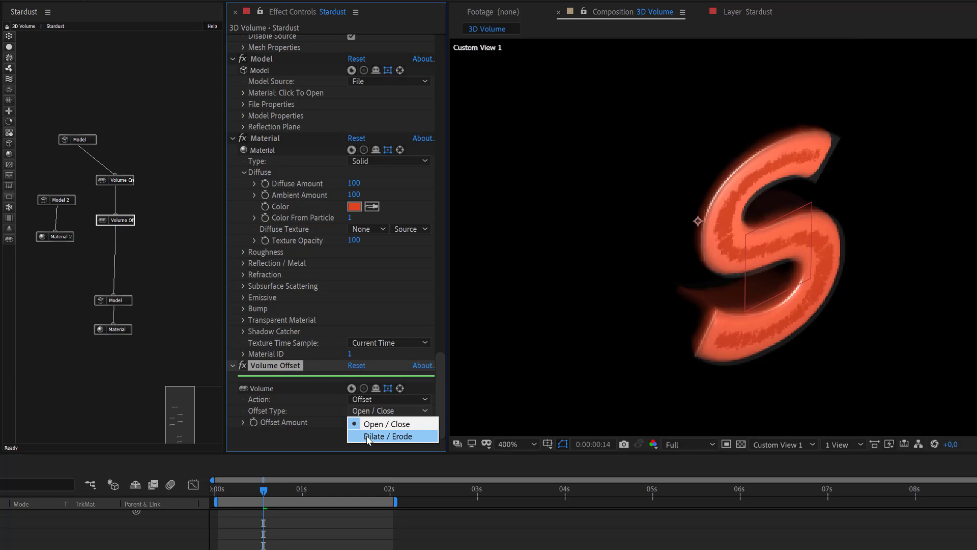
click(368, 436)
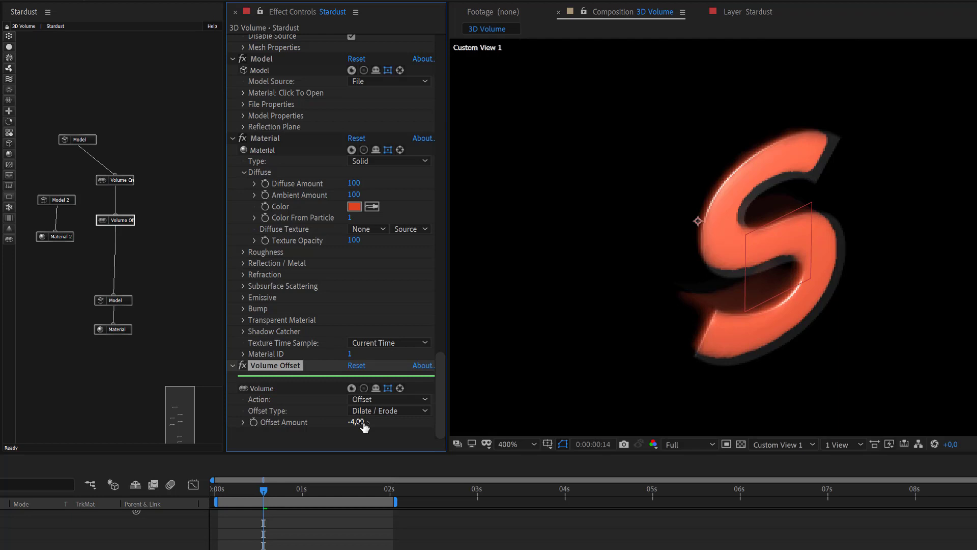
mouse_move(362, 425)
mouse_down()
mouse_move(389, 424)
mouse_move(366, 427)
mouse_move(375, 428)
mouse_up()
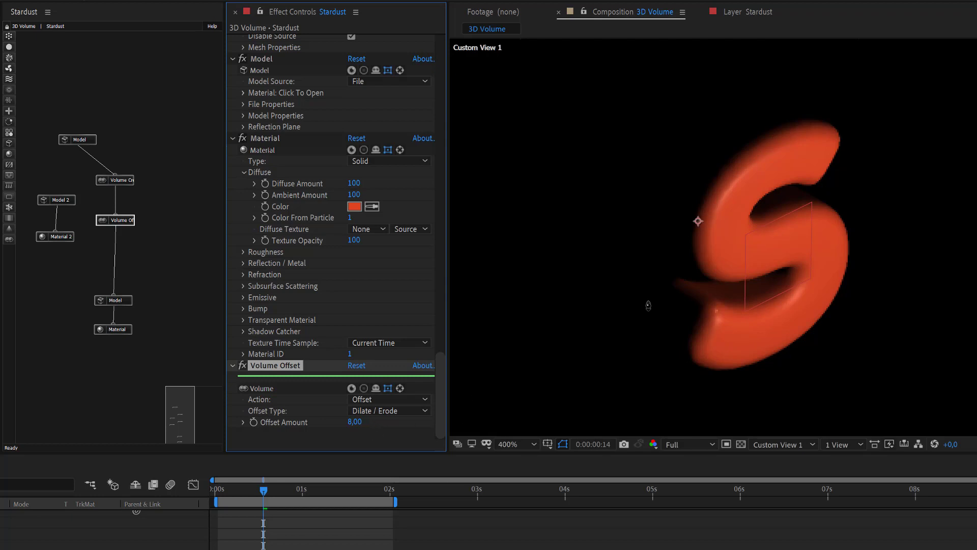
- Try the Open / Close offset type on the second Volume node with Offset Amounts up to about 28
click(396, 411)
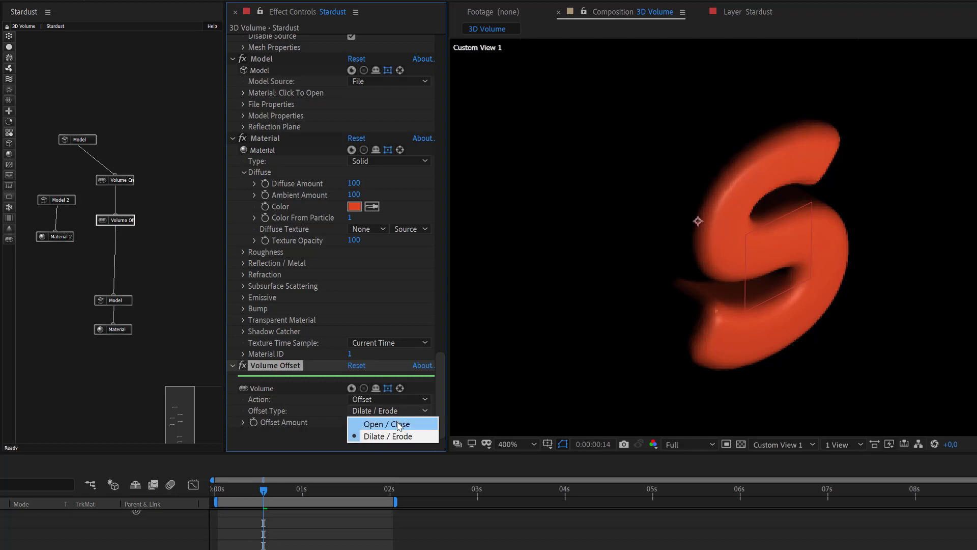
click(400, 425)
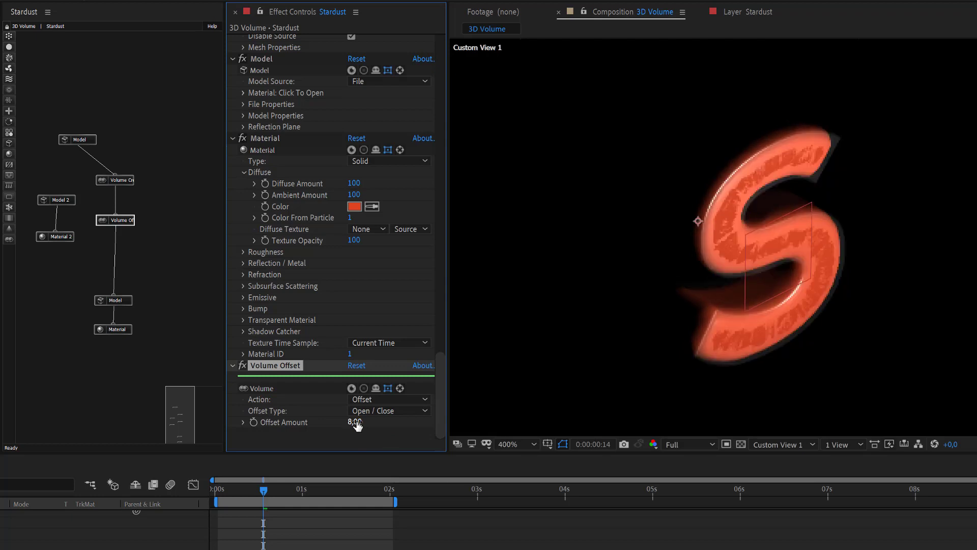
drag(366, 421, 376, 422)
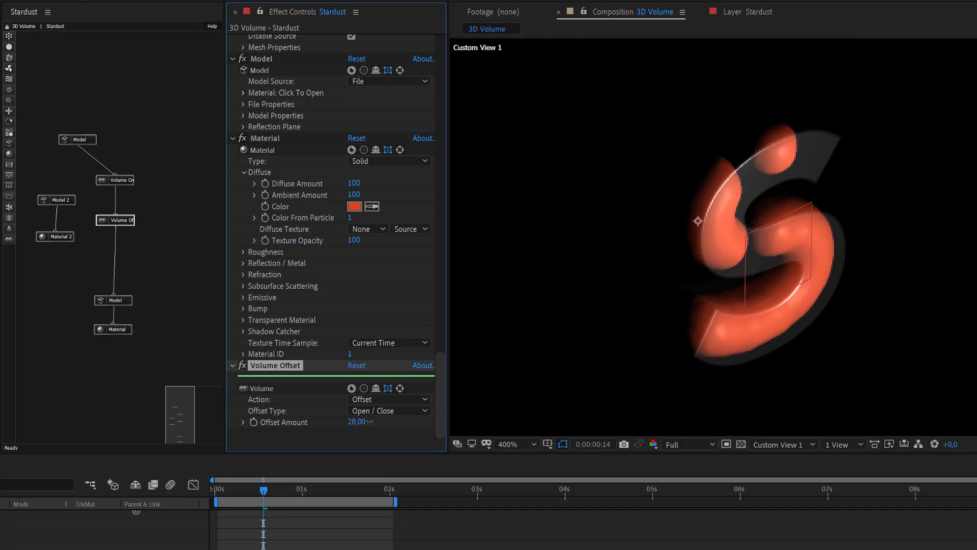
mouse_move(370, 421)
mouse_down()
mouse_move(331, 423)
mouse_move(358, 423)
mouse_up()
- Set the second Volume node's Offset Type to Dilate / Erode and its Offset Amount to -2
click(367, 411)
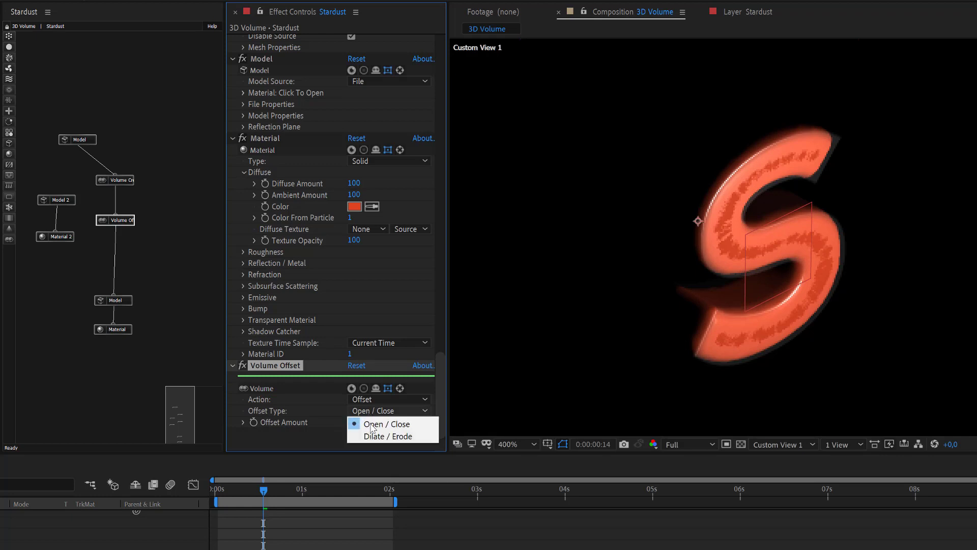
click(376, 435)
click(357, 422)
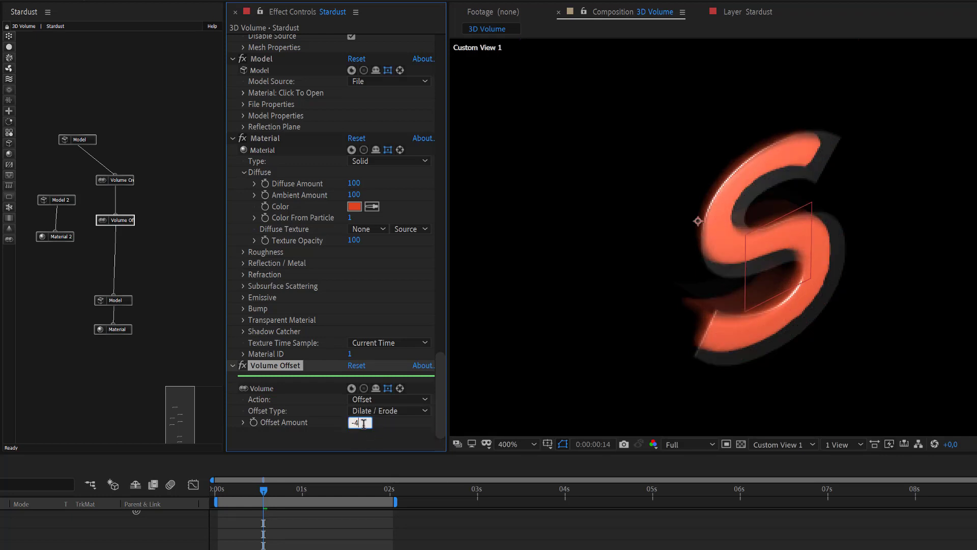
key(Return)
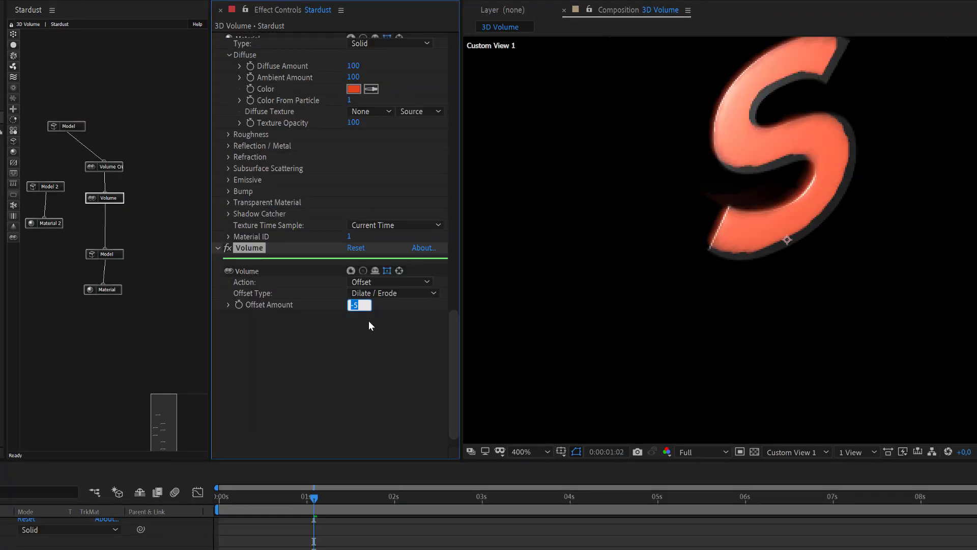
text(-2)
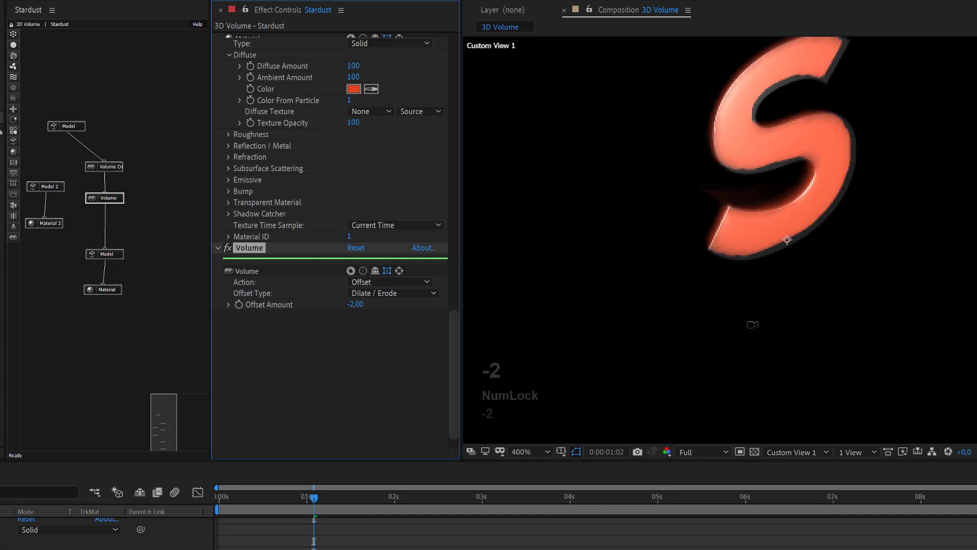
- Bring the camera closer to the S at 100% magnification to examine the offset mesh against the original
scroll(776, 285, down, 2)
scroll(776, 285, down, 2)
scroll(792, 230, up, 5)
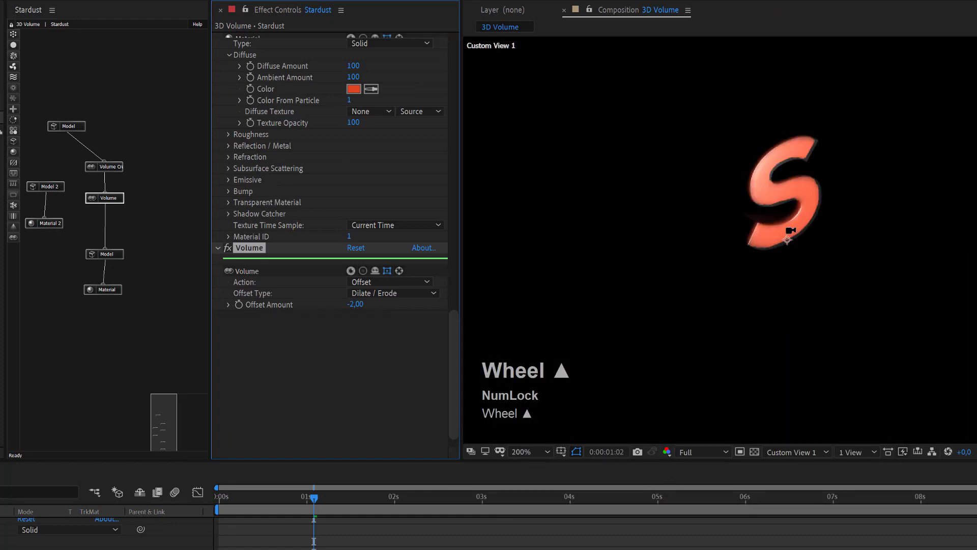
scroll(792, 224, down, 8)
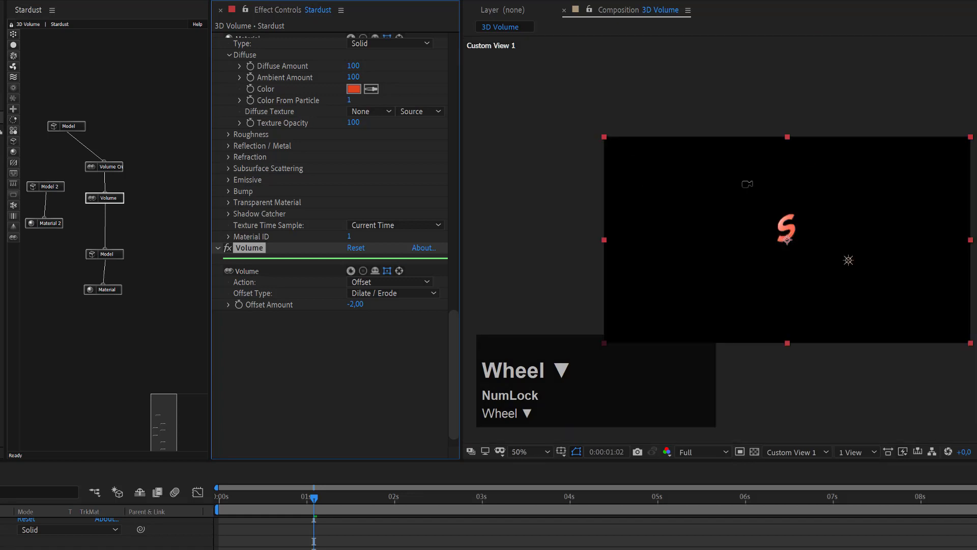
key(c)
key(c)
key(c)
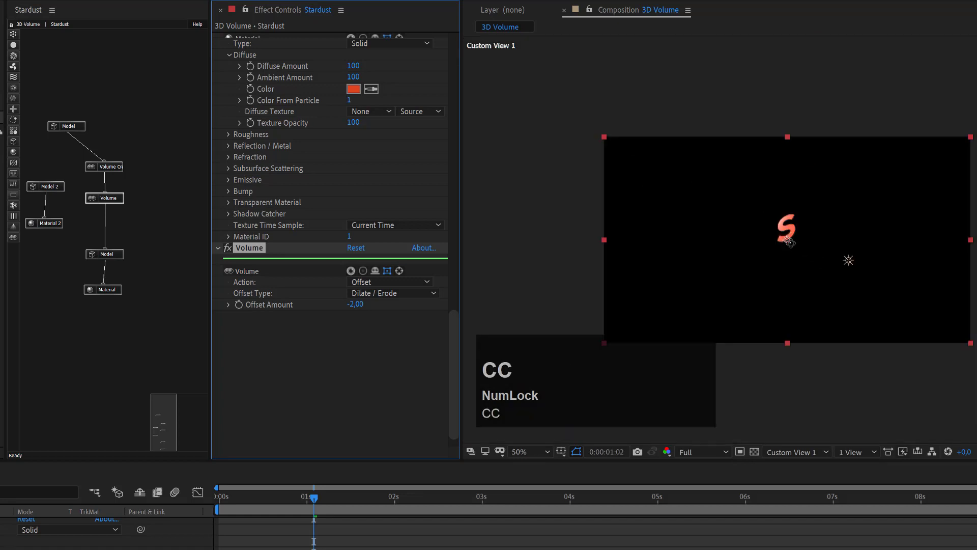
mouse_move(788, 244)
mouse_down()
mouse_move(839, 13)
mouse_move(742, 387)
mouse_move(773, 209)
mouse_move(784, 223)
mouse_up()
scroll(784, 223, up, 2)
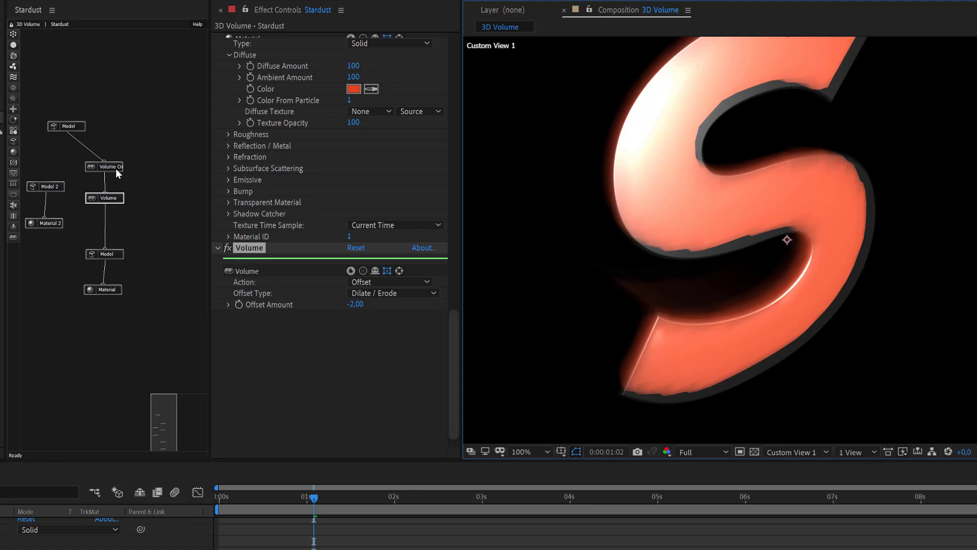
- Rename the second Volume node as Volume Offset
click(115, 199)
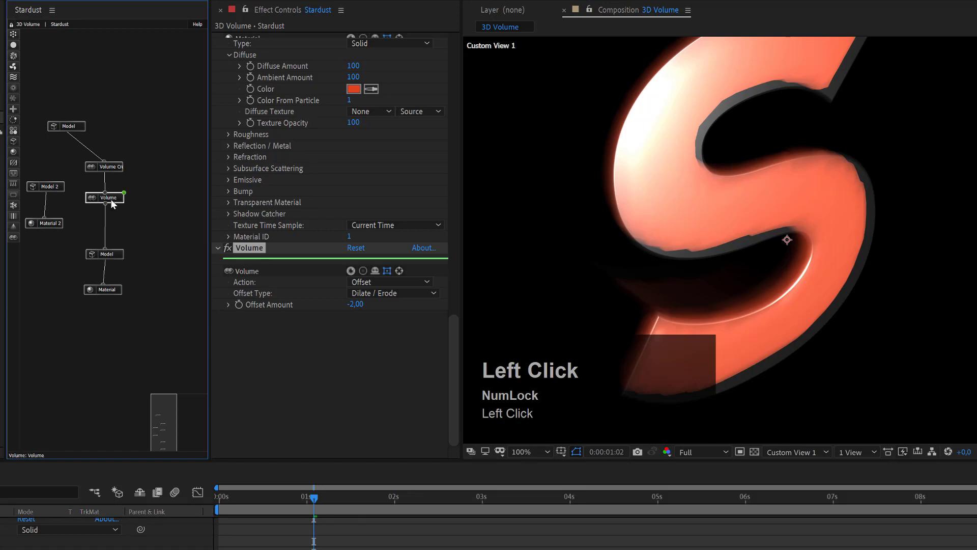
click(257, 249)
key(Return)
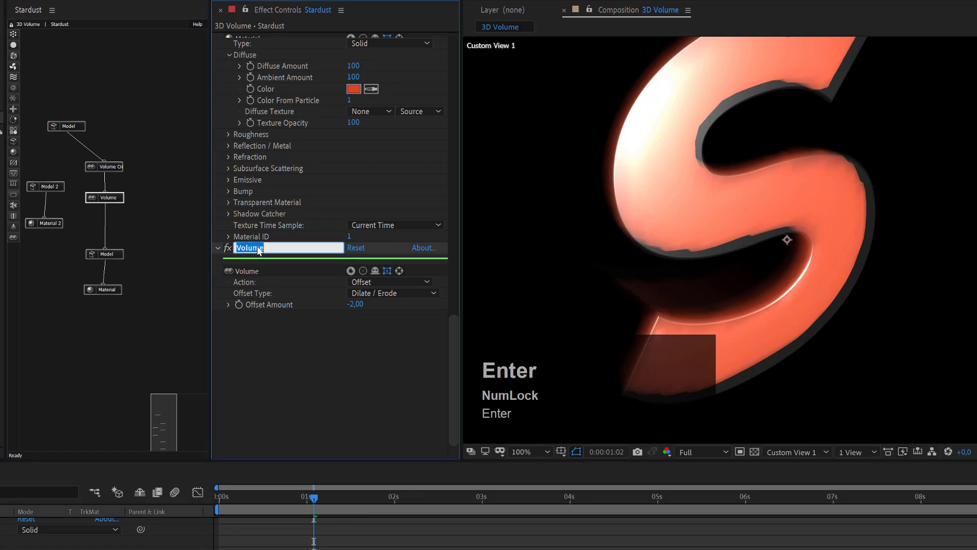
key(Right)
text(Offset)
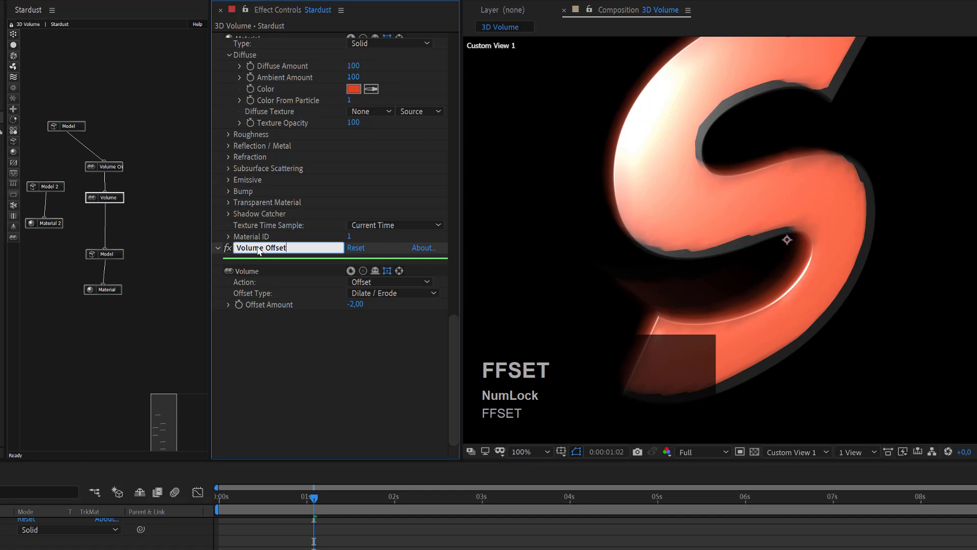
key(Return)
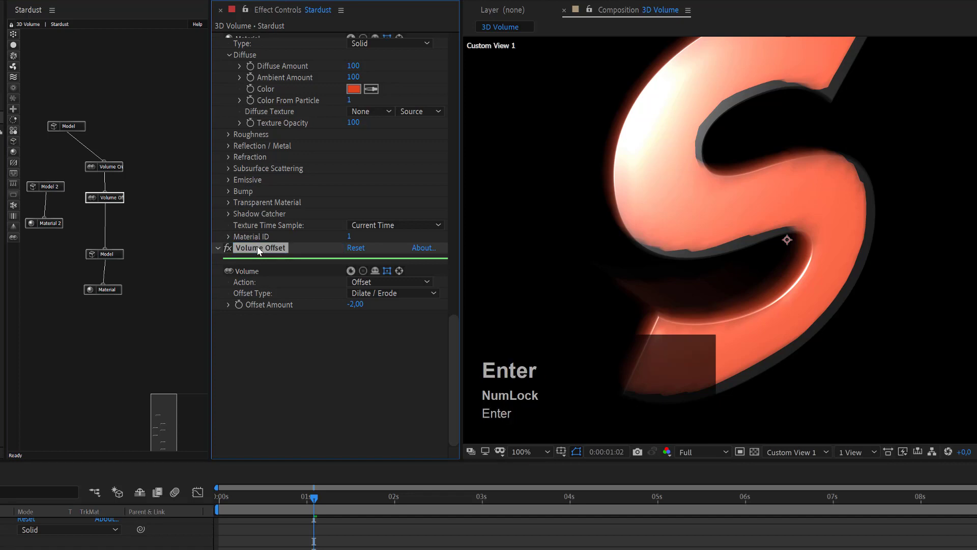
- Try a Voxel Size of 20 on the Volume Creator node
click(105, 166)
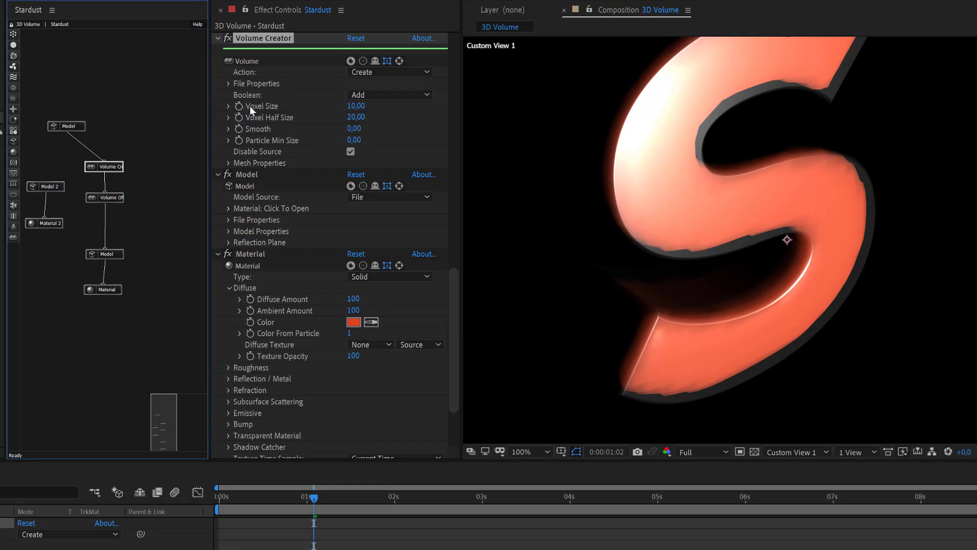
click(356, 105)
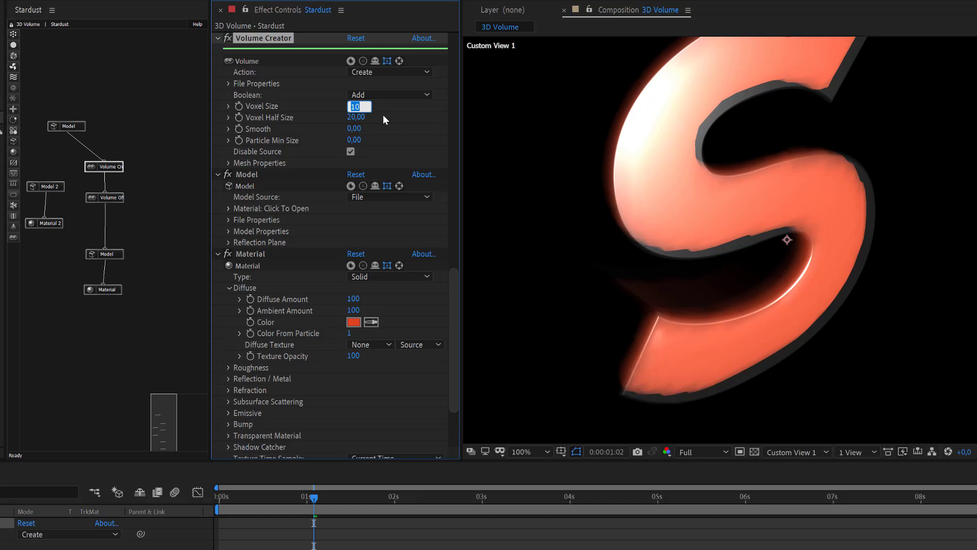
text(20)
key(Return)
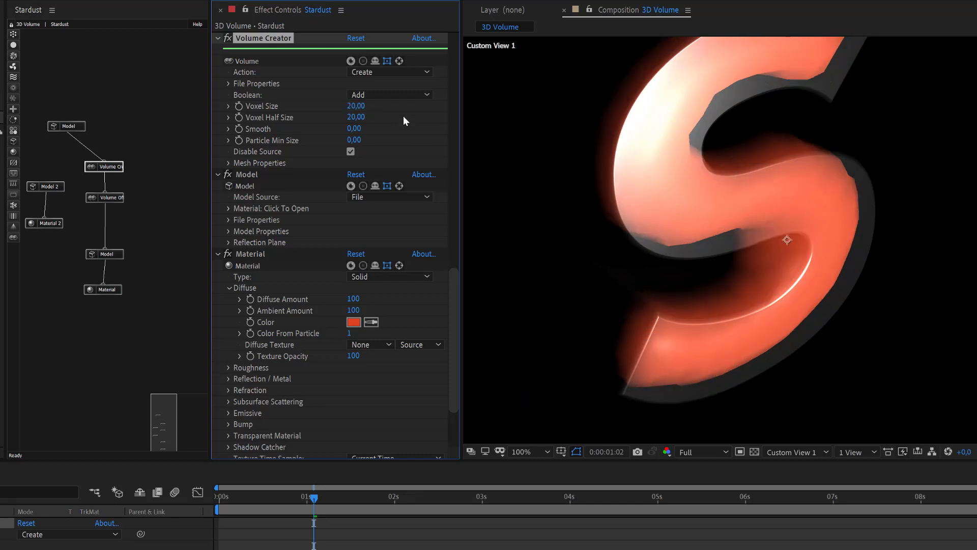
- Set the Volume Creator node's Voxel Size to 5
click(357, 106)
text(5)
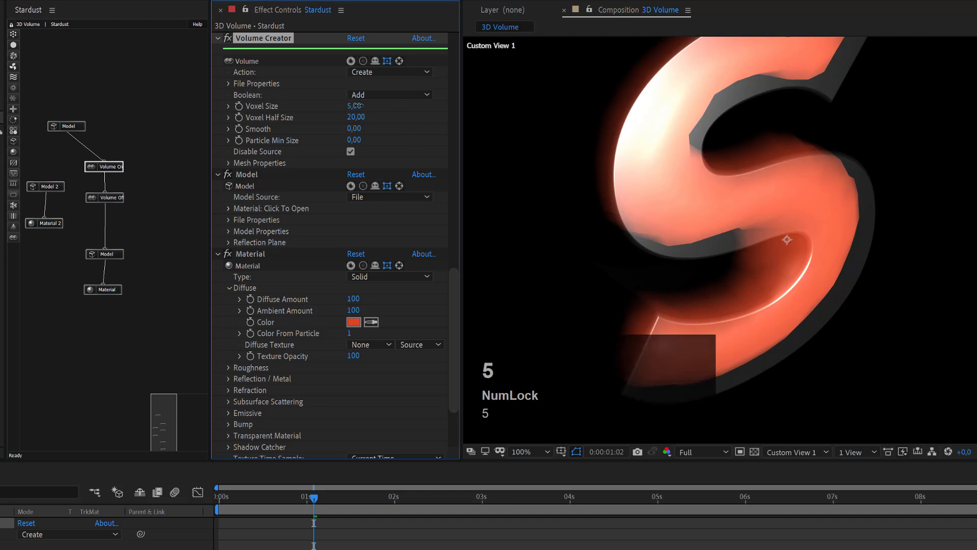
key(Return)
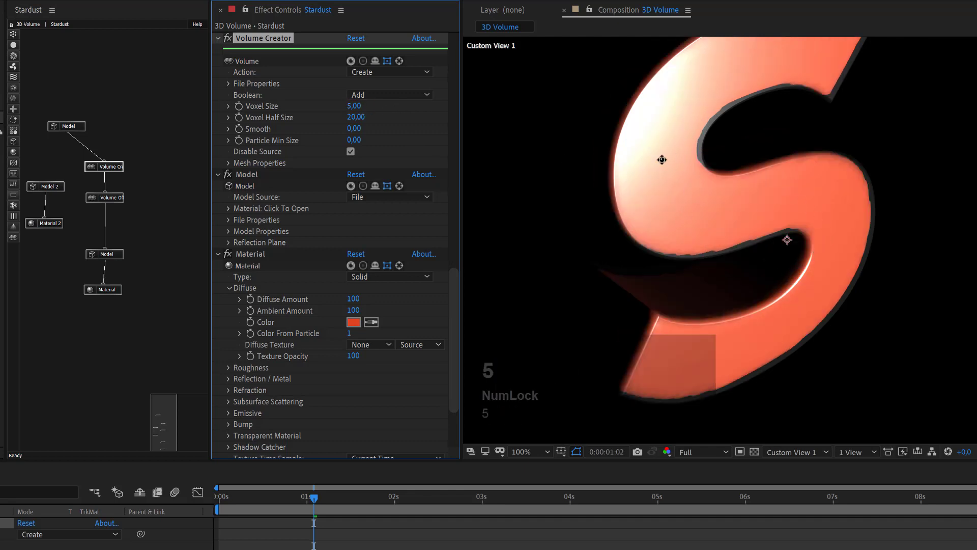
- Try a Voxel Size of 2 on the Volume Creator node and settle on 10
click(354, 106)
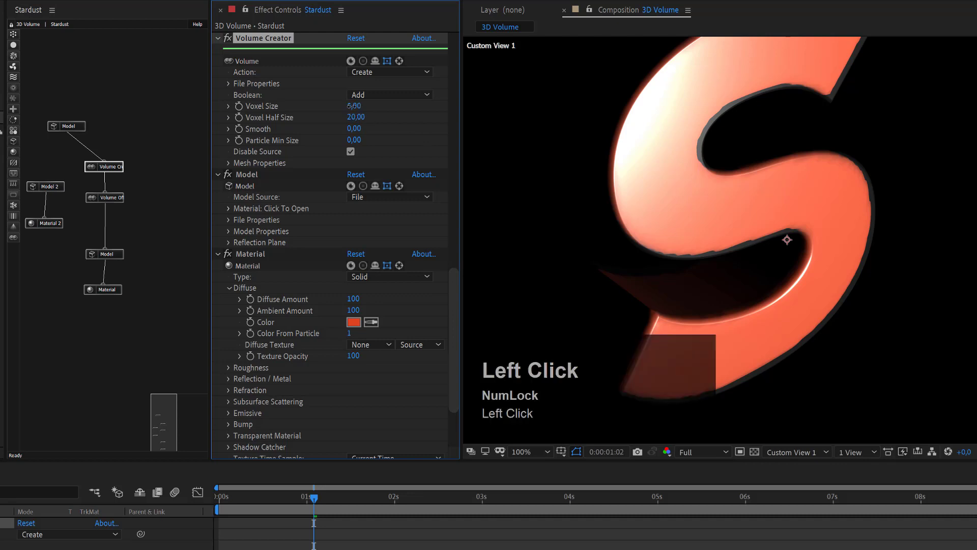
text(2)
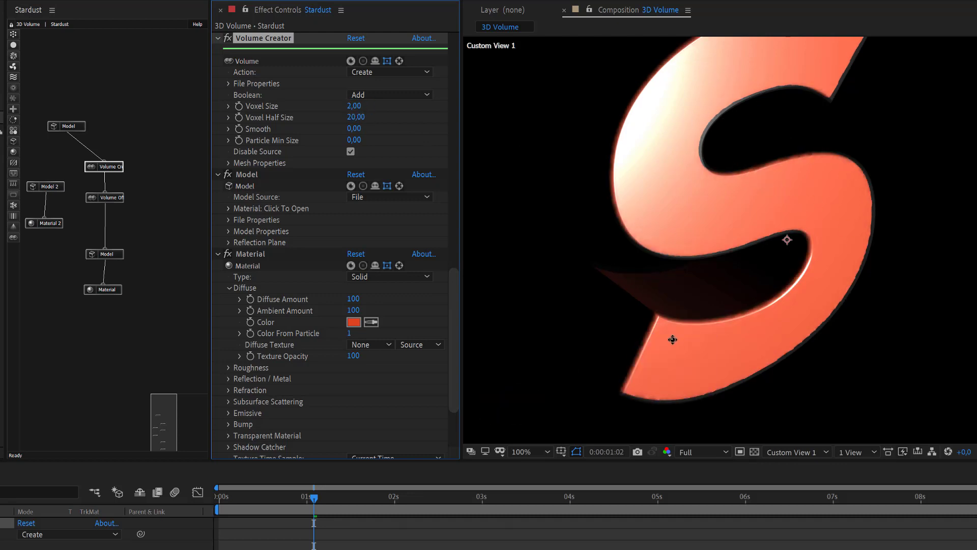
click(351, 106)
text(10)
key(Return)
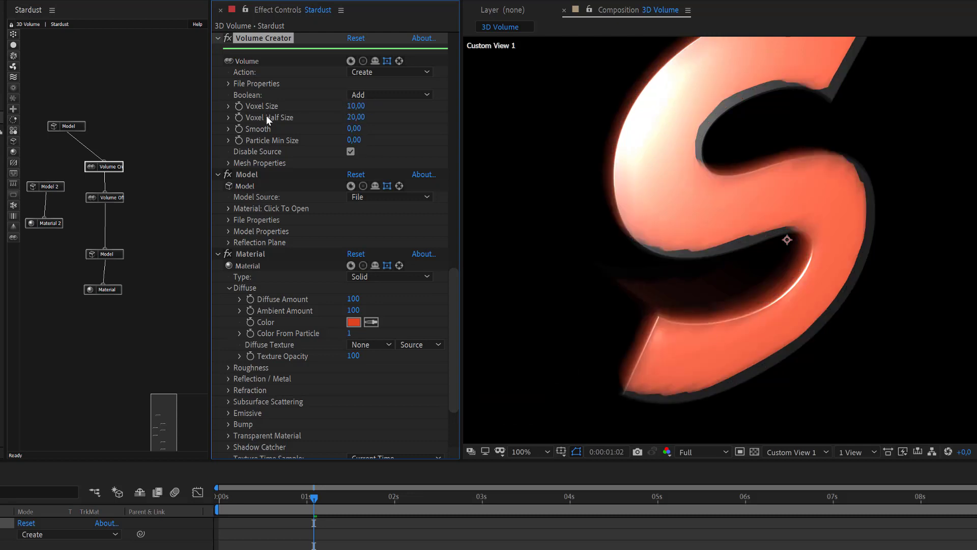
- Try Voxel Half Size values of 50 and 2 on the Volume Creator node, and set it back to 20
click(356, 117)
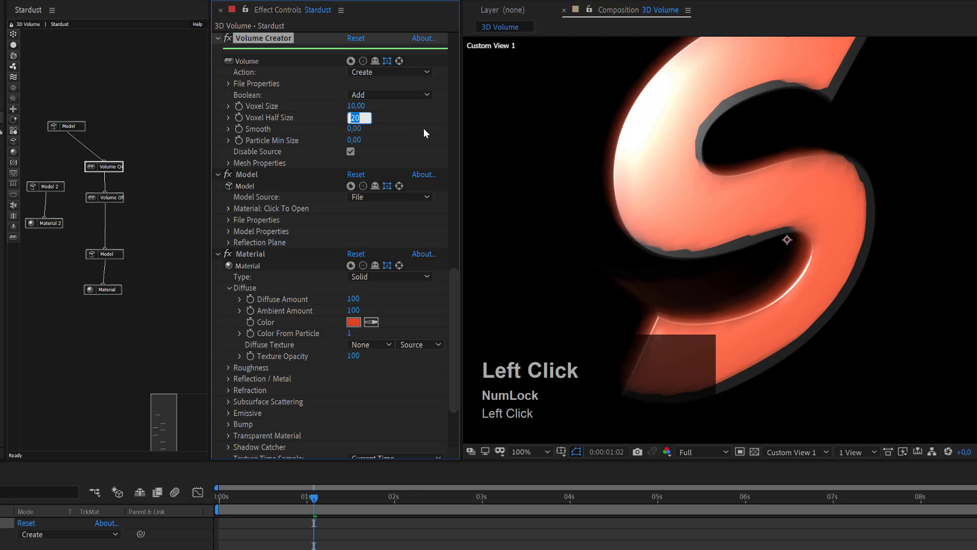
text(50)
key(Return)
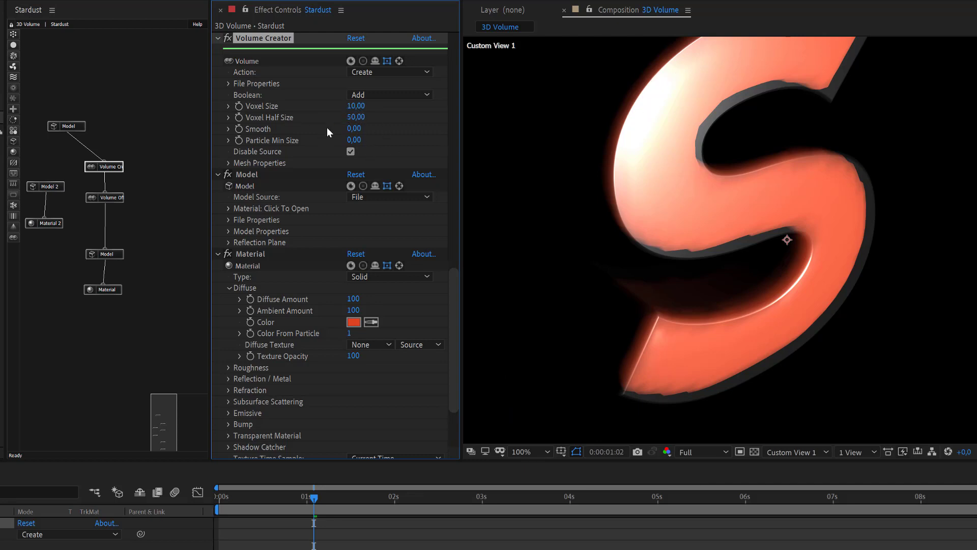
click(350, 117)
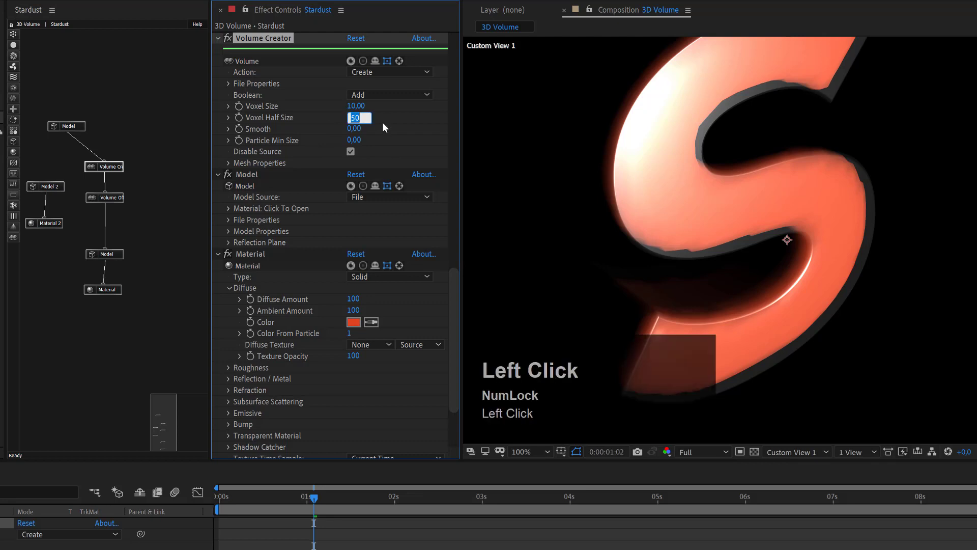
text(2)
key(Return)
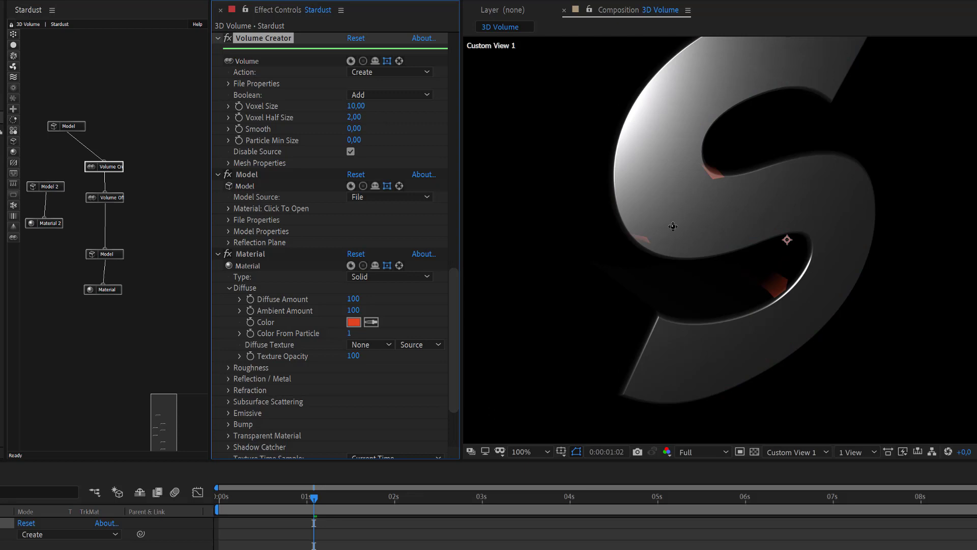
drag(351, 117, 351, 118)
text(20)
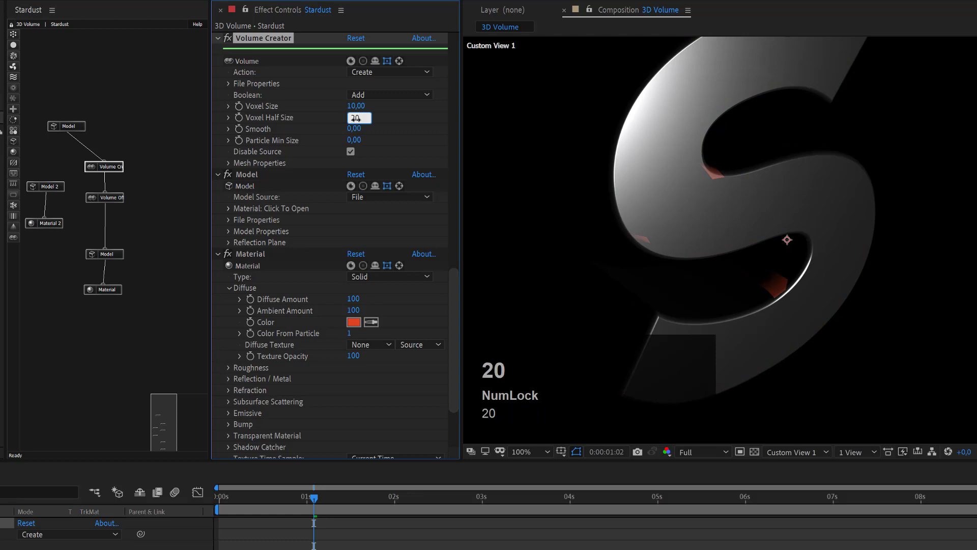
click(340, 118)
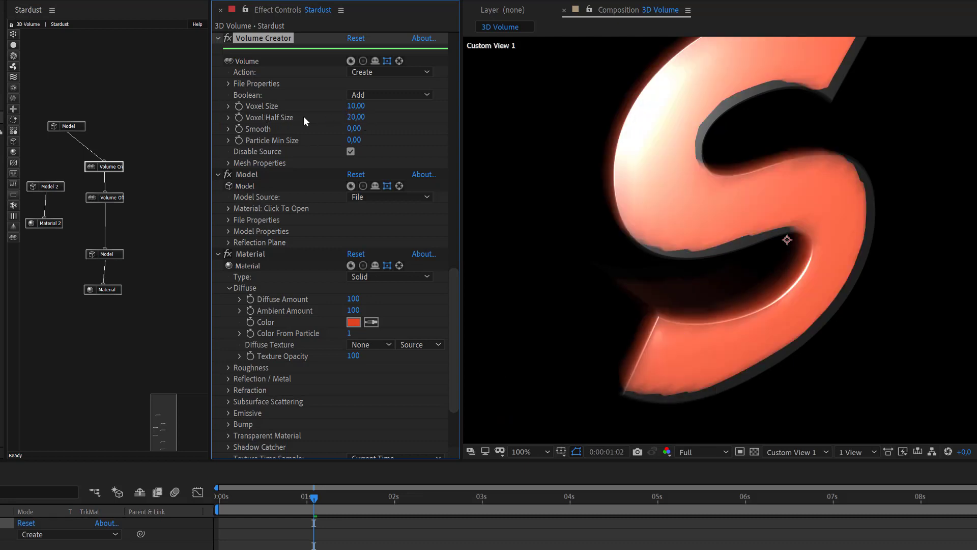
- Try a Smooth value of 5 on the Volume Creator node
click(352, 129)
text(5)
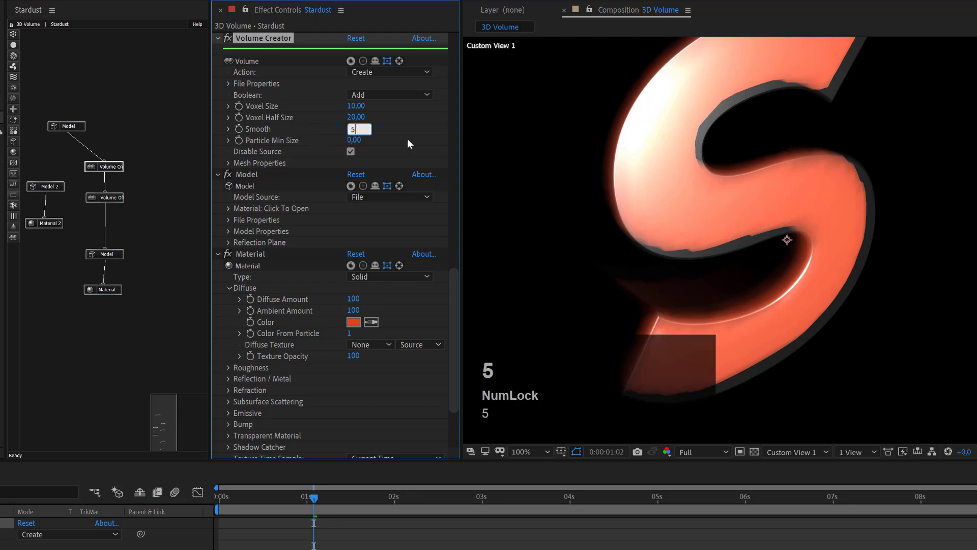
key(Return)
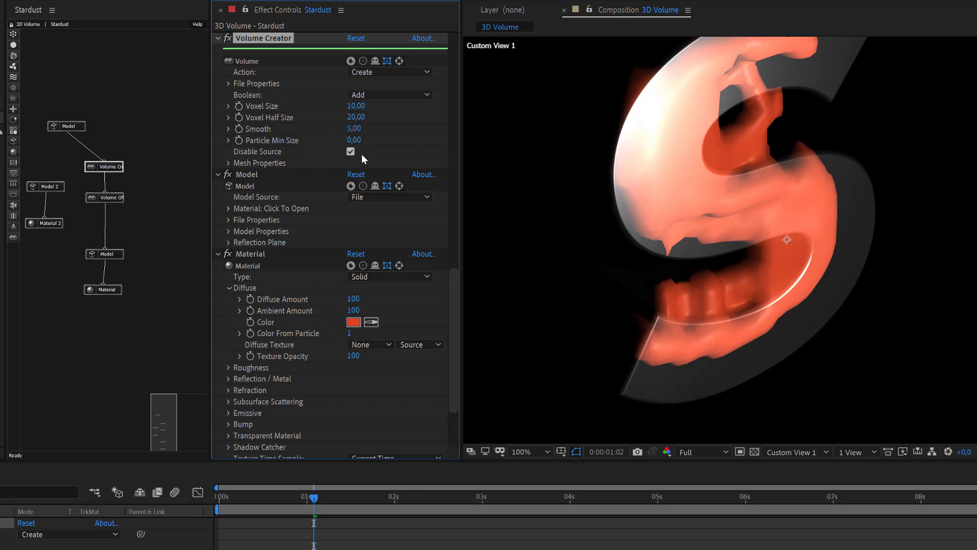
- Set the Volume Creator node's Smooth value to 1
click(356, 129)
text(1)
key(Return)
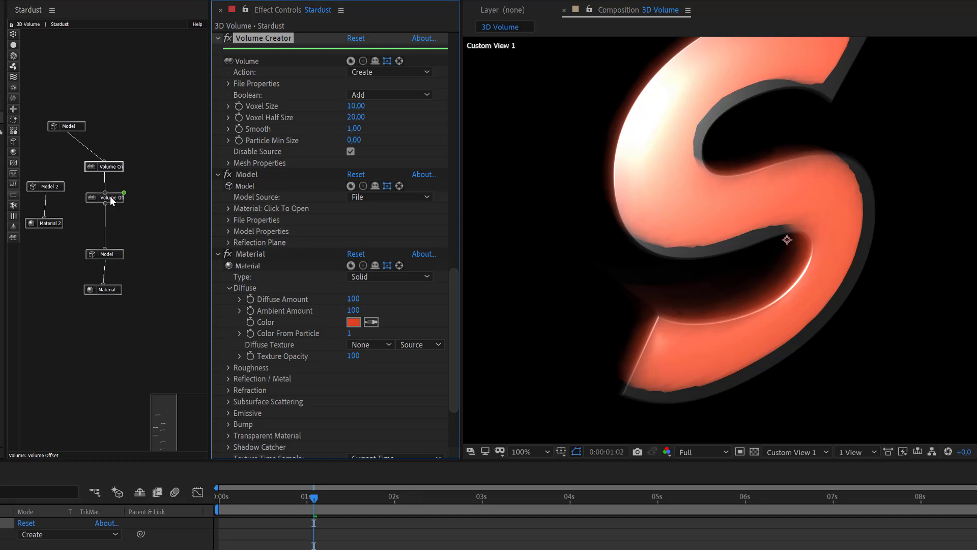
- Insert a new Volume node between Volume Offset and the Model node, and set its Action to Filter
drag(14, 238, 109, 229)
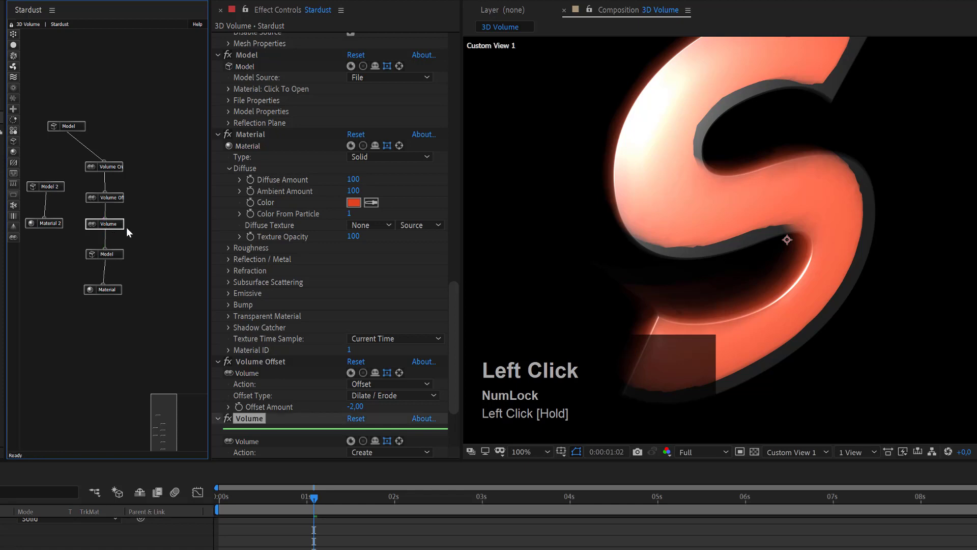
scroll(346, 326, down, 3)
click(375, 362)
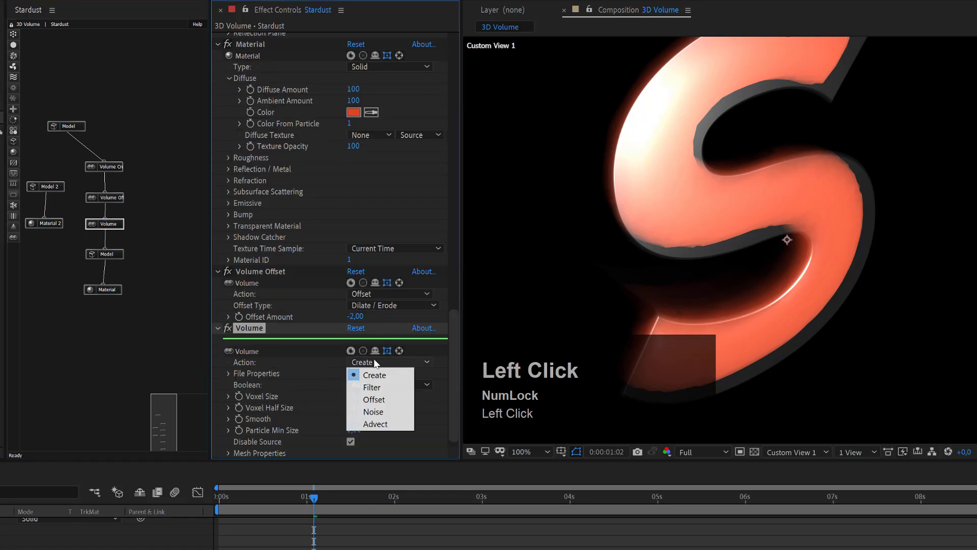
click(377, 390)
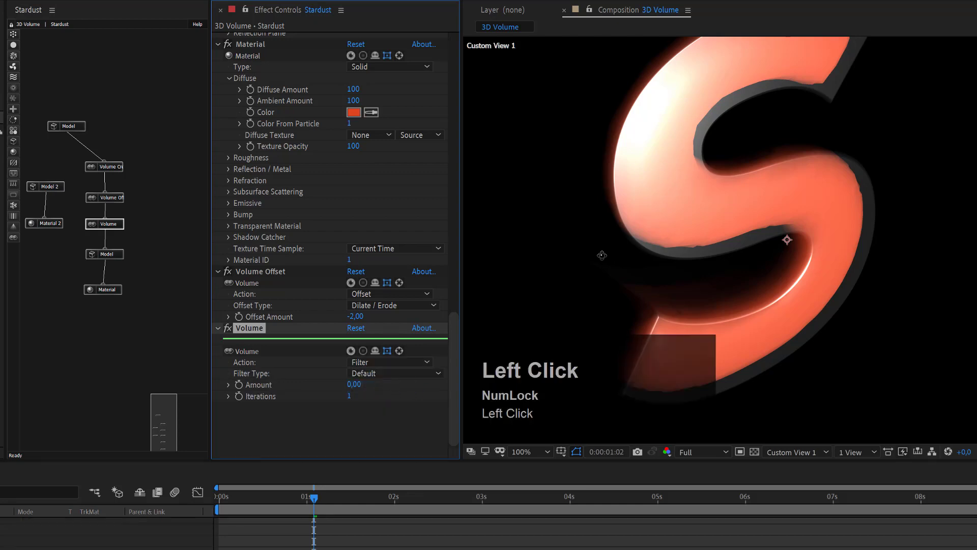
- Review the Filter Type options of the new Volume node and keep Default
click(399, 376)
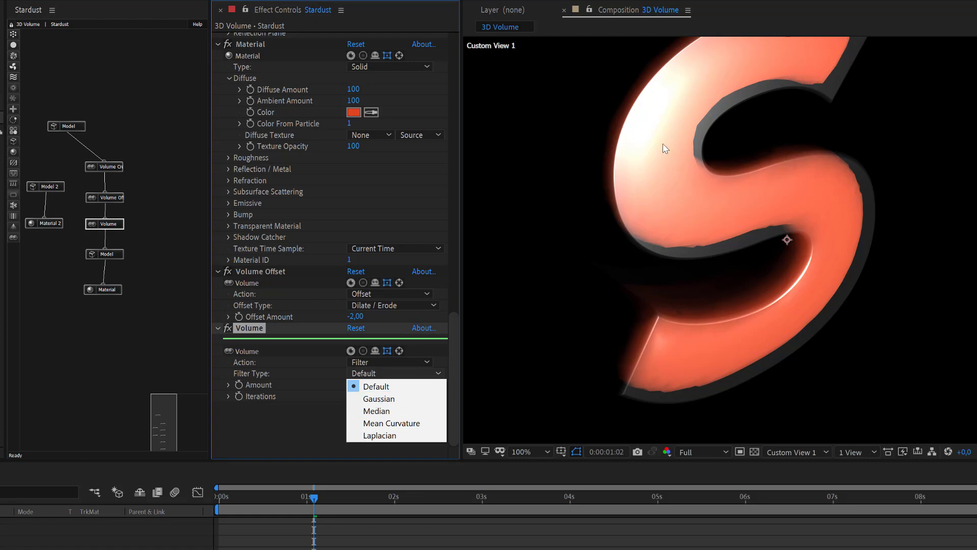
click(372, 373)
key(Num_Lock)
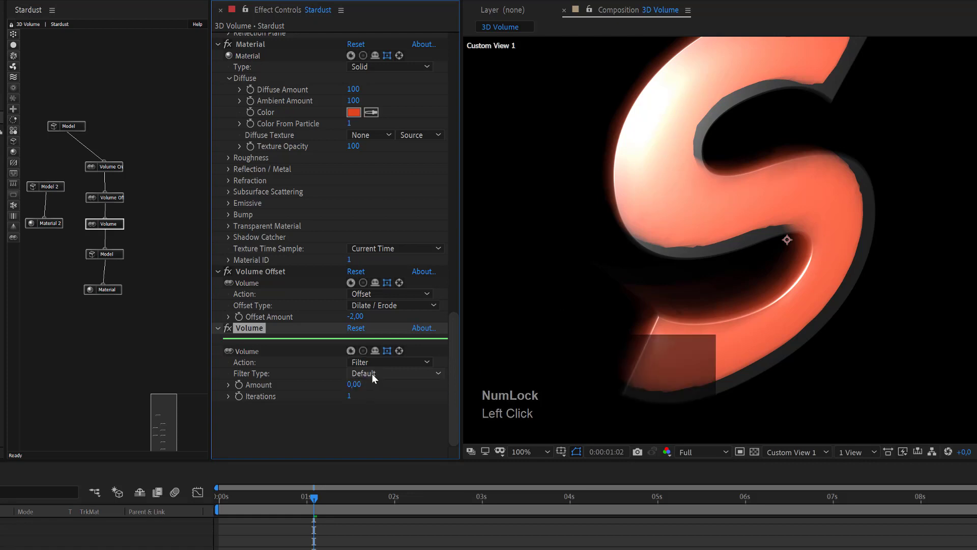
click(372, 373)
click(379, 387)
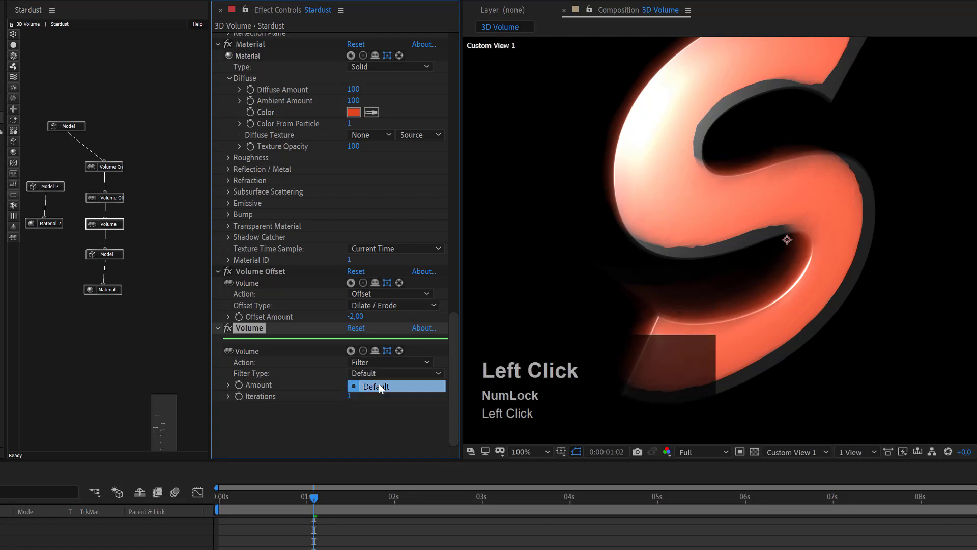
- Try a filter Amount of 1 on the new Volume node and settle on 2
text(1)
click(361, 415)
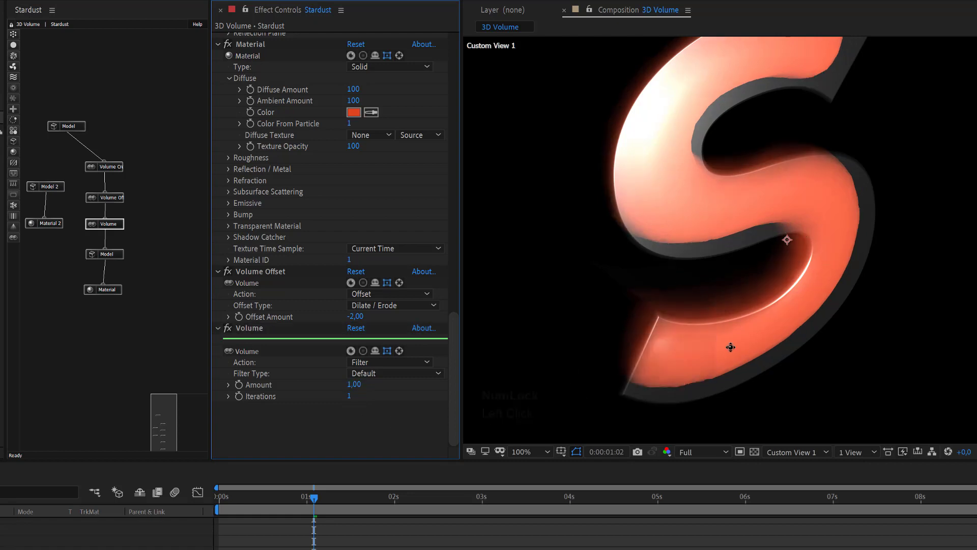
click(354, 384)
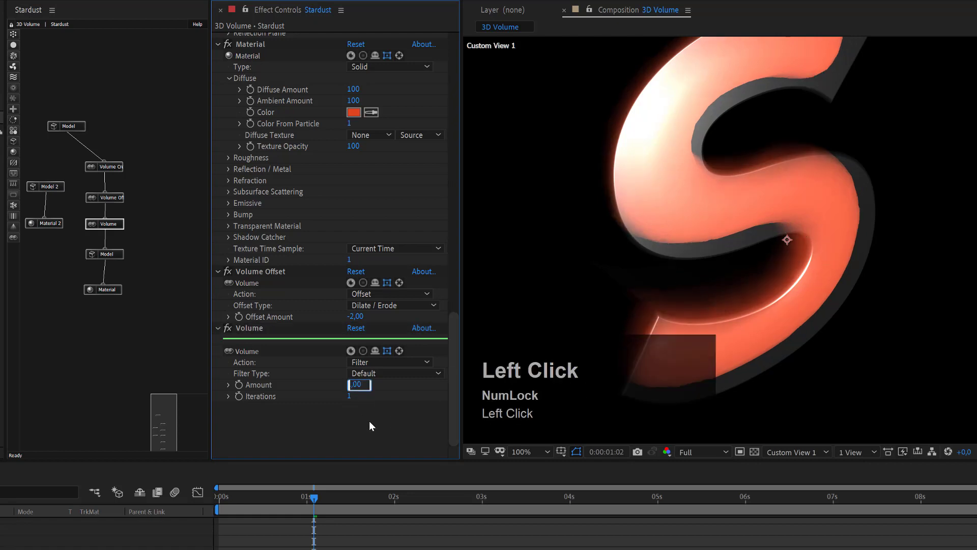
text(2)
click(368, 422)
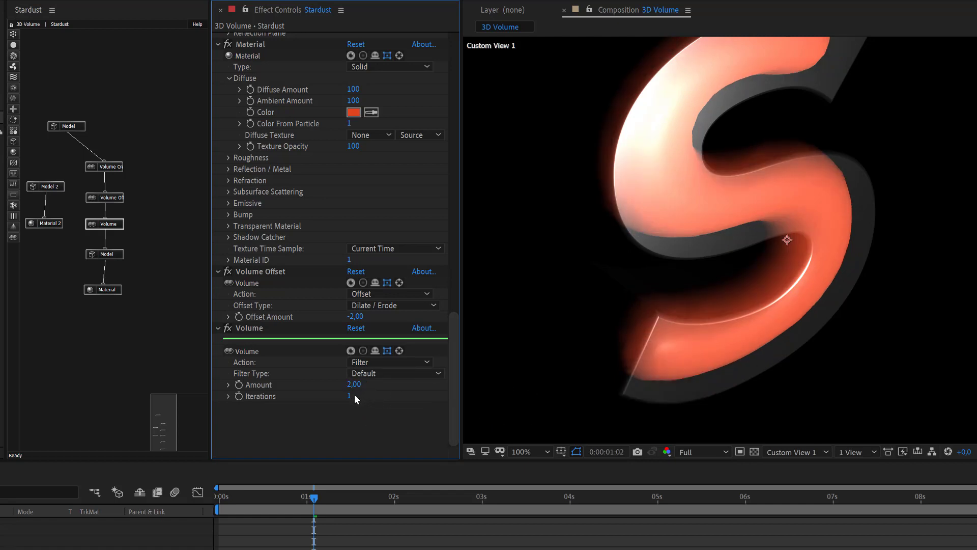
- Try 2 filter Iterations on the new Volume node and set the value back to 1
click(351, 395)
text(2)
click(364, 420)
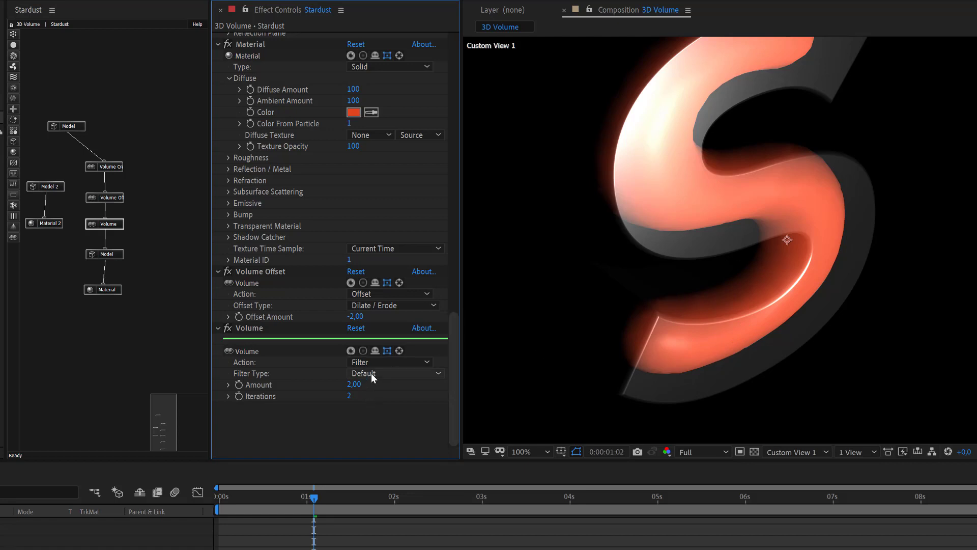
click(356, 398)
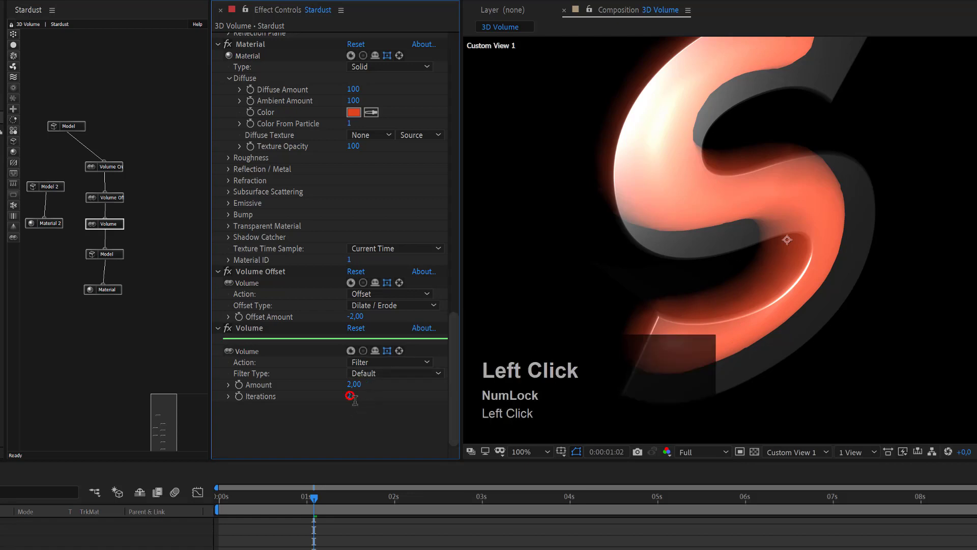
text(1)
click(366, 419)
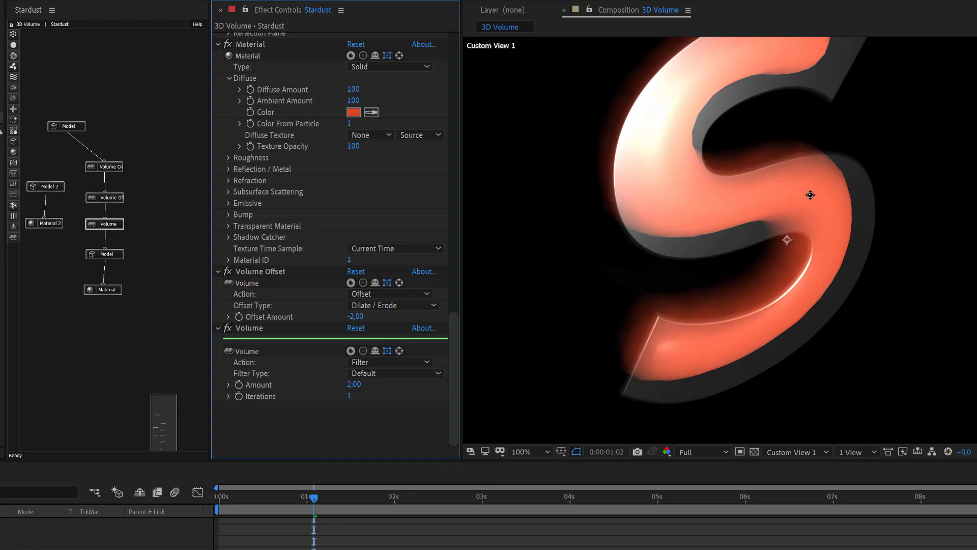
- Turn on the Stardust preview in Render Settings and disable the Model 2 node
scroll(254, 152, up, 15)
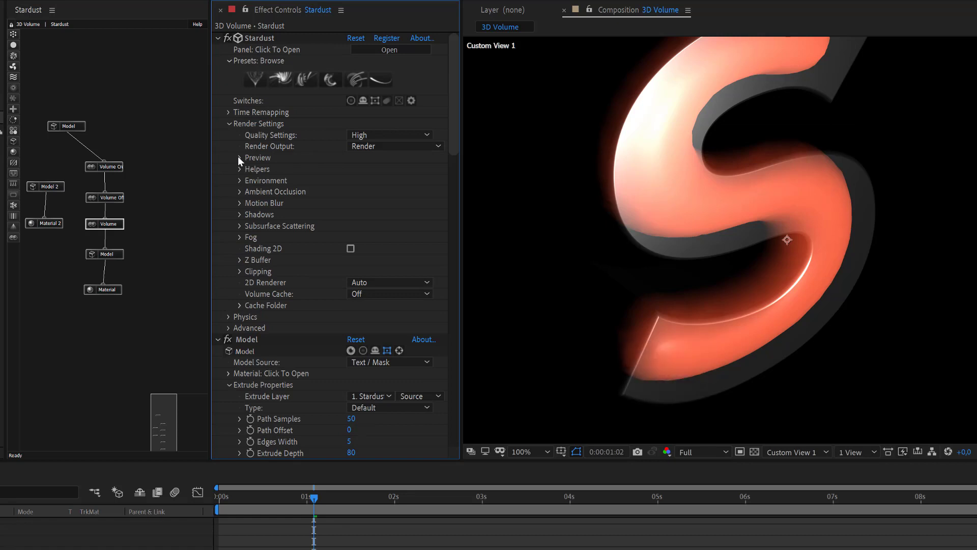
click(237, 157)
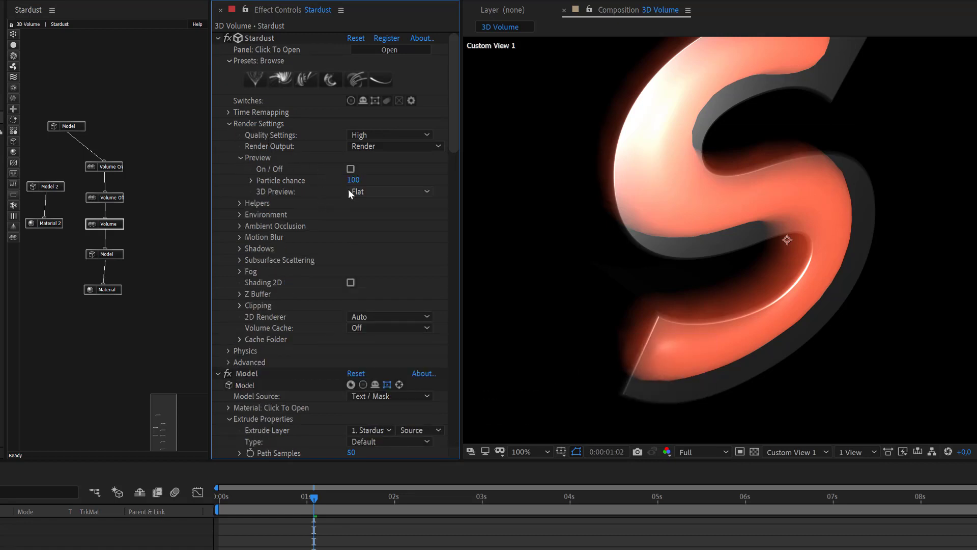
click(350, 168)
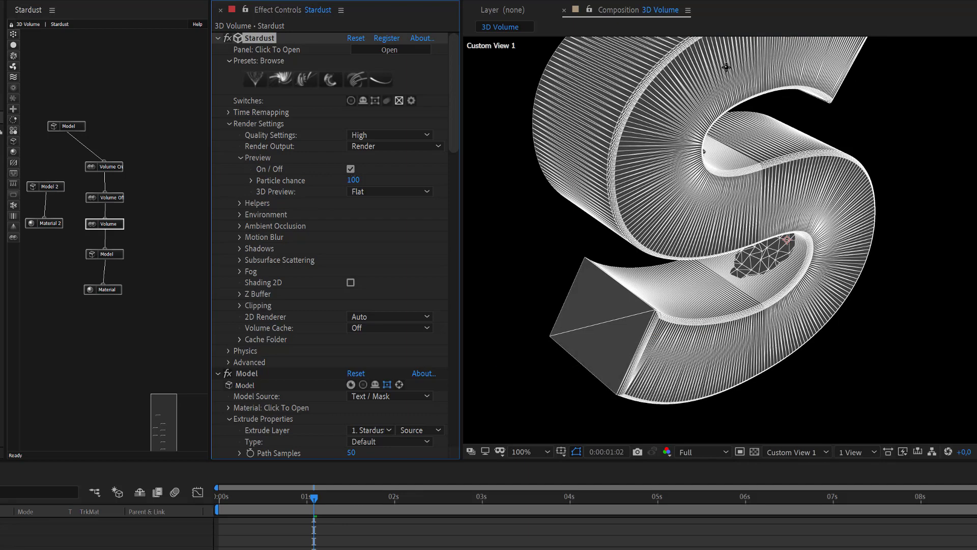
right_click(60, 185)
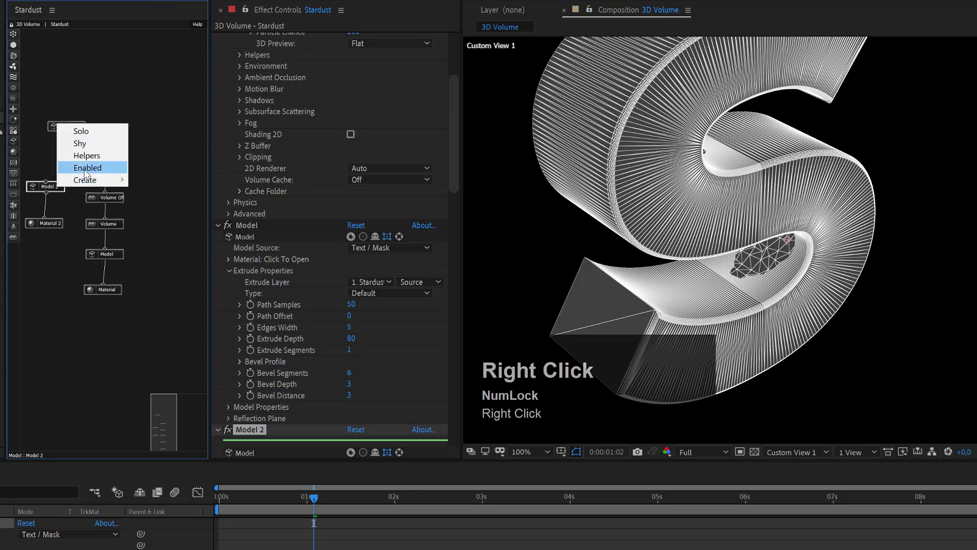
click(86, 169)
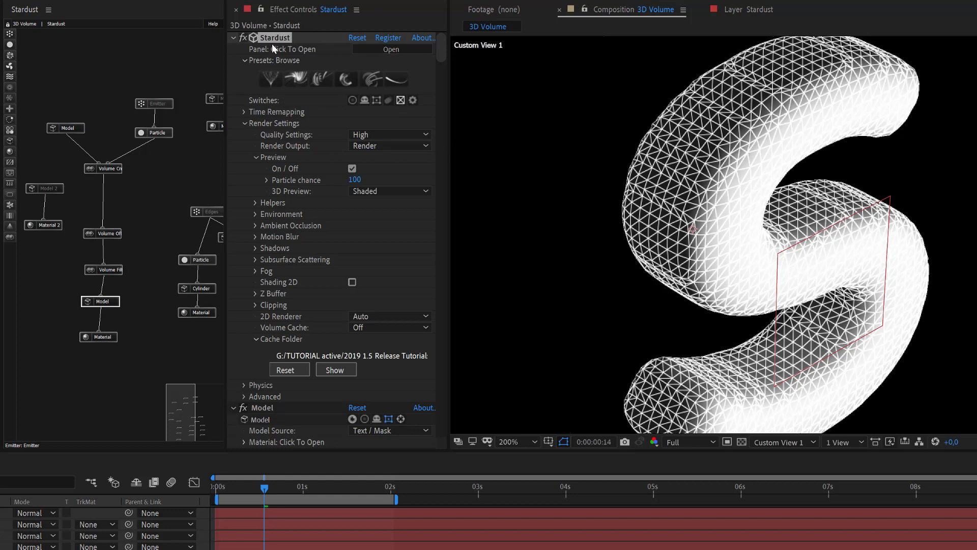
- Toggle the Stardust preview repeatedly to compare the Shaded mesh preview with the render, leaving the preview off
click(400, 101)
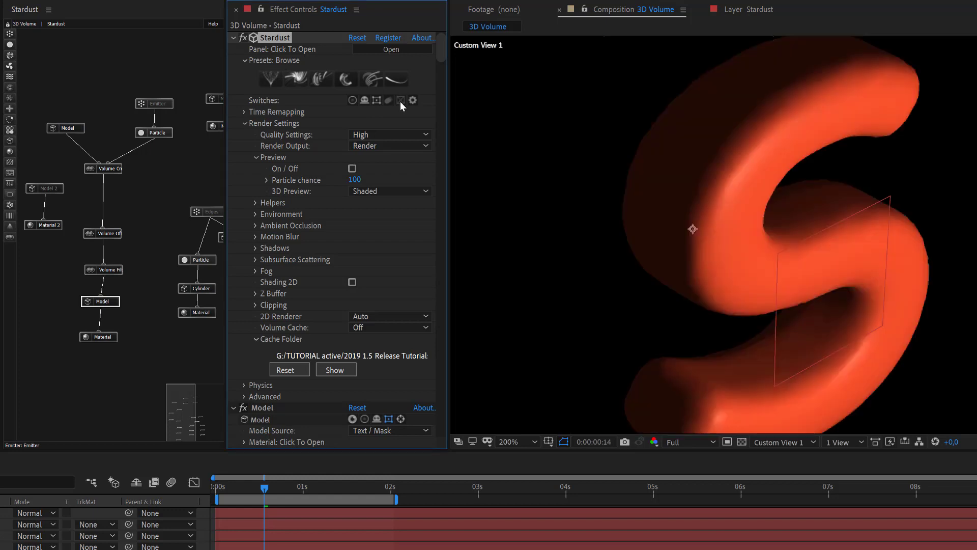
click(401, 102)
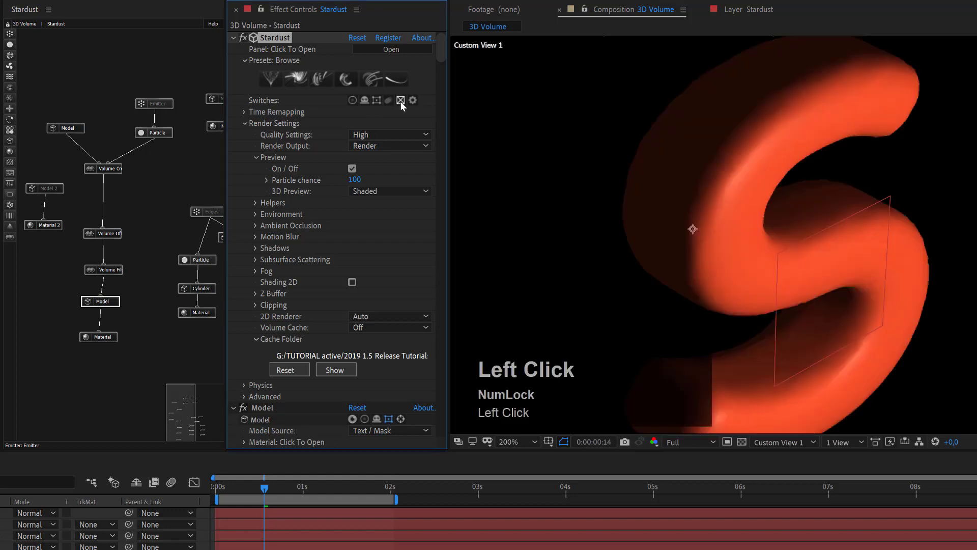
click(401, 102)
click(401, 100)
click(401, 100)
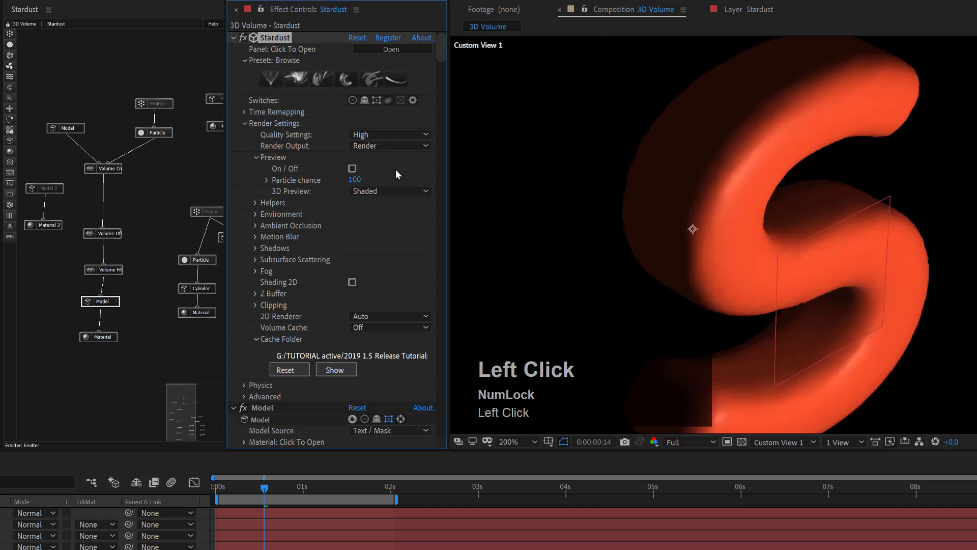
- Switch the 3D Preview mode to Wire and turn the preview on
click(377, 191)
click(362, 198)
click(401, 100)
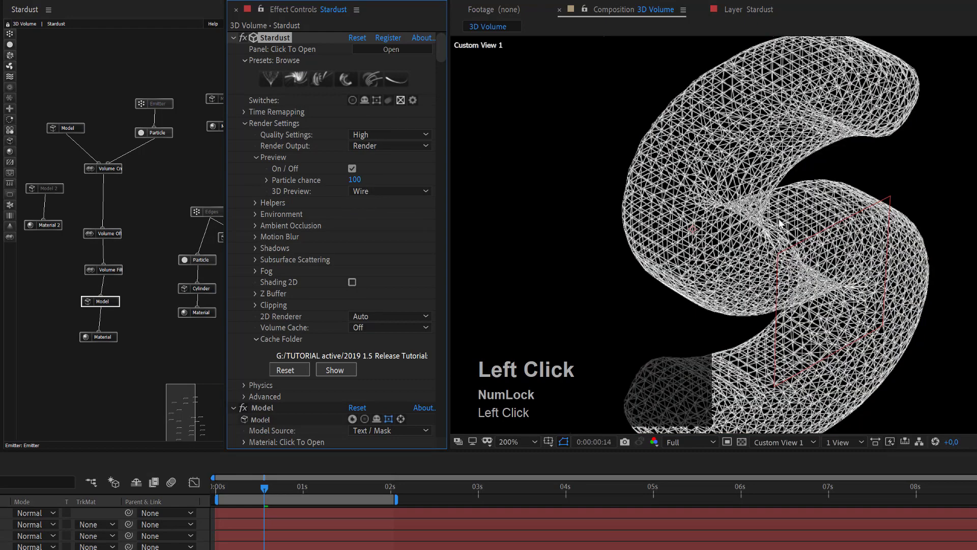
- Return the 3D Preview mode to Shaded and turn the preview off
click(362, 191)
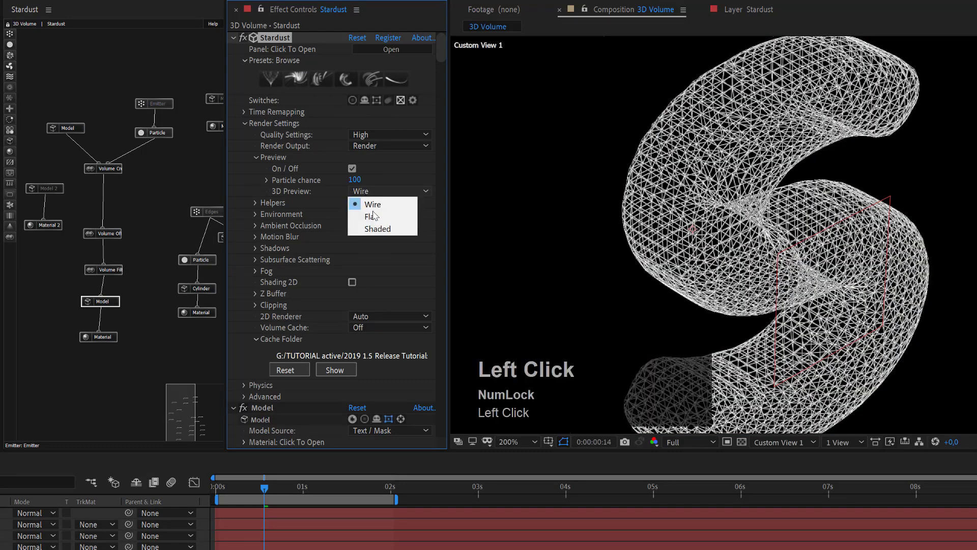
click(377, 226)
click(400, 101)
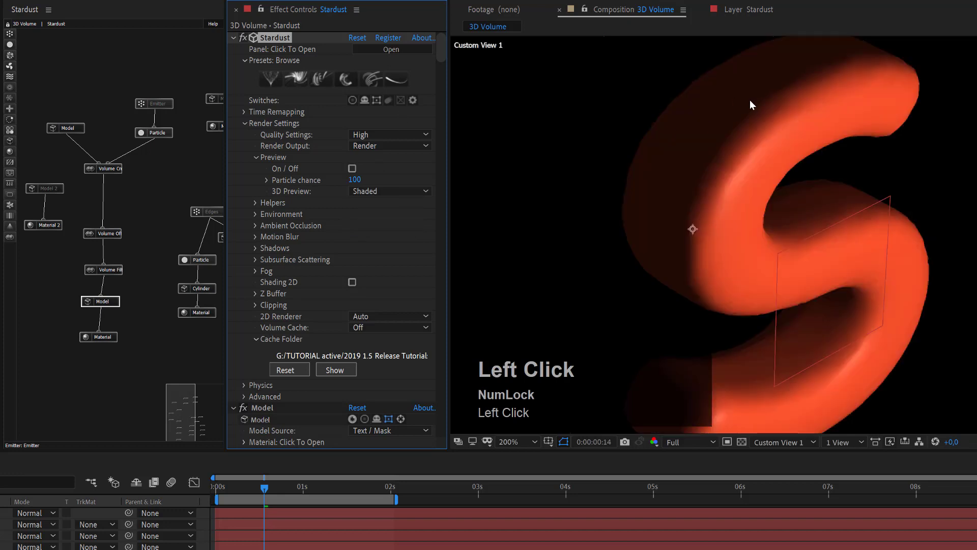
- Turn the Stardust preview on, try the Wire 3D Preview mode, and return the mode to Shaded
click(400, 100)
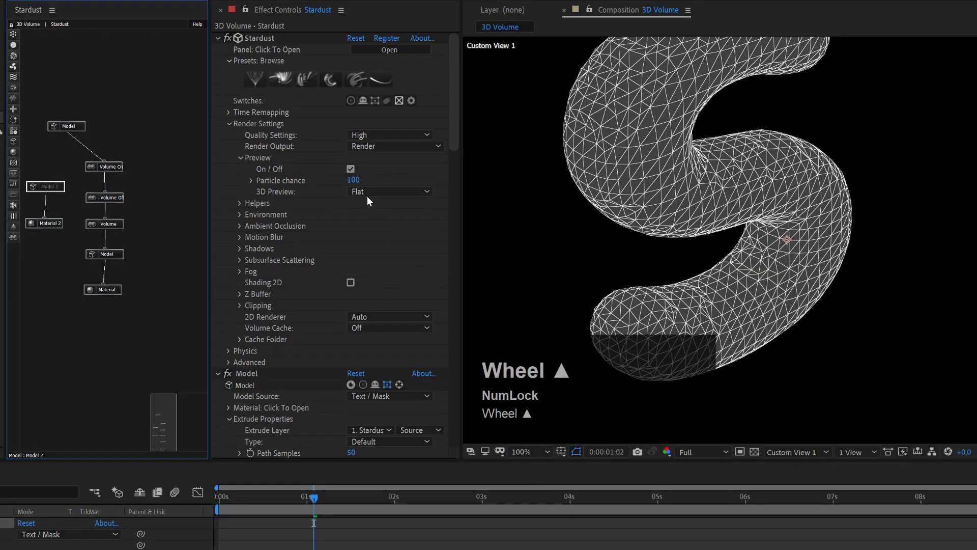
click(368, 192)
click(376, 206)
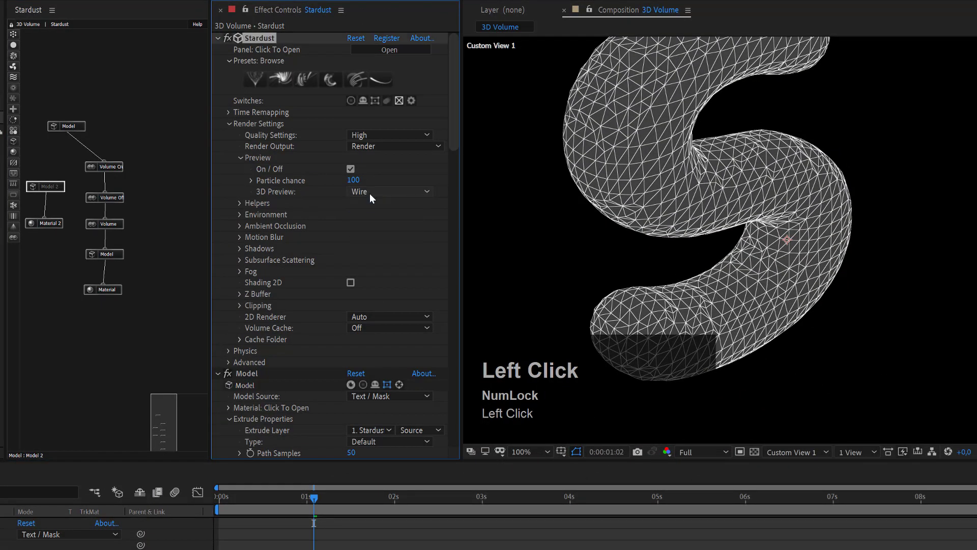
click(369, 193)
click(377, 231)
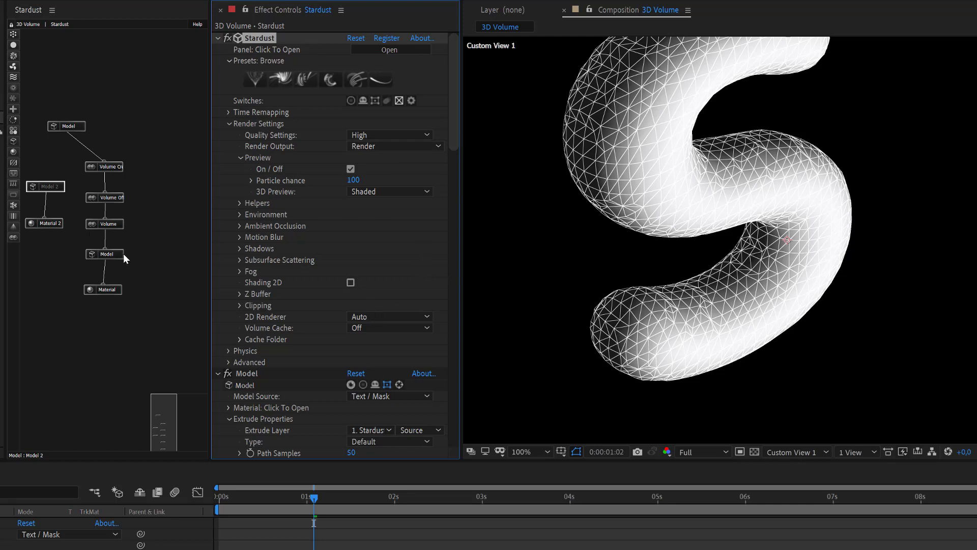
- Try Voxel Size values of 2 and 4 on the Volume Creator node
click(117, 226)
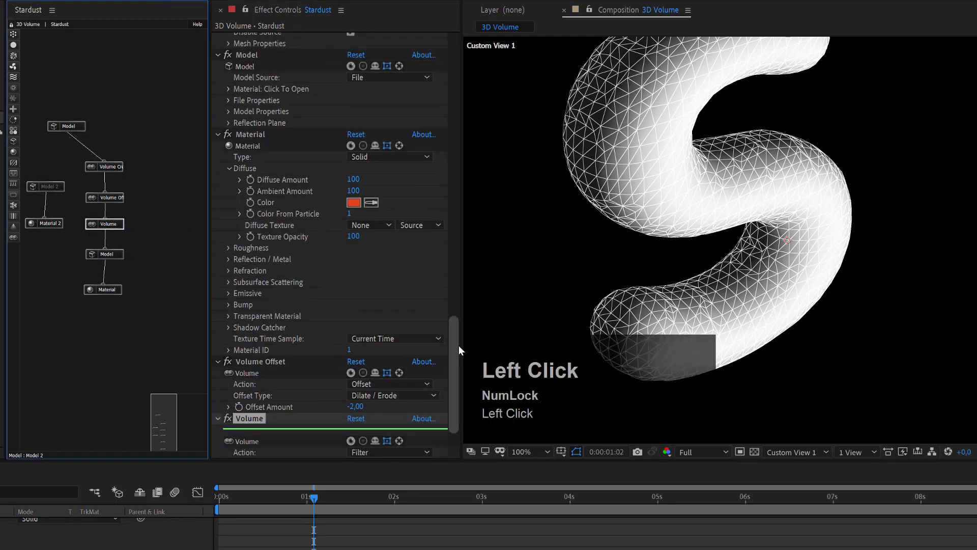
drag(457, 374, 456, 329)
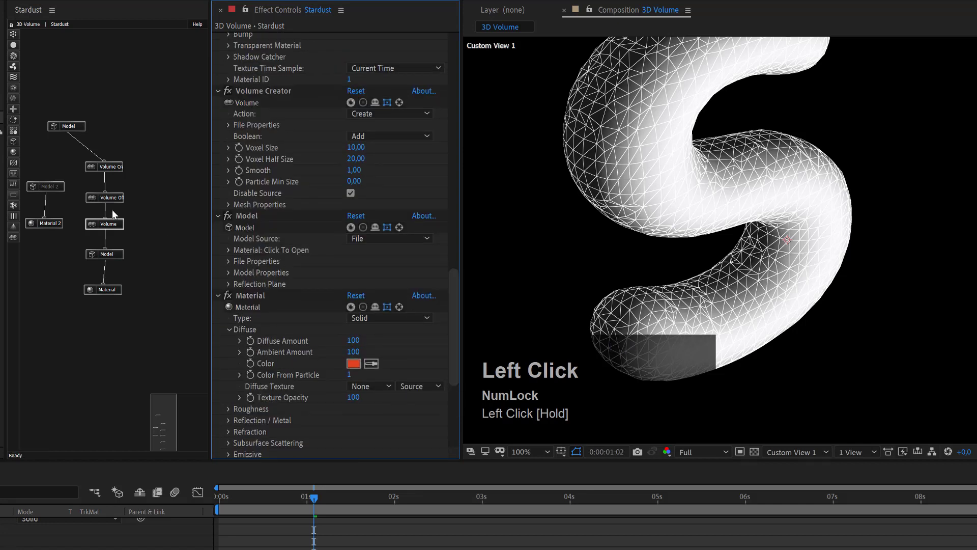
click(117, 169)
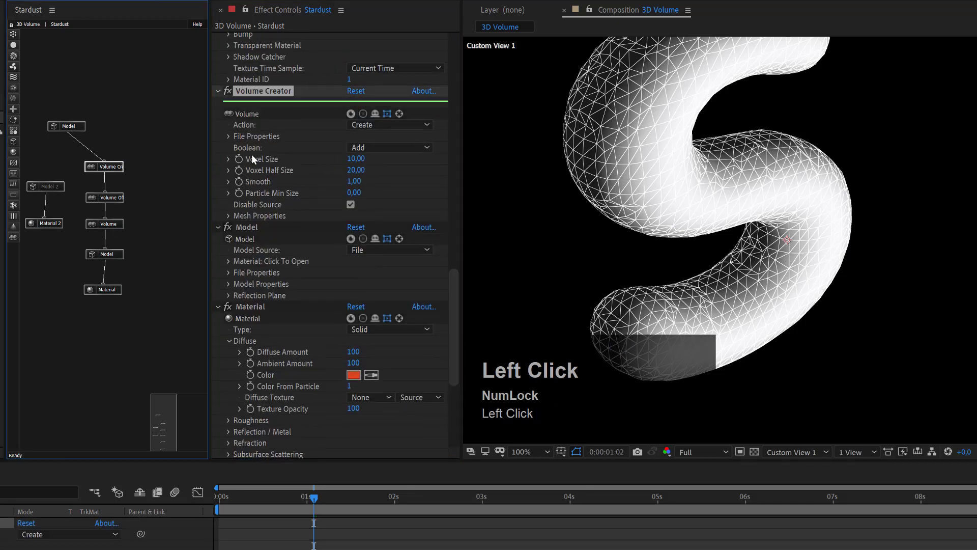
click(357, 159)
text(2)
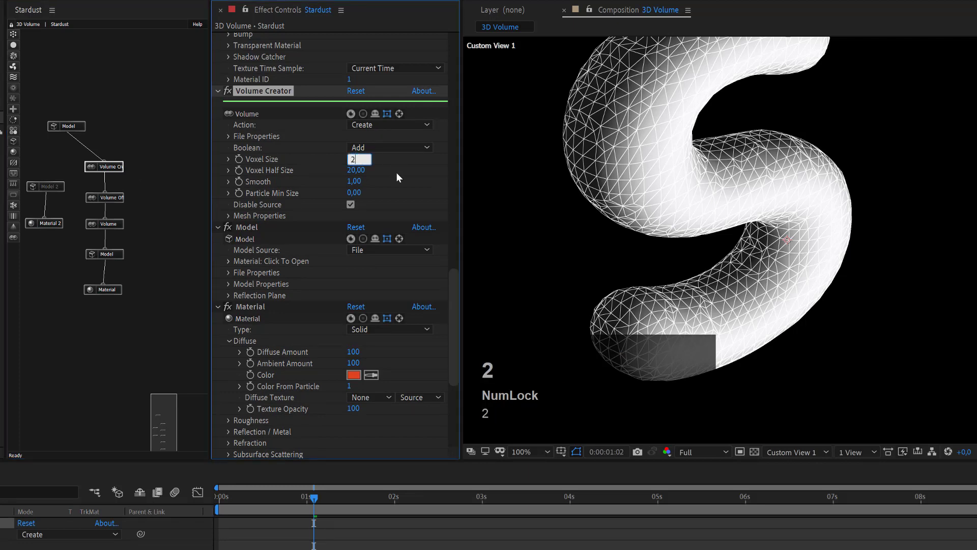
key(Return)
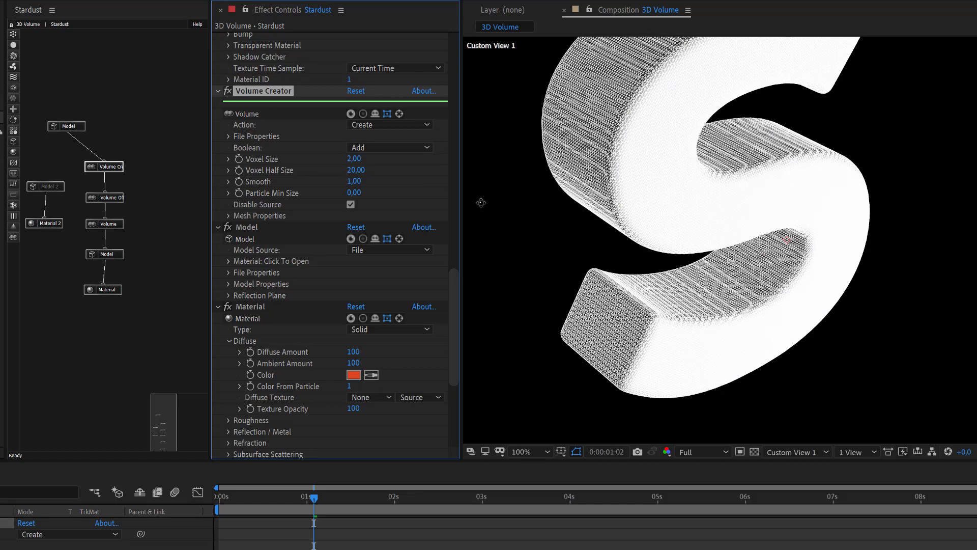
click(364, 158)
text(4)
key(Return)
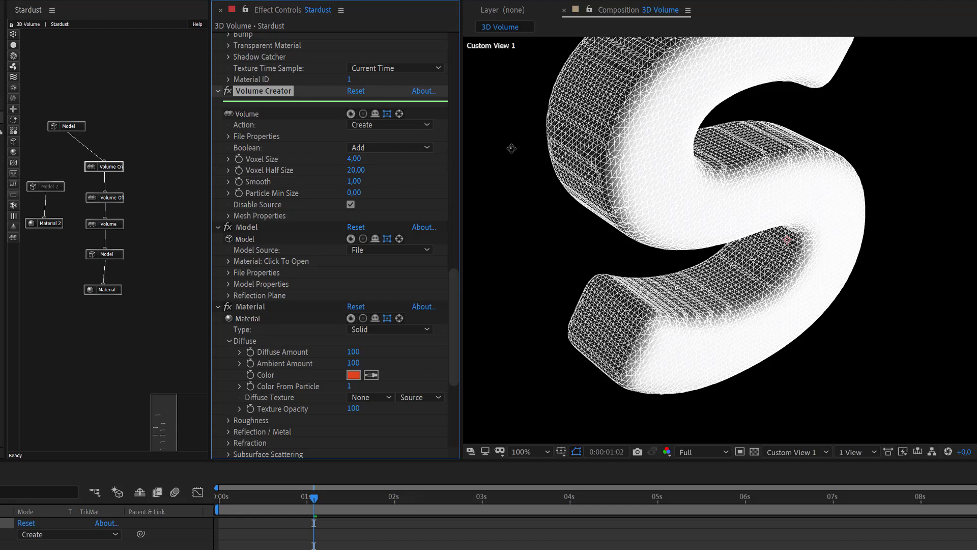
- Step the Volume Creator's Voxel Size through 5 and 6, and set it to 8
click(355, 159)
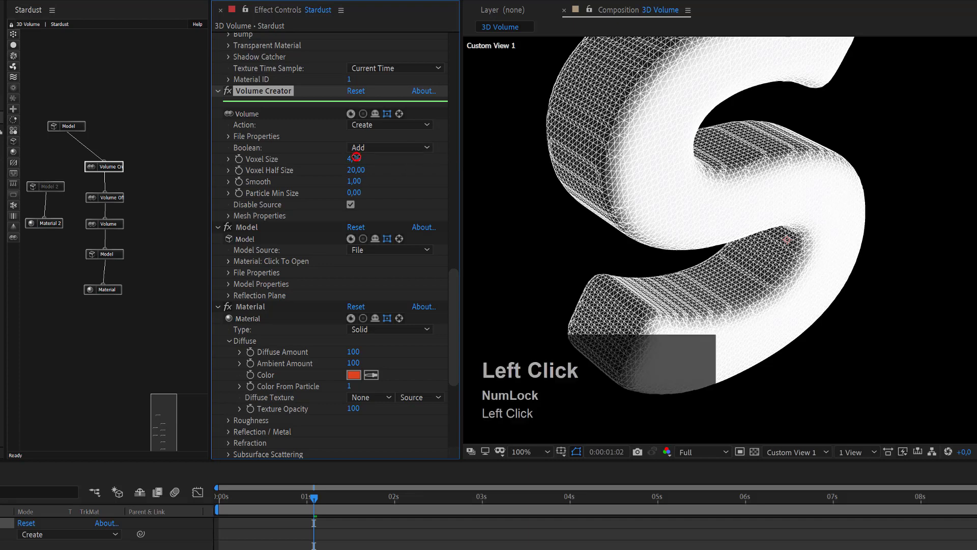
text(5)
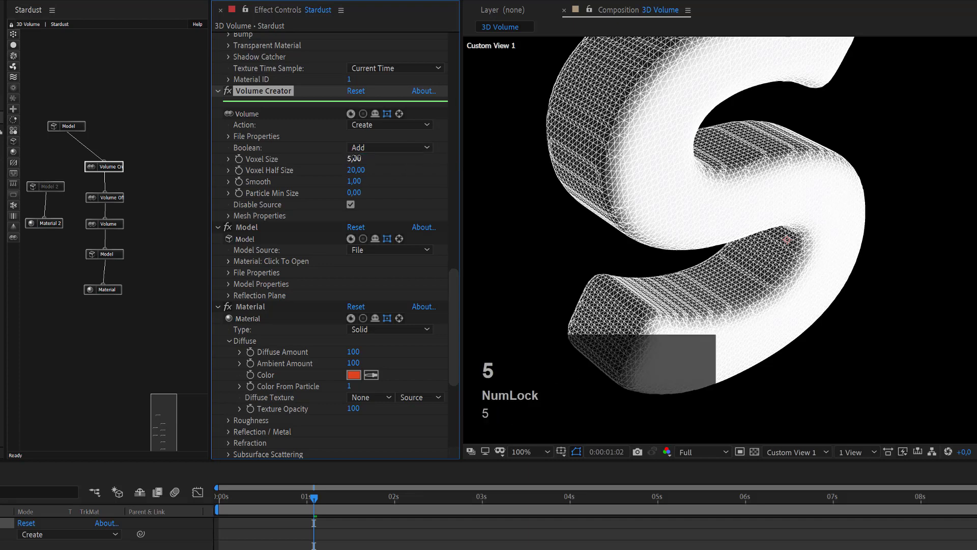
click(357, 160)
text(6)
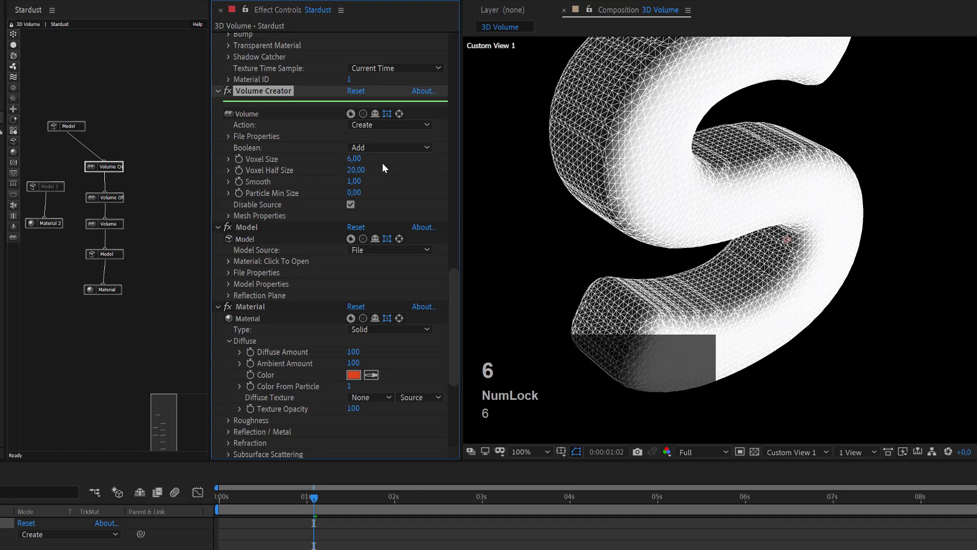
click(351, 158)
text(8)
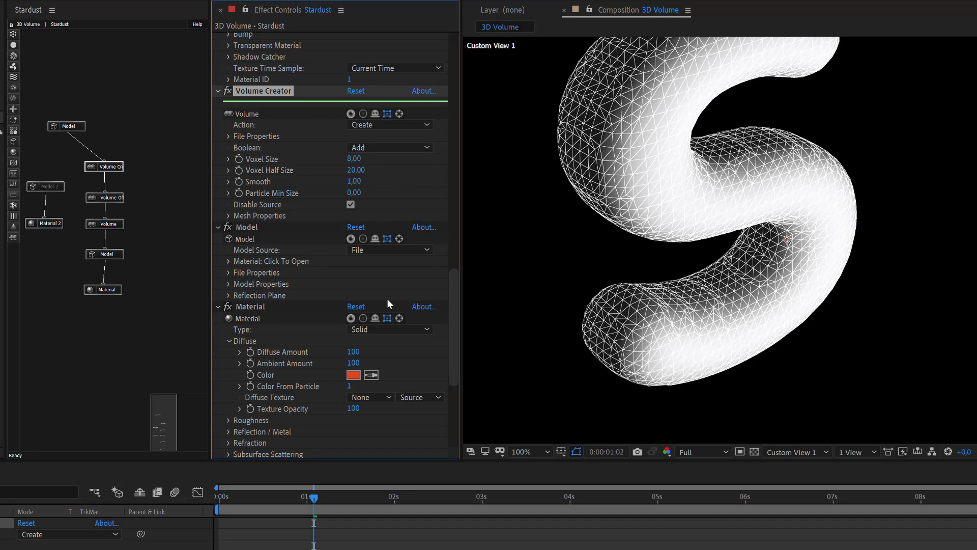
- Rename the Volume node that uses the Filter action as Volume Filter
click(115, 224)
scroll(289, 376, down, 2)
scroll(289, 377, down, 1)
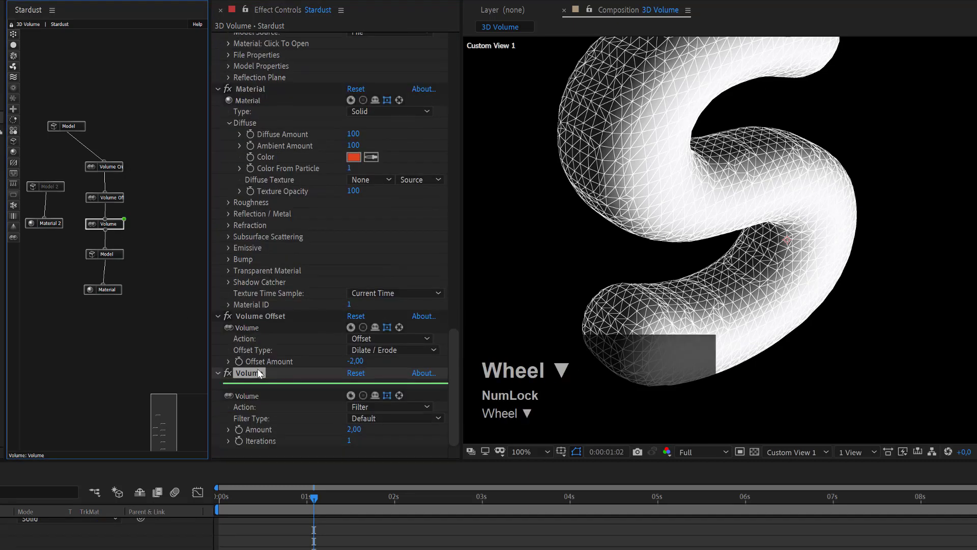
click(255, 360)
key(Return)
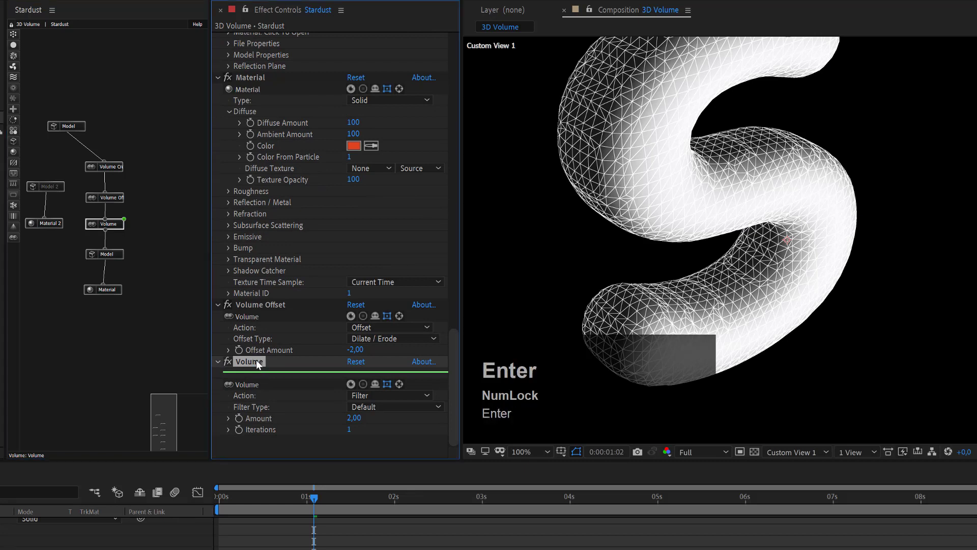
key(Right)
text(Filtzer)
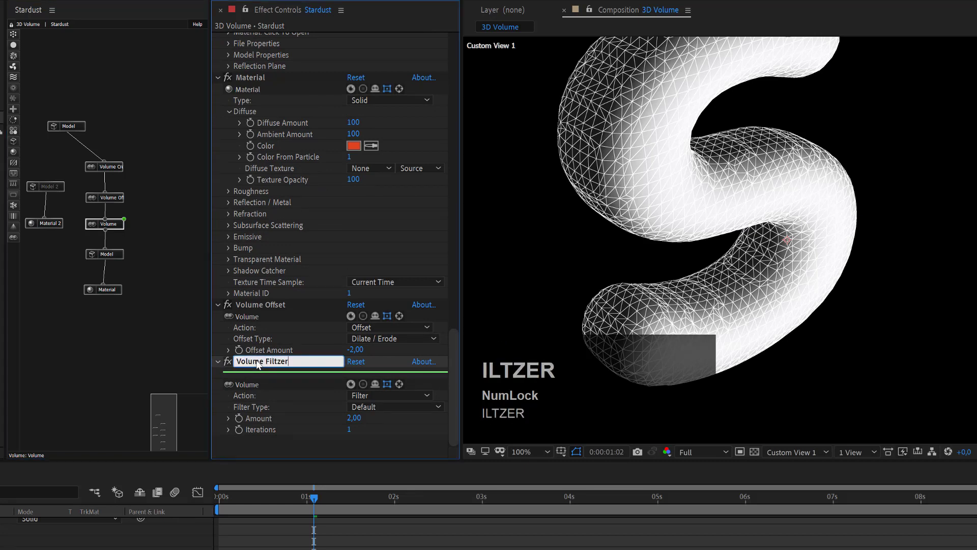
key(Left)
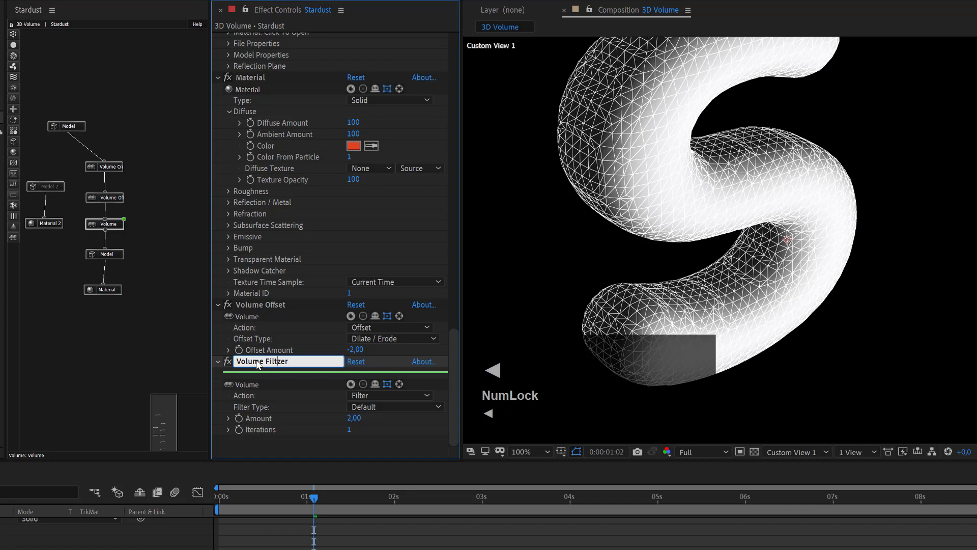
key(Delete)
key(Return)
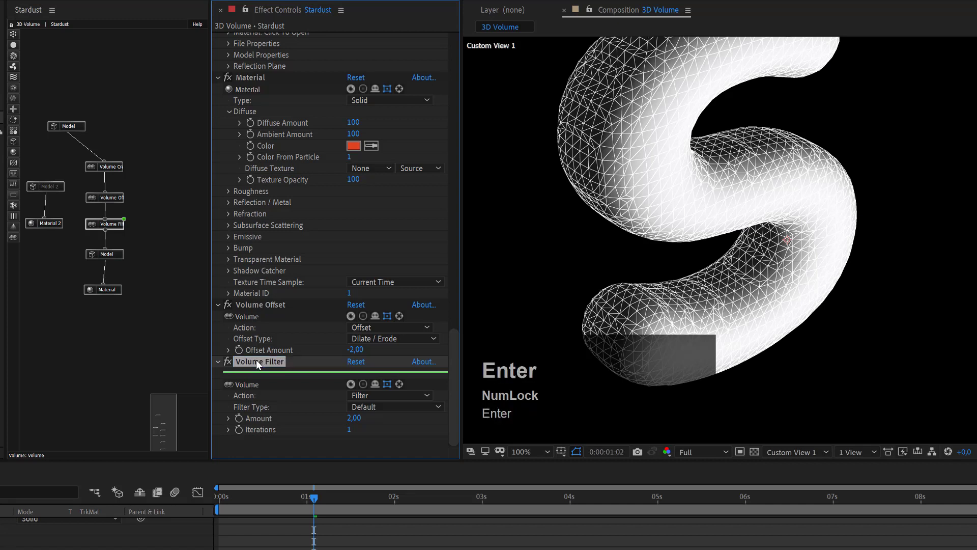
- Set the Volume Filter's Filter Type to Gaussian, try an Amount of 4, and set the Amount to 1
click(371, 405)
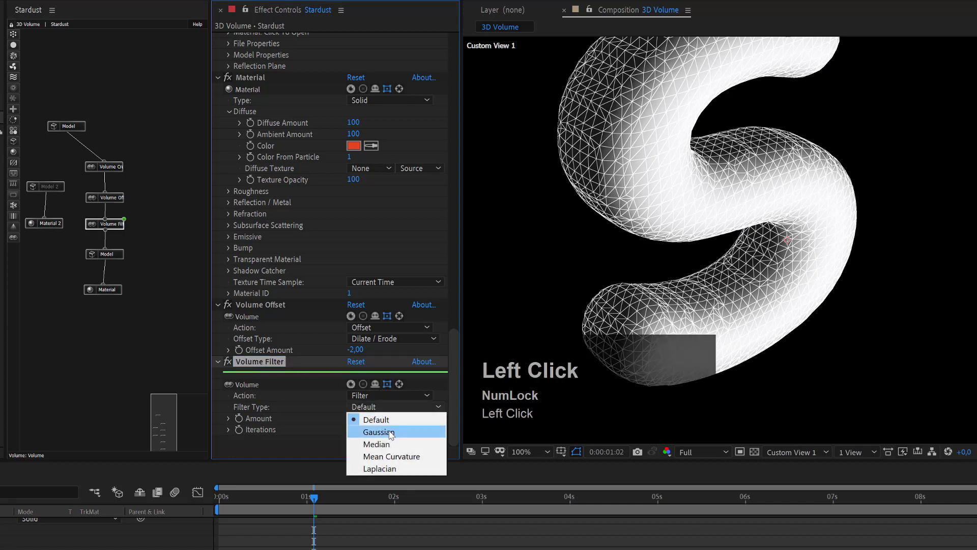
click(377, 427)
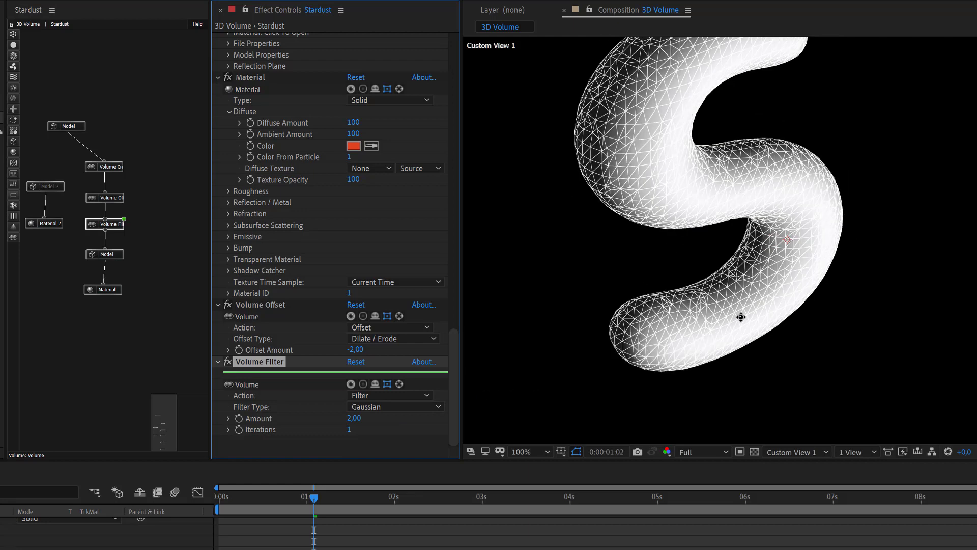
click(358, 416)
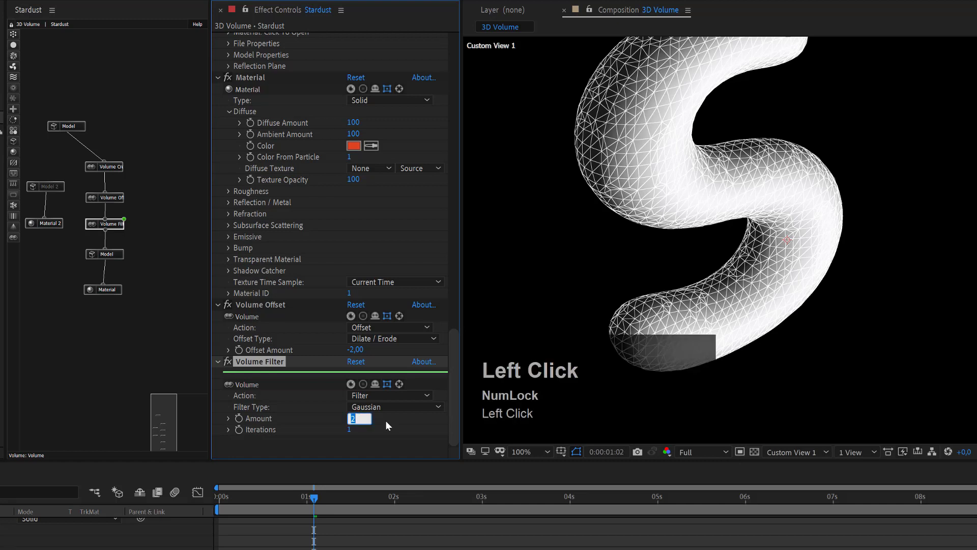
text(4)
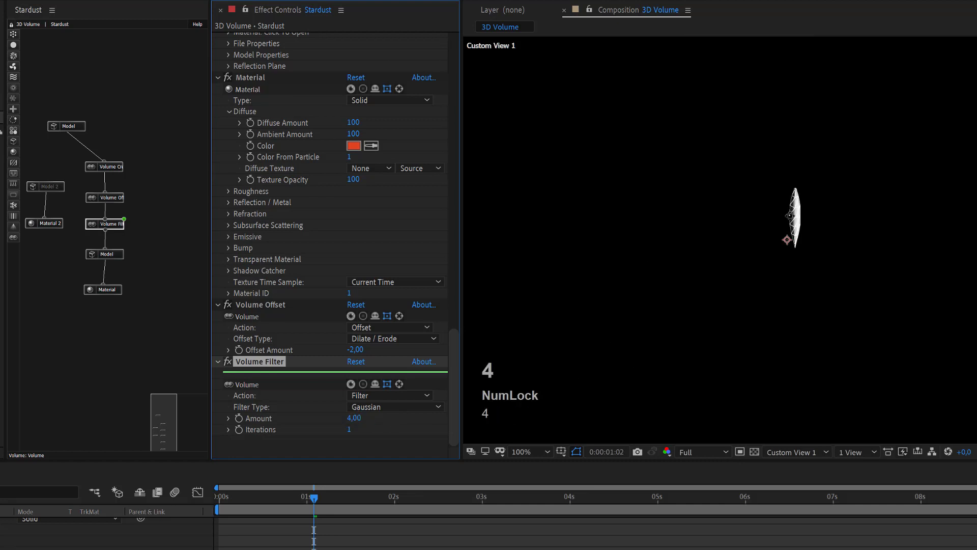
click(376, 429)
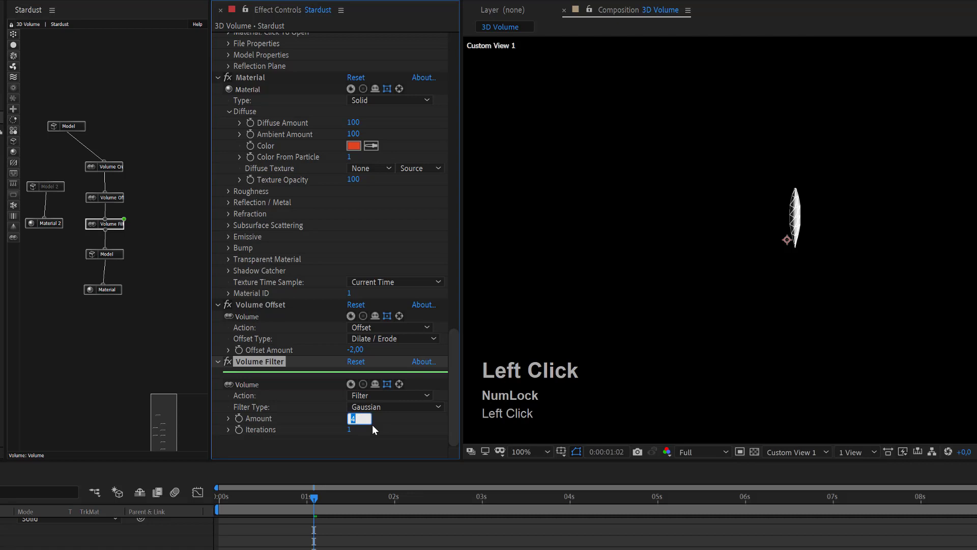
text(1)
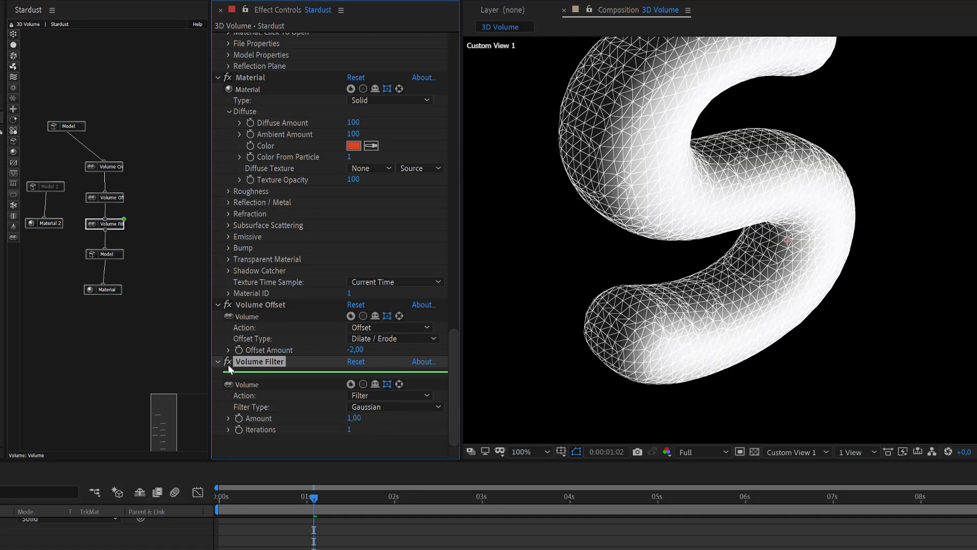
- Switch the Volume Filter node off and on again to compare the mesh with and without filtering
click(351, 385)
key(Num_Lock)
click(351, 384)
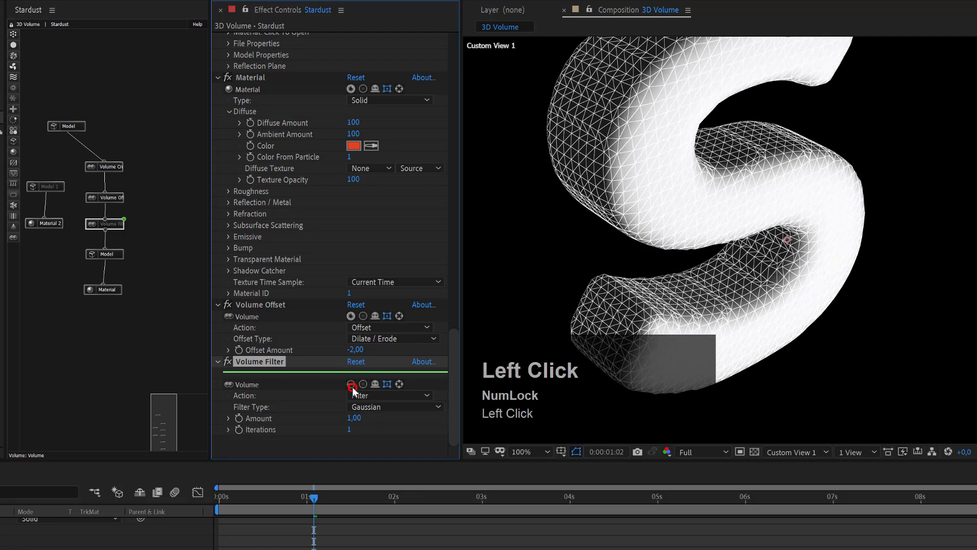
click(351, 384)
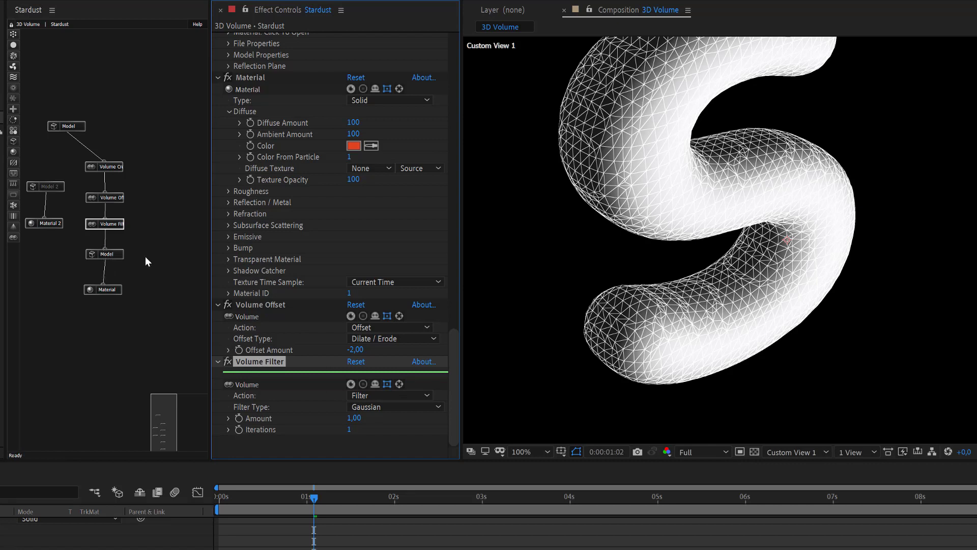
- Move the lower nodes down the graph and insert a new Volume node between Volume Creator and Volume Offset
drag(145, 256, 116, 300)
drag(121, 224, 120, 268)
mouse_move(117, 198)
mouse_down()
mouse_move(116, 240)
mouse_move(116, 229)
mouse_move(12, 237)
mouse_move(42, 244)
mouse_move(116, 203)
mouse_up()
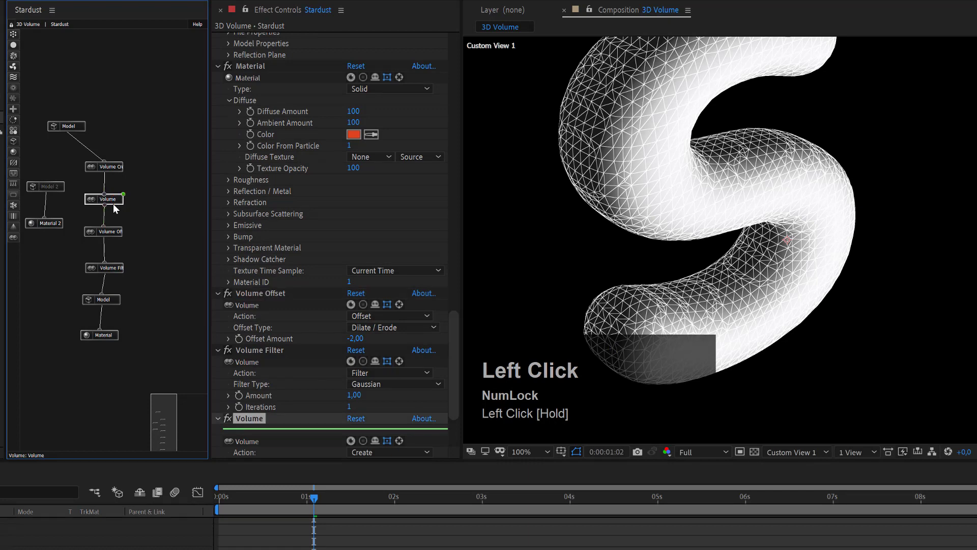
- Set the new Volume node's Action to Noise and rename the node as Volume Noise
scroll(364, 413, down, 3)
click(386, 363)
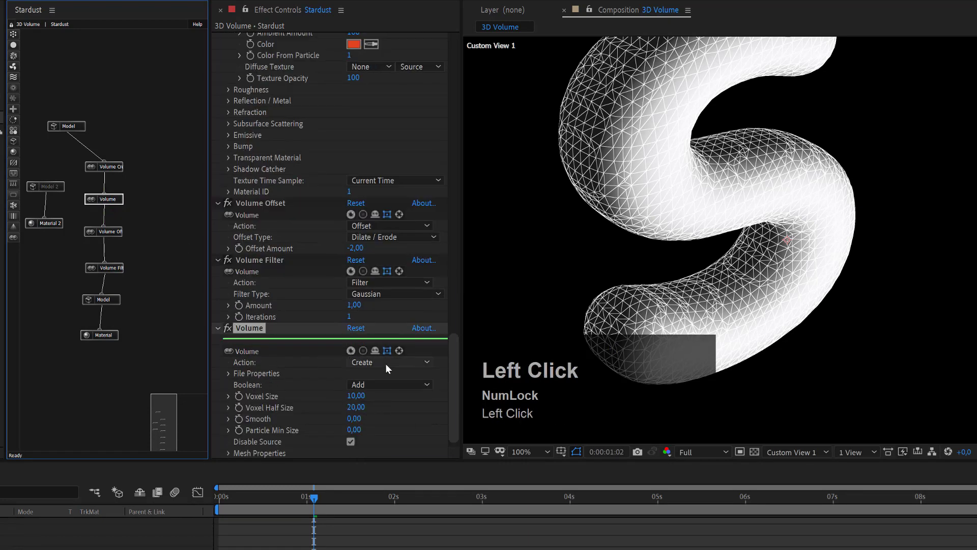
click(394, 411)
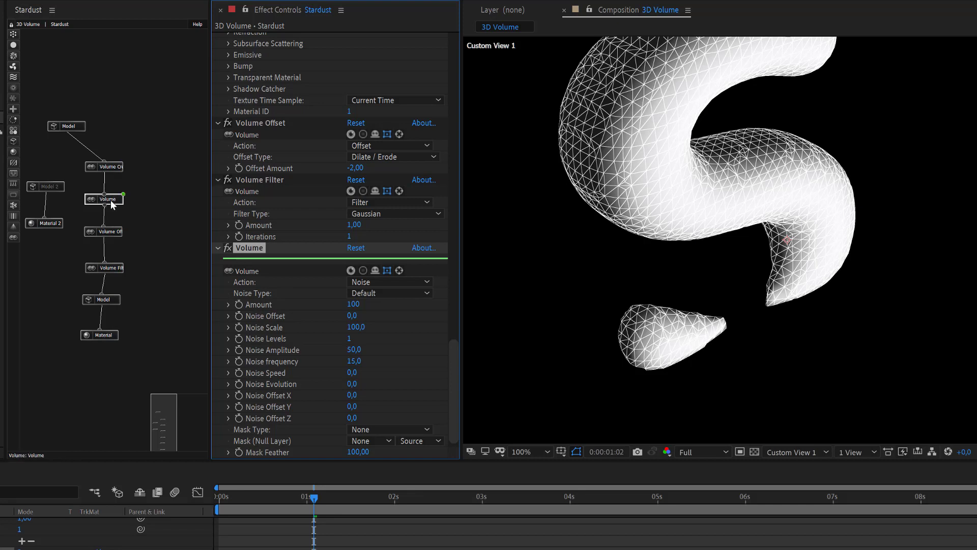
click(262, 247)
key(Return)
key(Right)
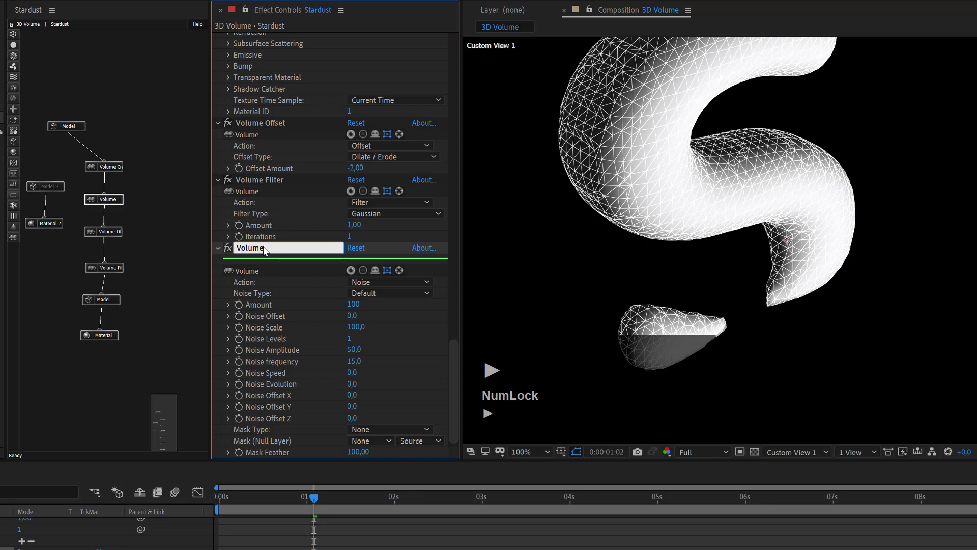
text(Noise)
key(Return)
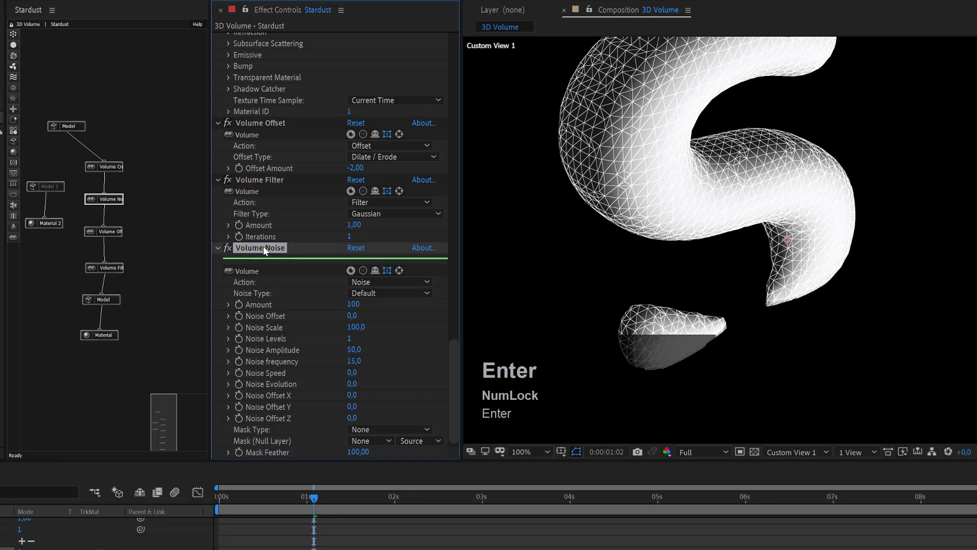
- Set the Noise Scale of the Volume Noise node to 20
click(120, 198)
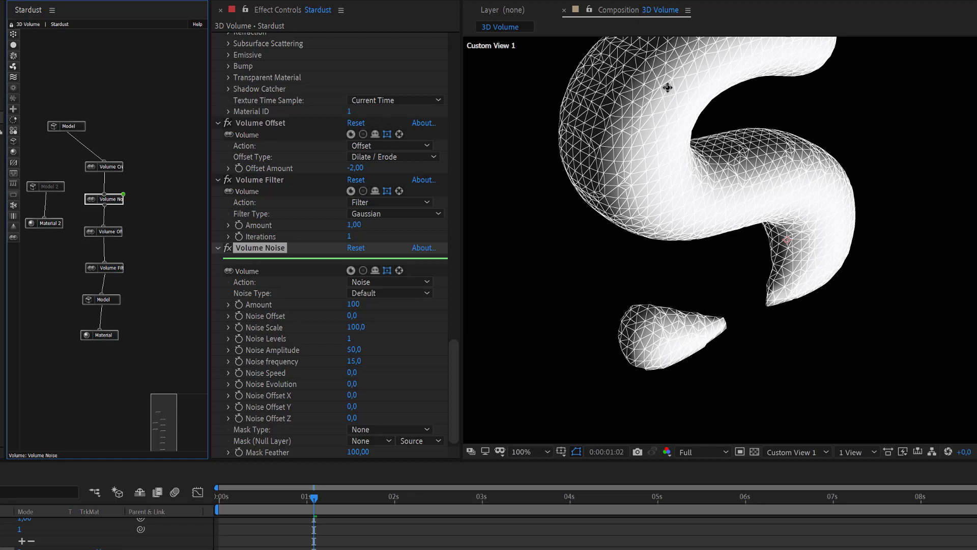
click(23, 55)
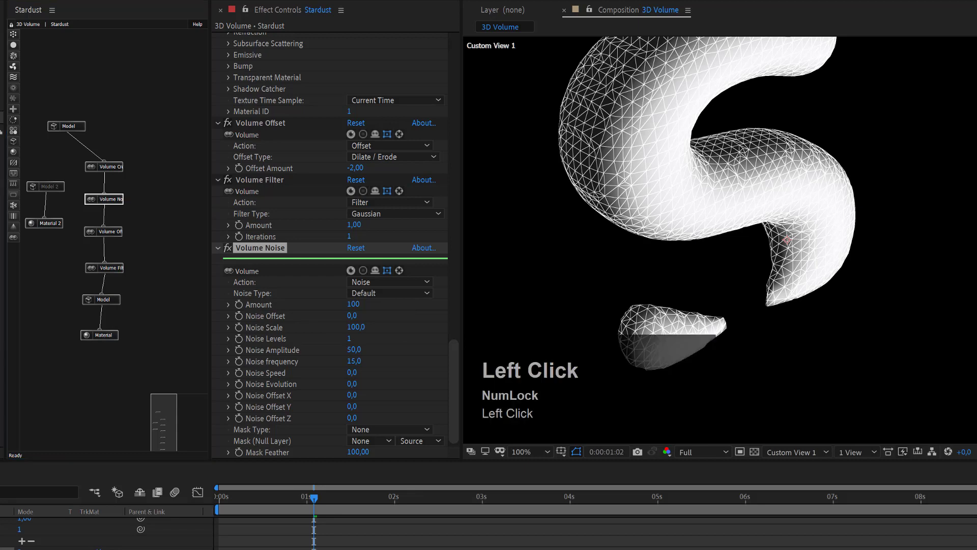
click(356, 327)
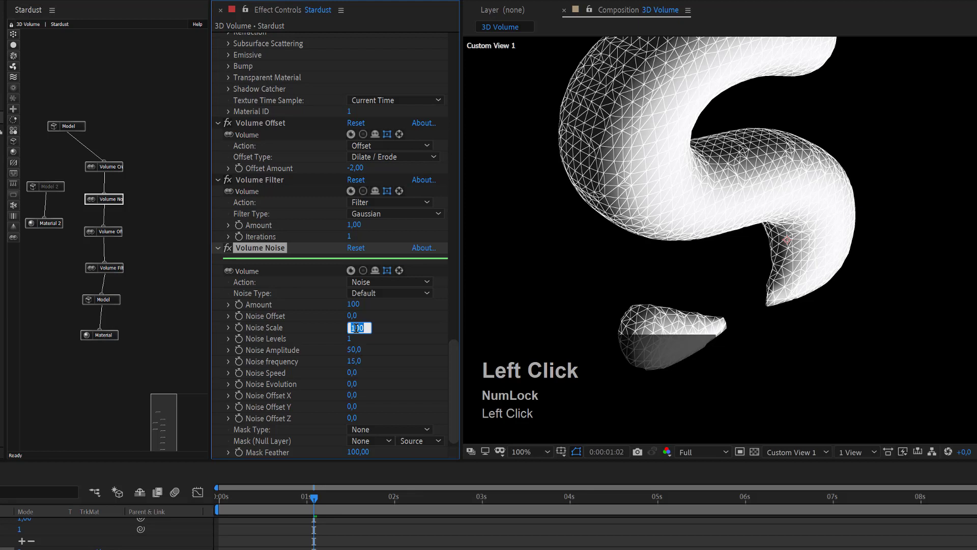
text(20)
key(Return)
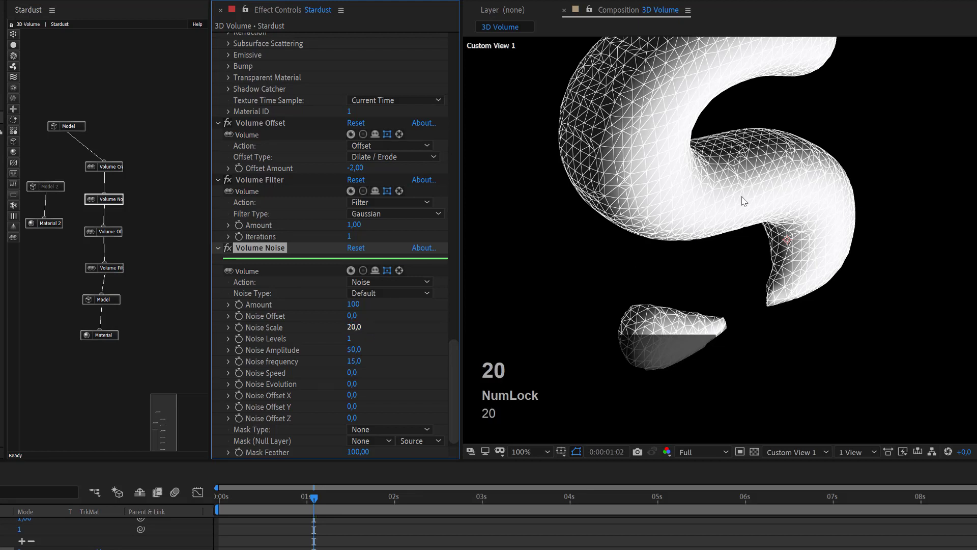
- Set the Noise Scale of the Volume Noise node to 10
click(354, 327)
text(10)
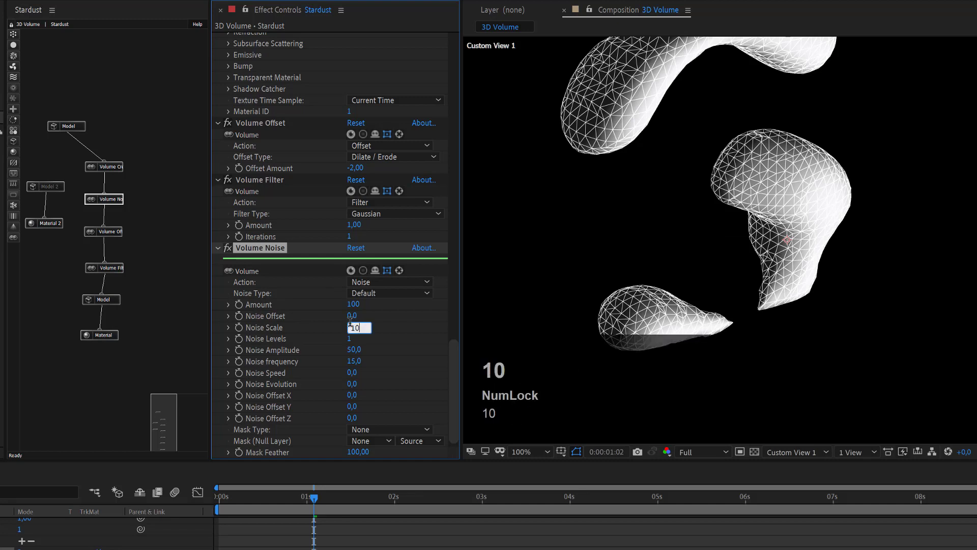
key(Return)
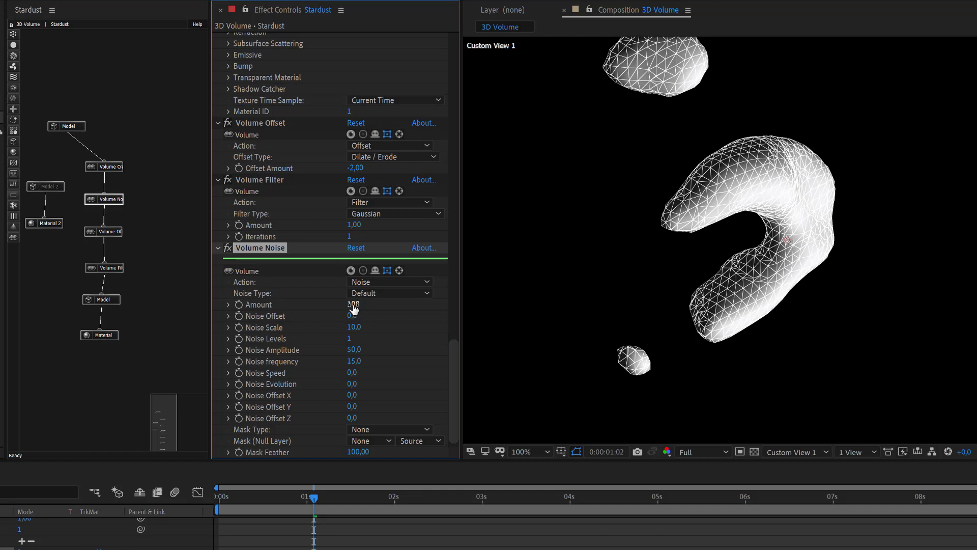
- Try Volume Noise Amount values of 25 and 50, and then set the Amount to 75
mouse_move(353, 308)
mouse_down()
mouse_move(370, 304)
mouse_move(351, 304)
mouse_up()
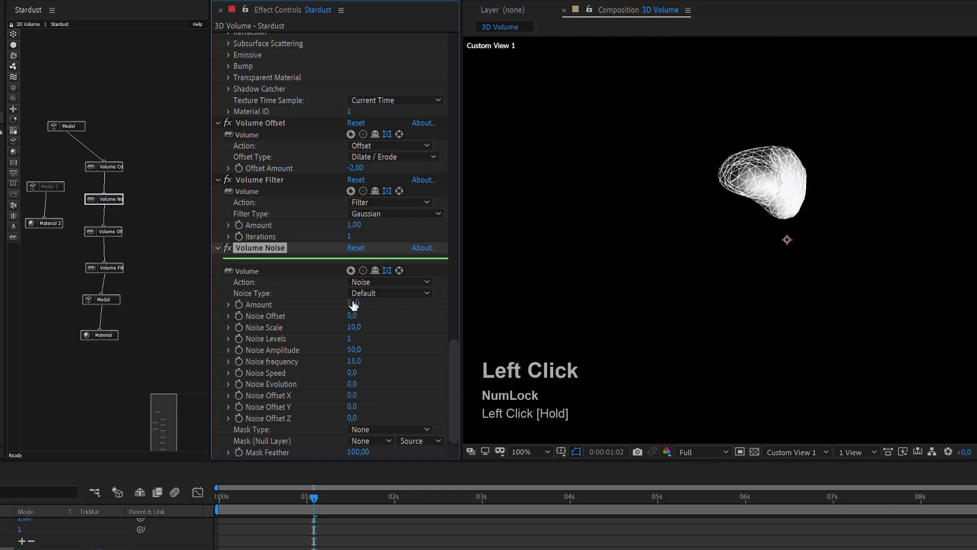
click(351, 303)
text(25)
key(Return)
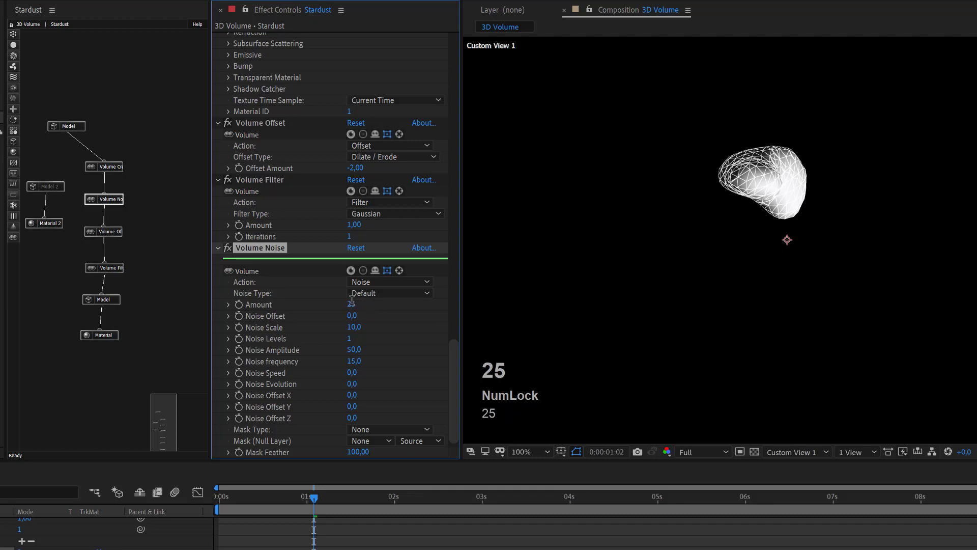
click(350, 303)
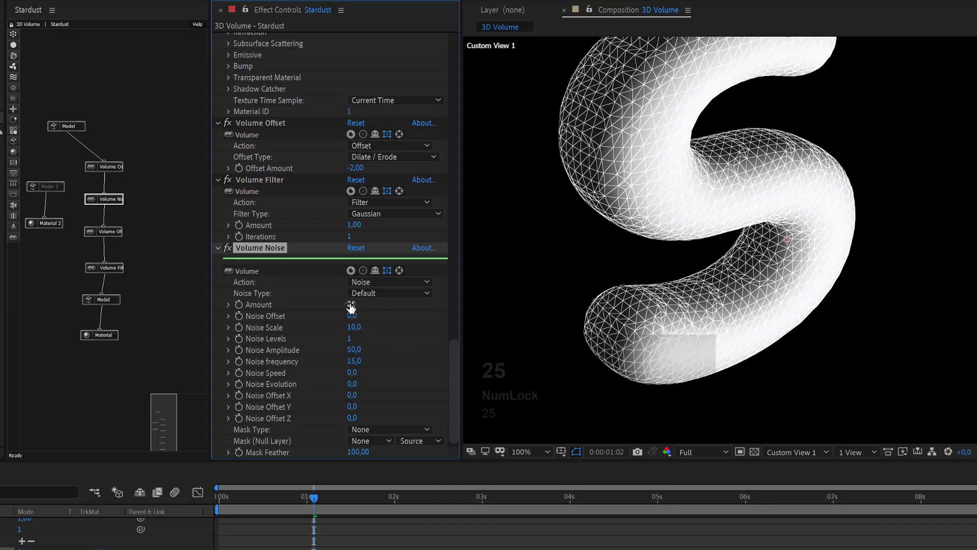
text(50)
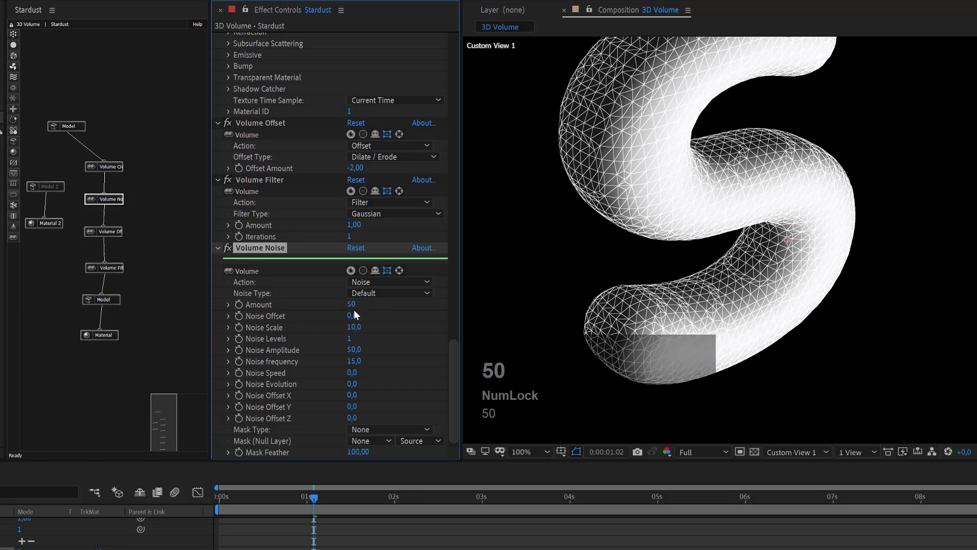
click(355, 305)
text(75)
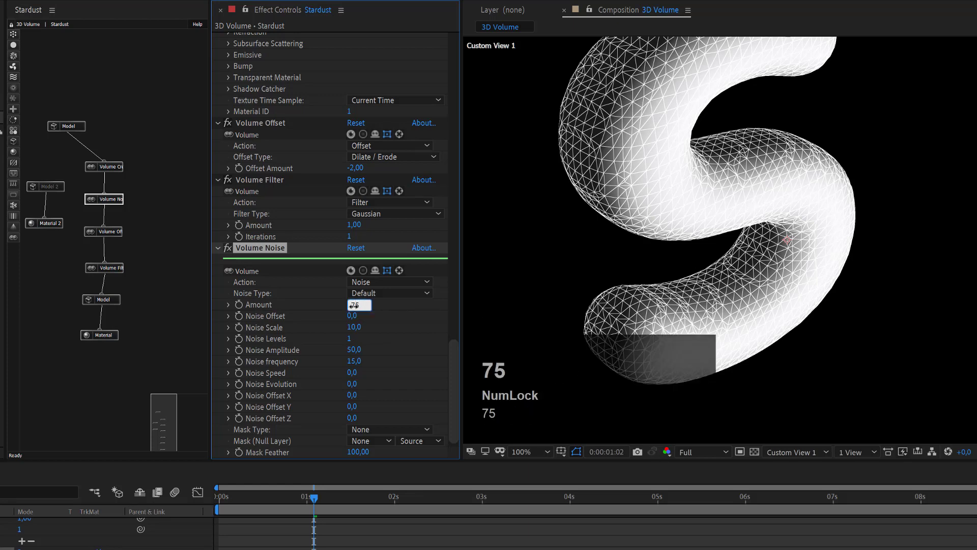
key(Return)
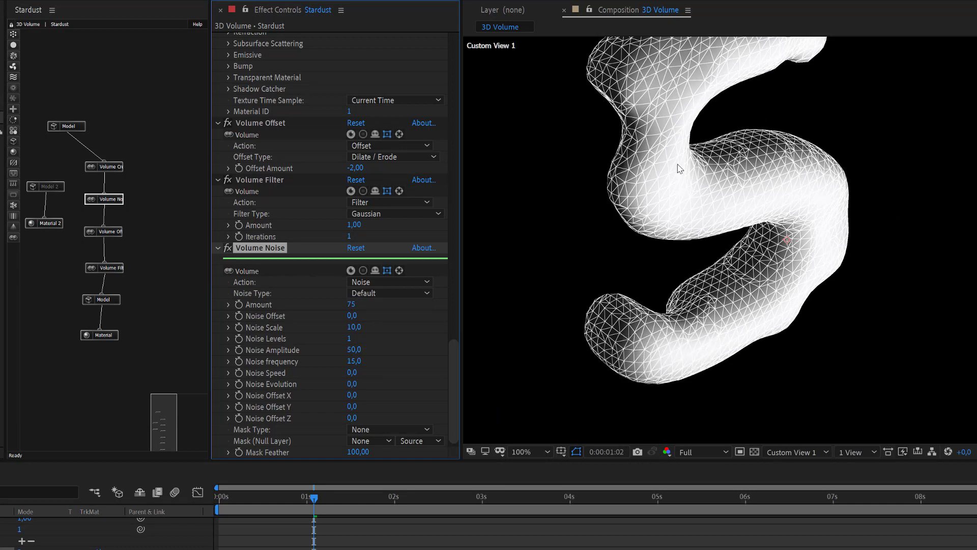
- Set the Noise Levels of the Volume Noise node to 2
click(353, 327)
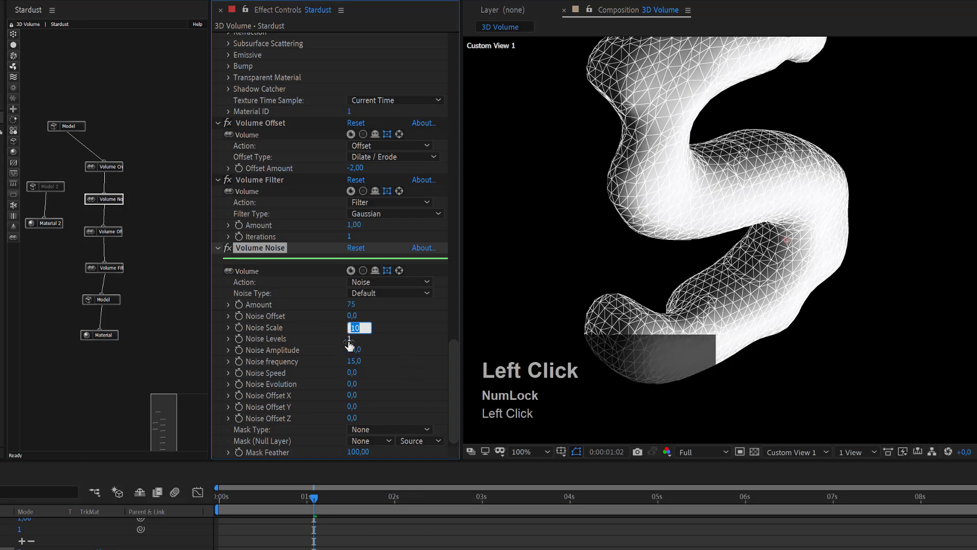
click(349, 339)
text(2)
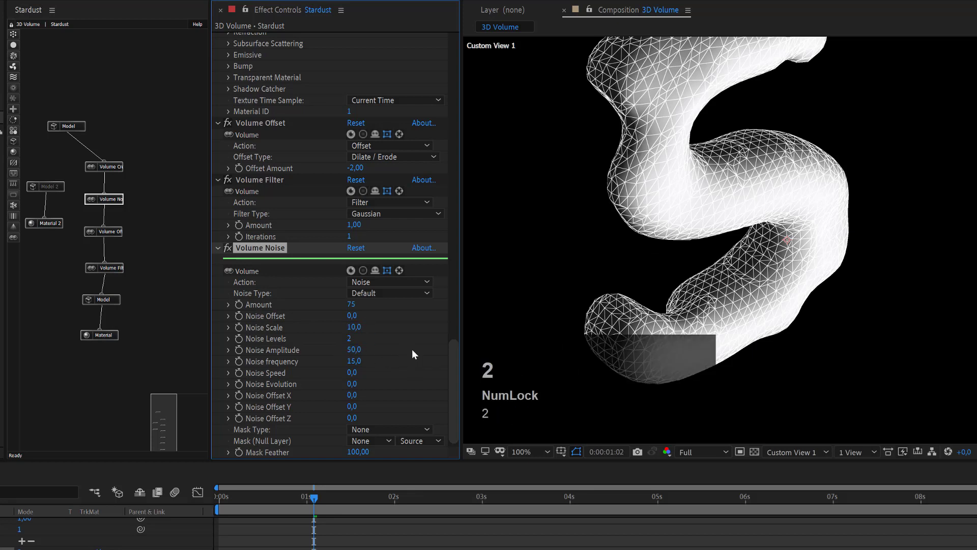
- Set the Volume Noise node's Noise Levels back to 1 and its Amount to 90
click(354, 327)
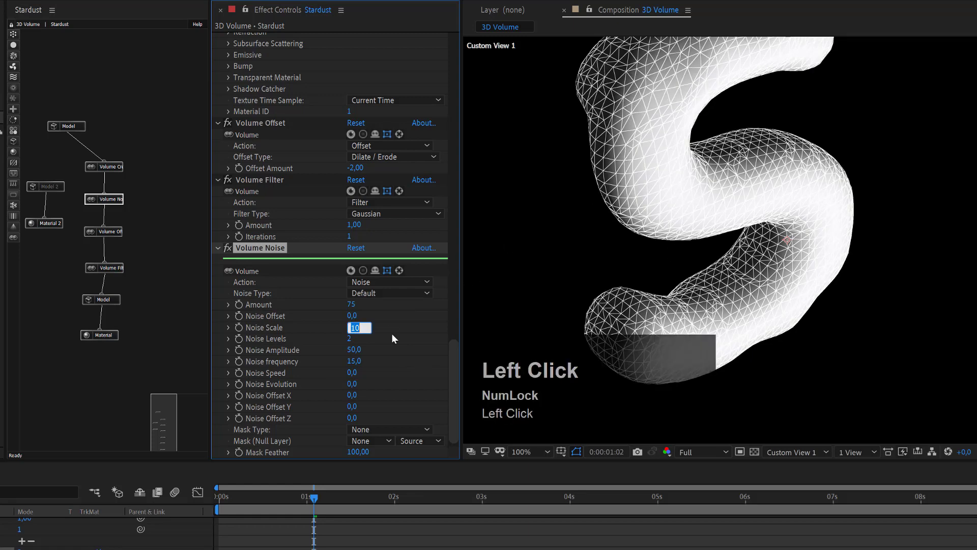
text(3)
key(Return)
drag(338, 304, 343, 303)
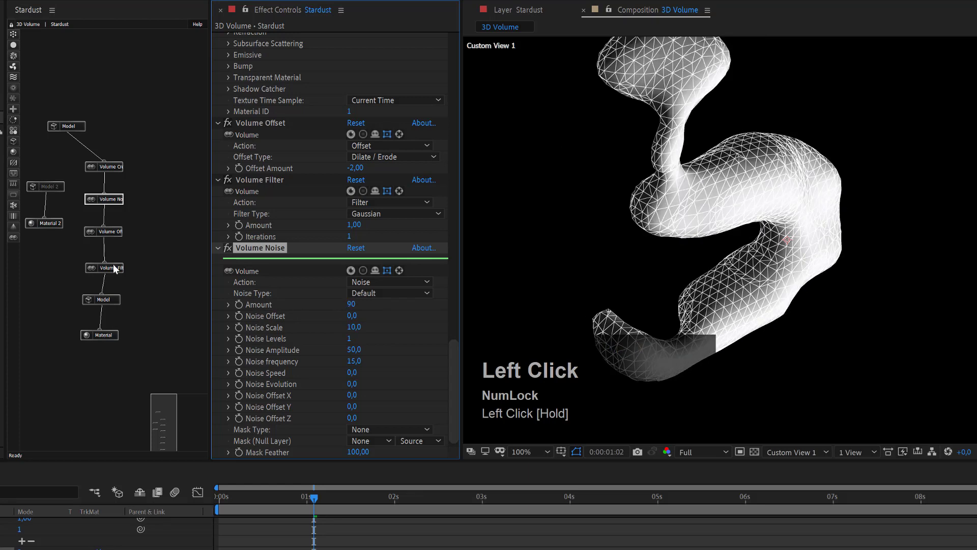
- Disable the Volume Offset and Volume Filter nodes in the graph
click(117, 234)
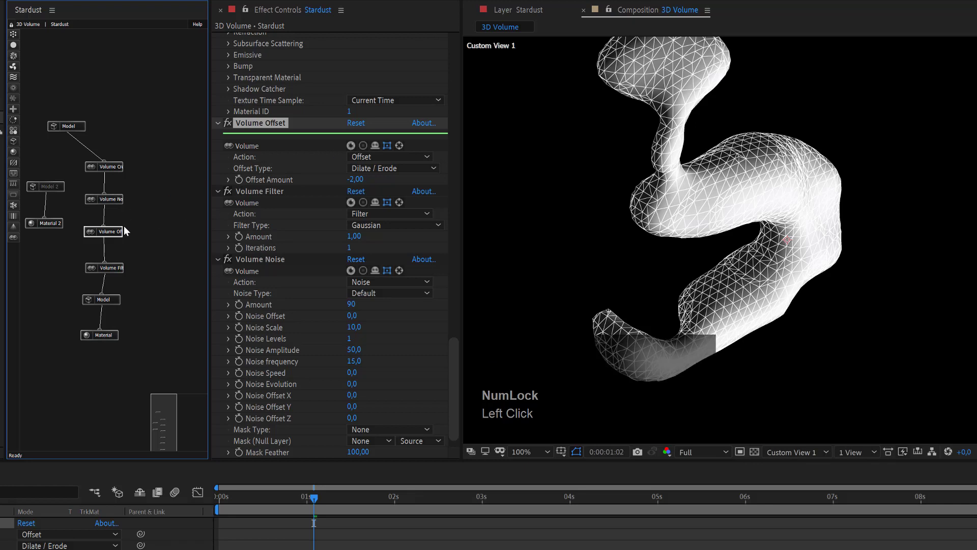
right_click(121, 233)
click(150, 224)
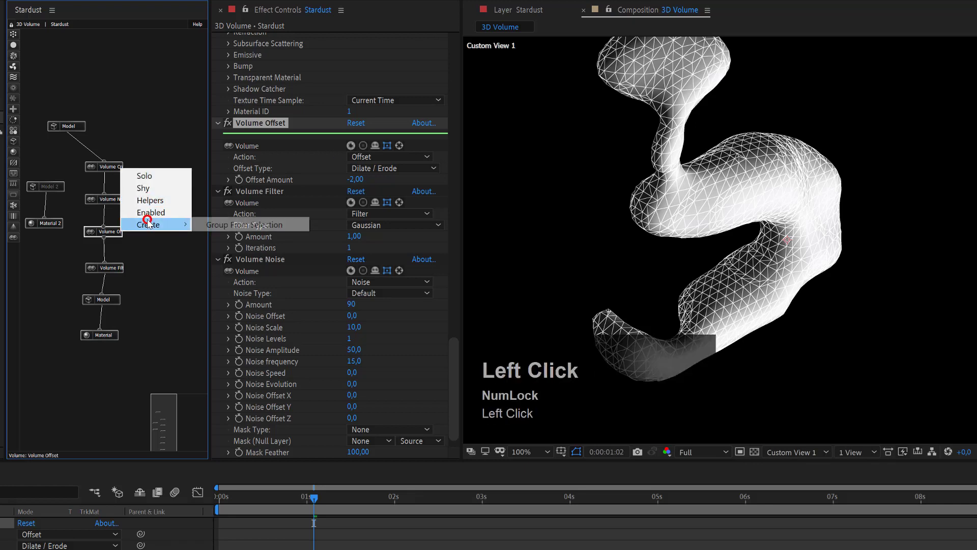
click(151, 212)
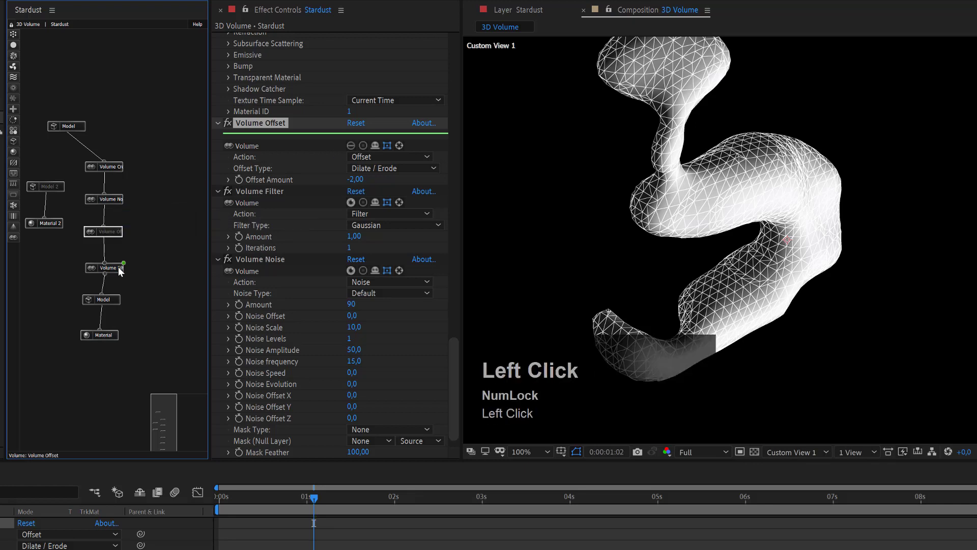
right_click(122, 268)
click(144, 248)
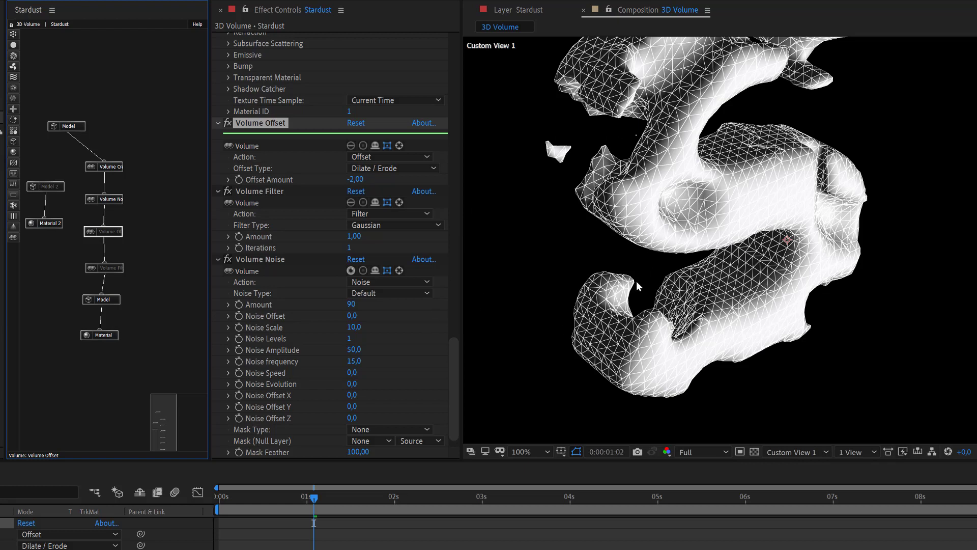
- Reduce the Noise Scale of the Volume Noise node to 5
click(357, 328)
text(5)
key(Return)
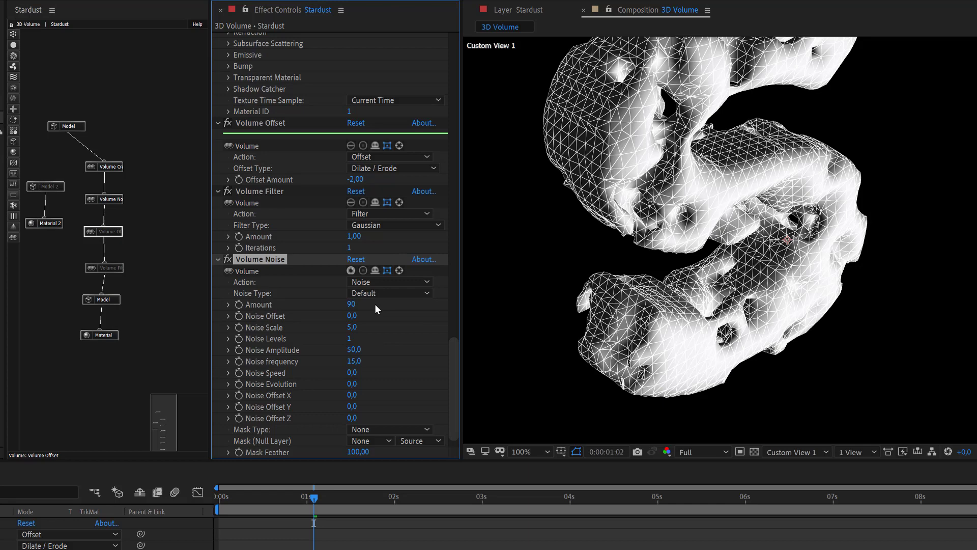
- Try a Noise Scale of 100 on the Volume Noise node, and then return it to 10
click(354, 328)
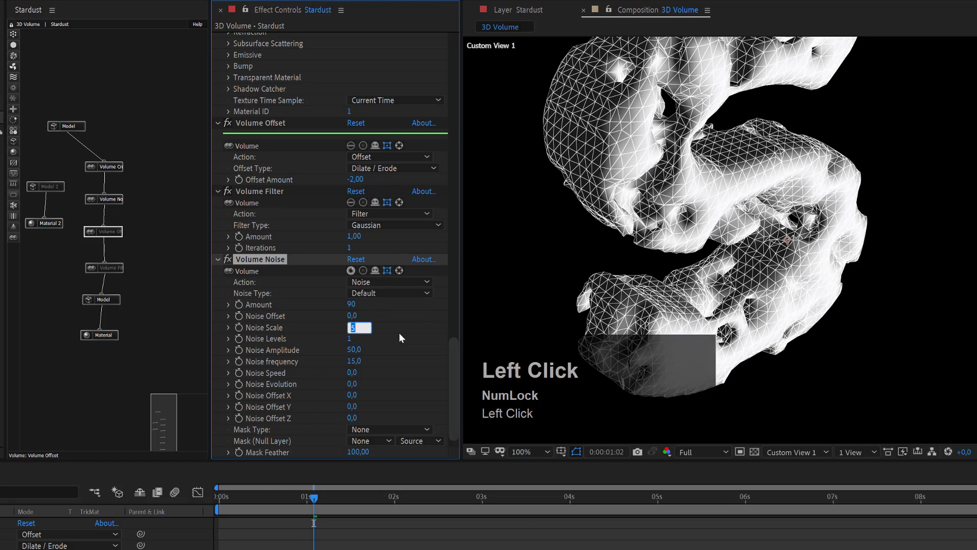
text(100)
click(358, 327)
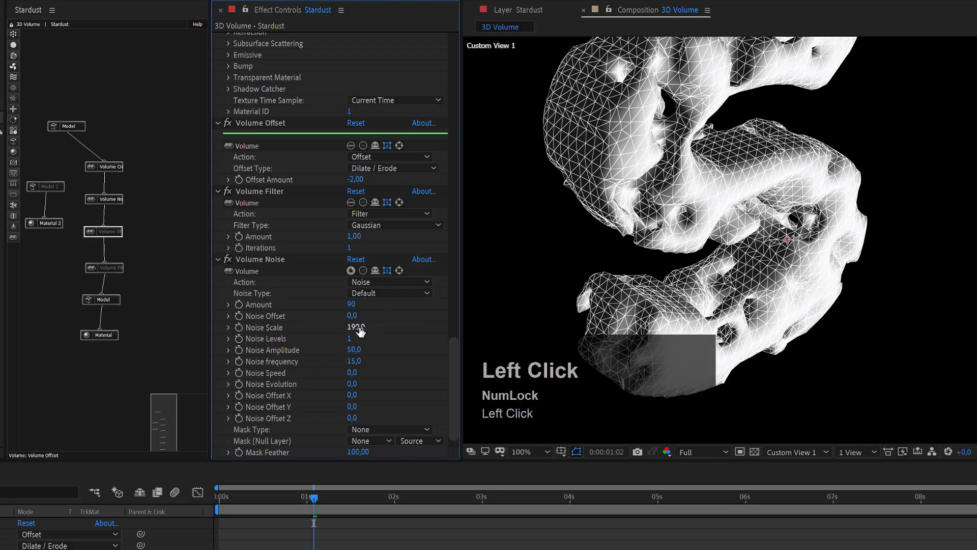
text(10)
click(382, 328)
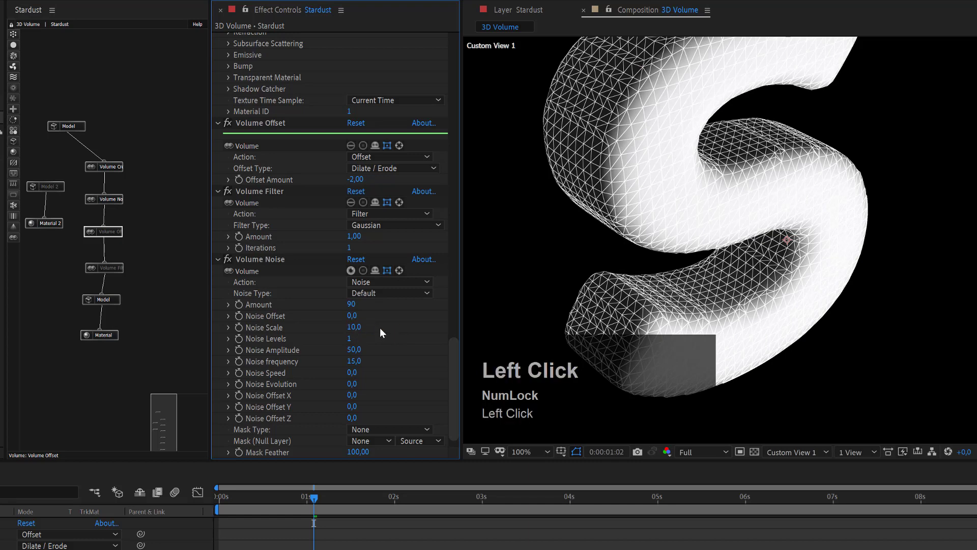
- Set the Noise Speed of the Volume Noise node to 20 and preview the animated noise
click(352, 373)
text(20)
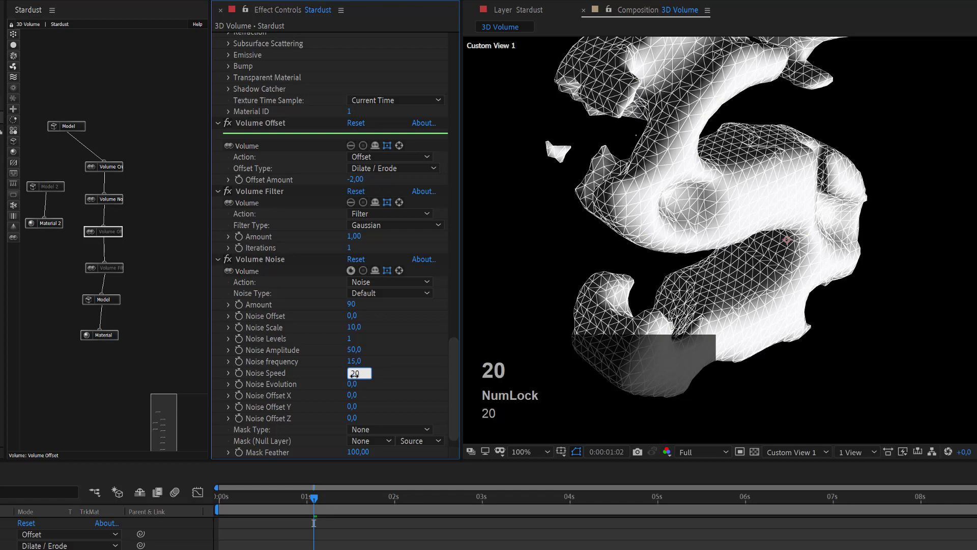
key(Return)
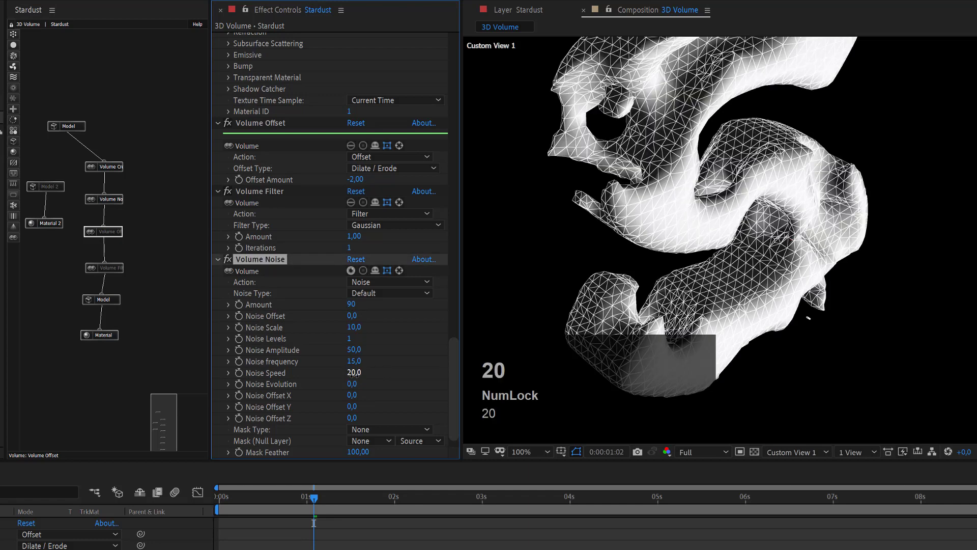
key(space)
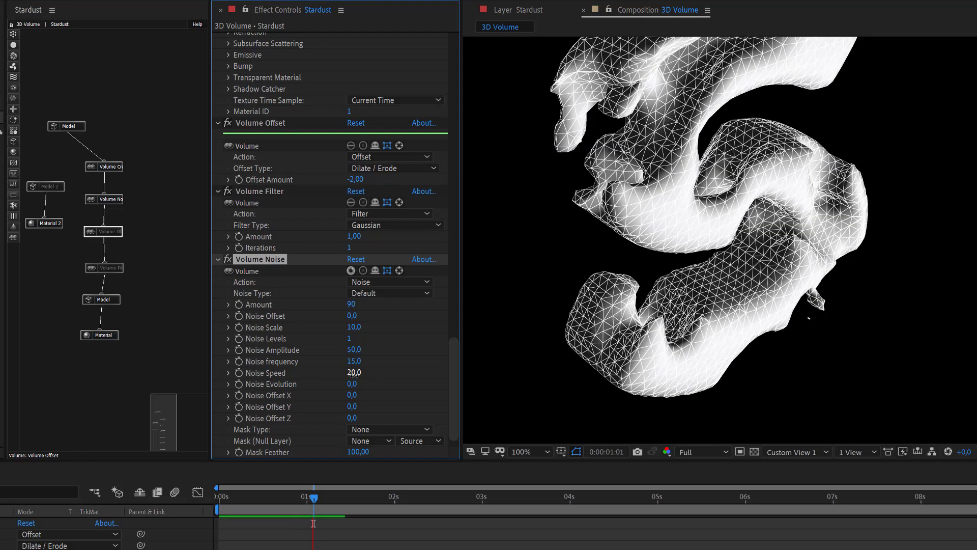
key(space)
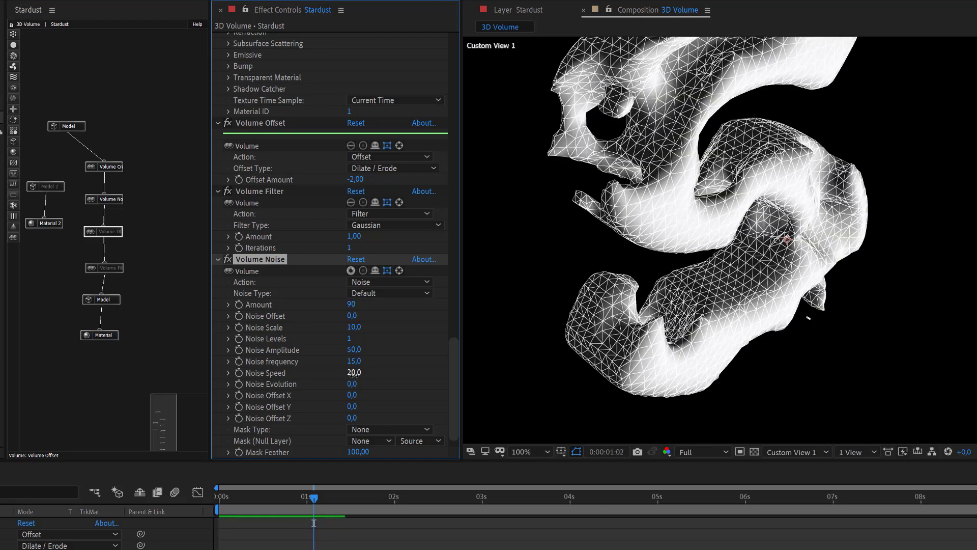
- Re-enable the Volume Offset and Volume Filter nodes and set the Filter Type to Default
click(116, 234)
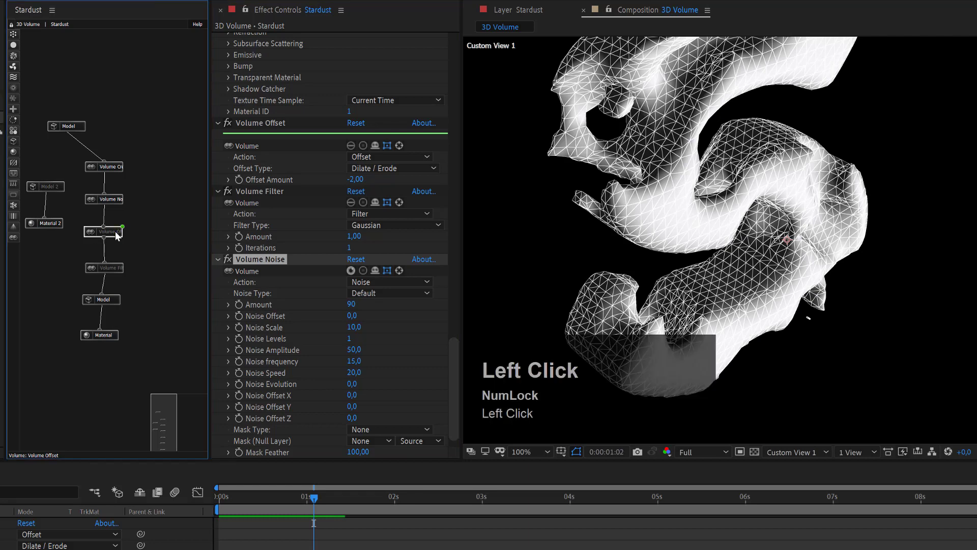
click(350, 145)
click(110, 265)
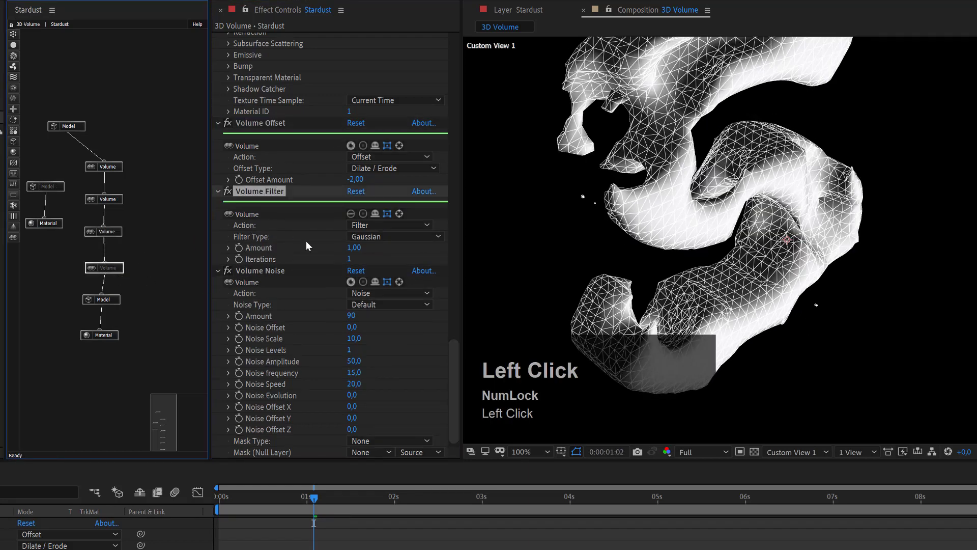
click(350, 213)
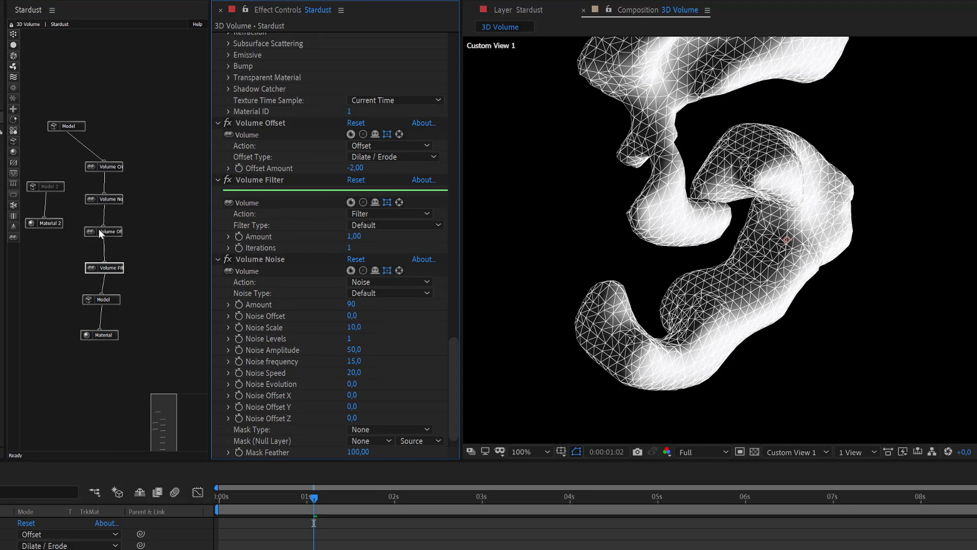
- Detach the Volume Noise node from the node chain and delete it
click(119, 200)
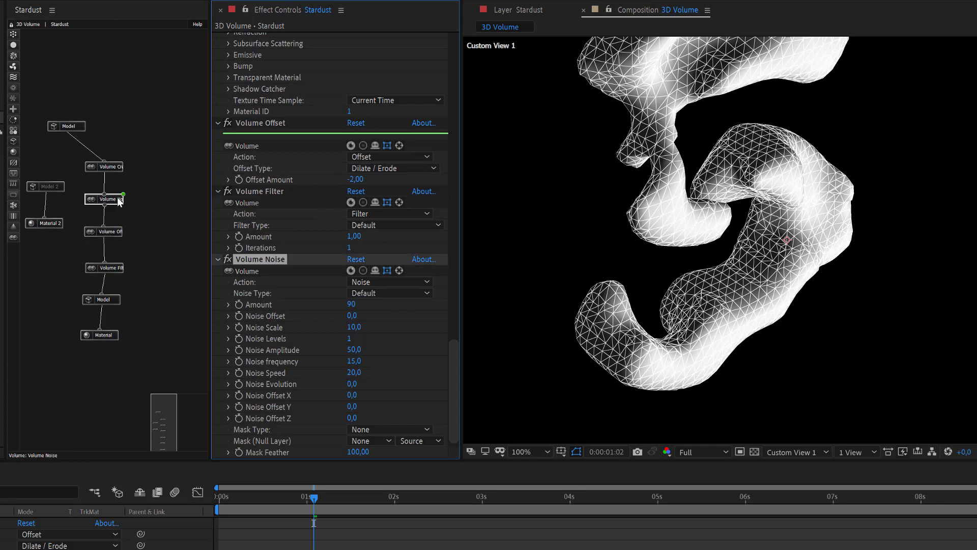
drag(119, 199, 153, 198)
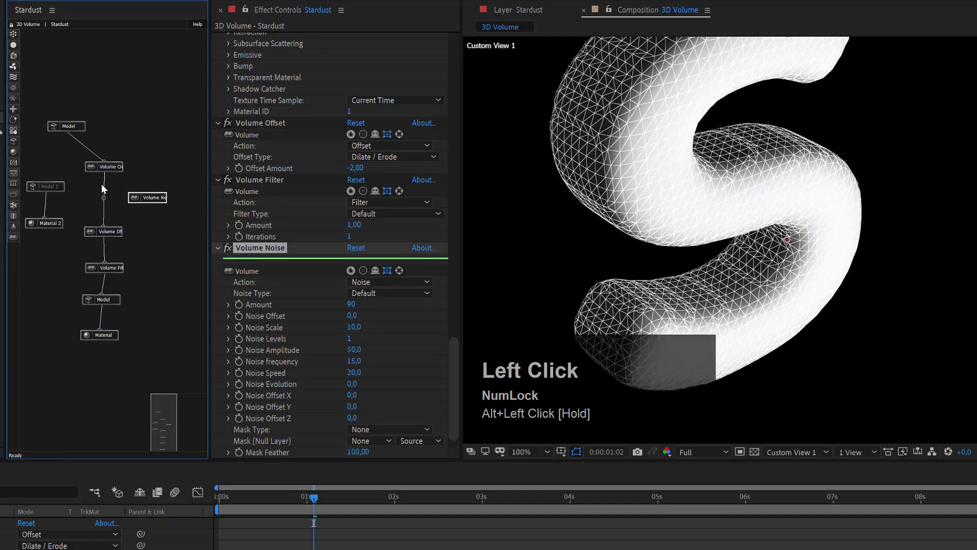
click(153, 199)
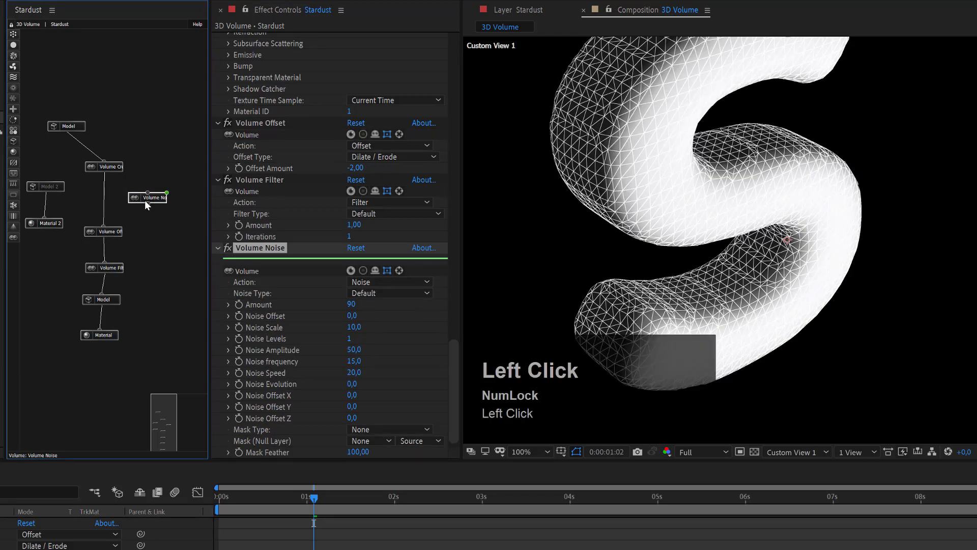
key(Delete)
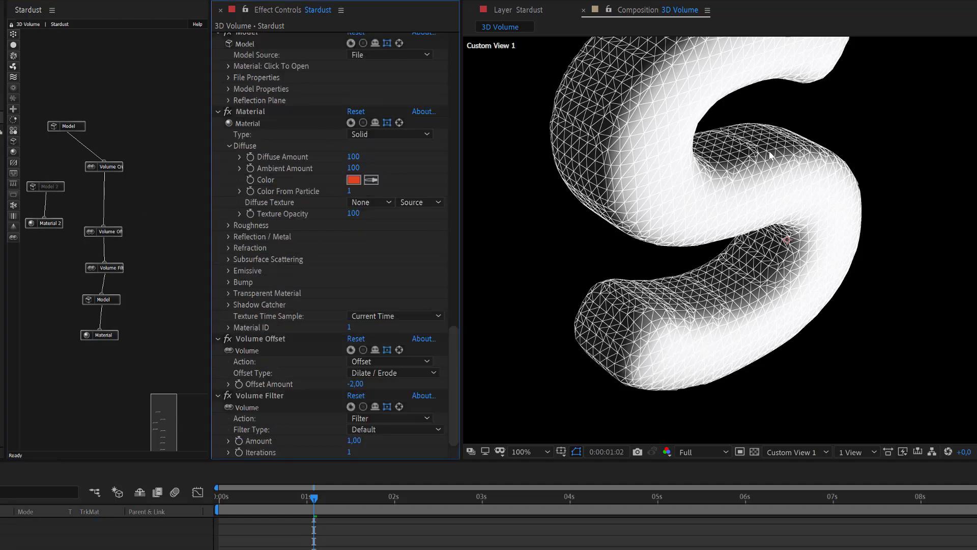
- Add an Emitter node to the empty upper part of the graph and connect a Particle node beneath it
click(13, 34)
drag(37, 33, 164, 103)
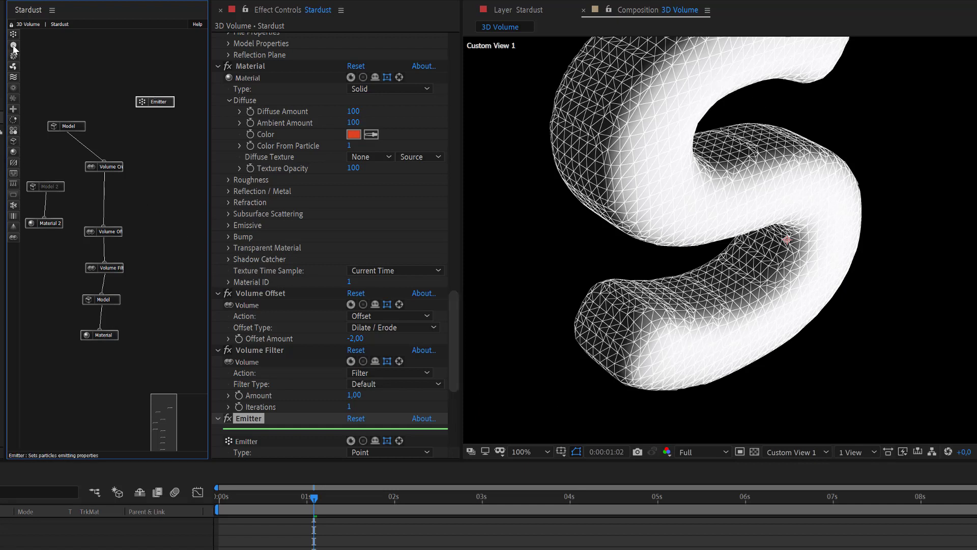
drag(13, 46, 155, 126)
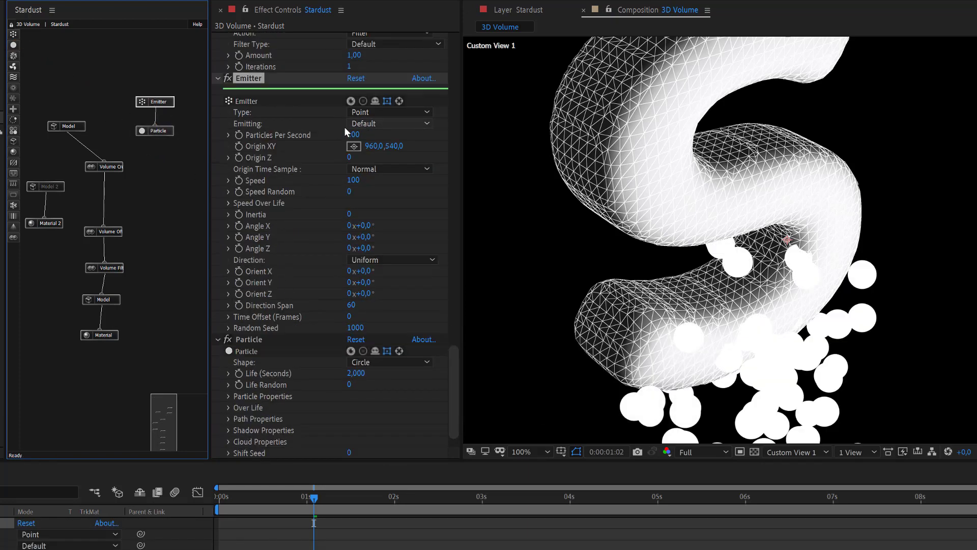
- Set the emitter's Type to Box, its Emitting mode to Once and its Speed to 10
click(371, 112)
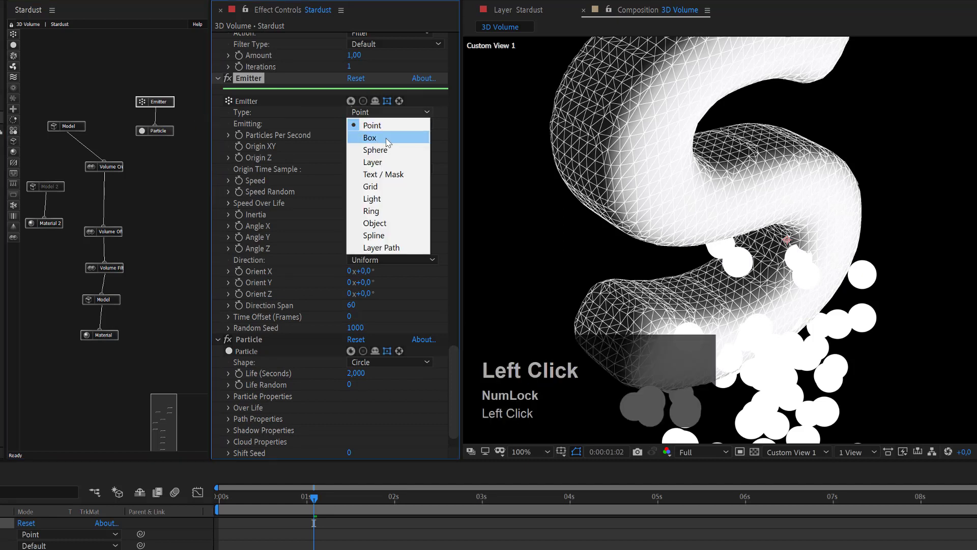
click(381, 139)
click(385, 123)
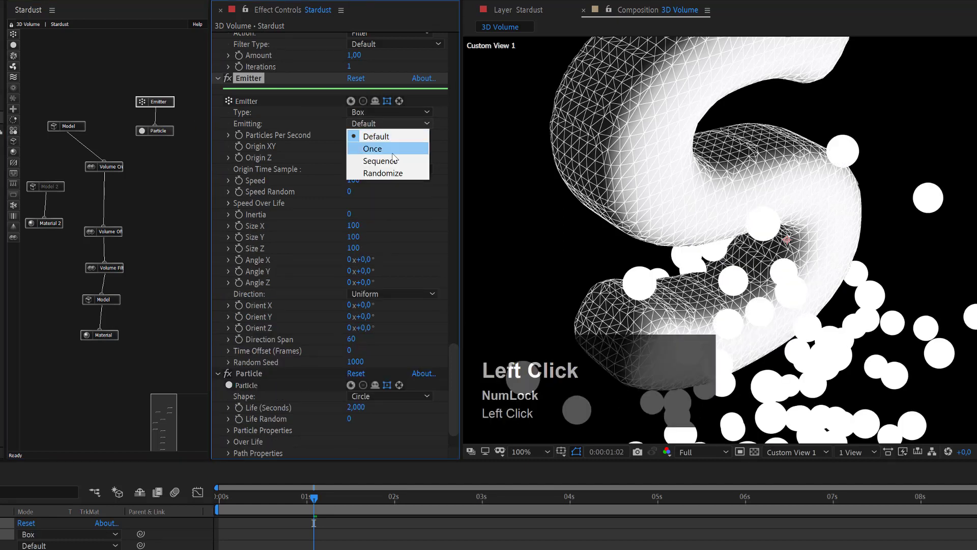
click(390, 150)
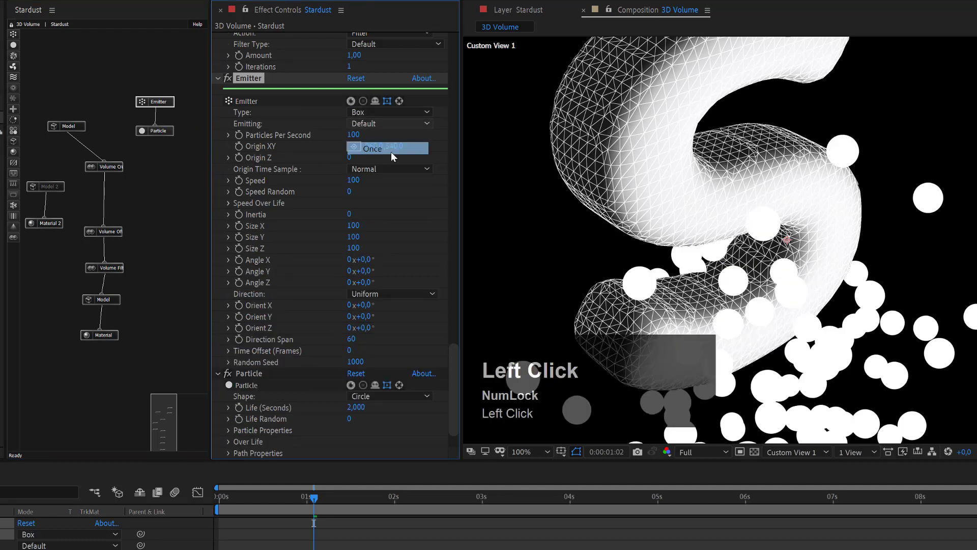
click(353, 180)
text(10)
key(Return)
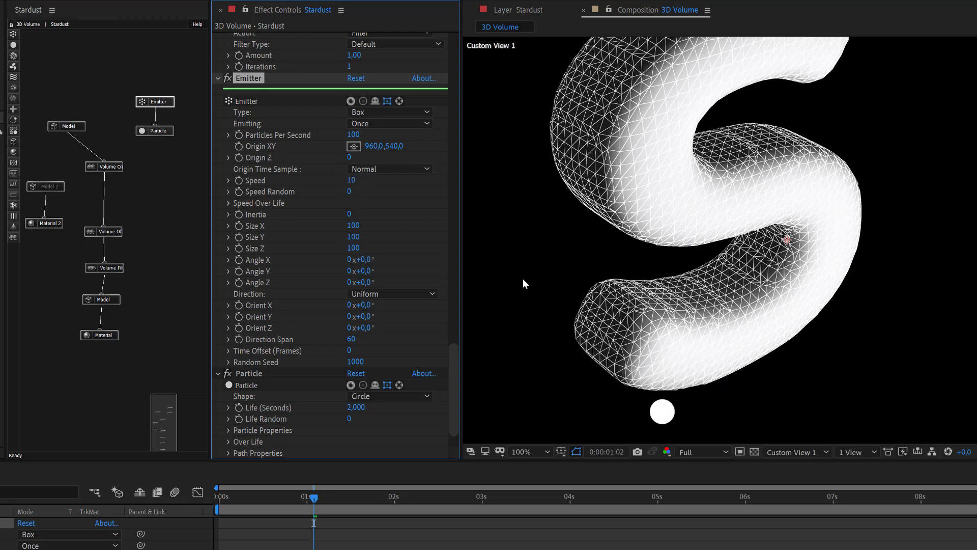
- Try shifting the emitter's Origin XY vertically and undo the shift
drag(392, 150, 375, 147)
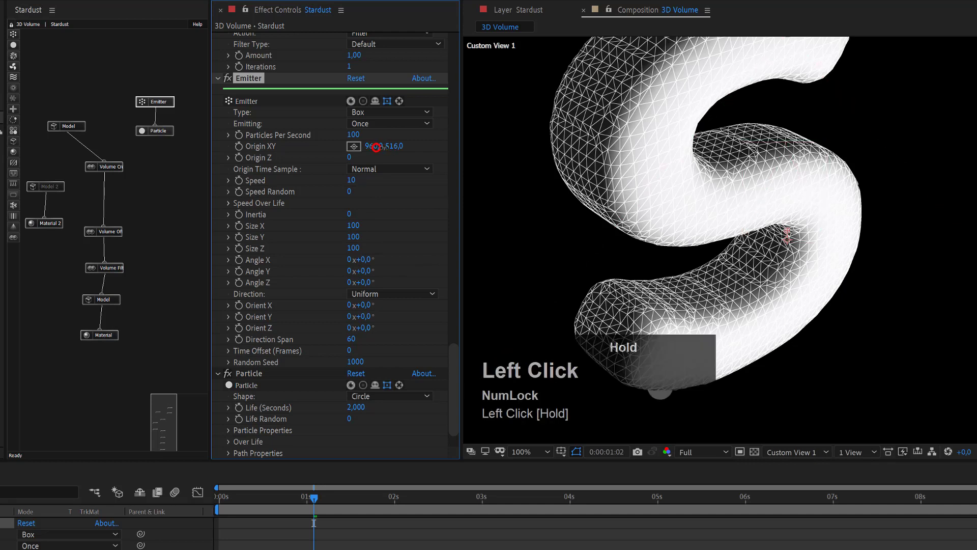
drag(375, 147, 397, 153)
key(ctrl+z)
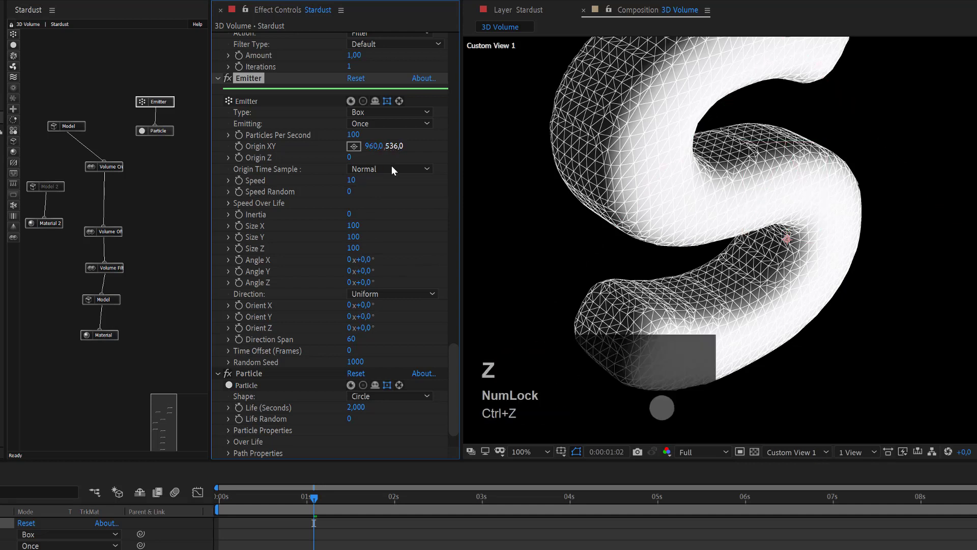
- Enable Center in the Model Properties of both text models, Model and Model 2
click(72, 126)
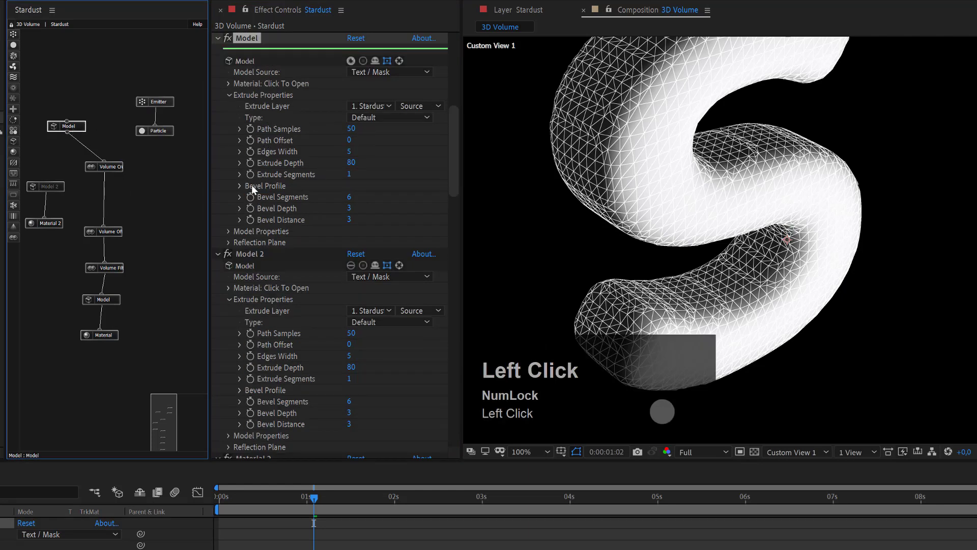
click(228, 231)
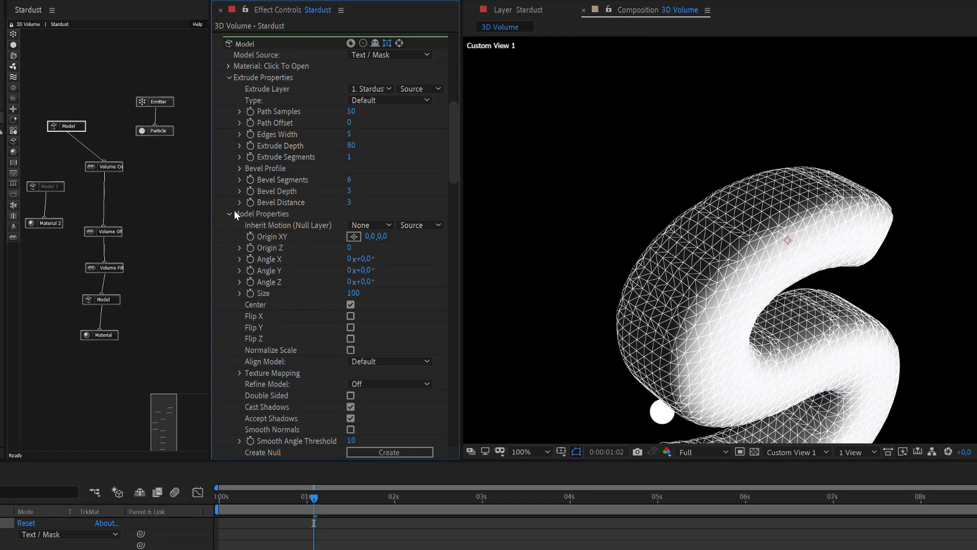
click(46, 185)
scroll(333, 347, down, 5)
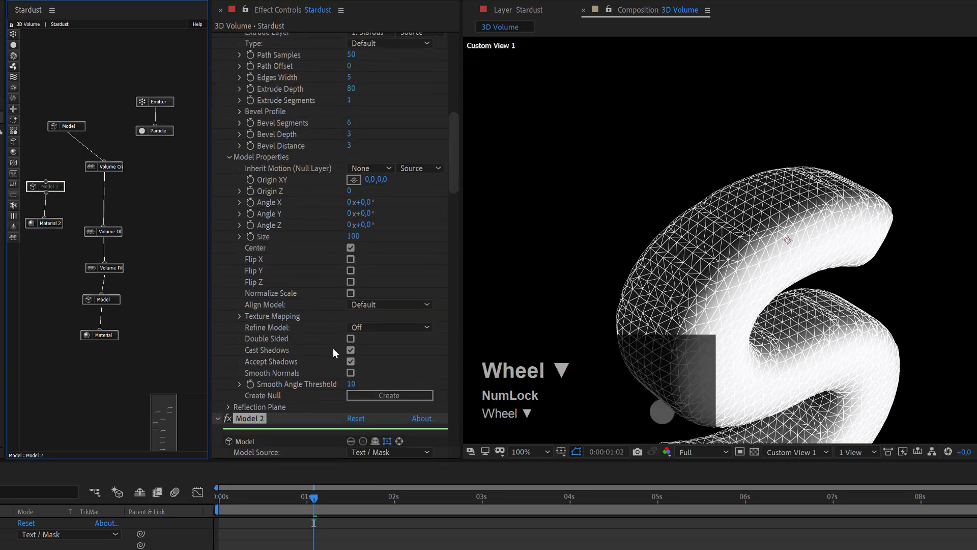
scroll(333, 347, down, 3)
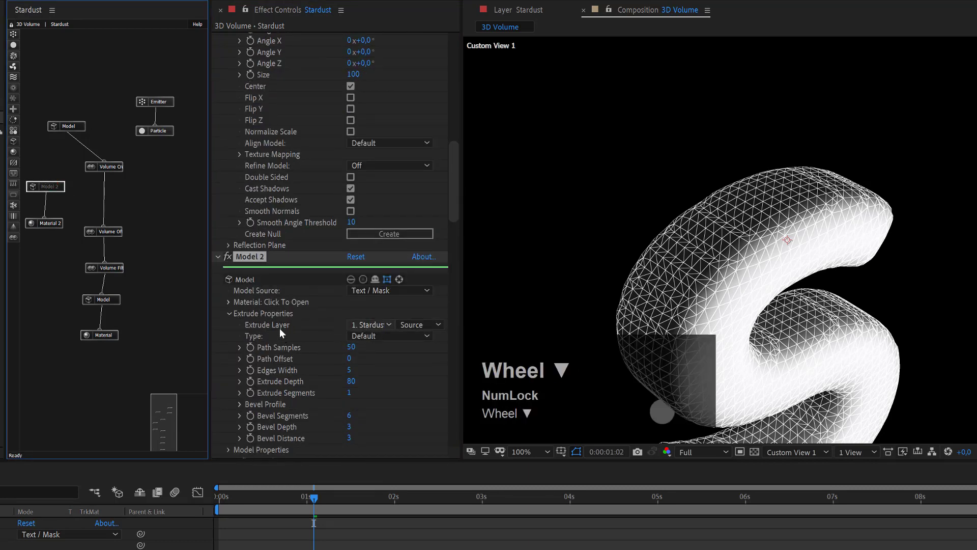
scroll(262, 404, down, 4)
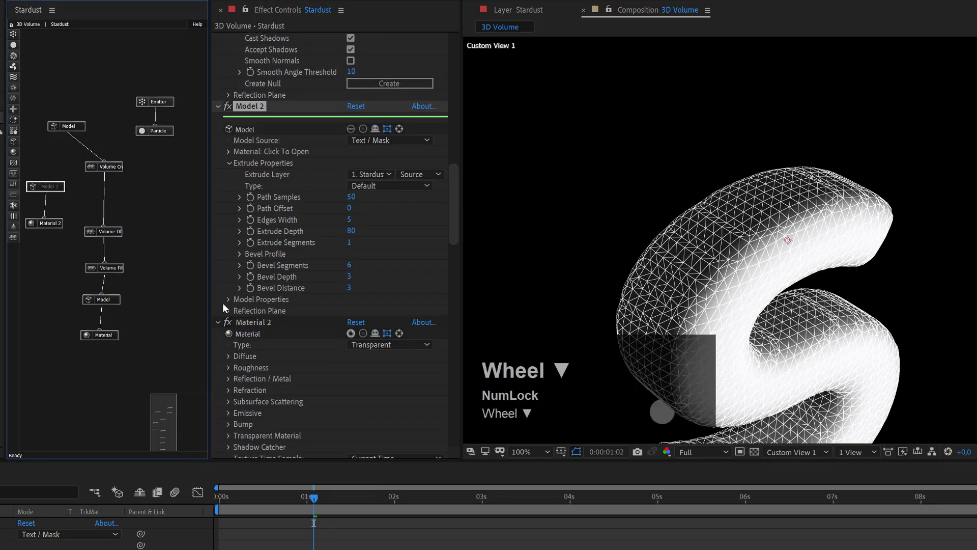
click(228, 300)
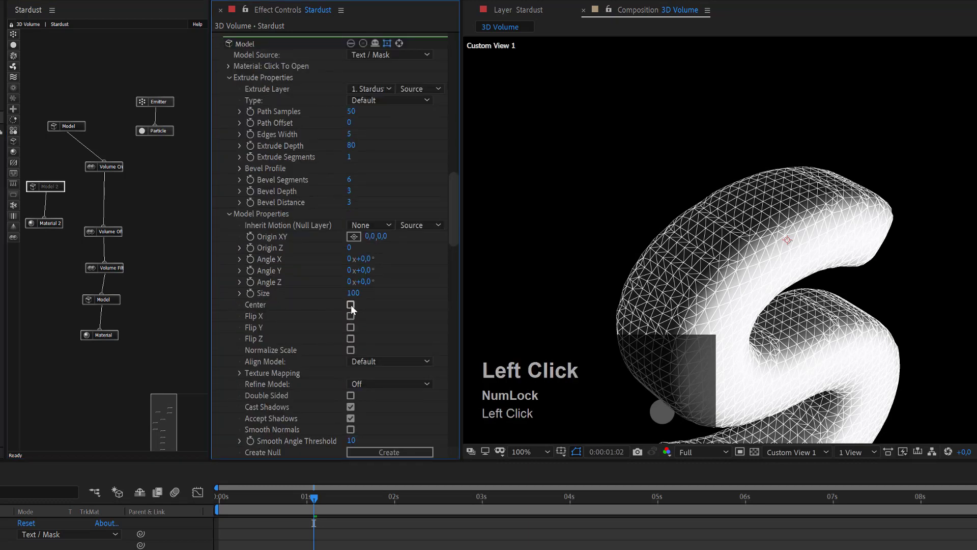
click(350, 304)
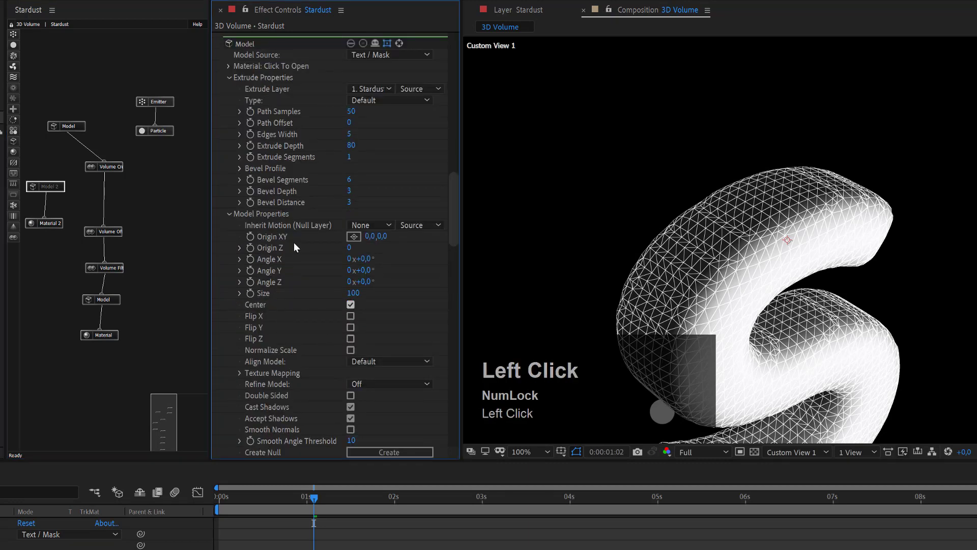
- Examine the emitted particle's position relative to the centred text from another viewing angle, with the Emitter node selected
click(156, 100)
key(c)
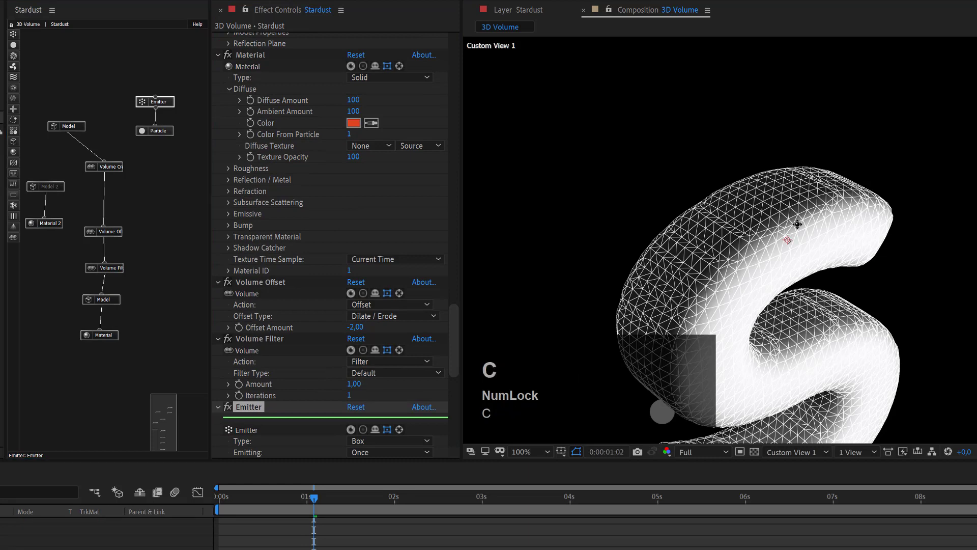
mouse_move(796, 227)
mouse_down()
mouse_move(796, 209)
mouse_move(801, 216)
mouse_up()
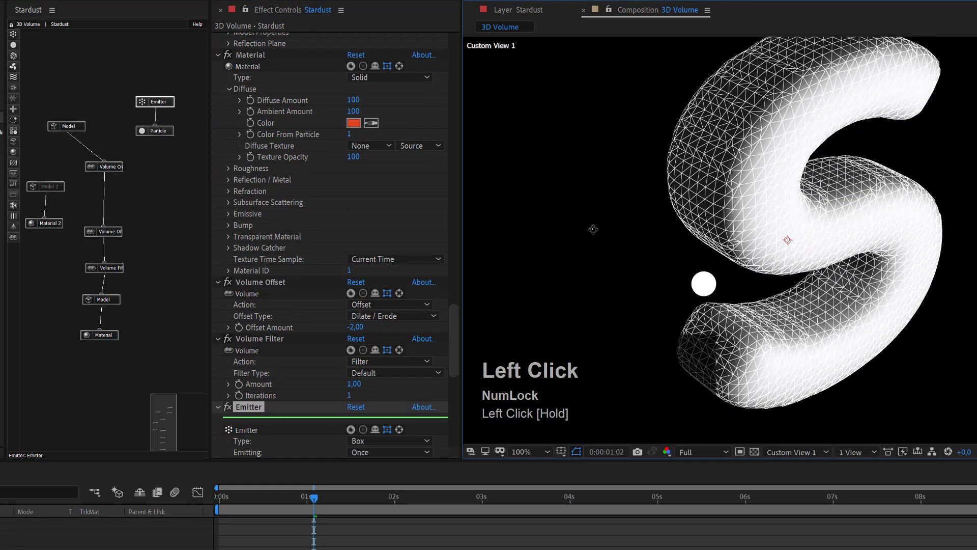
drag(593, 229, 675, 274)
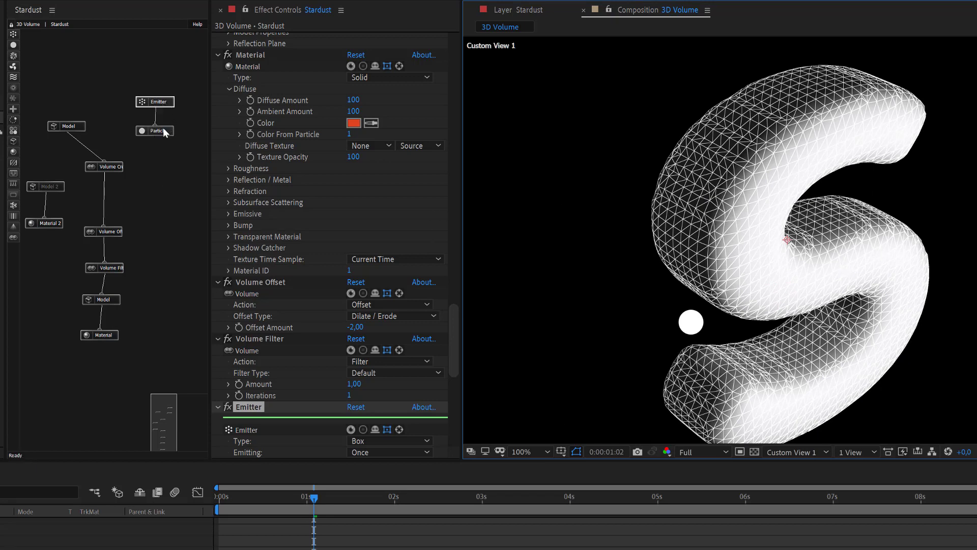
click(168, 102)
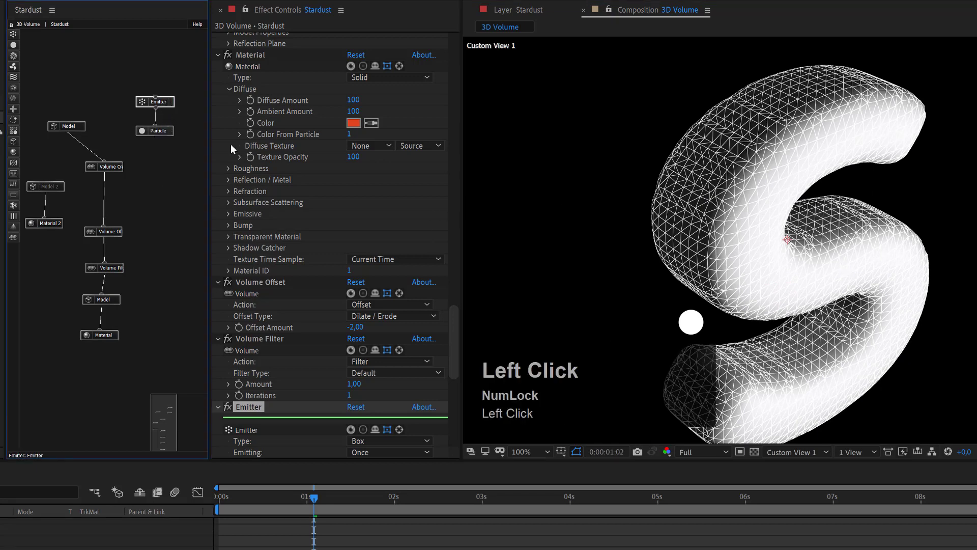
- Set the emitter's Particles Per Second to 15000
scroll(344, 295, down, 5)
drag(367, 342, 440, 341)
click(359, 346)
text(15000)
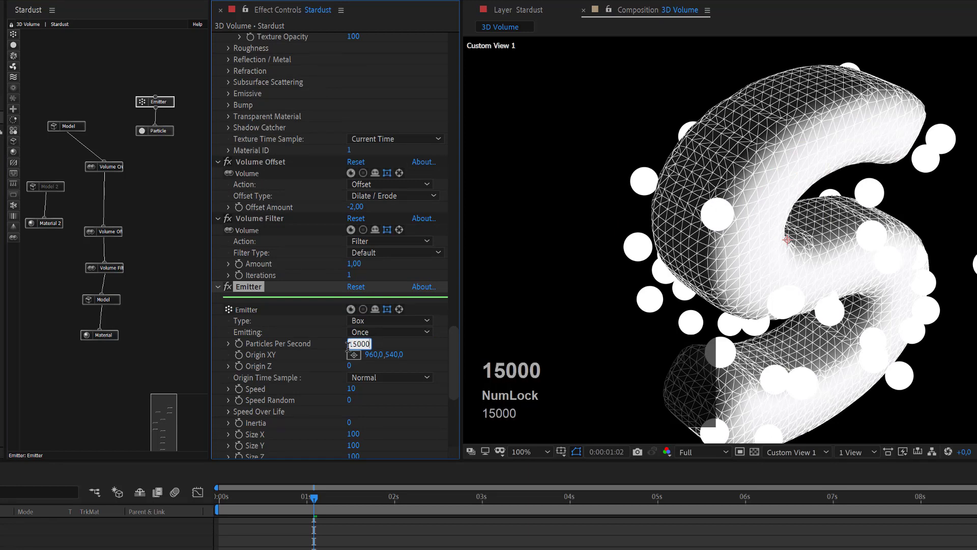
key(Return)
- Set the box emitter's Size Y to 300 and Size X to 150
scroll(803, 234, down, 2)
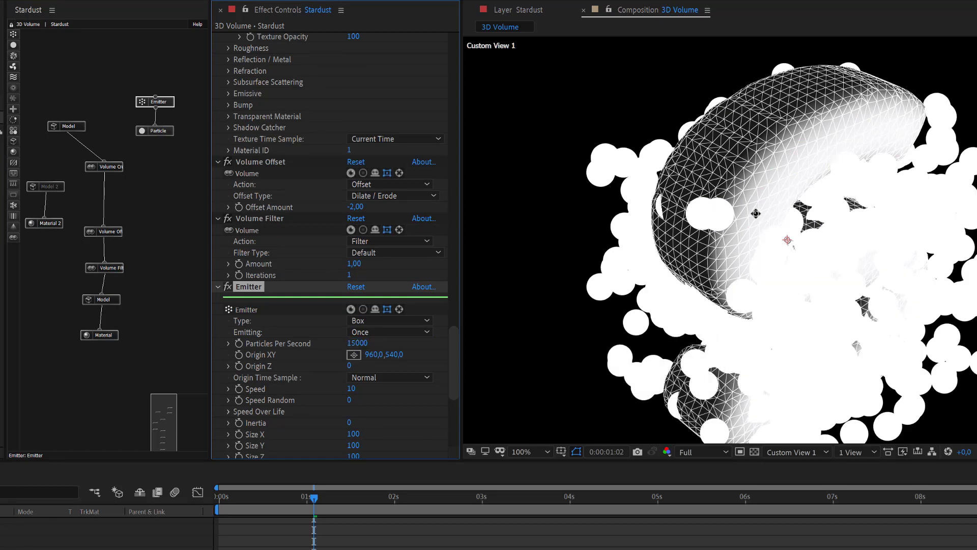
scroll(391, 400, down, 1)
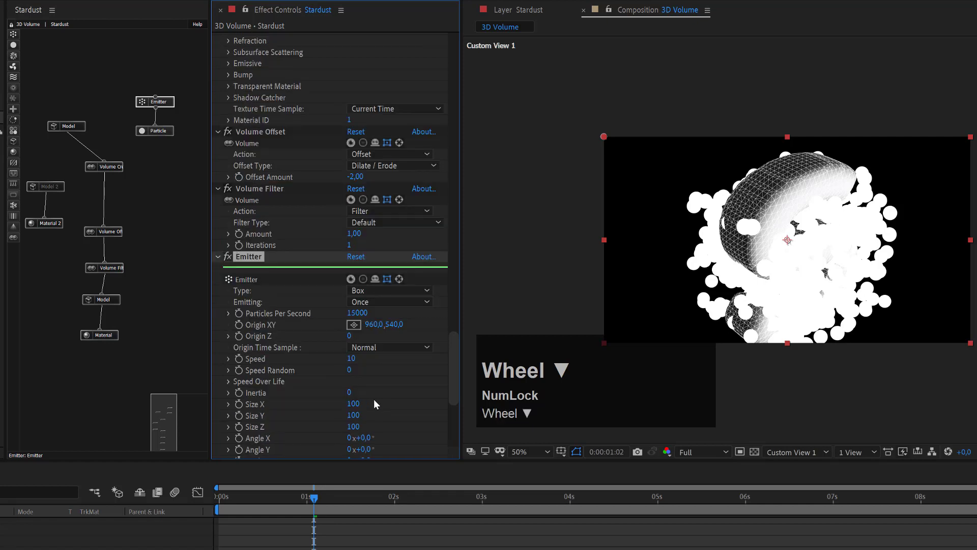
scroll(360, 402, down, 1)
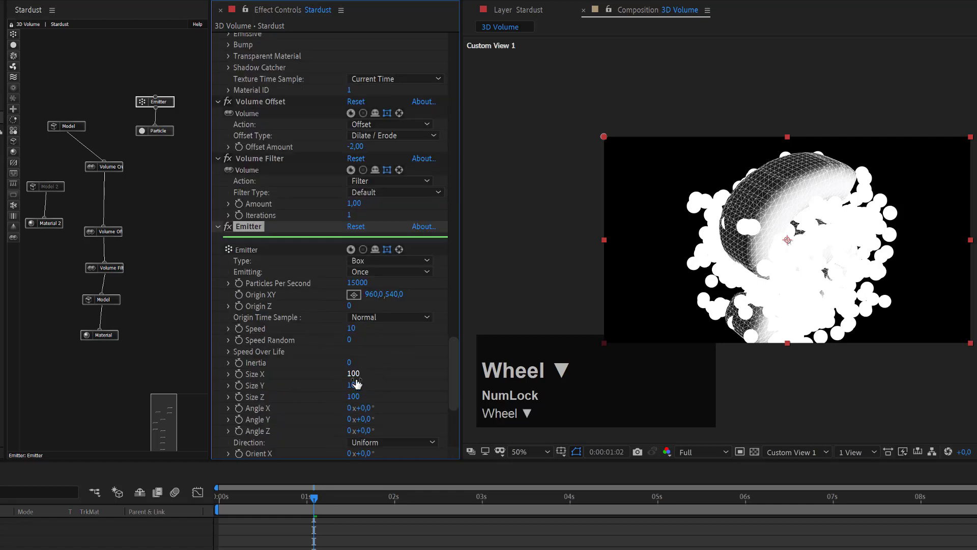
click(356, 384)
text(300)
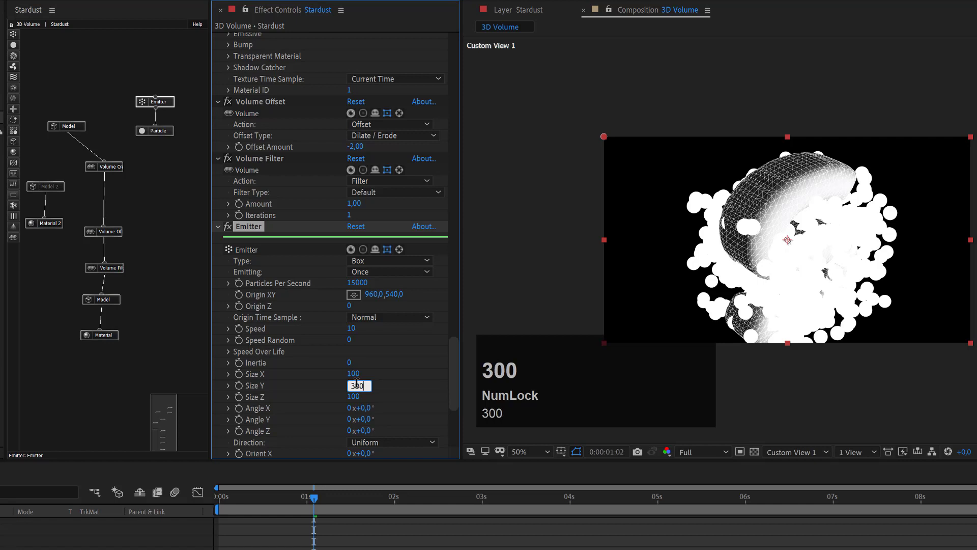
key(Return)
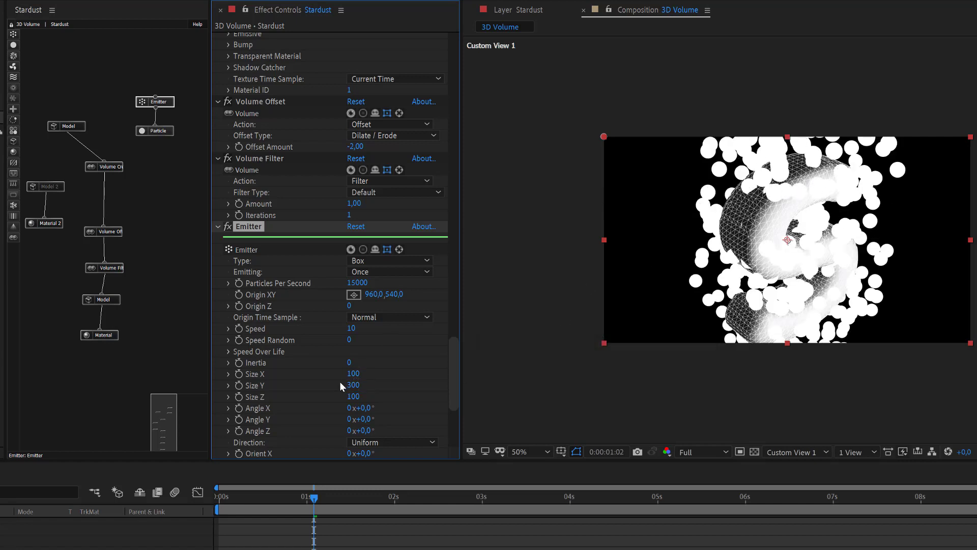
click(354, 373)
text(150)
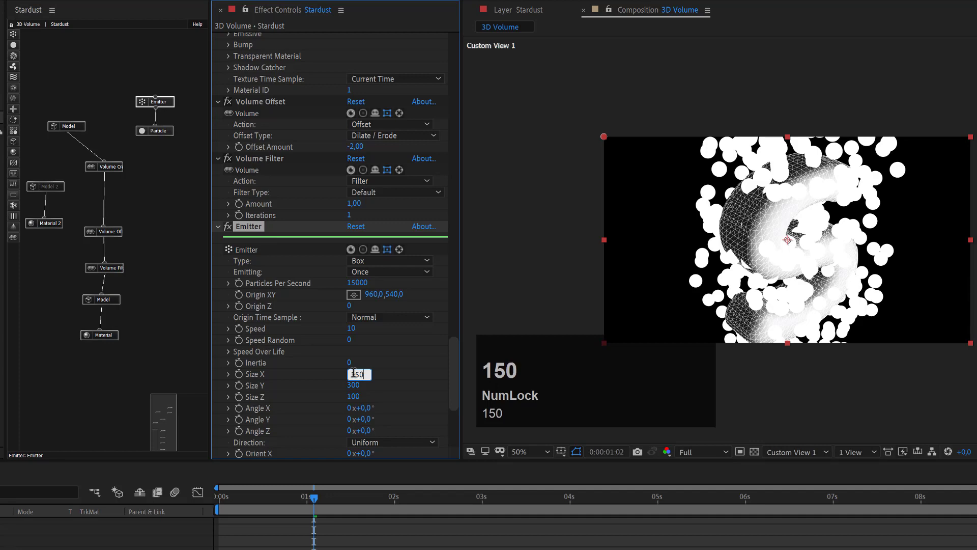
key(Return)
scroll(764, 269, up, 2)
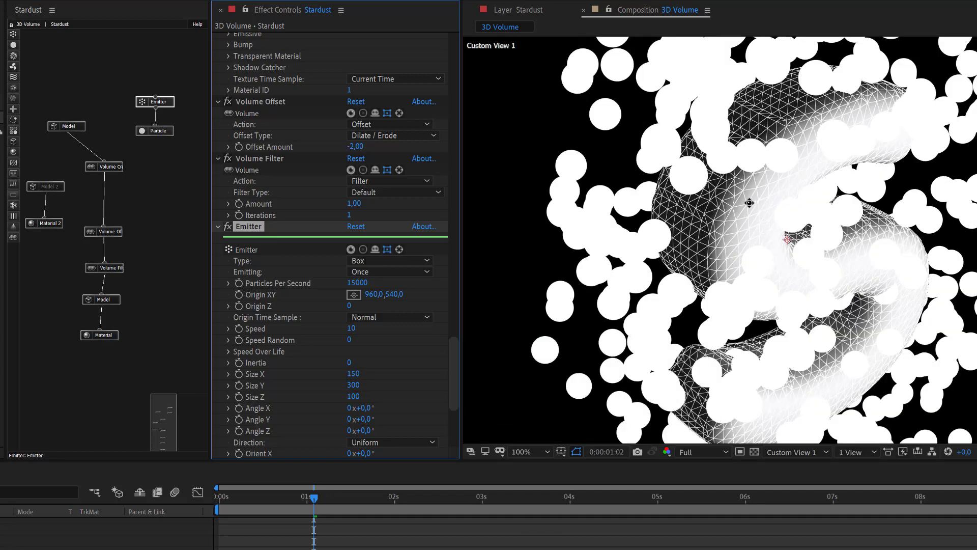
scroll(749, 202, down, 2)
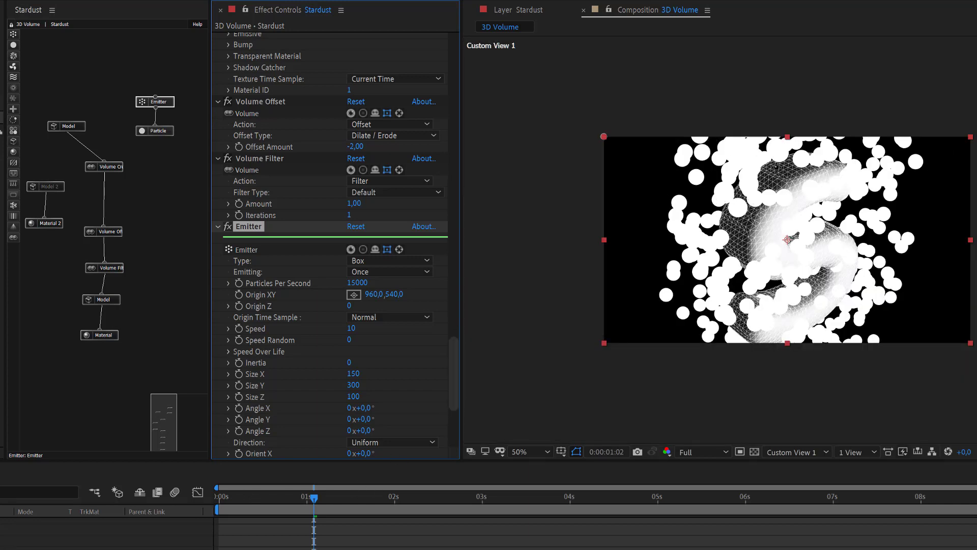
- Change the Particle node's shape from Circle to Model
click(169, 127)
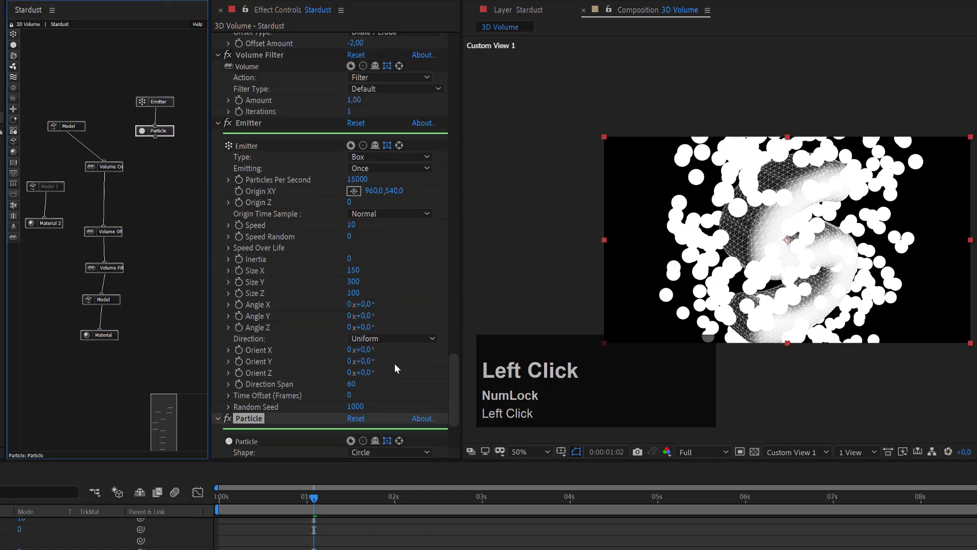
scroll(389, 361, down, 2)
click(395, 363)
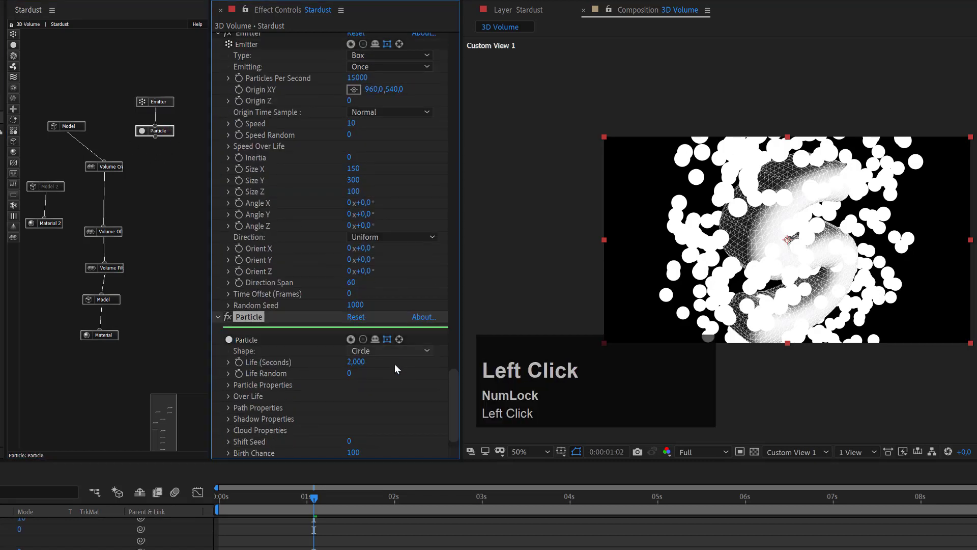
click(390, 350)
click(376, 424)
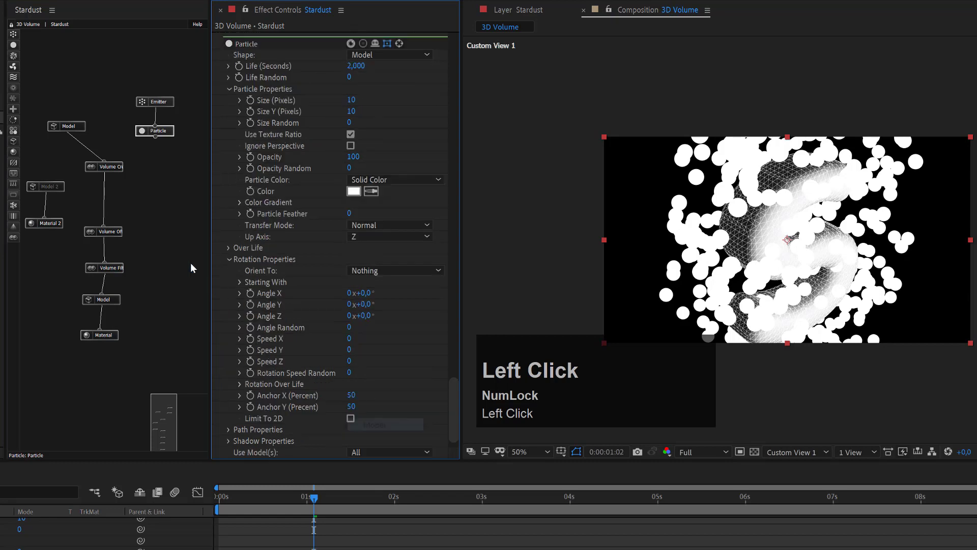
scroll(786, 240, up, 1)
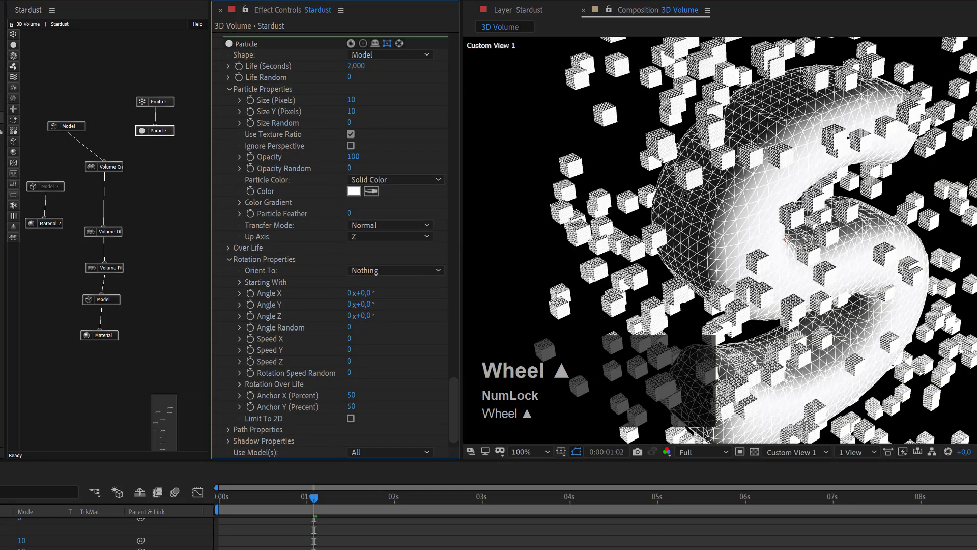
- Set the particle's Size to 30 pixels and its Size Random to 75
click(148, 133)
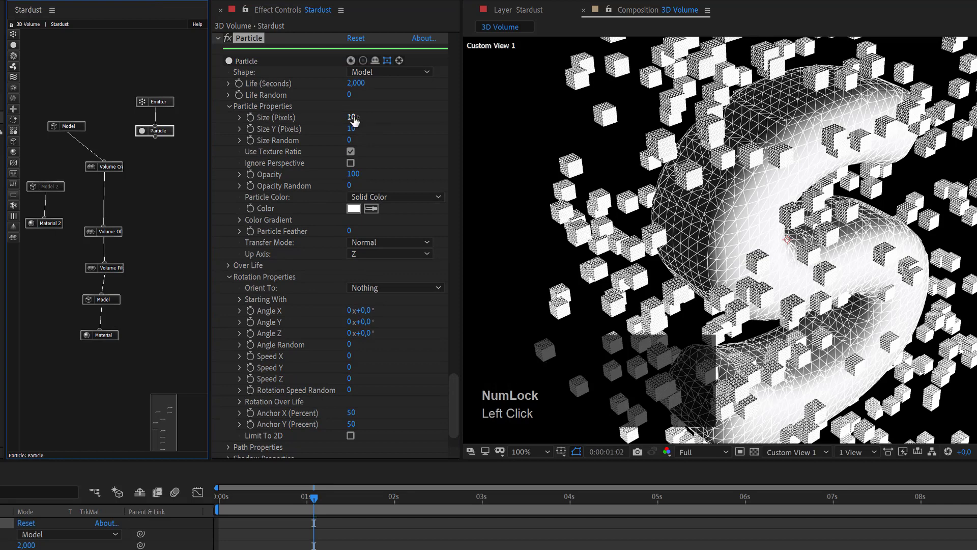
click(353, 118)
text(3)
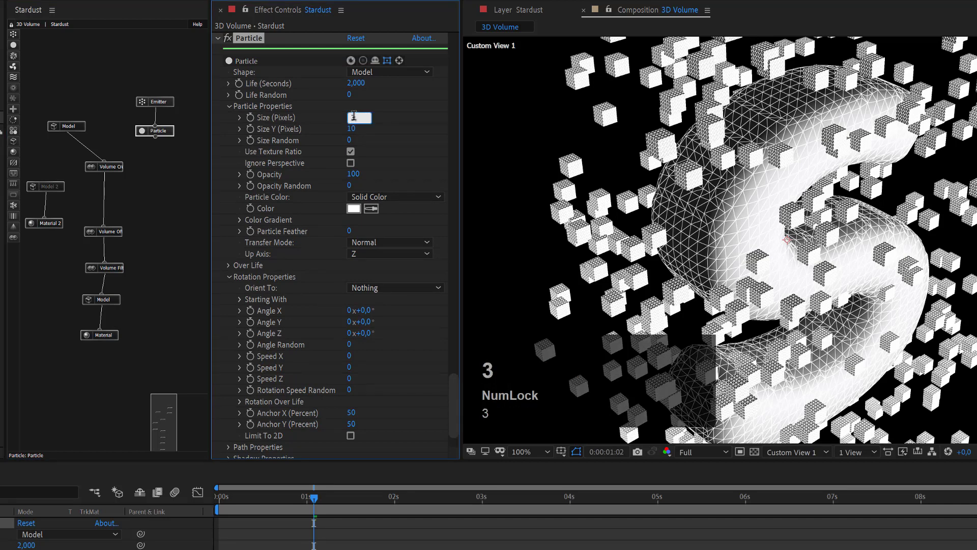
text(0)
key(Return)
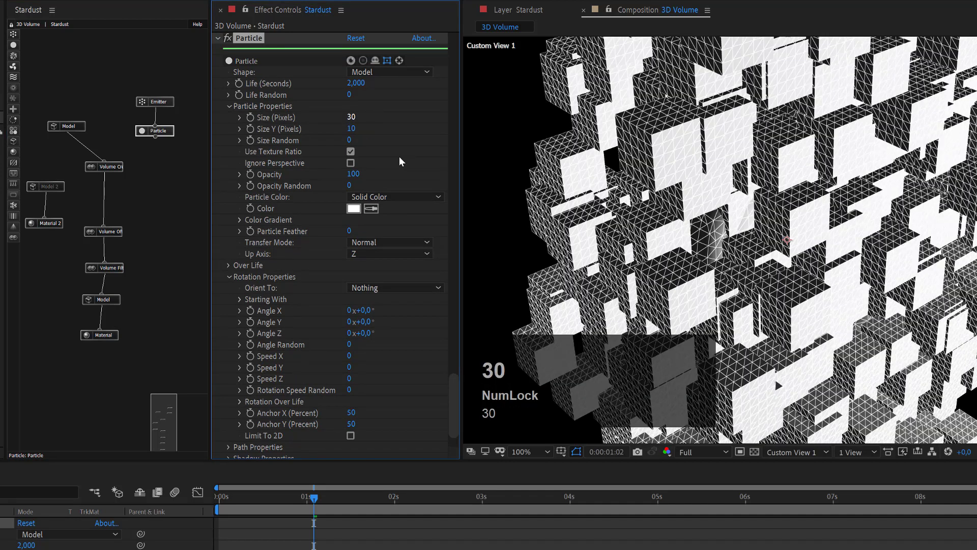
click(349, 141)
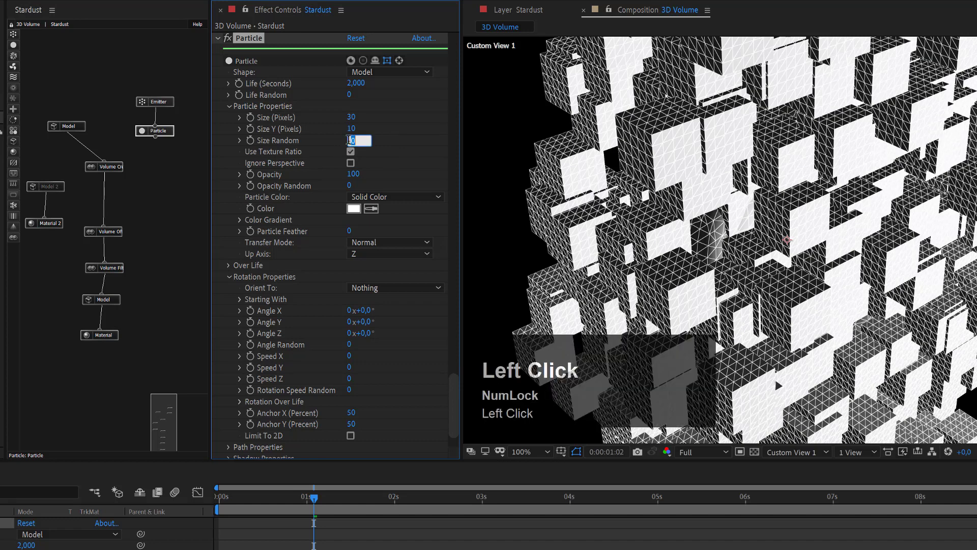
text(75)
key(Return)
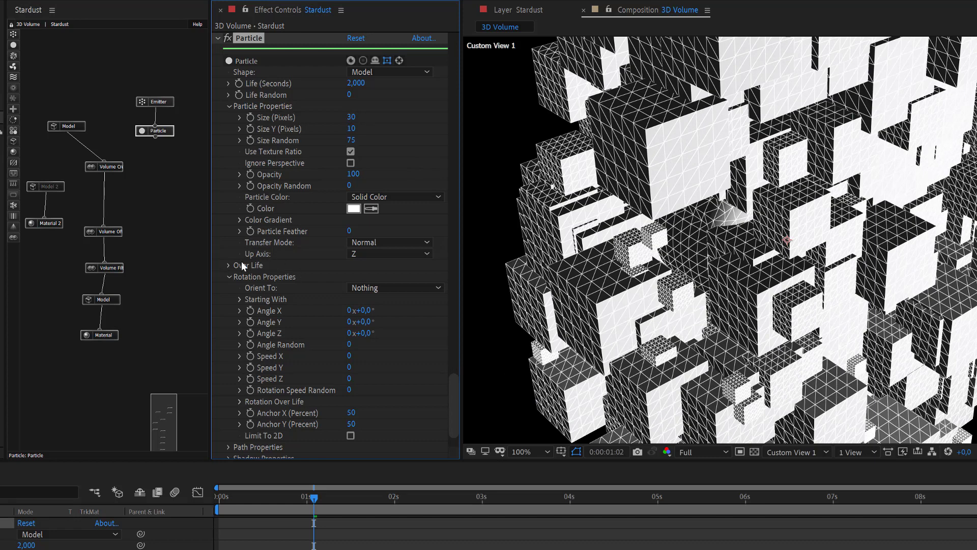
- Apply the Fade Out Bezier 2 preset to the particle's Size Over Life curve and move the current time to 0:00:00:02
click(228, 265)
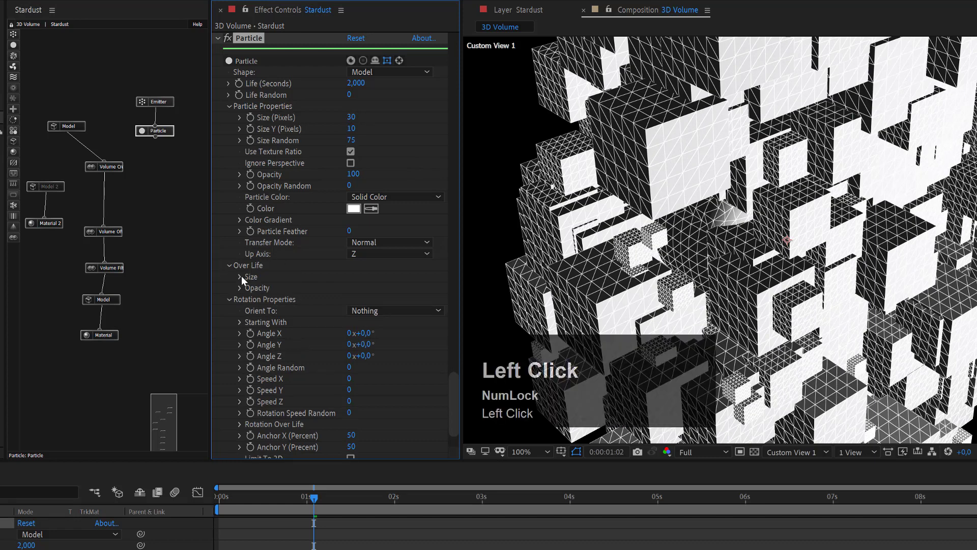
click(241, 277)
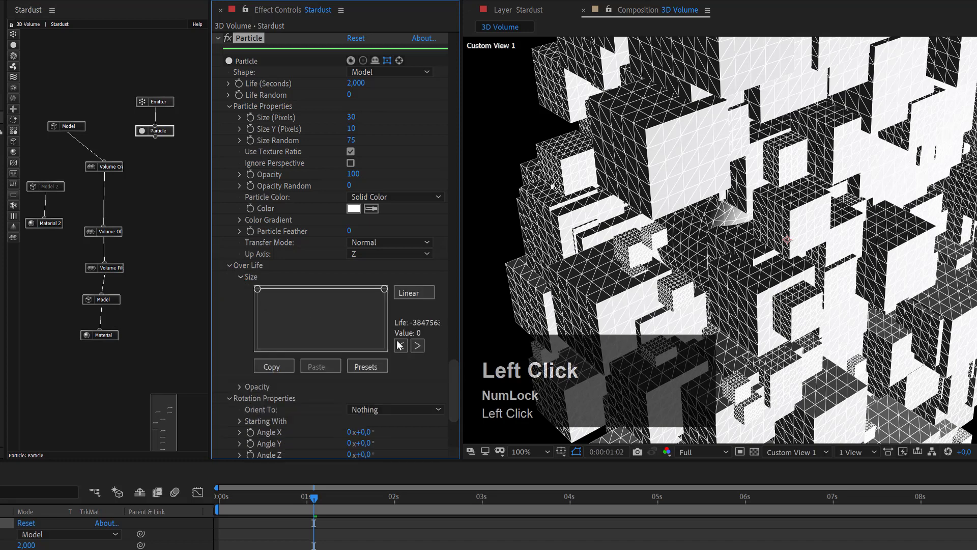
click(367, 367)
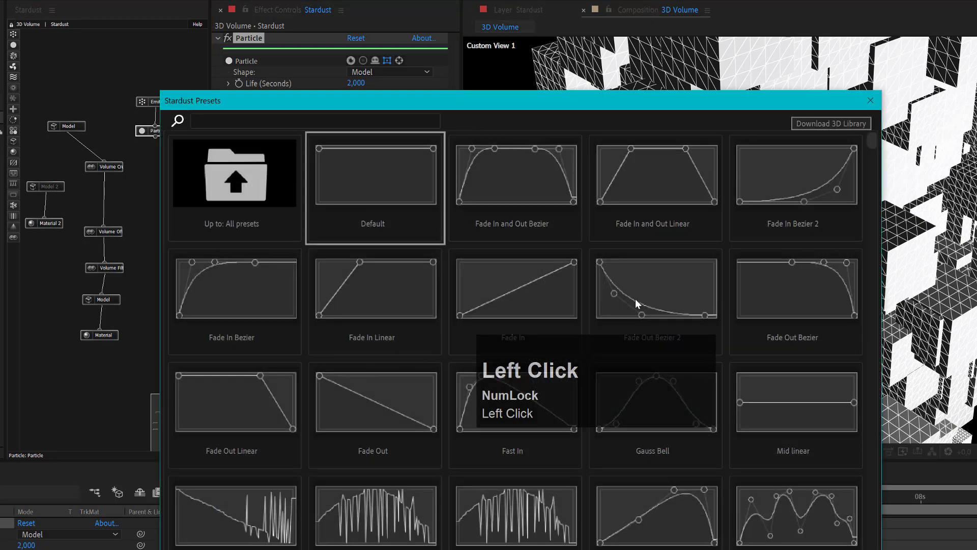
click(635, 298)
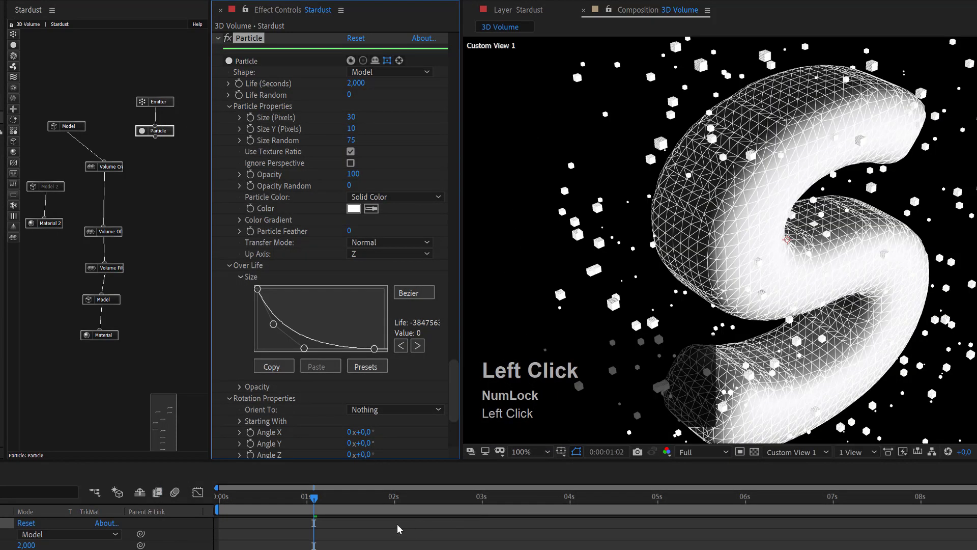
click(239, 501)
drag(240, 500, 226, 528)
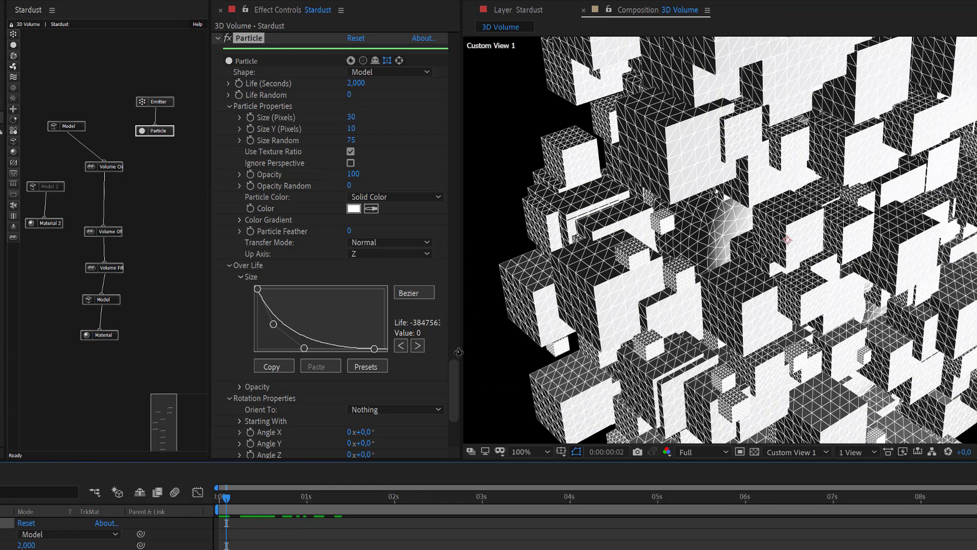
- Turn off the preview in the Stardust effect's Render Settings
drag(454, 392, 462, 16)
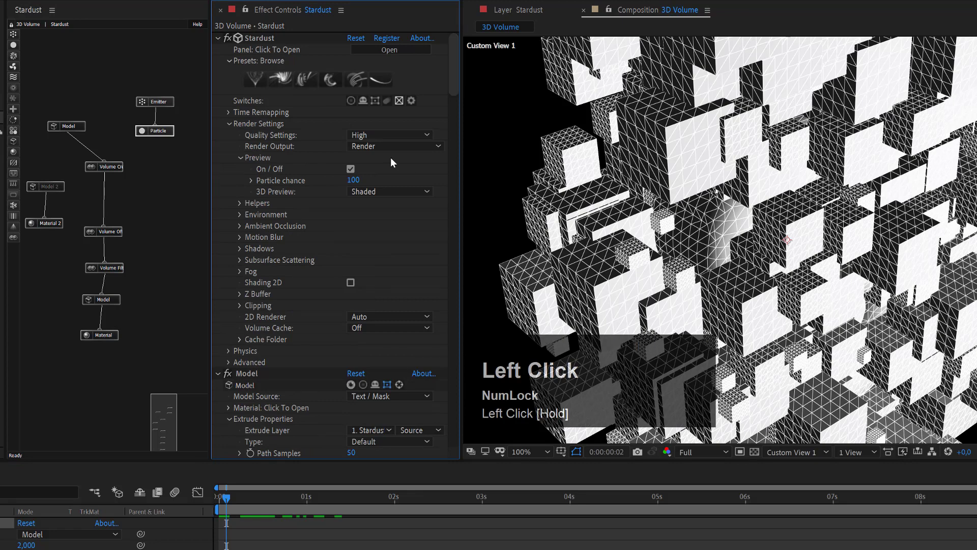
click(350, 169)
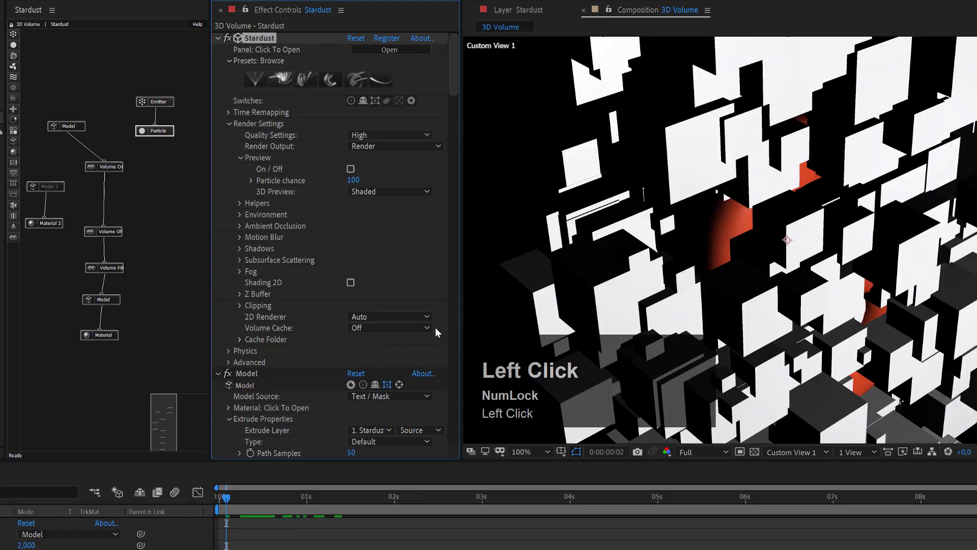
drag(451, 72, 456, 141)
- Add an ambient light layer with an intensity of 5% to the composition
click(0, 0)
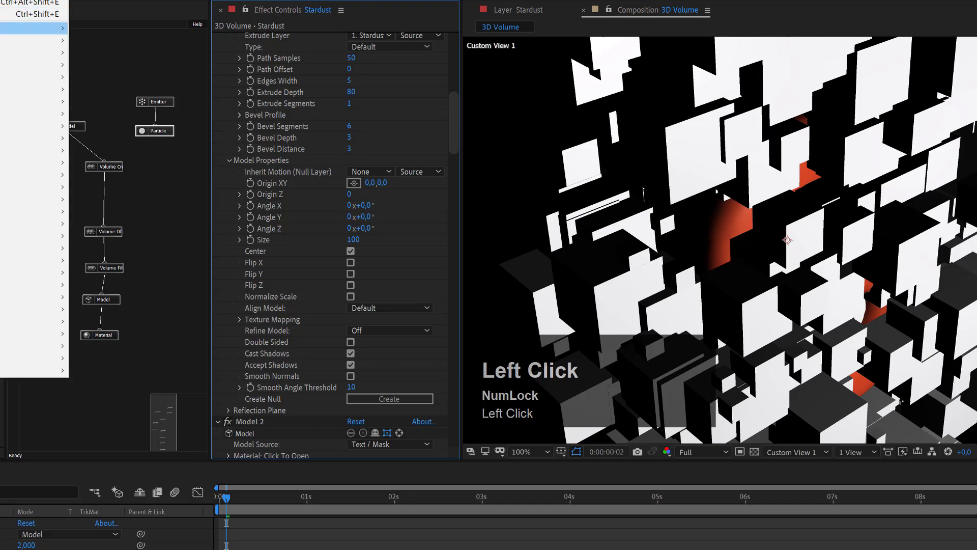
mouse_move(36, 1)
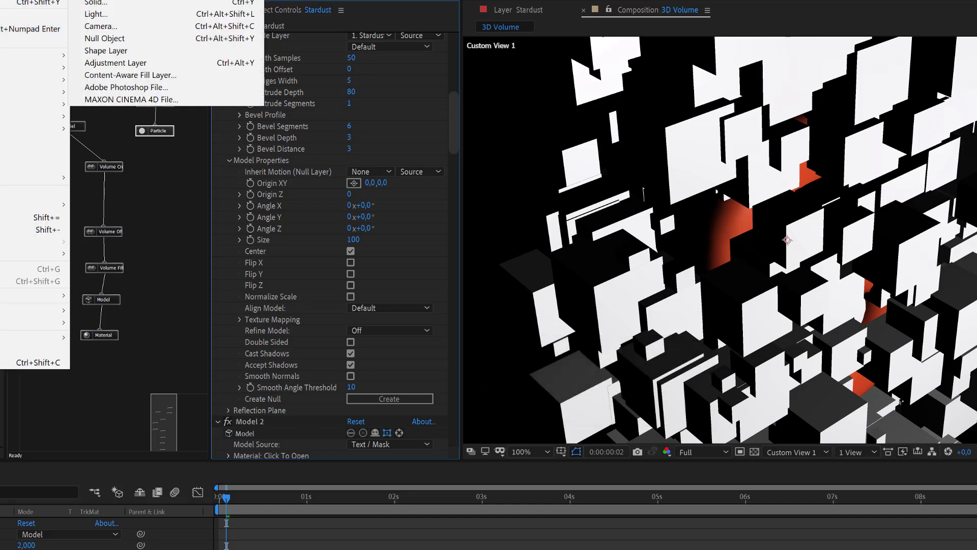
click(115, 14)
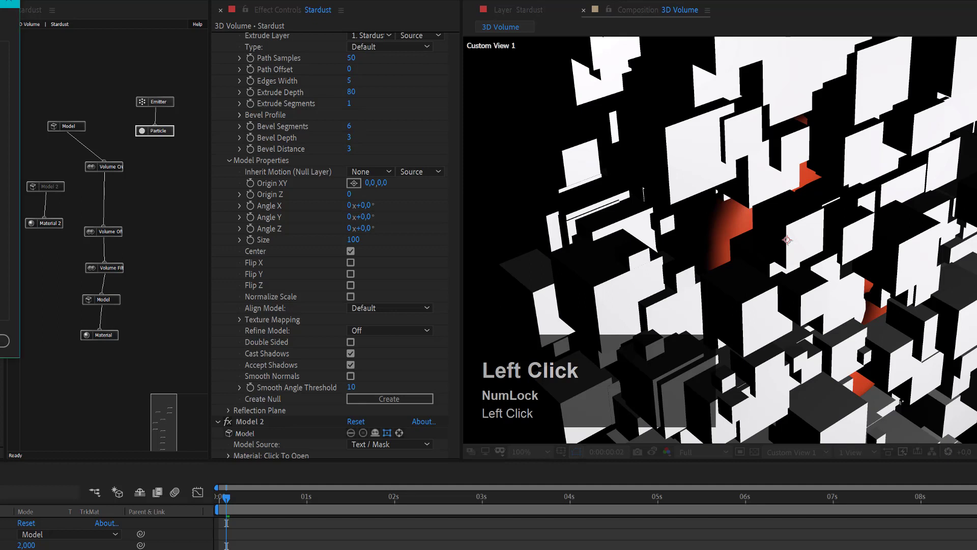
key(5)
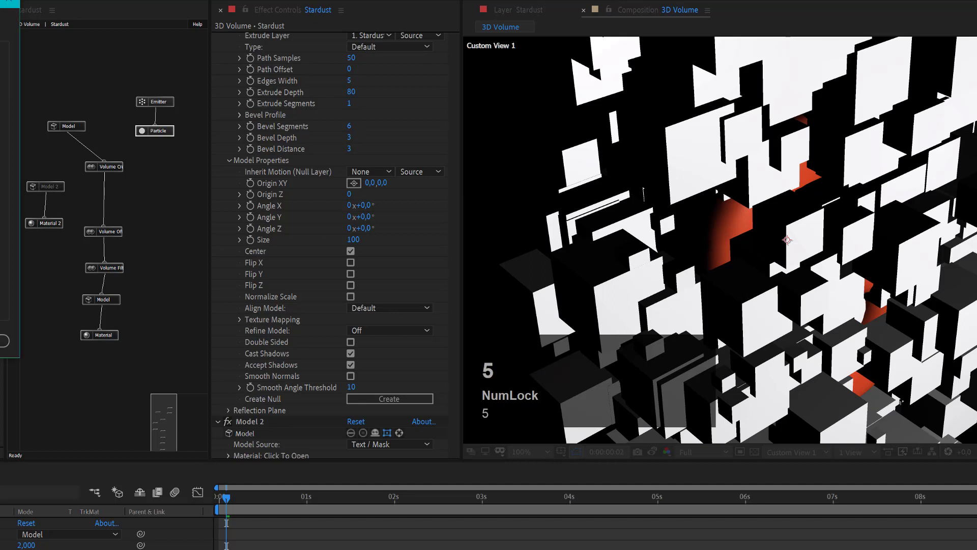
click(2, 341)
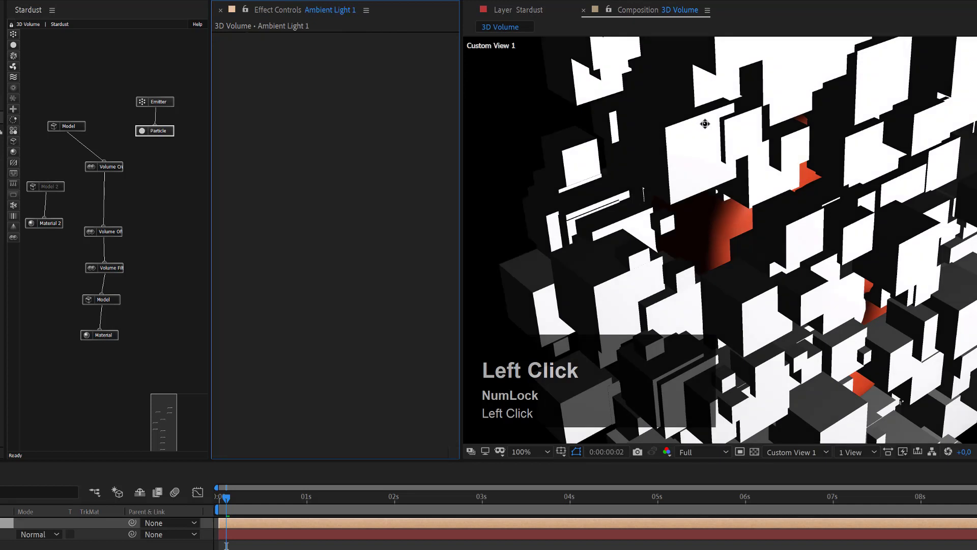
- Raise the ambient light's intensity to 15%
key(a)
key(a)
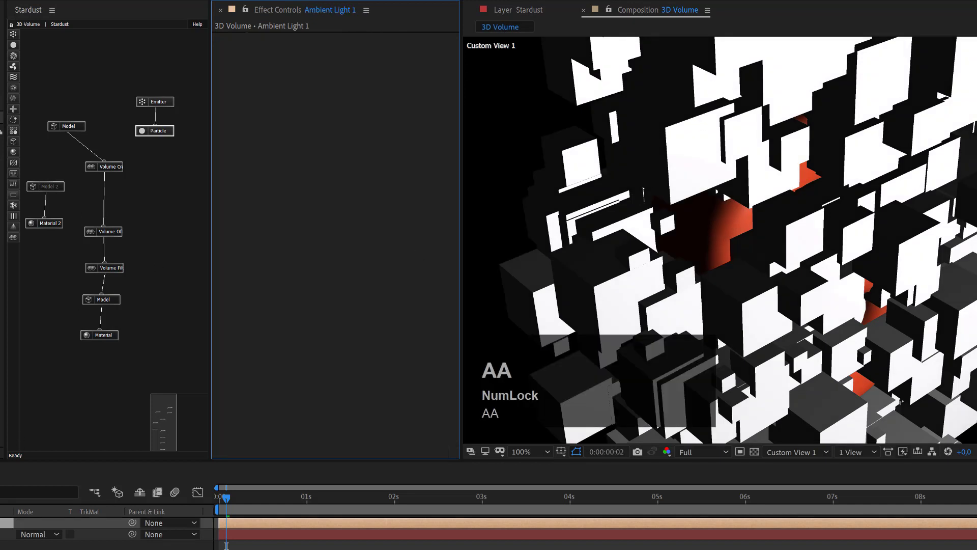
click(19, 545)
text(15)
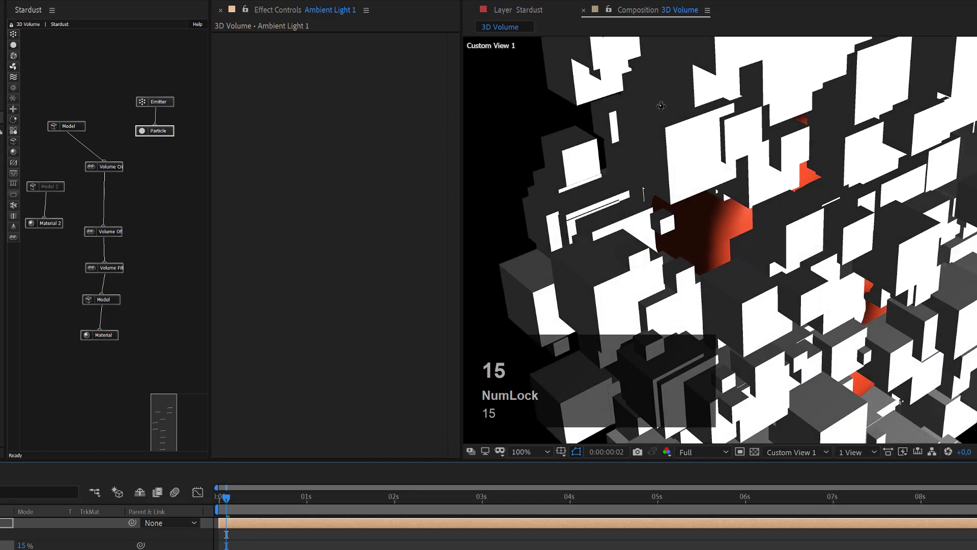
- Select the Stardust layer and connect the Particle node's output to the Volume Creator node
click(717, 335)
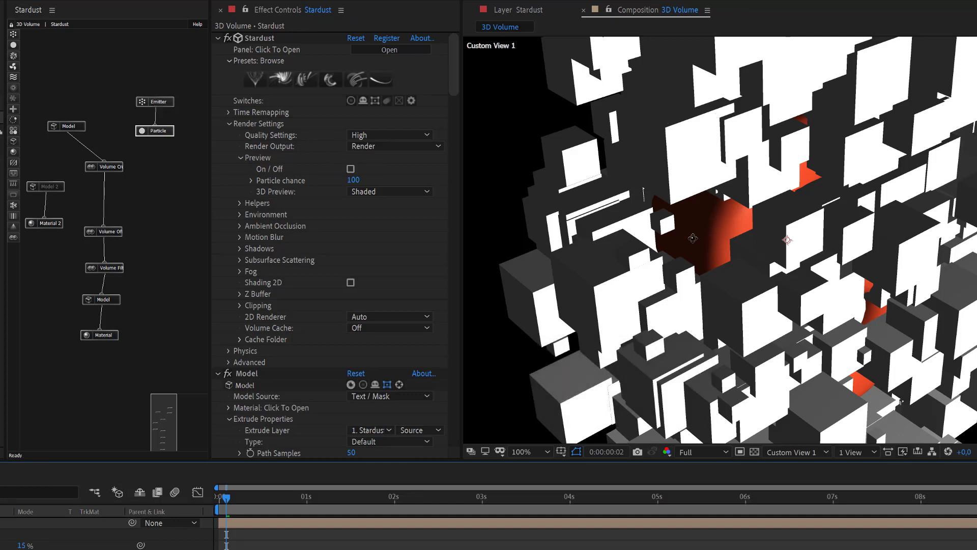
click(123, 166)
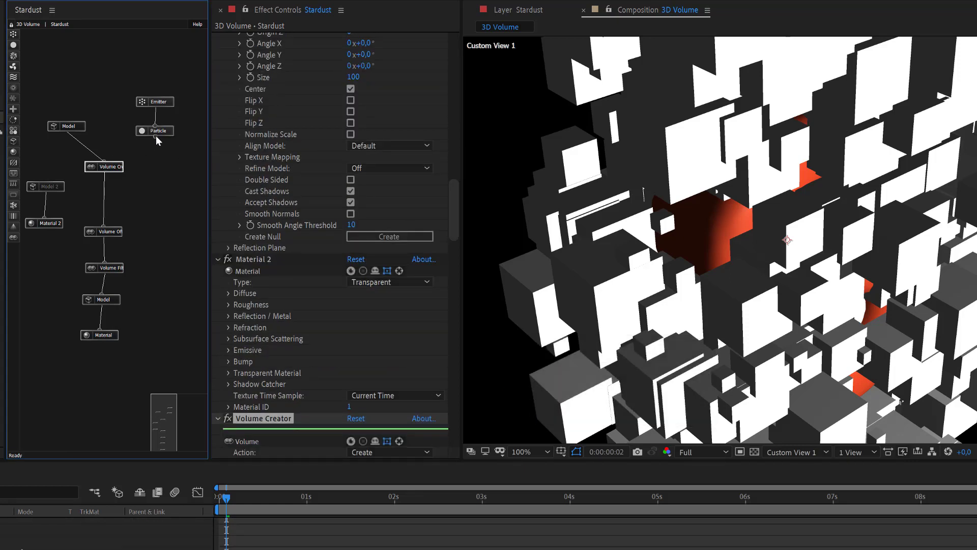
drag(157, 137, 131, 158)
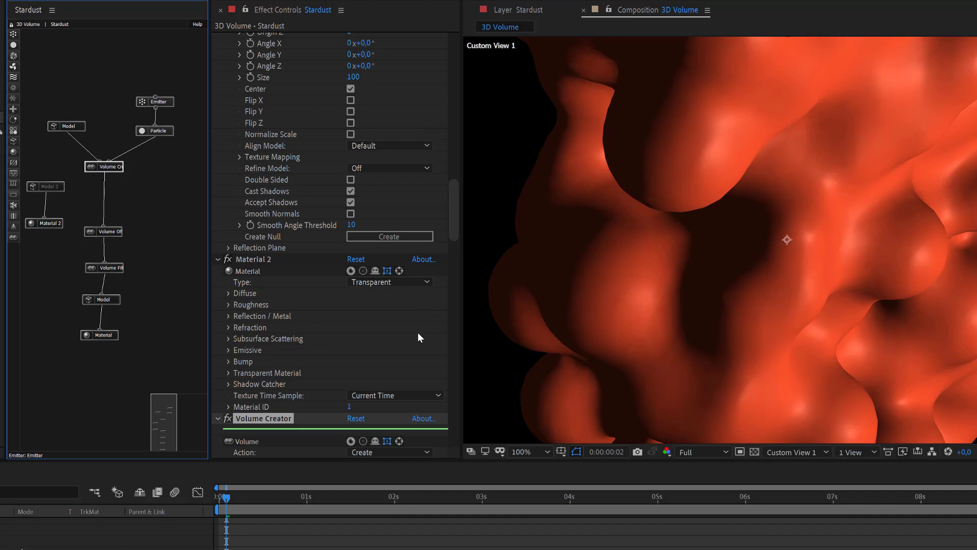
- Set the Volume Creator's Boolean mode to Difference
drag(453, 197, 460, 227)
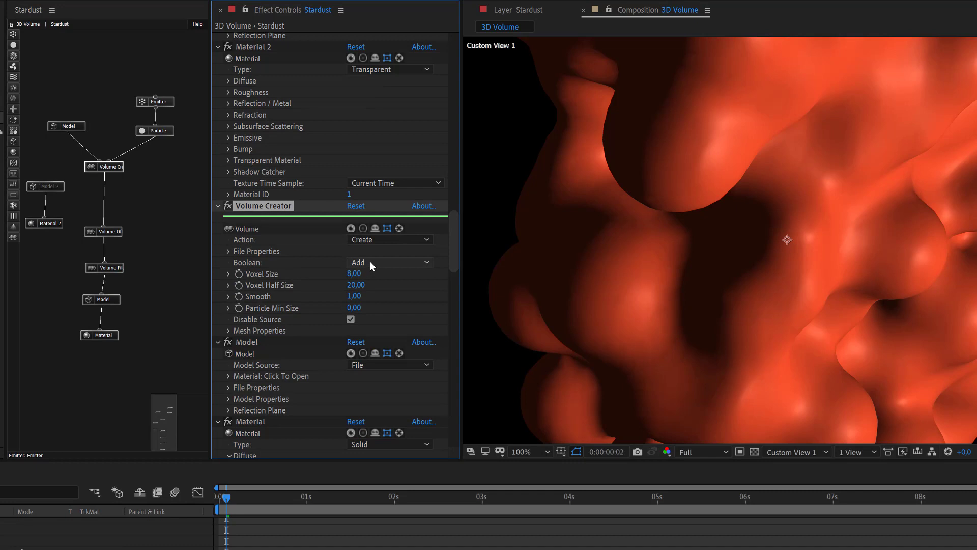
click(371, 261)
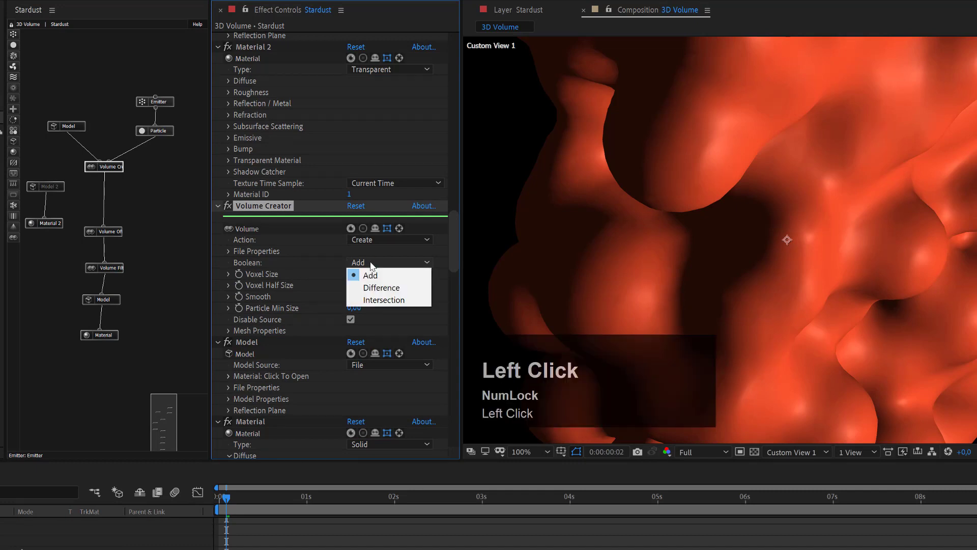
click(390, 288)
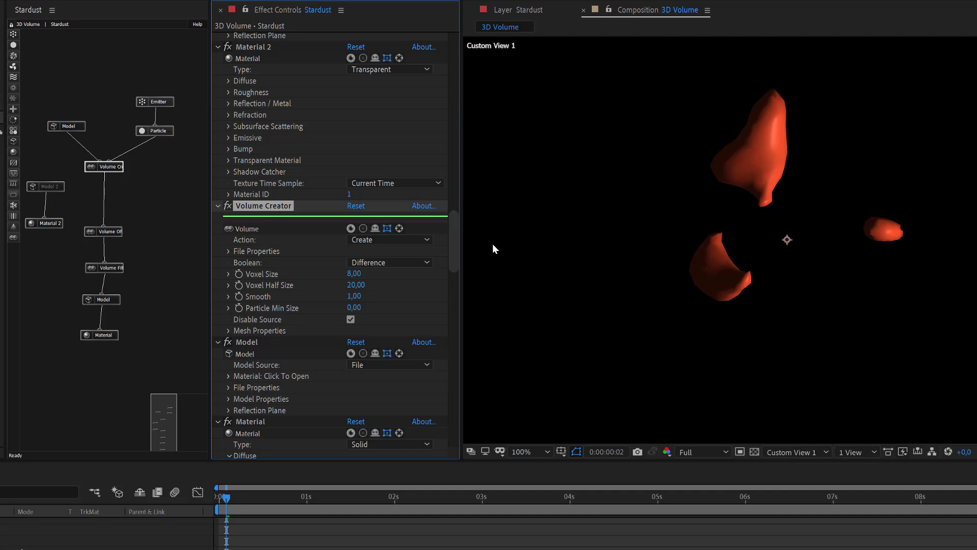
- Check how the particles cut into the letter at several frames between 0:00:00:01 and 0:00:01:05
click(241, 498)
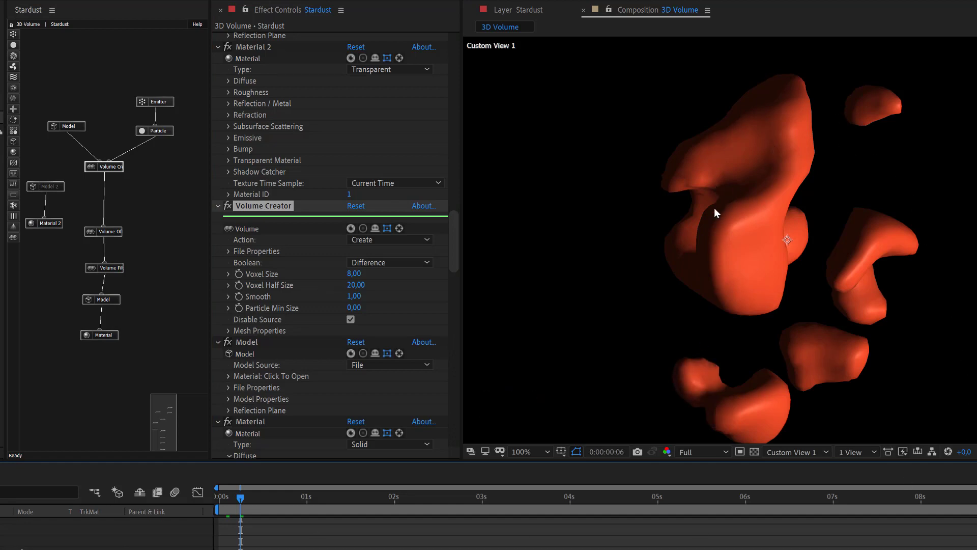
key(Num_Lock)
click(265, 497)
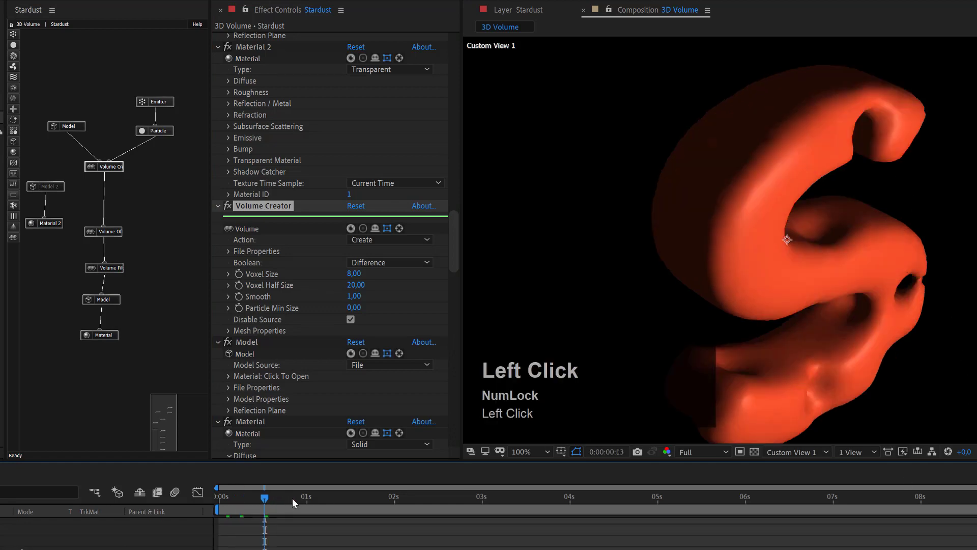
click(299, 498)
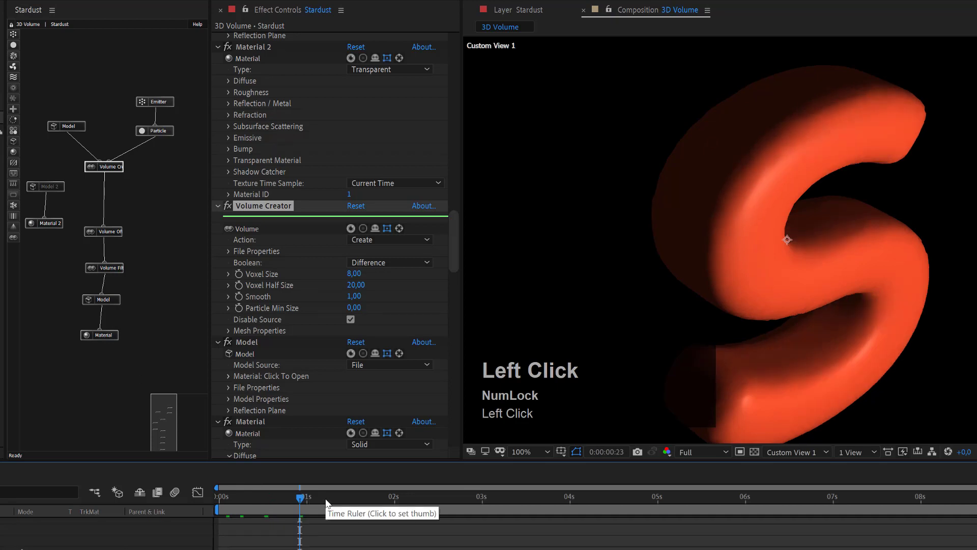
click(325, 499)
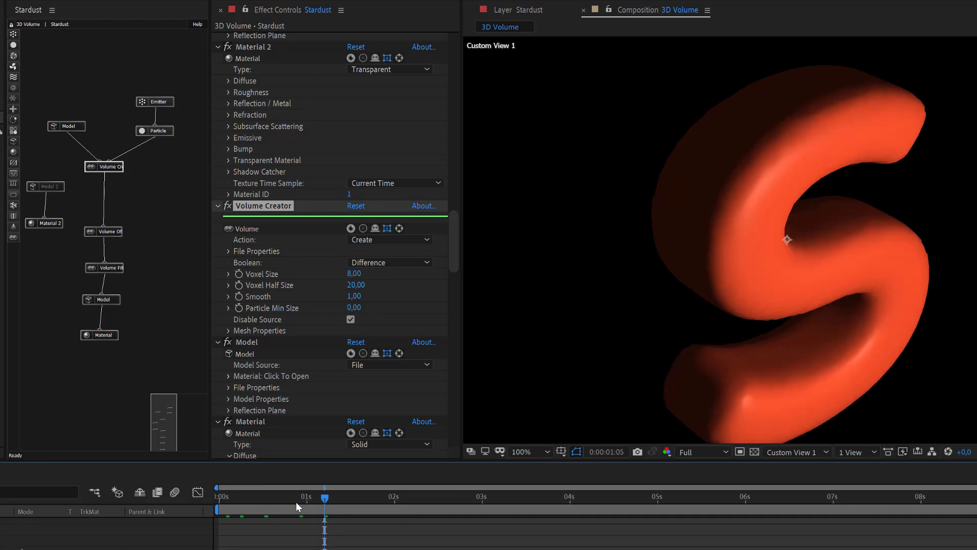
click(255, 496)
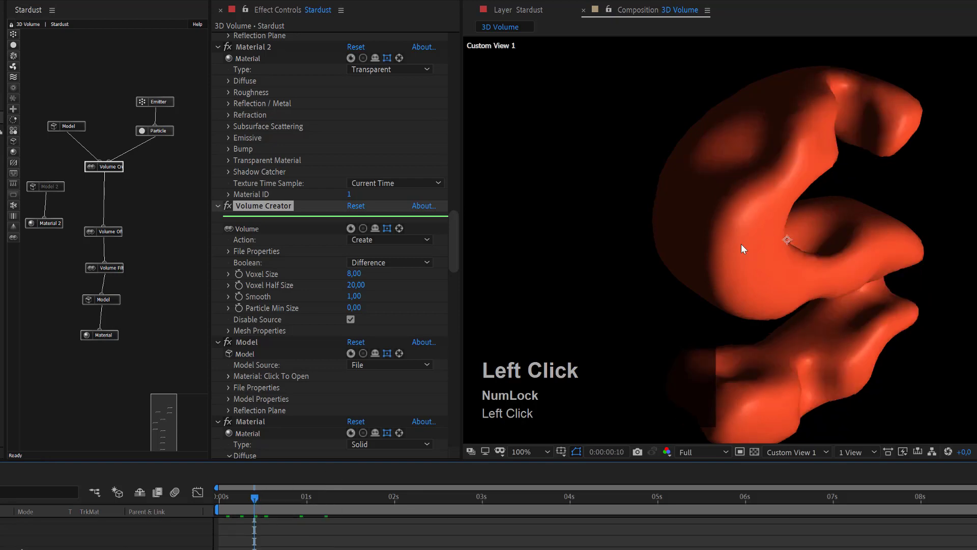
drag(255, 497, 223, 498)
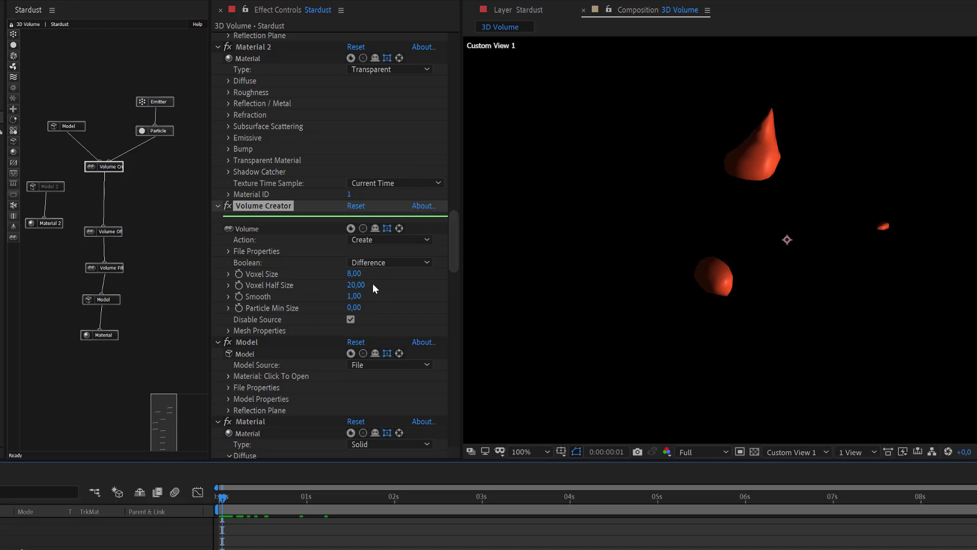
- Set the Emitter node's Particles Per Second to 20000
scroll(374, 288, up, 5)
click(167, 107)
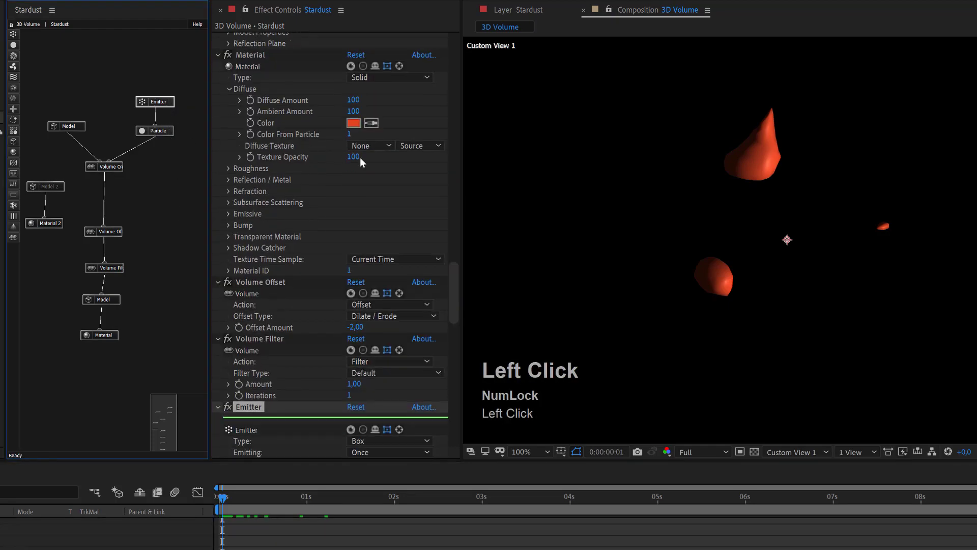
scroll(367, 166, up, 4)
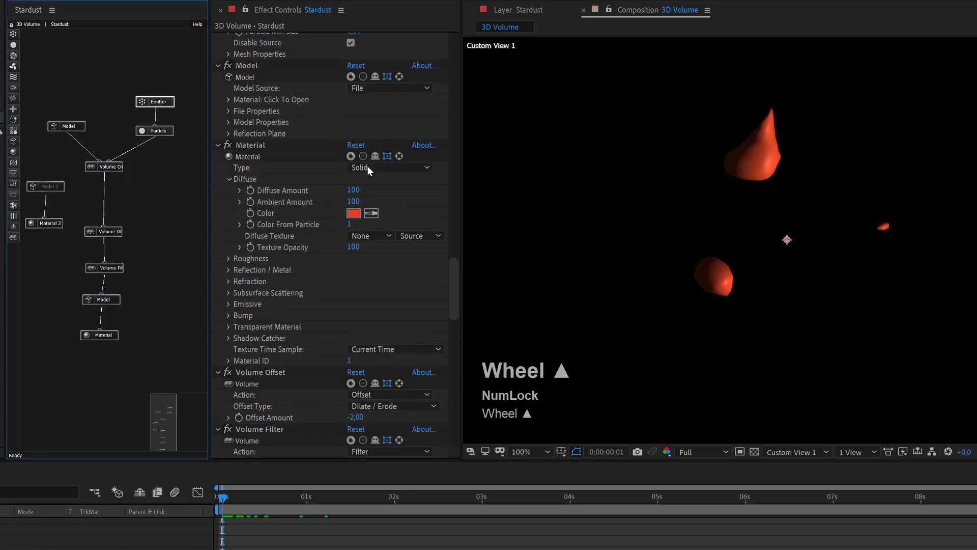
click(157, 104)
scroll(313, 332, down, 3)
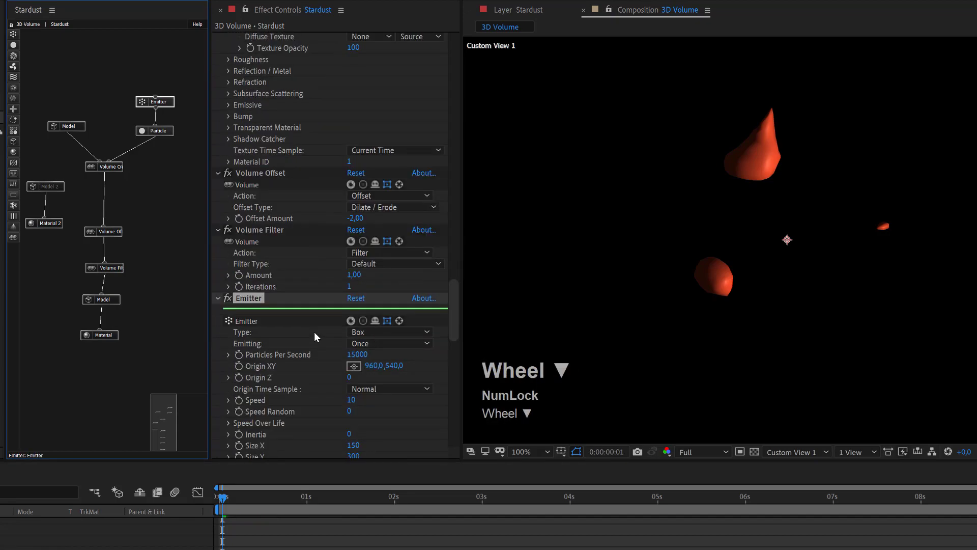
click(364, 355)
text(20)
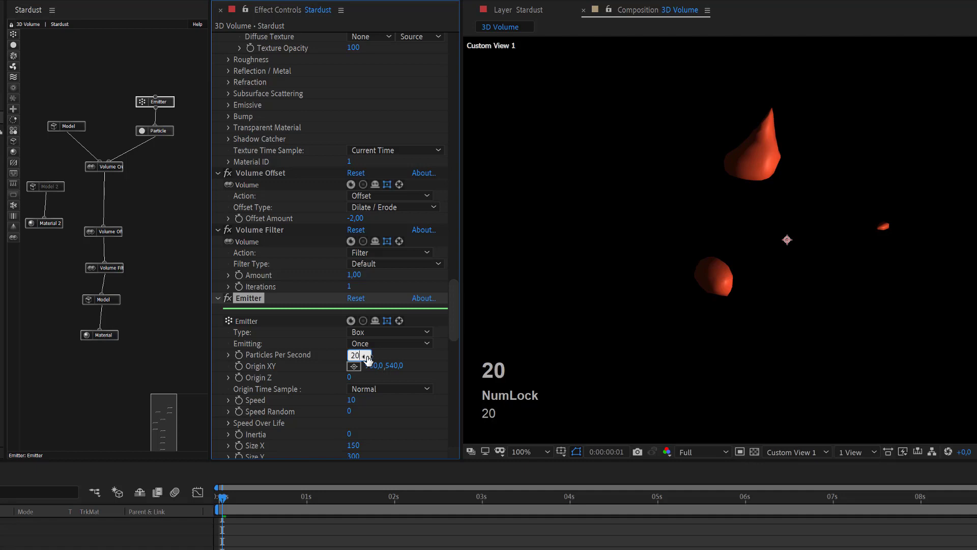
text(000)
key(Return)
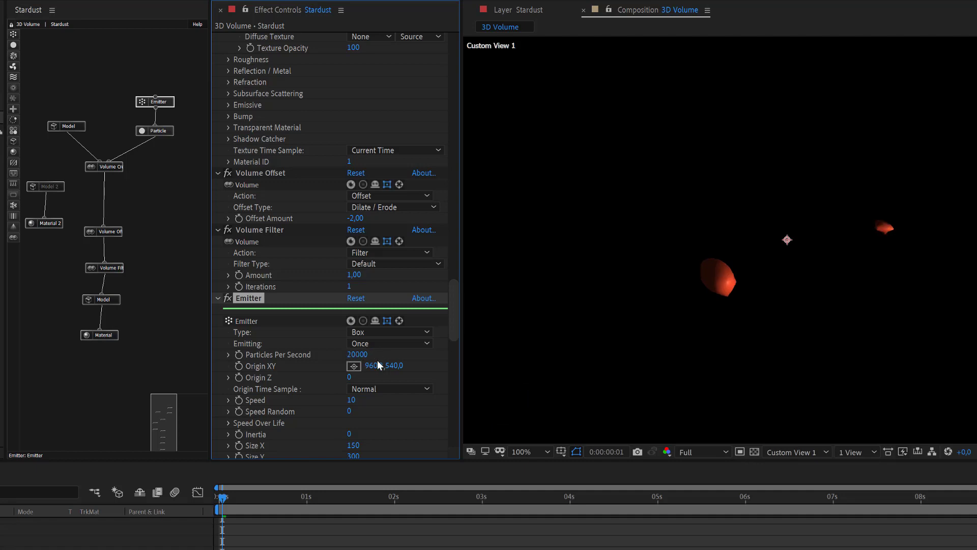
- Set the Particle node's Size to 36 pixels and its Size Random to 90
scroll(392, 379, down, 5)
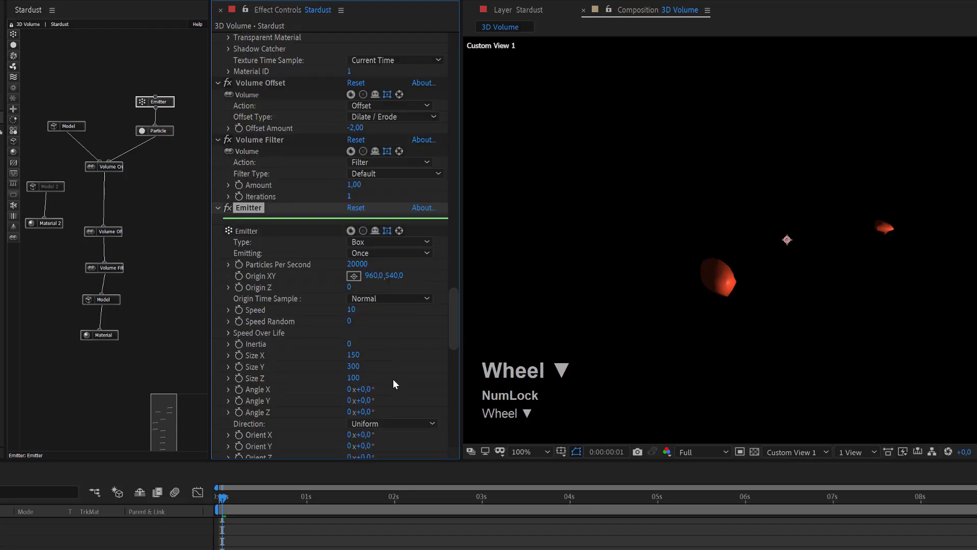
click(158, 133)
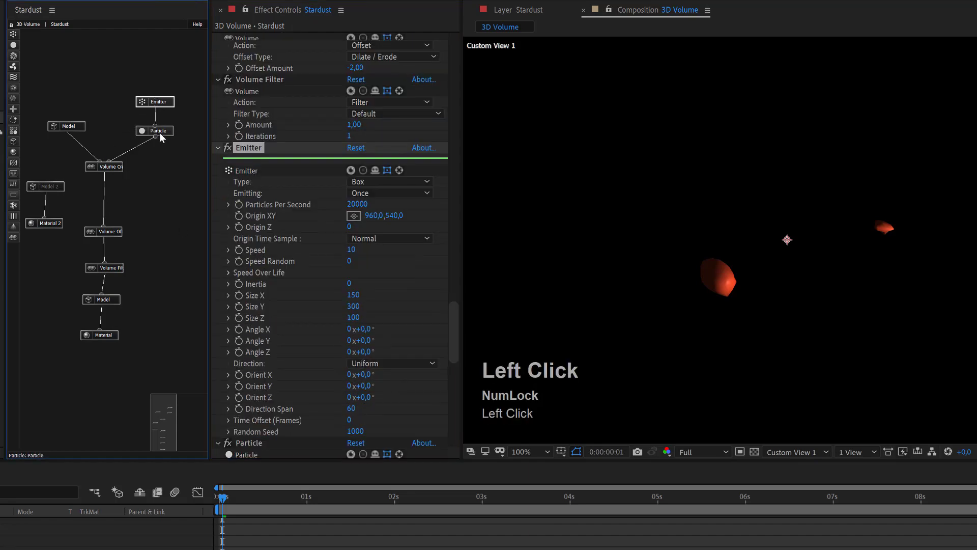
scroll(379, 305, down, 7)
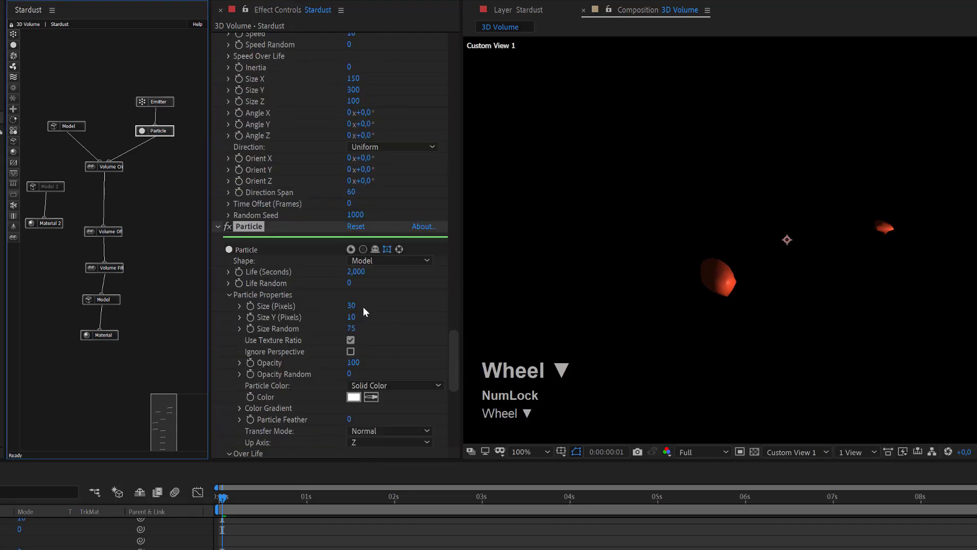
click(351, 306)
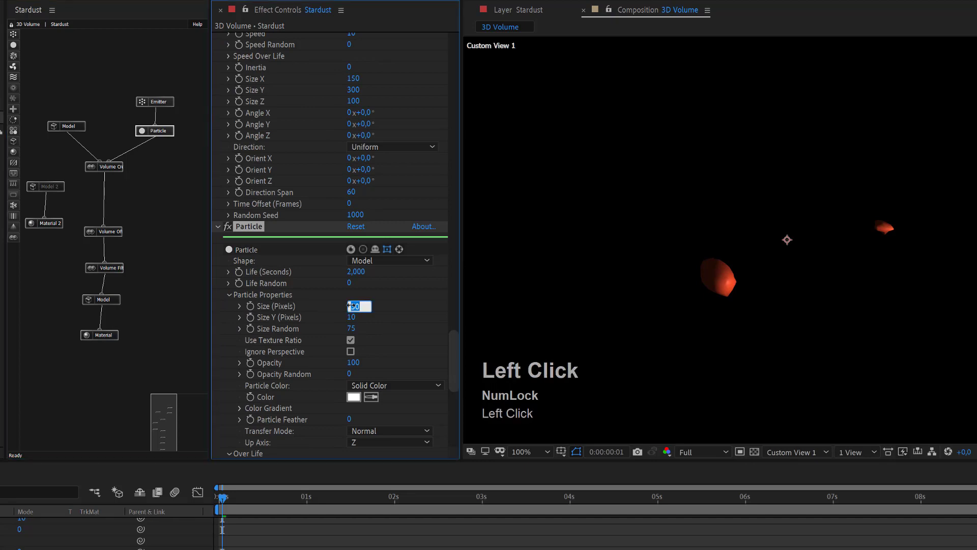
text(36)
key(Return)
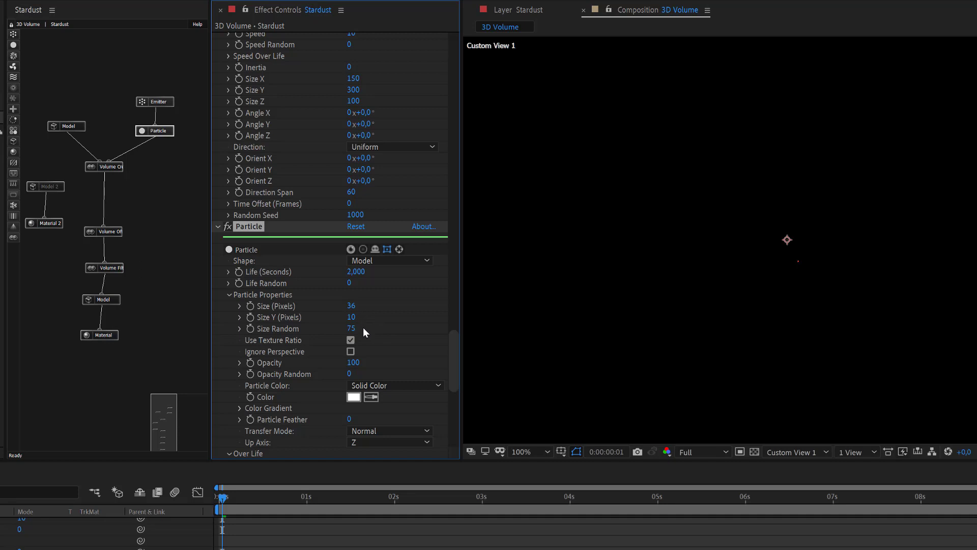
click(355, 330)
text(90)
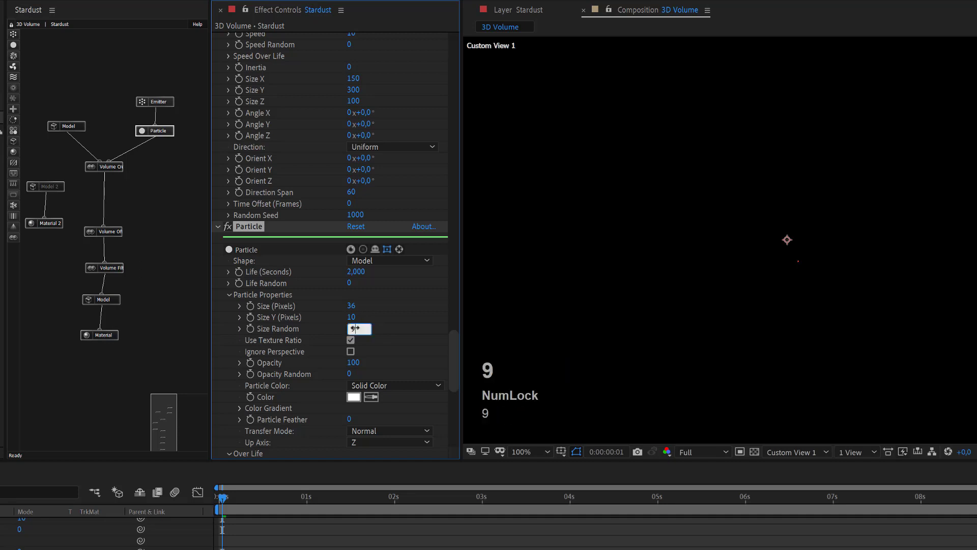
key(Return)
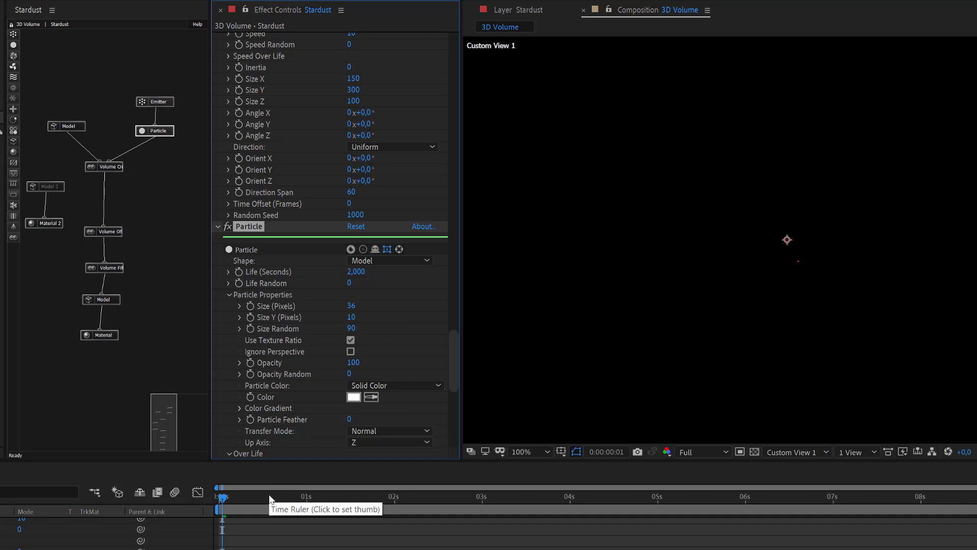
- Limit the work area to the range from 0:00:00:01 to 0:00:02:00 and play back the animation
key(b)
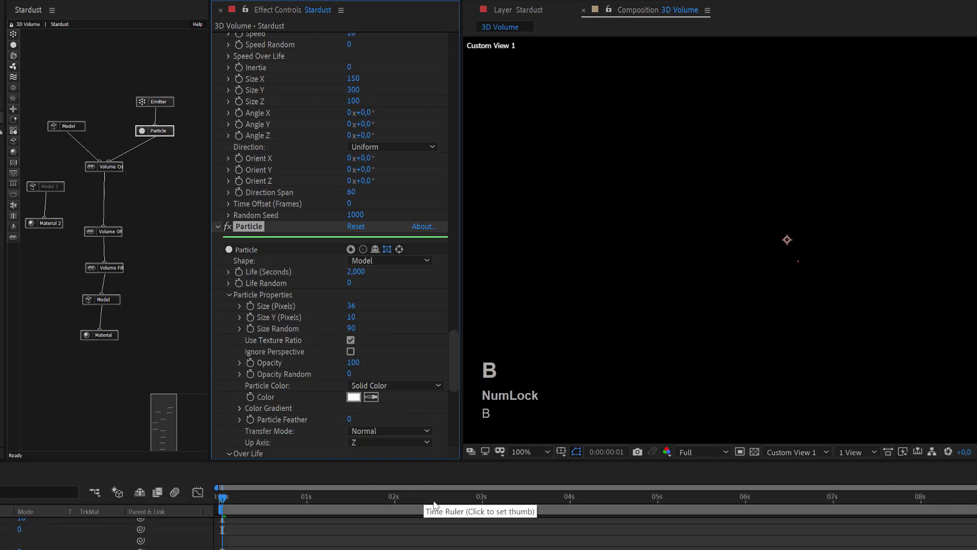
click(394, 499)
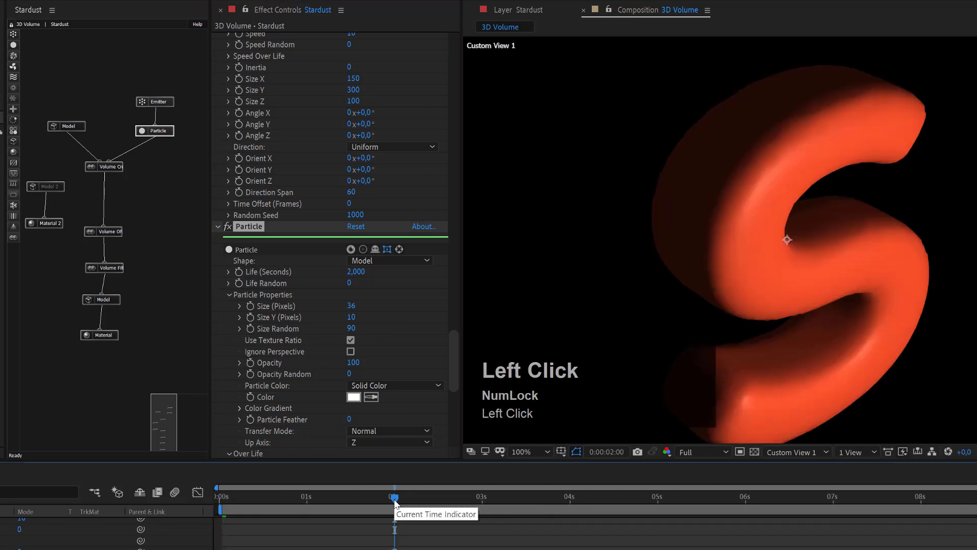
key(n)
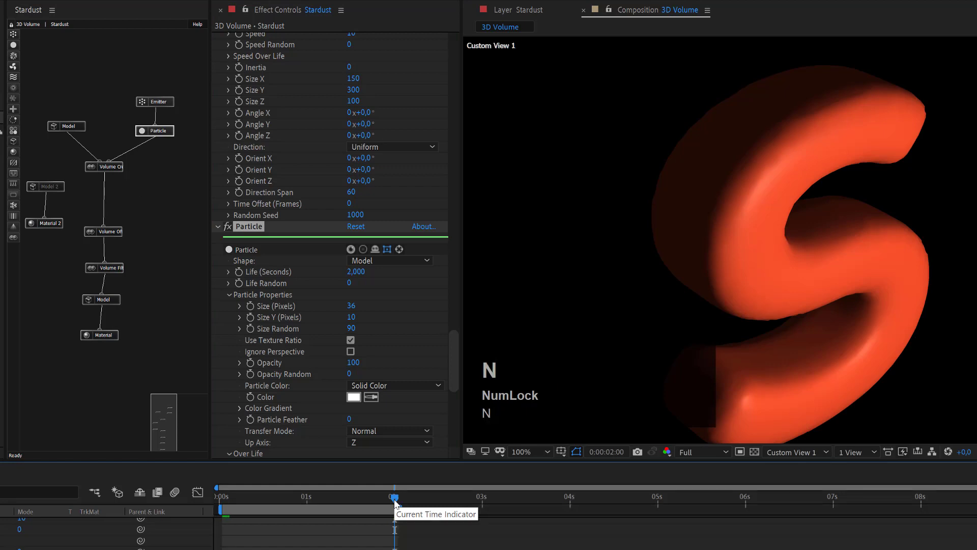
key(space)
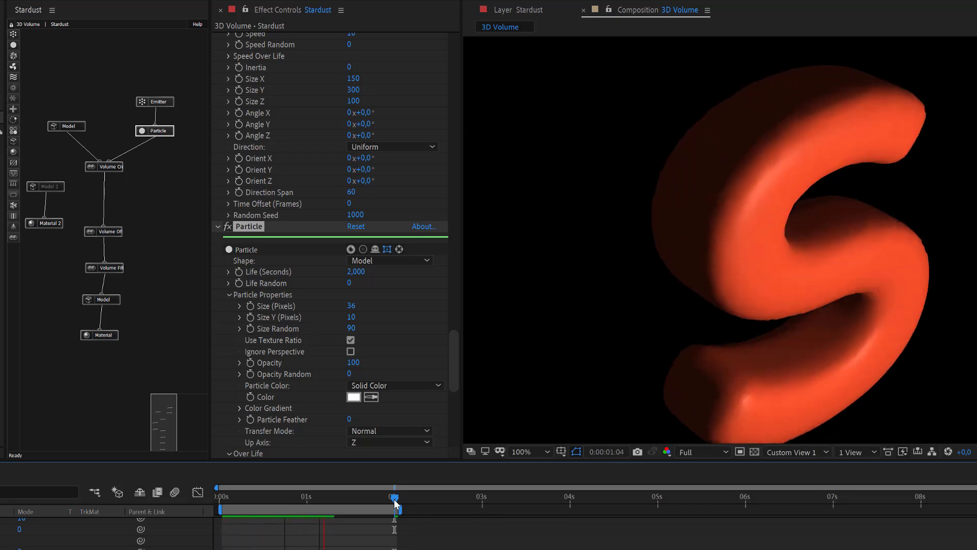
key(space)
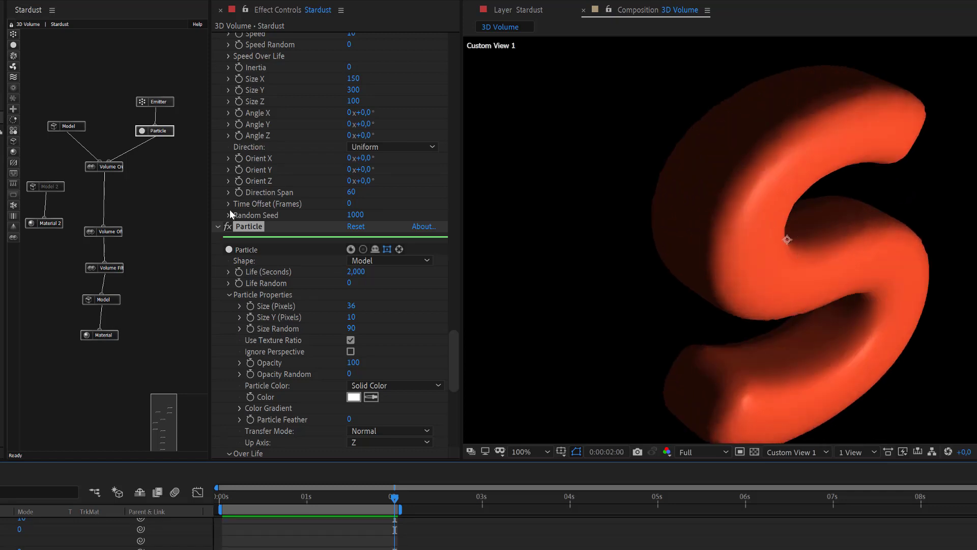
- Set the Volume Creator's Voxel Size to 2 and play back the animation
click(118, 166)
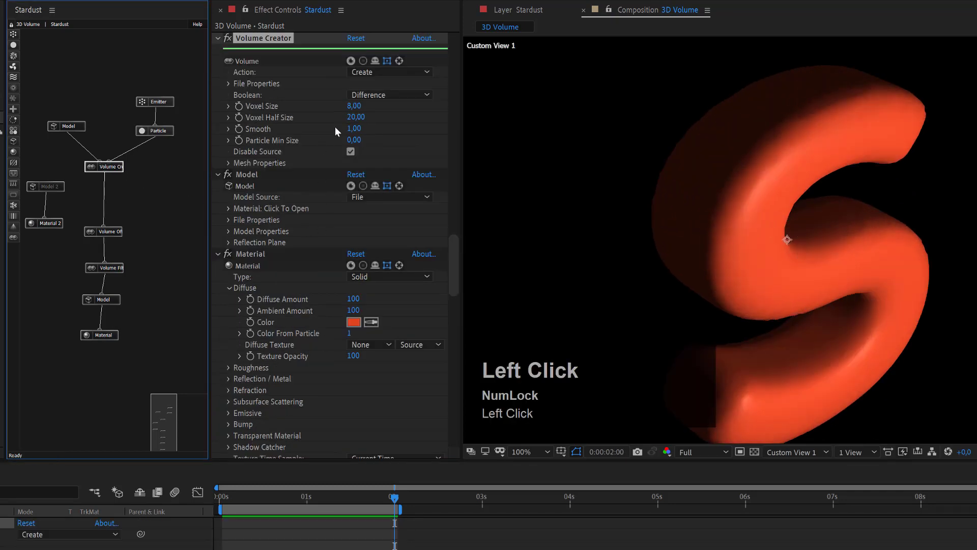
click(354, 107)
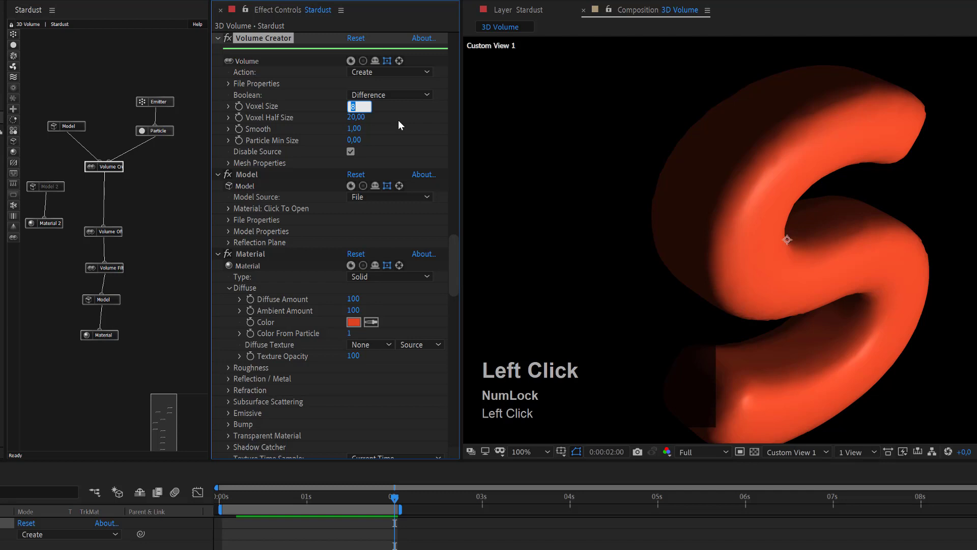
text(2)
click(398, 120)
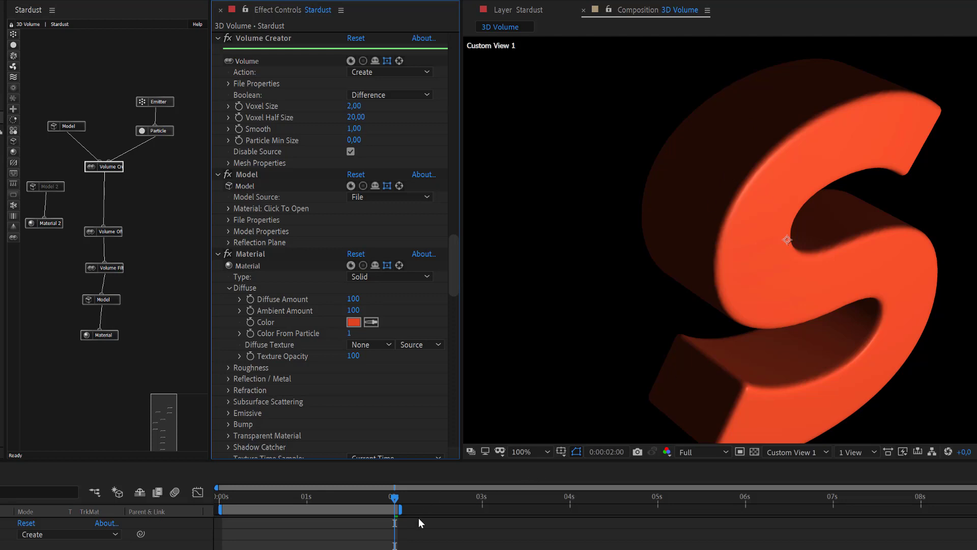
key(space)
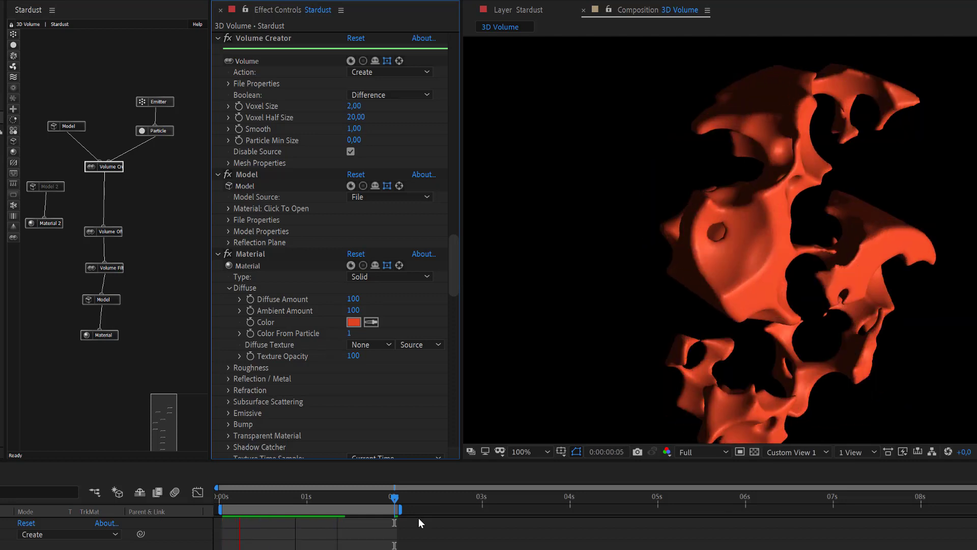
key(space)
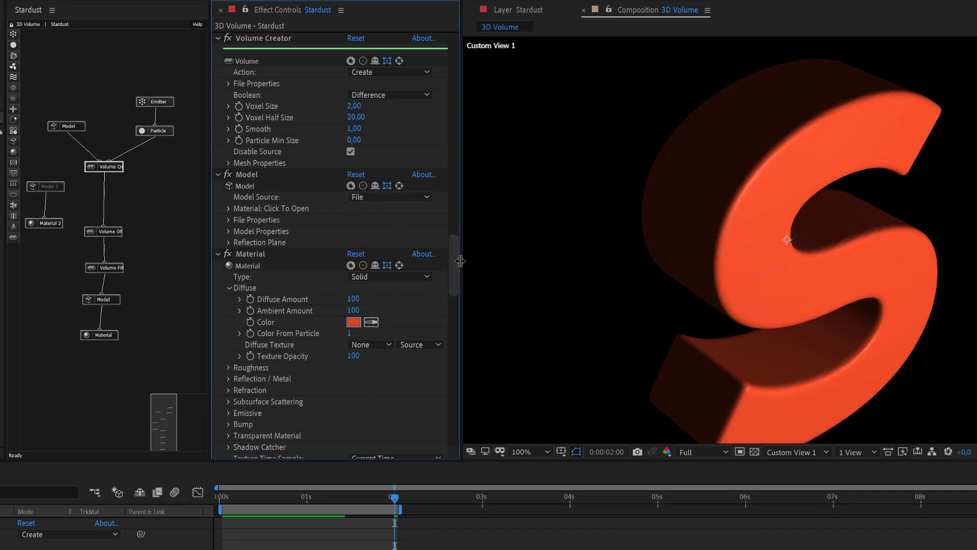
- Expand the Cache Folder settings in Stardust's Render Settings and save the project as Noise In (converted).aep
scroll(437, 534, up, 10)
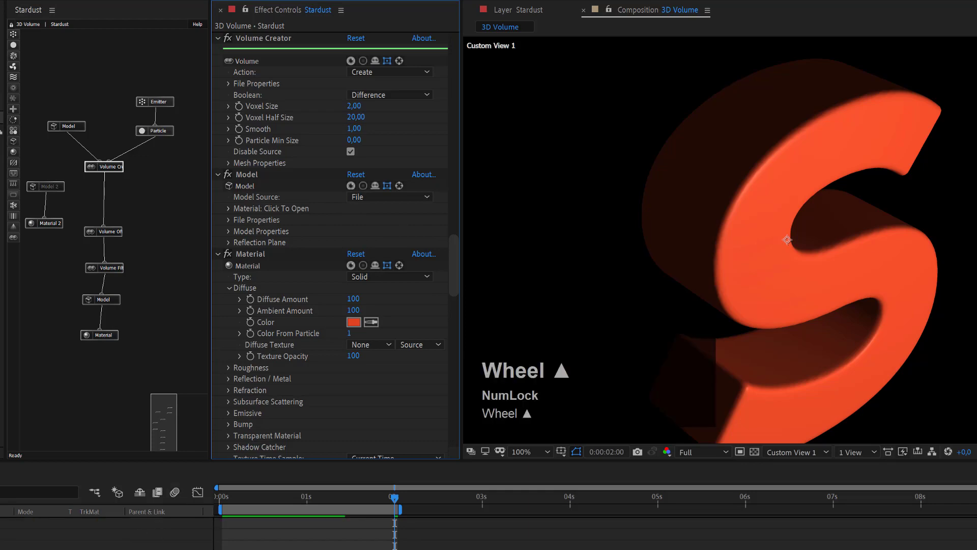
click(438, 543)
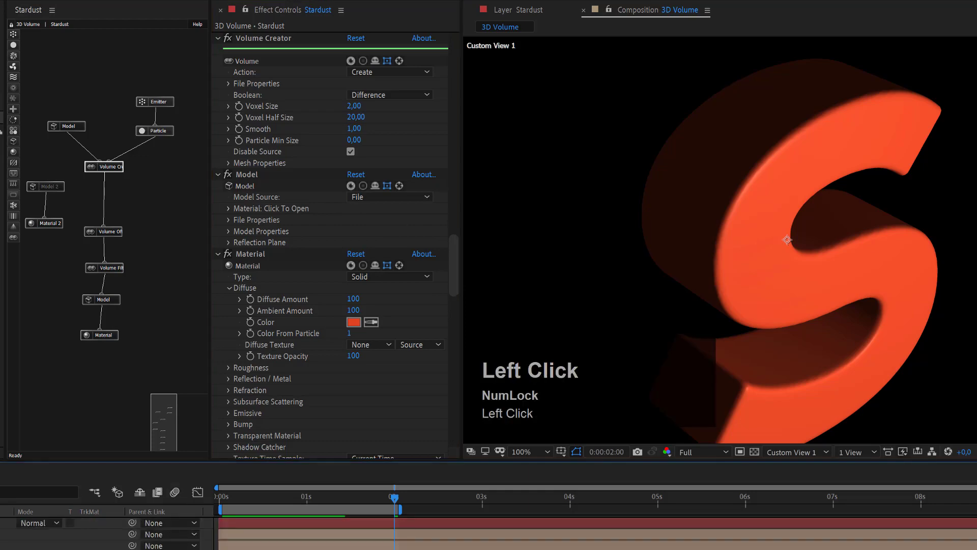
scroll(285, 128, up, 5)
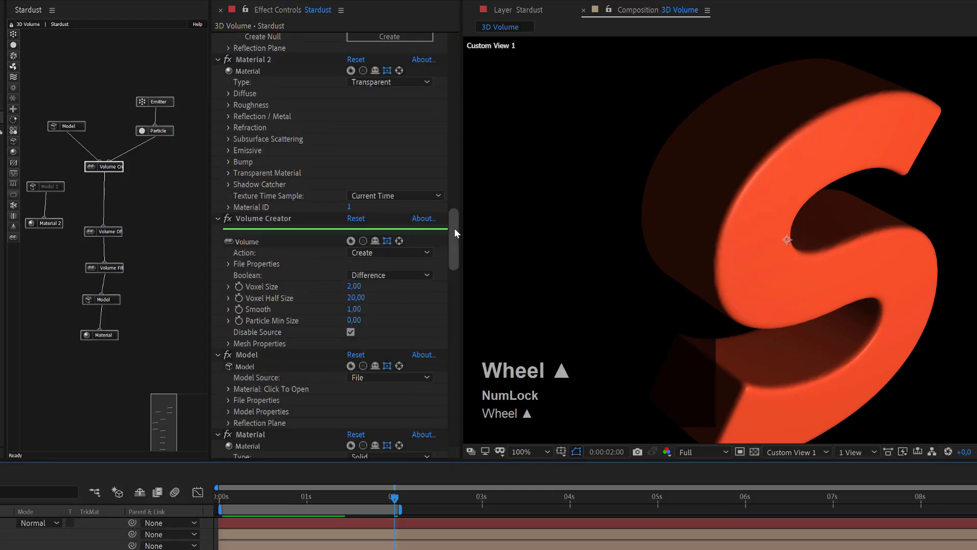
click(455, 179)
drag(463, 33, 463, 24)
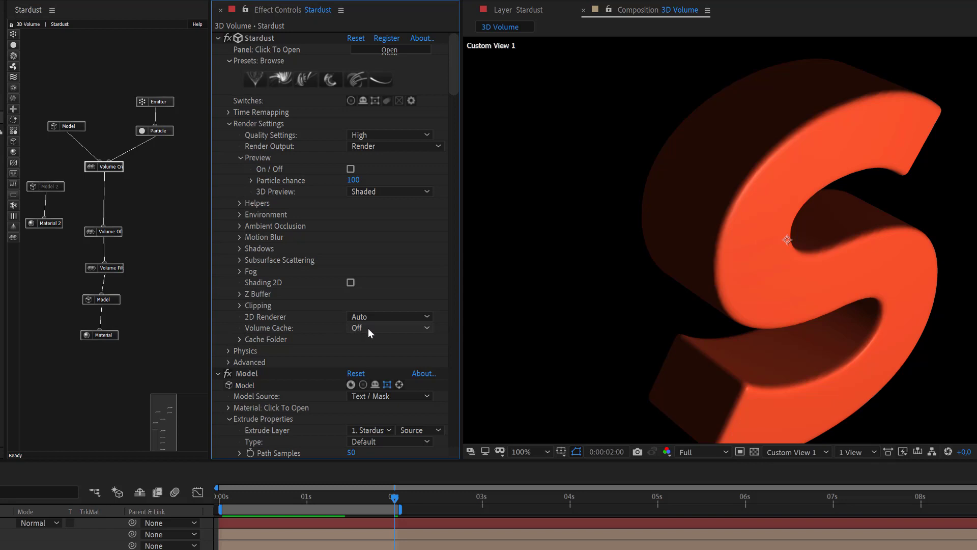
click(239, 339)
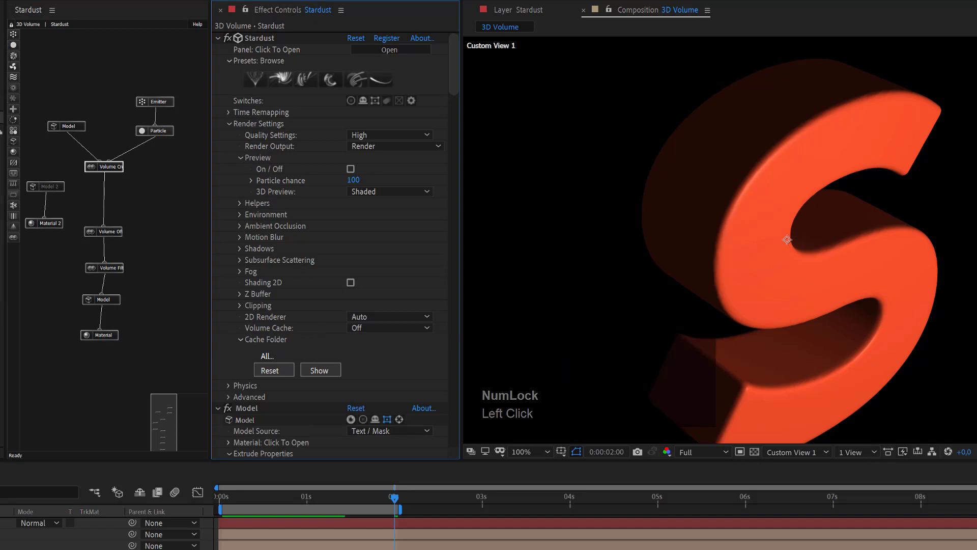
key(ctrl+s)
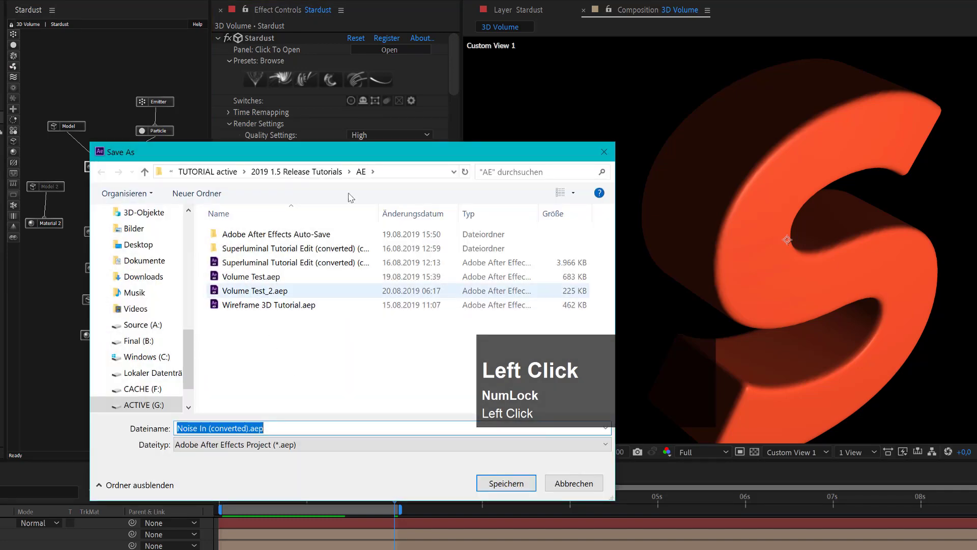
click(506, 483)
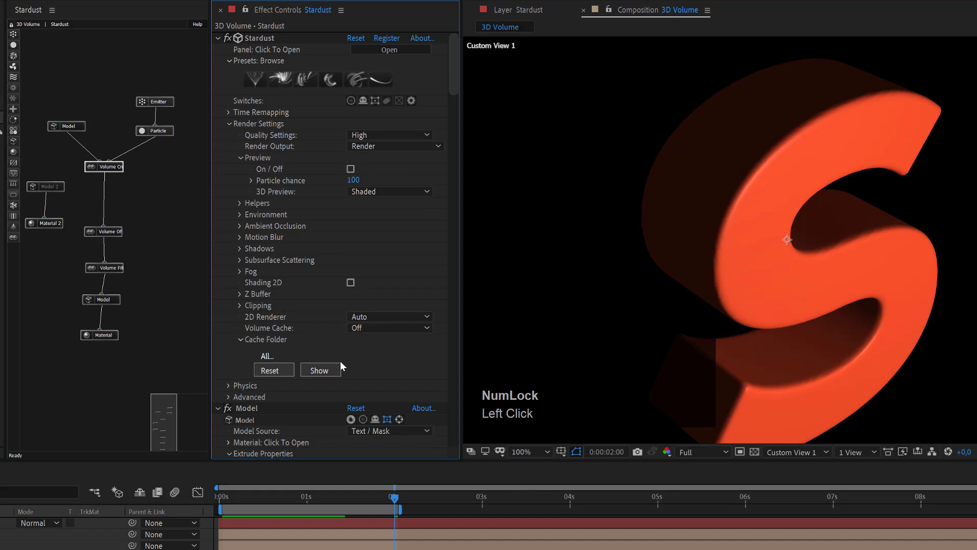
- Set Stardust's Volume Cache to On and play back the animation to generate the cache
click(358, 329)
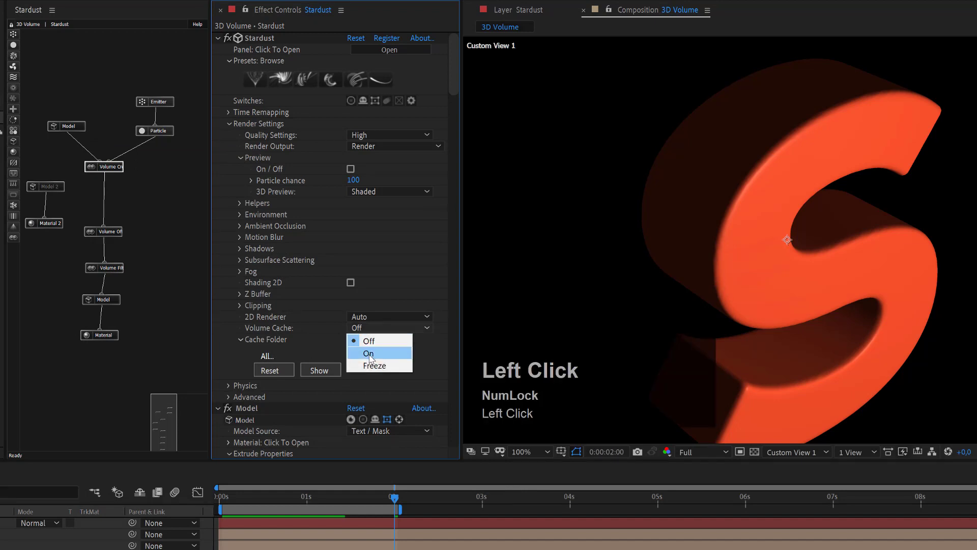
click(369, 353)
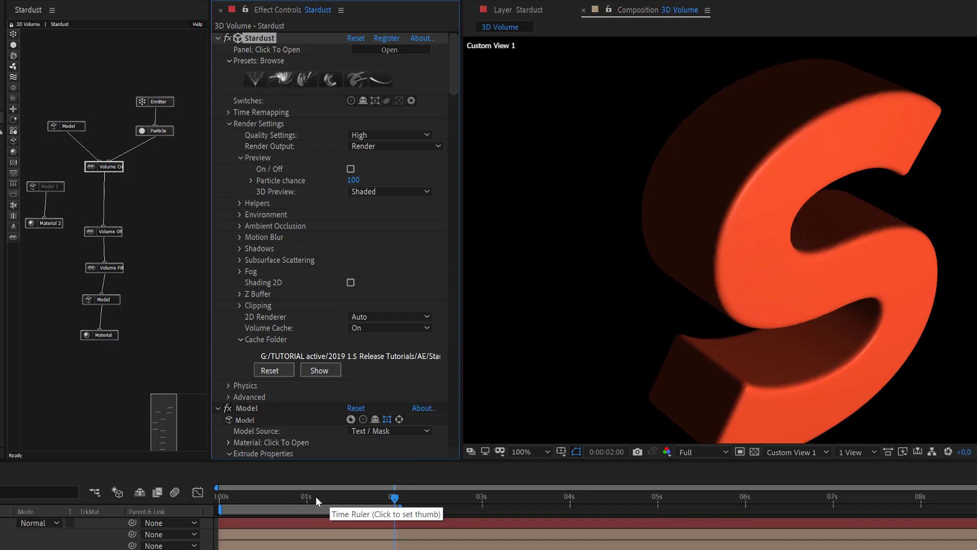
key(space)
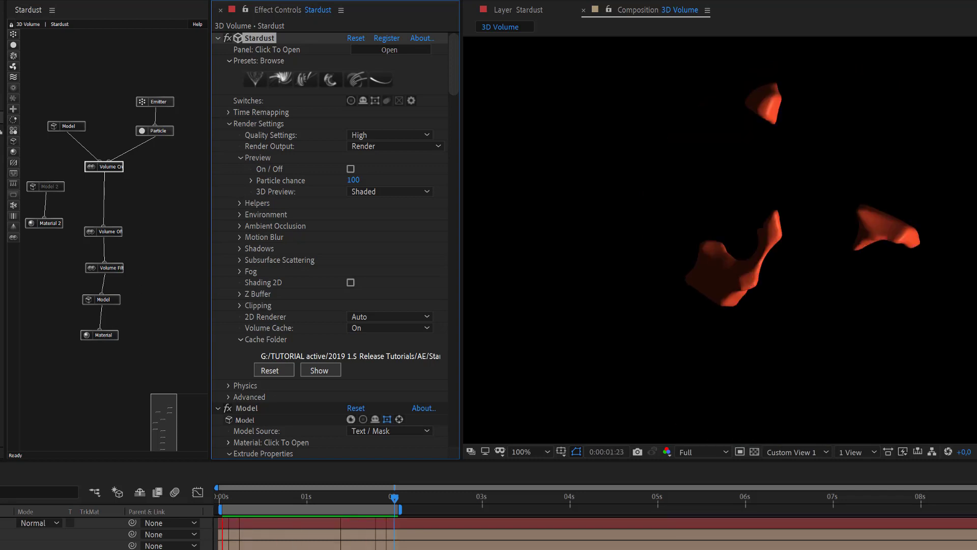
key(space)
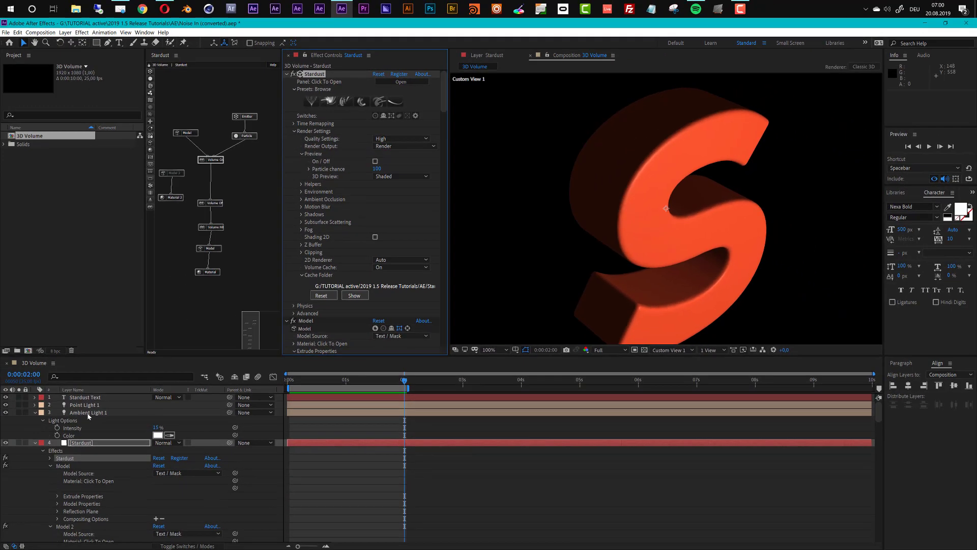
- Change the color of Point Light 1 to purple and play back the animation
click(84, 405)
key(a)
key(a)
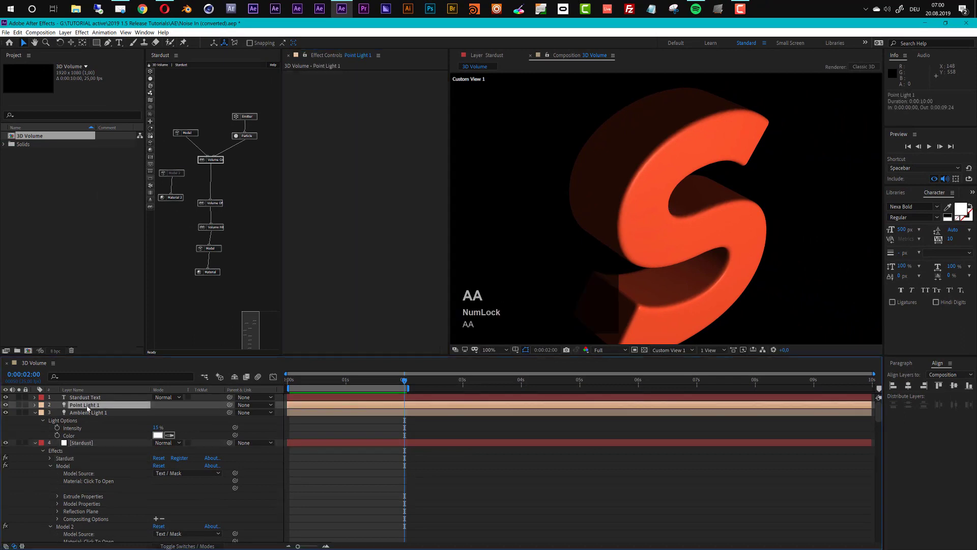
click(158, 427)
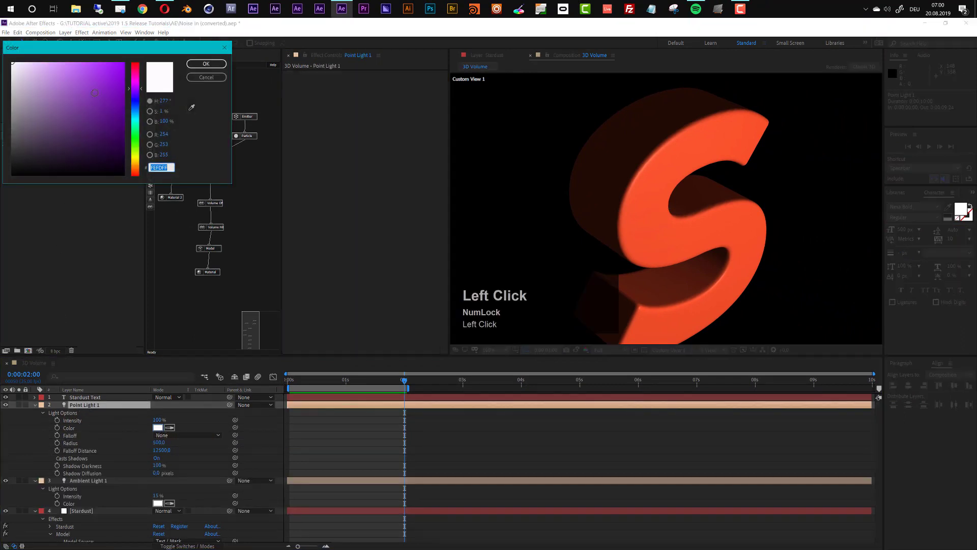
click(96, 71)
click(206, 64)
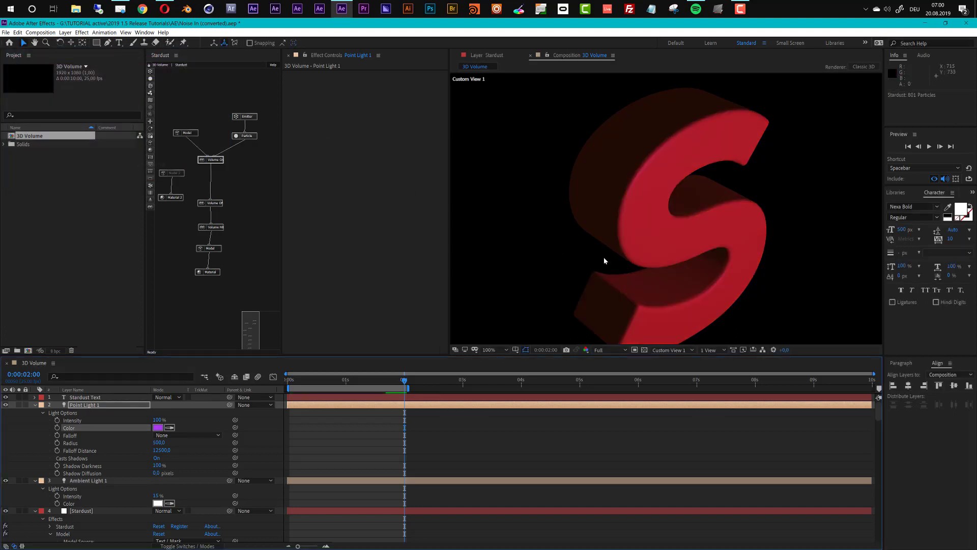
key(space)
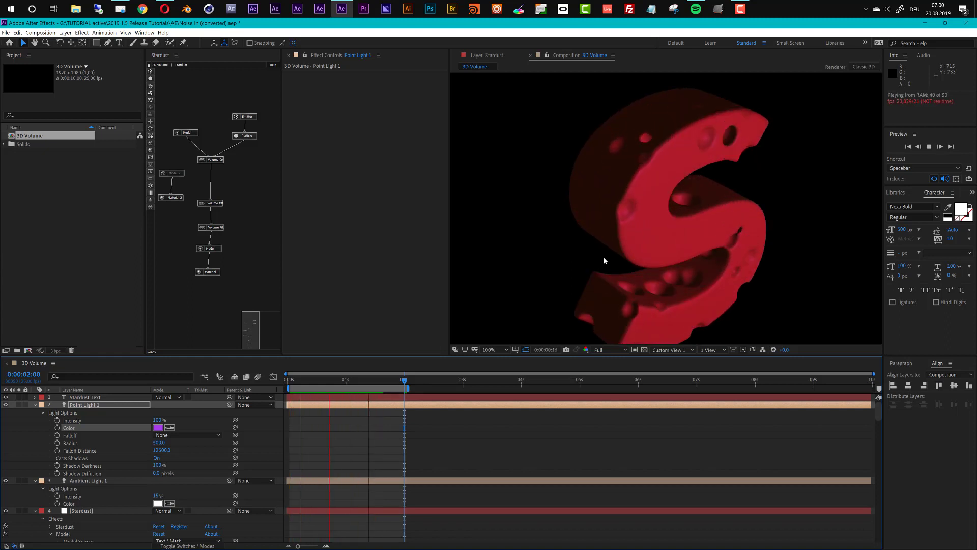
key(space)
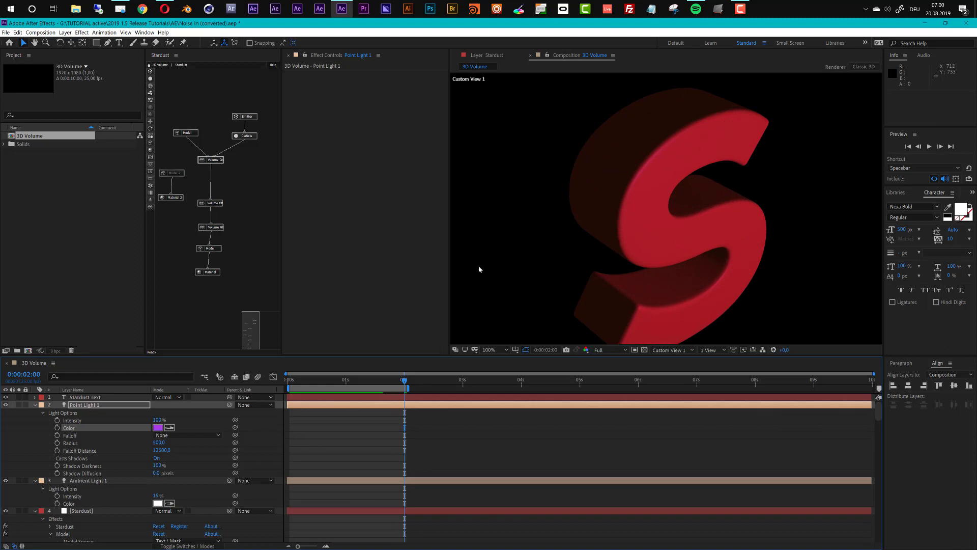
- Set the Volume Cache of the Stardust layer to Freeze
click(71, 512)
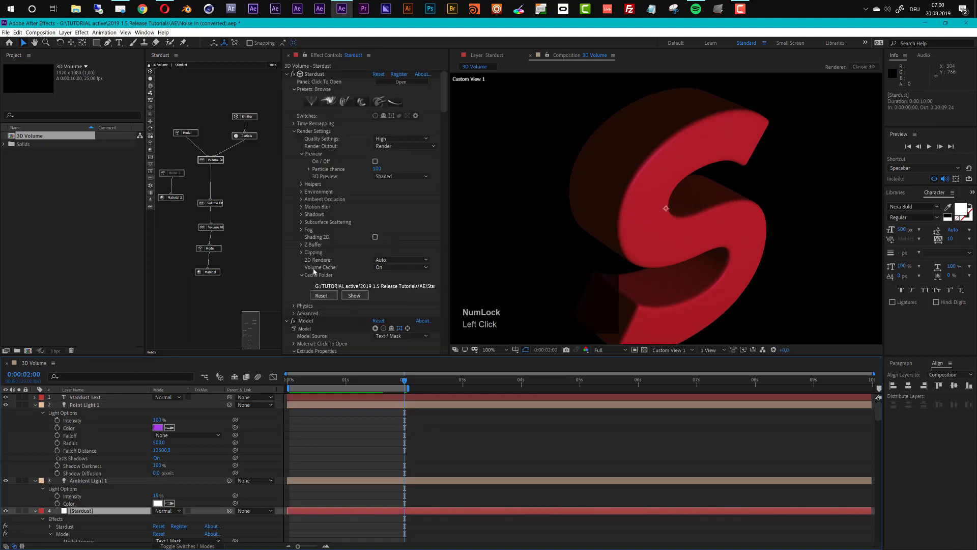
click(401, 267)
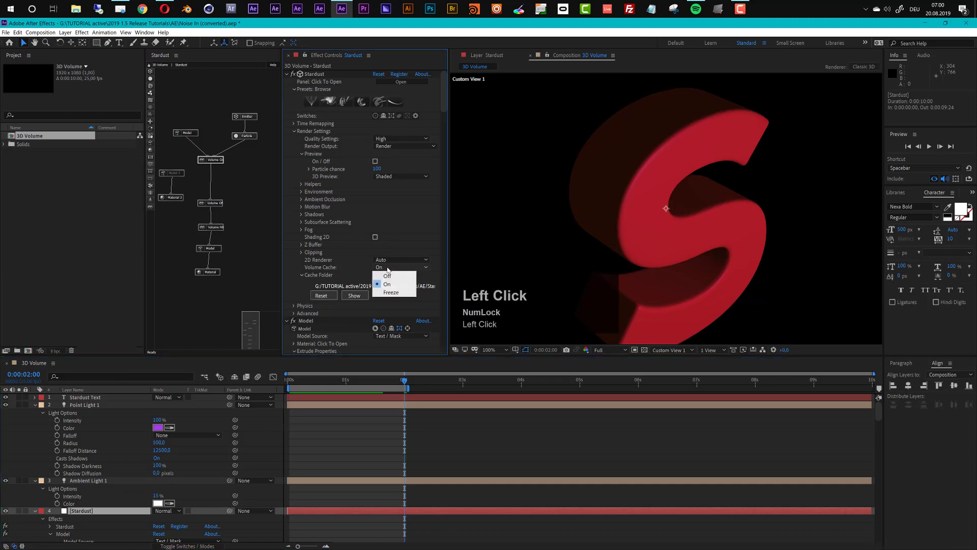
click(400, 292)
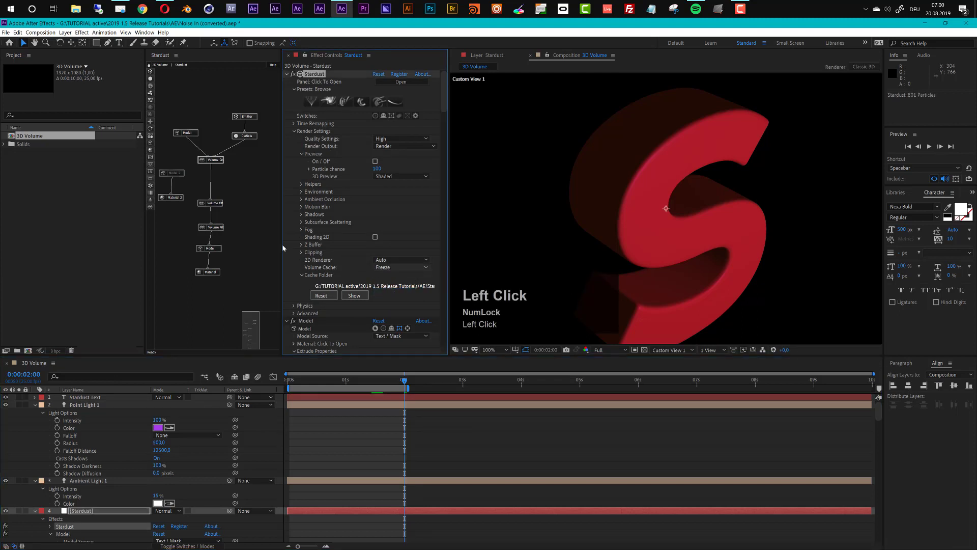
- Set the Volume Filter's Filter Type to Gaussian and its Amount to 5, and play back the frozen animation
click(210, 227)
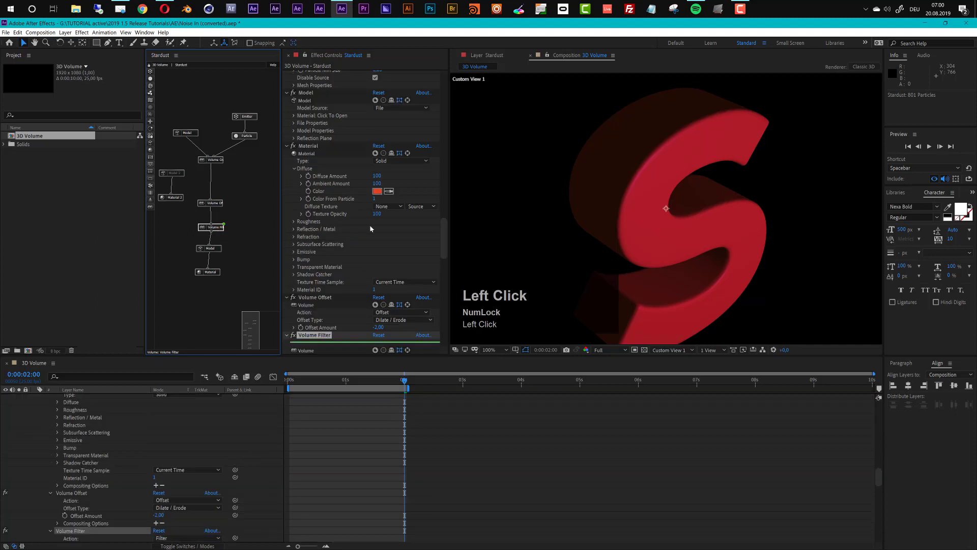
scroll(383, 311, down, 5)
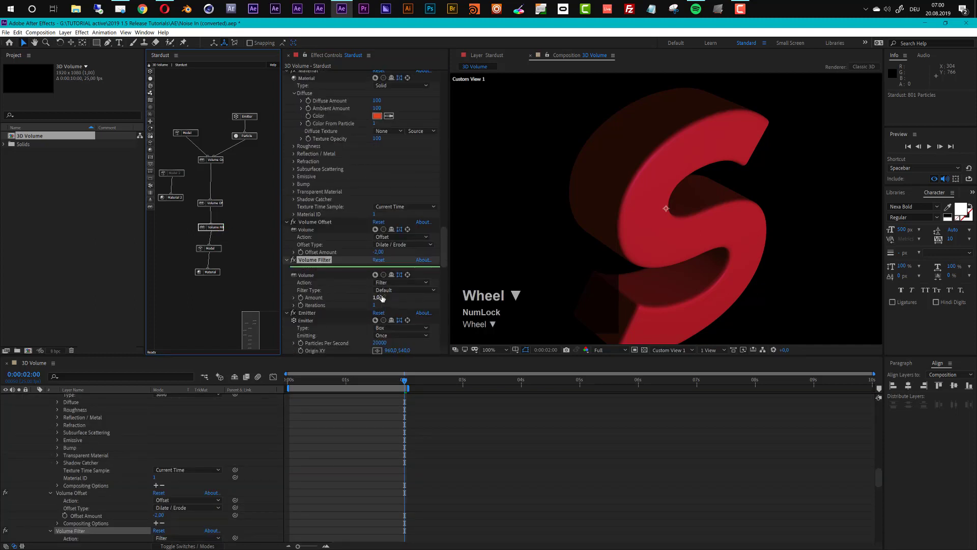
click(386, 290)
click(385, 300)
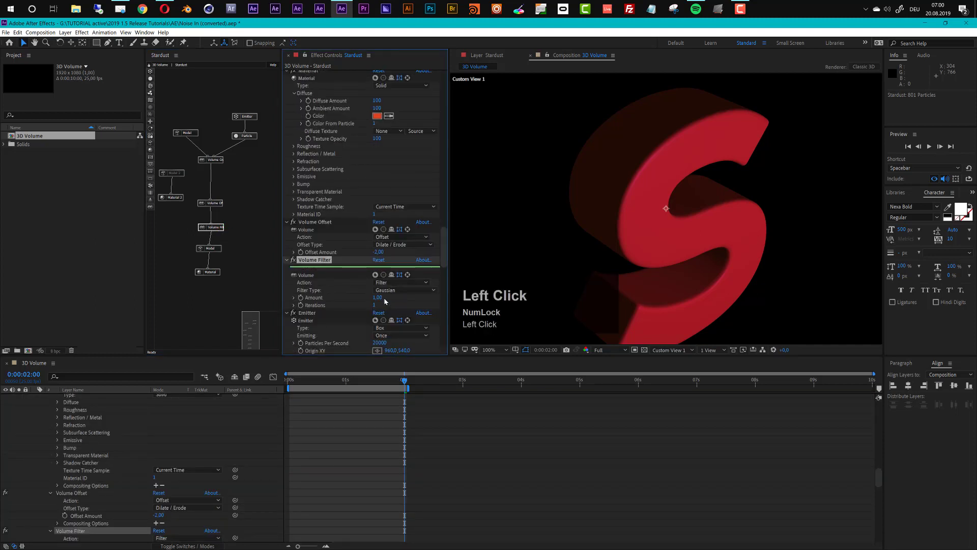
click(378, 299)
text(5)
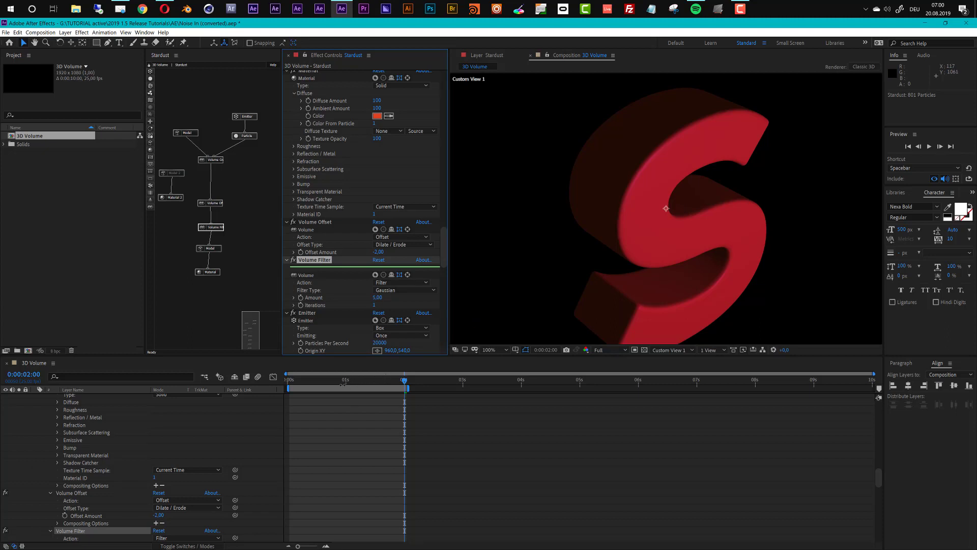
key(space)
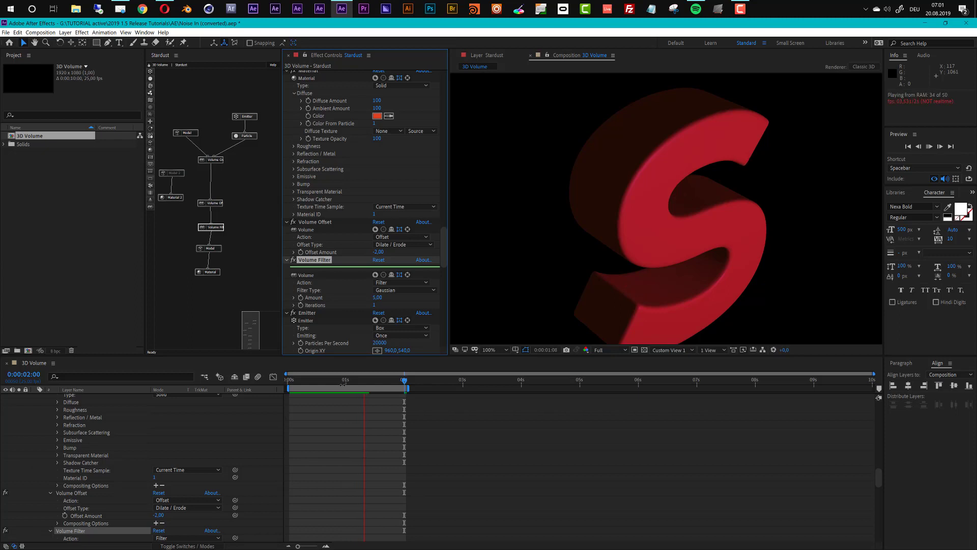
key(space)
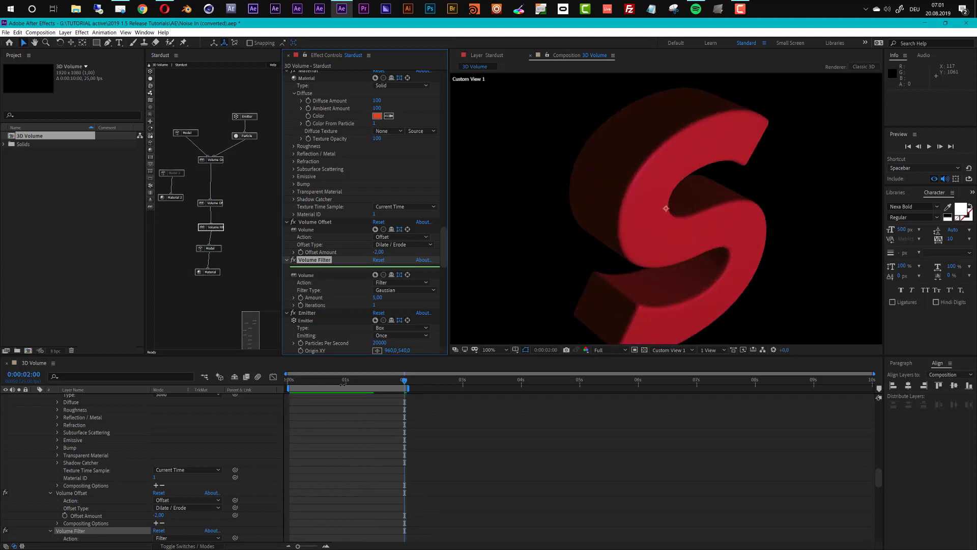
- Switch the Volume Cache to On, then play back the animation with the modified filter
drag(443, 237, 441, 70)
click(383, 268)
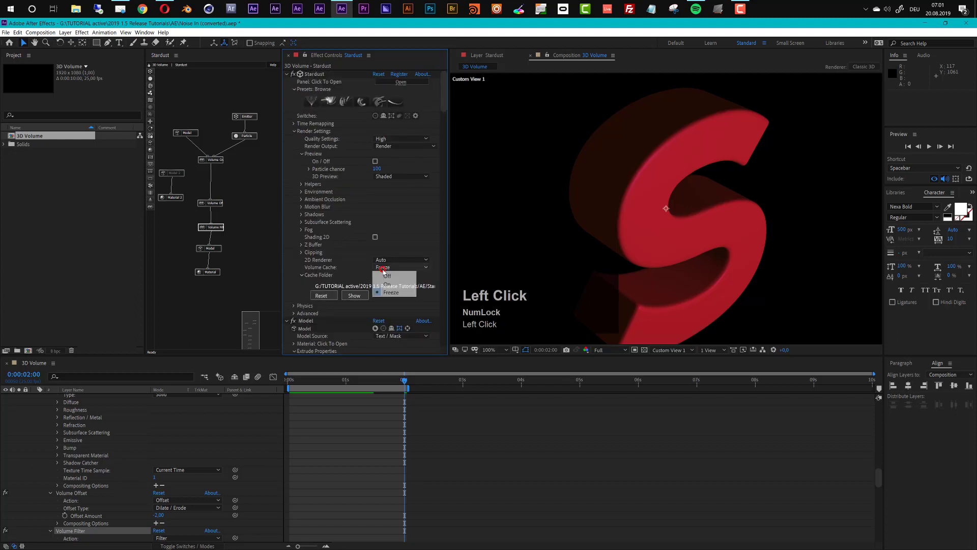
click(387, 281)
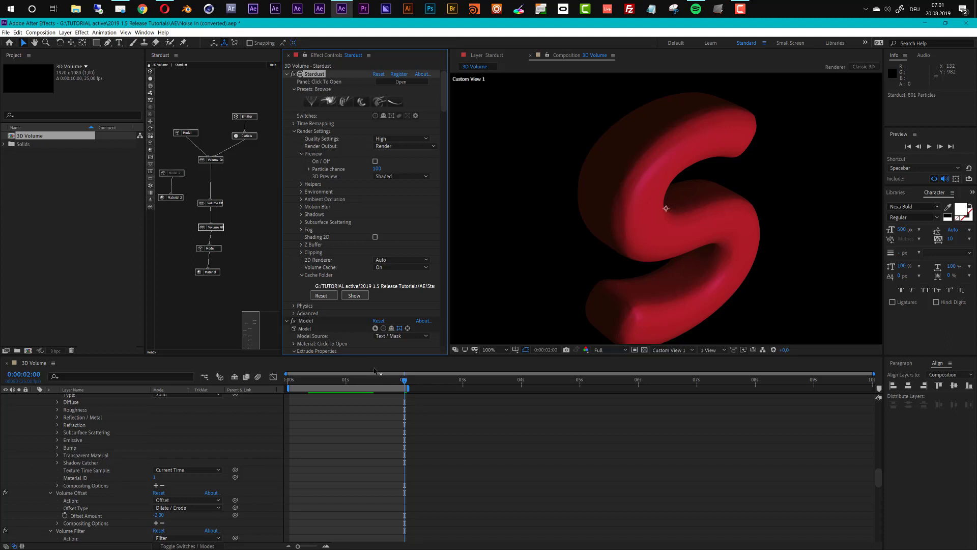
click(307, 380)
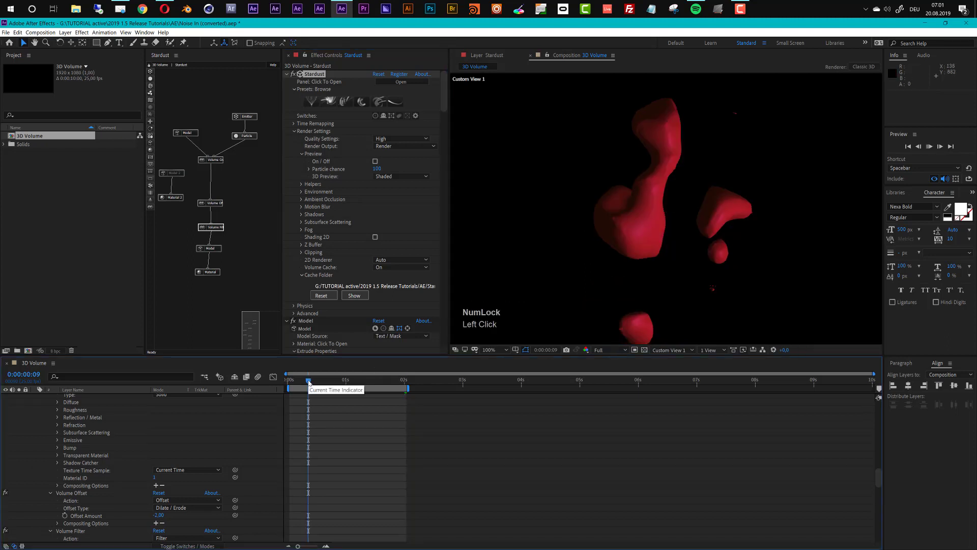
key(space)
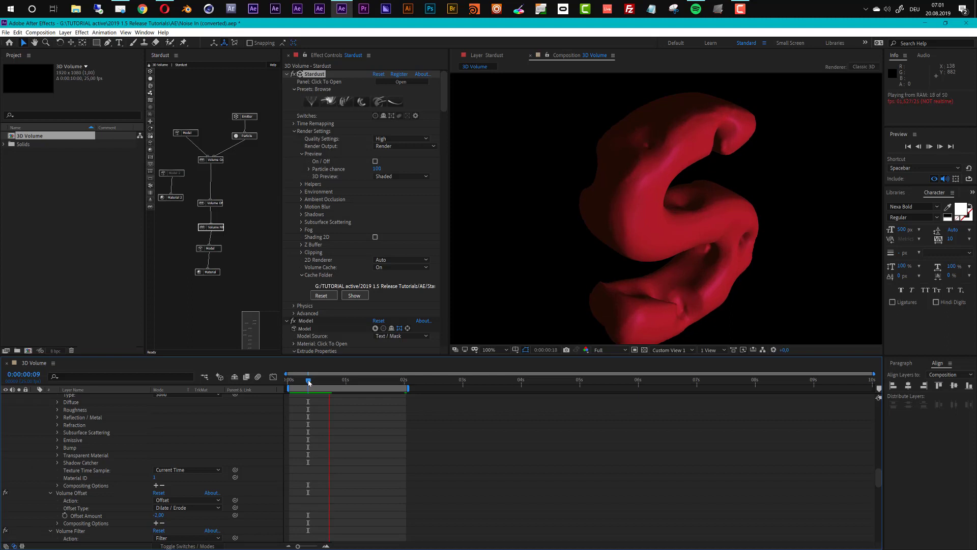
key(space)
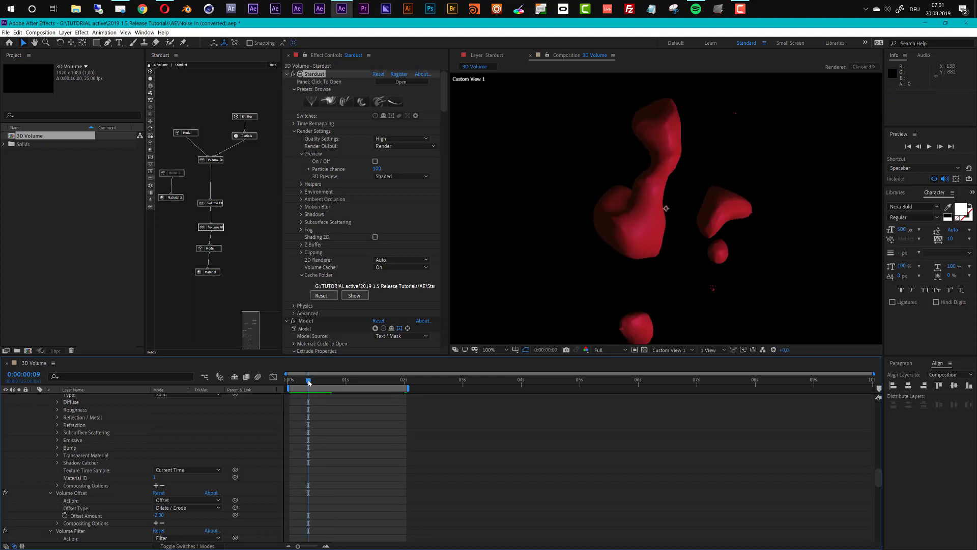
- Undo the Volume Cache switch and the Volume Filter type and Amount changes, and review the node settings
key(ctrl+z)
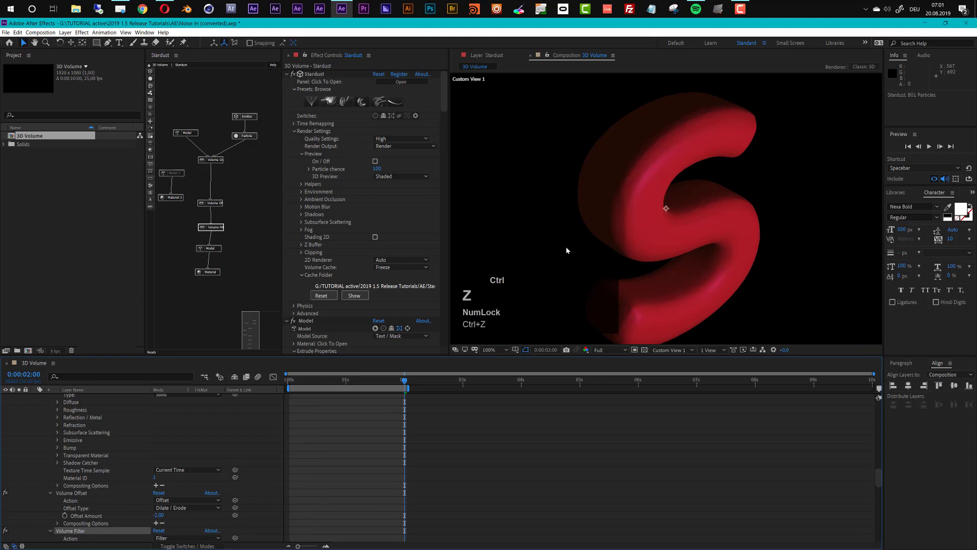
click(216, 229)
scroll(397, 282, down, 5)
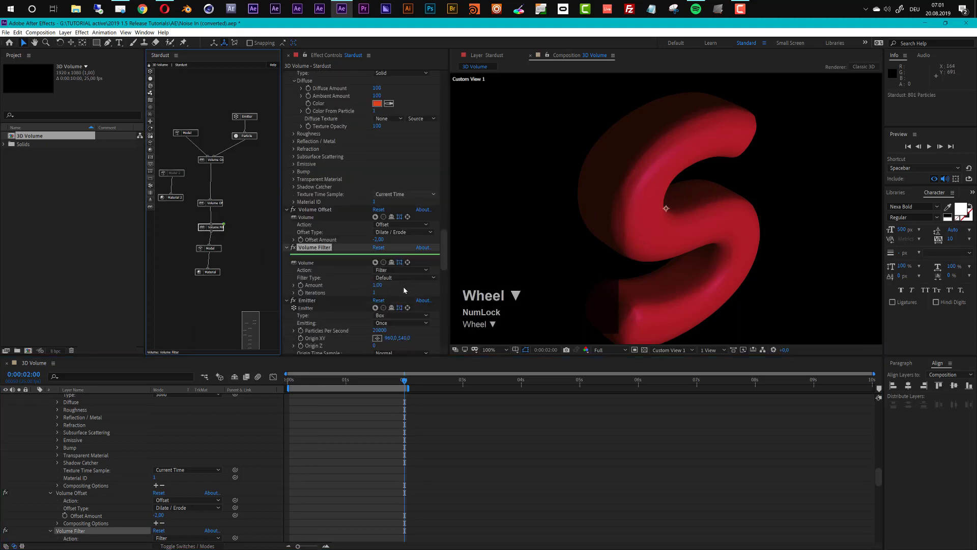
scroll(393, 264, up, 5)
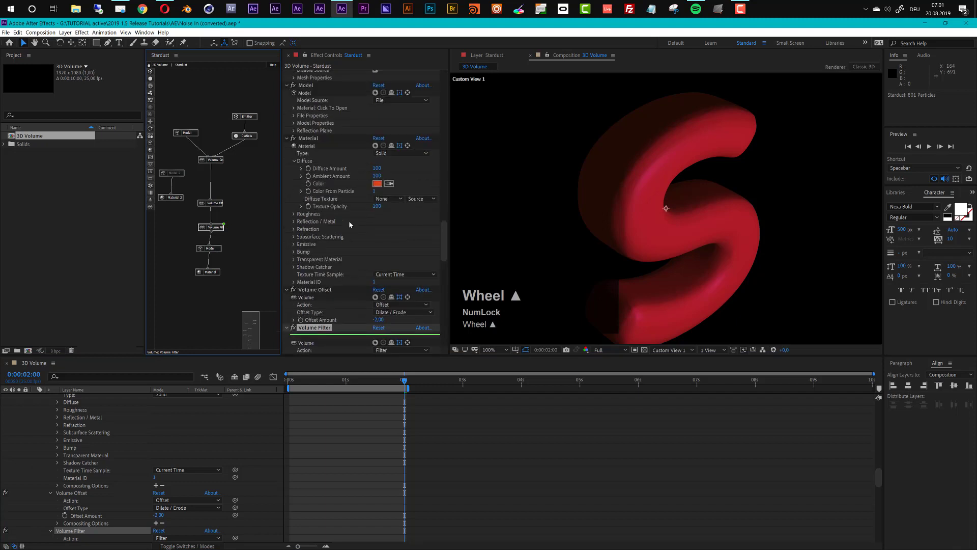
scroll(394, 259, up, 10)
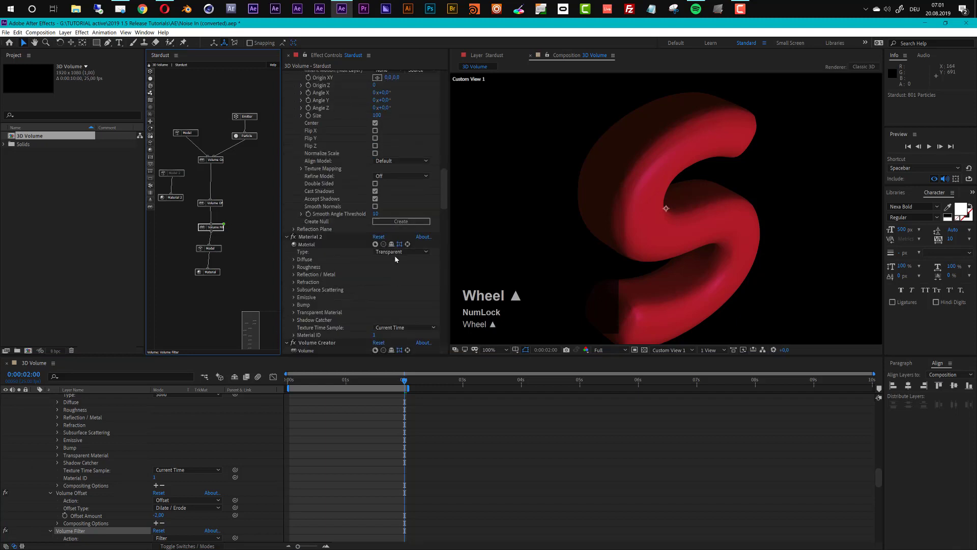
scroll(404, 198, up, 5)
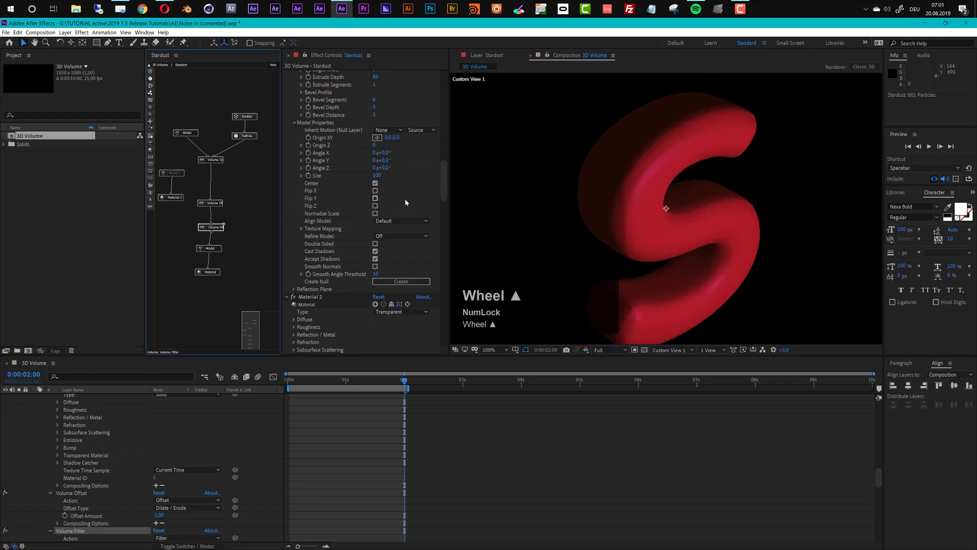
- Set the Volume Cache in the Stardust render settings to Off
click(444, 174)
drag(445, 148, 444, 72)
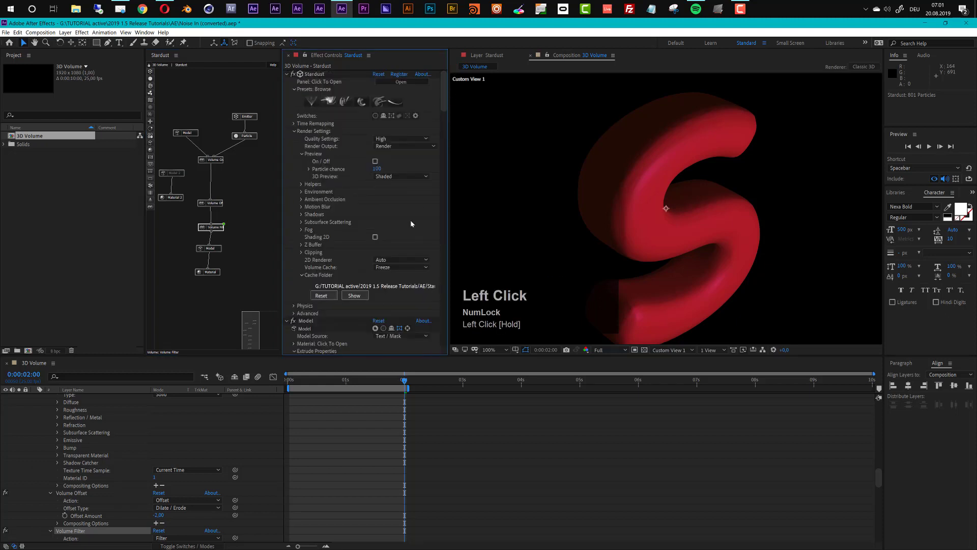
click(395, 267)
click(400, 276)
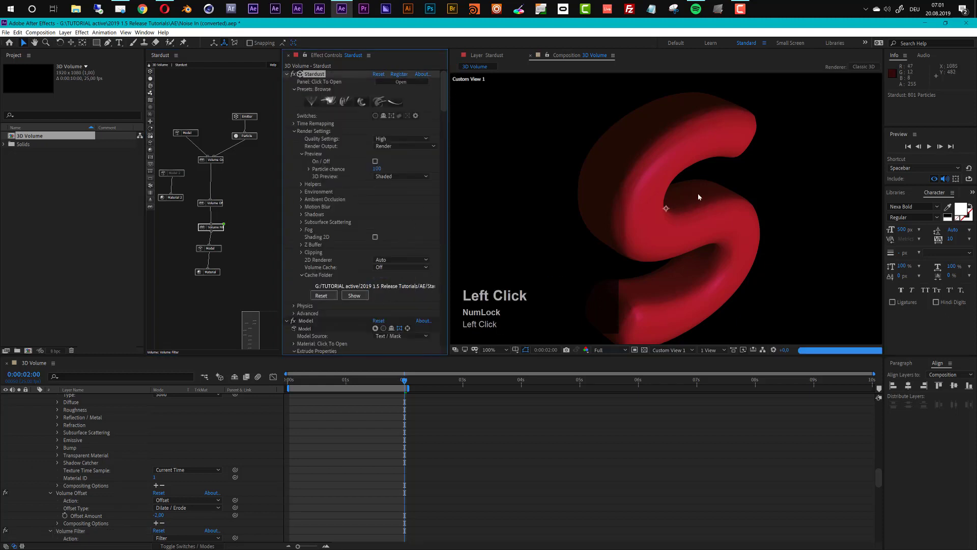
- Set the Volume Creator's Voxel Size to 8 and move the current time to 0:00:00:17
click(213, 160)
scroll(377, 206, down, 5)
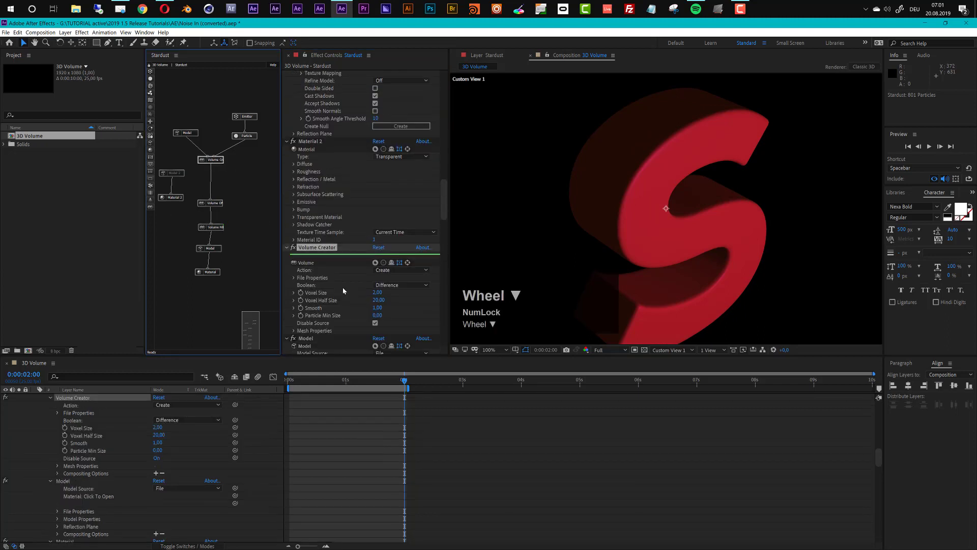
click(377, 253)
text(8)
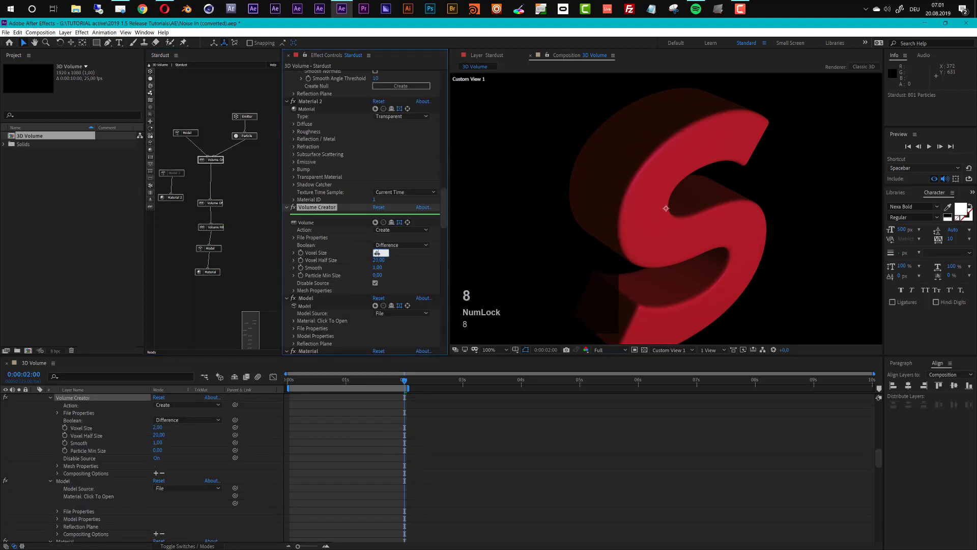
key(Return)
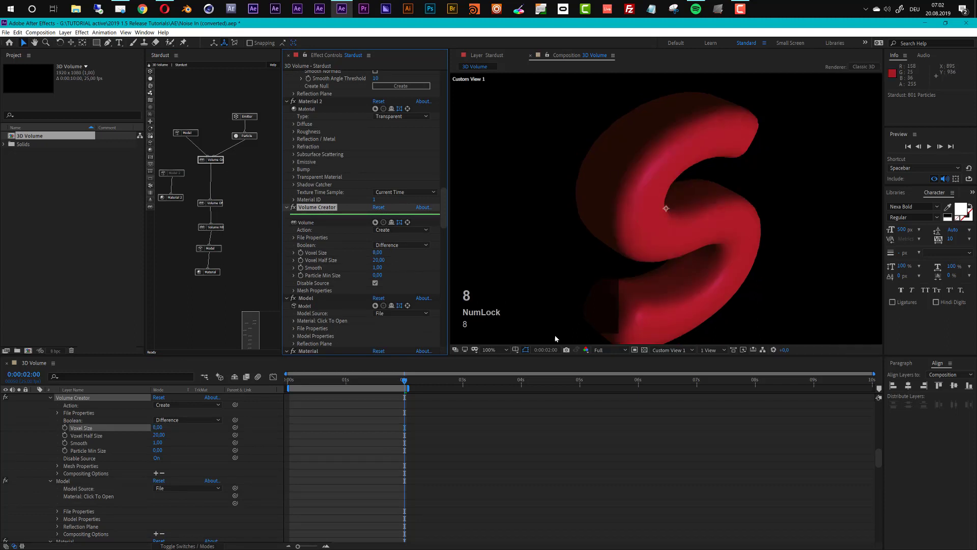
drag(327, 381, 327, 383)
- Change the color of Point Light 1 to white
scroll(110, 416, up, 10)
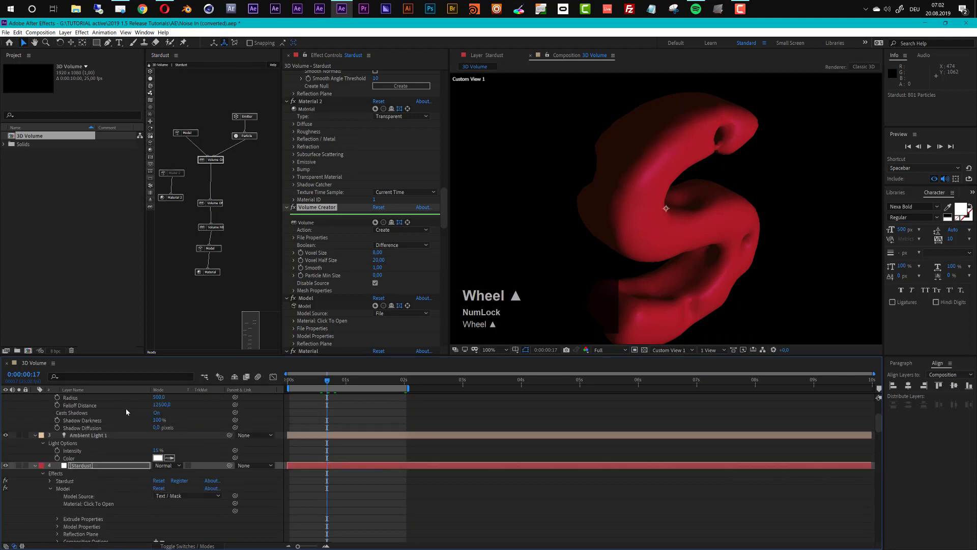
click(156, 428)
drag(37, 77, 9, 54)
click(206, 64)
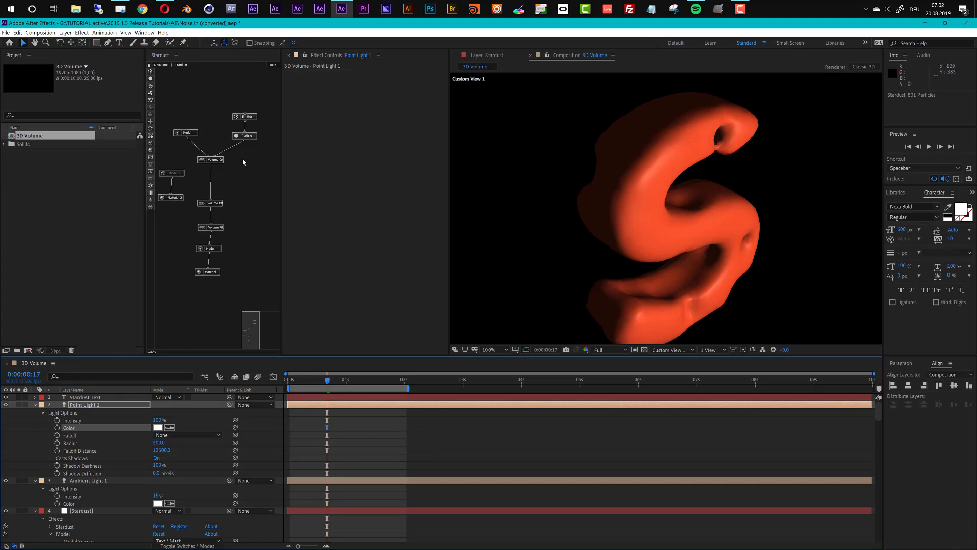
- Add the Wireframe Text 2 preset from the Edges folder of the Models presets to the Stardust layer
drag(283, 155, 324, 153)
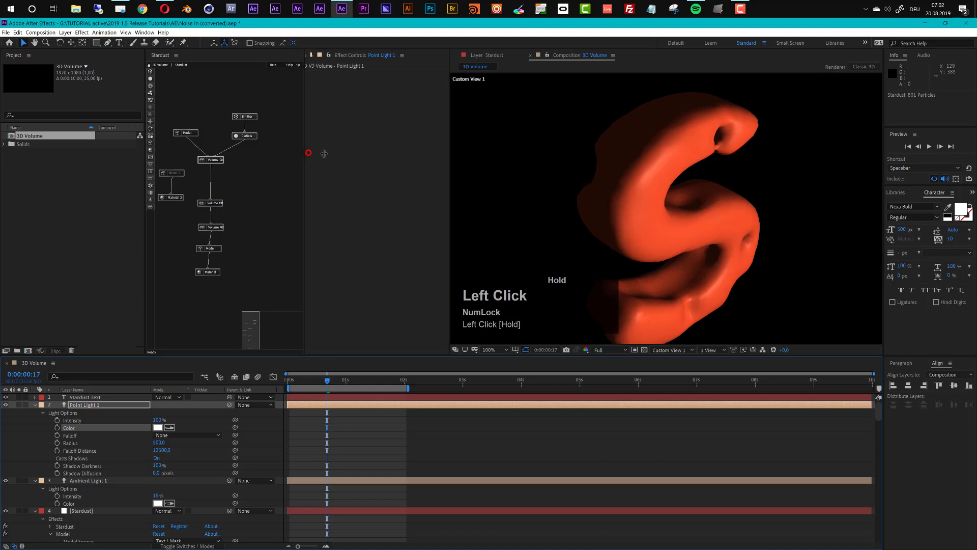
click(91, 512)
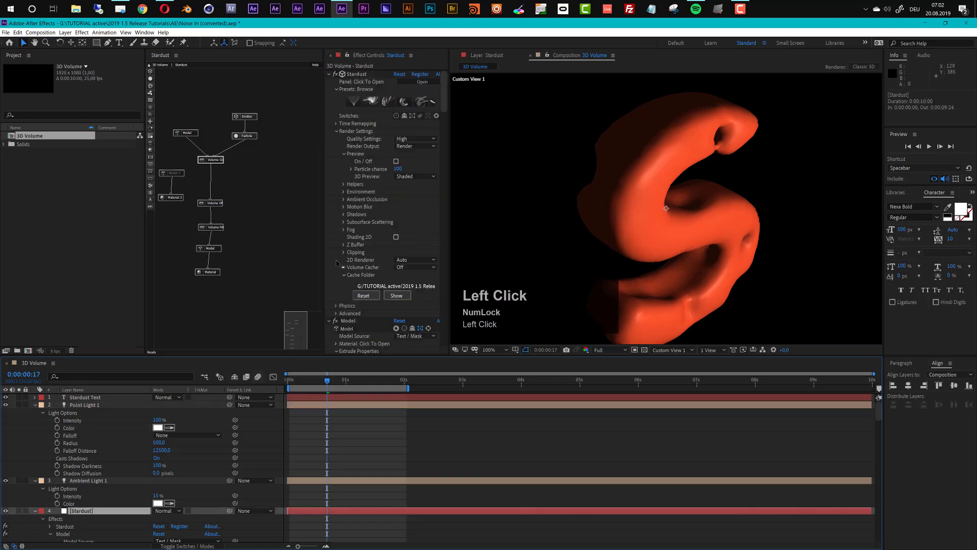
click(389, 103)
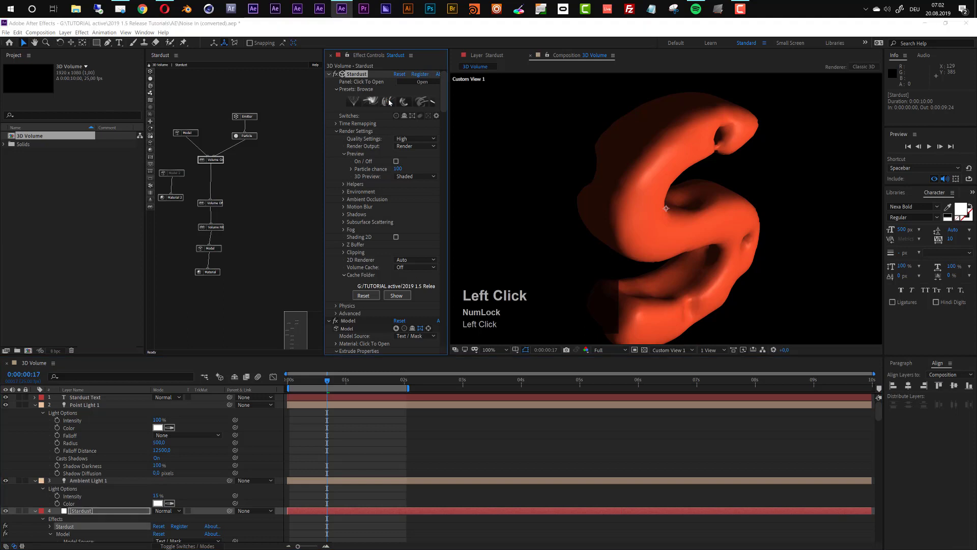
drag(502, 117, 527, 70)
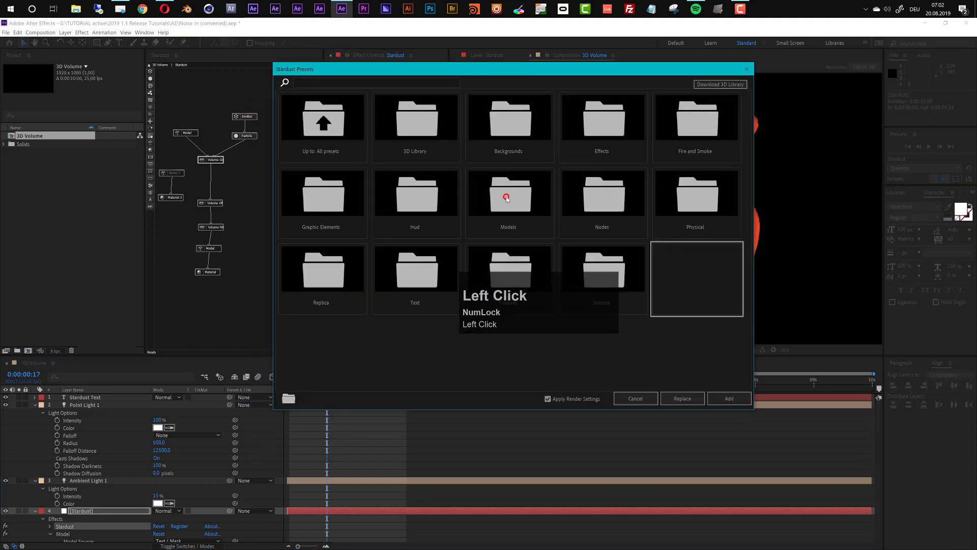
click(506, 198)
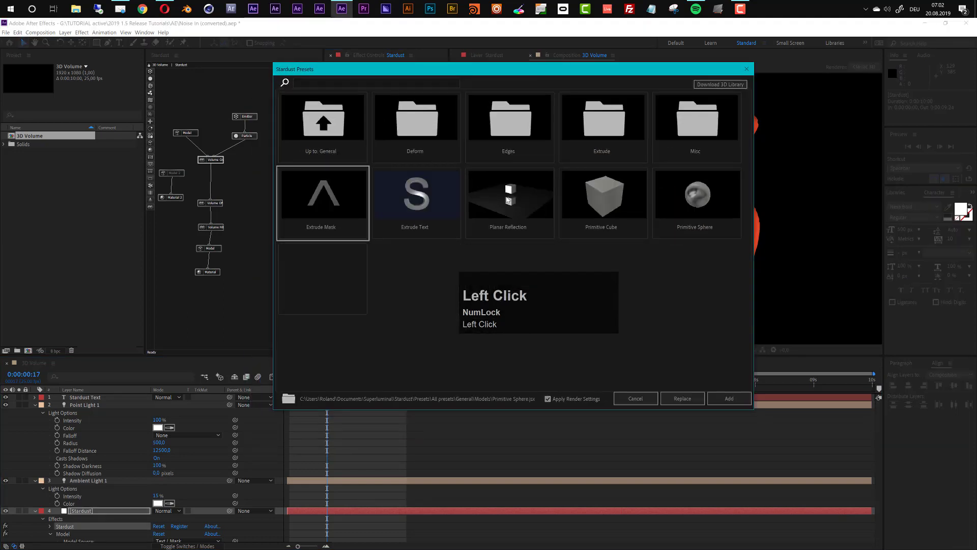
click(505, 118)
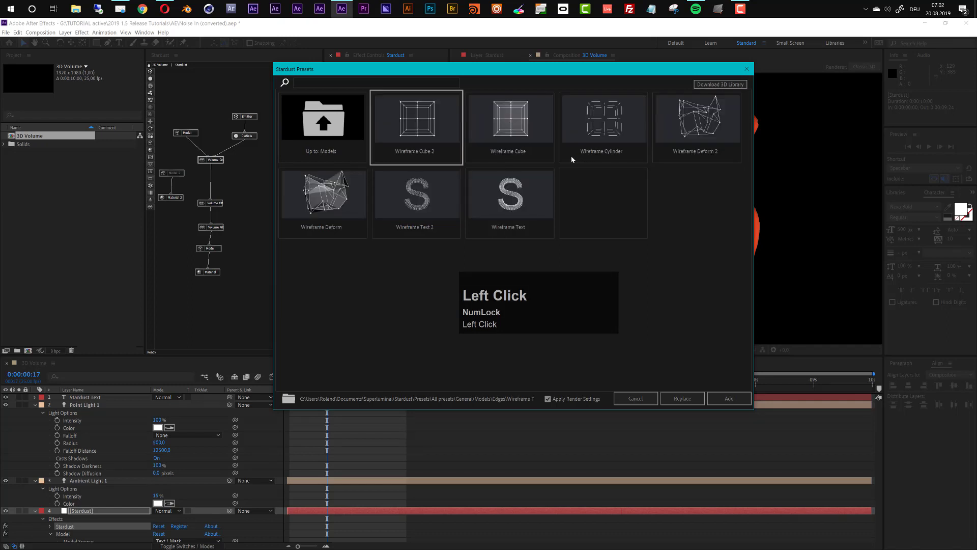
click(426, 194)
click(722, 399)
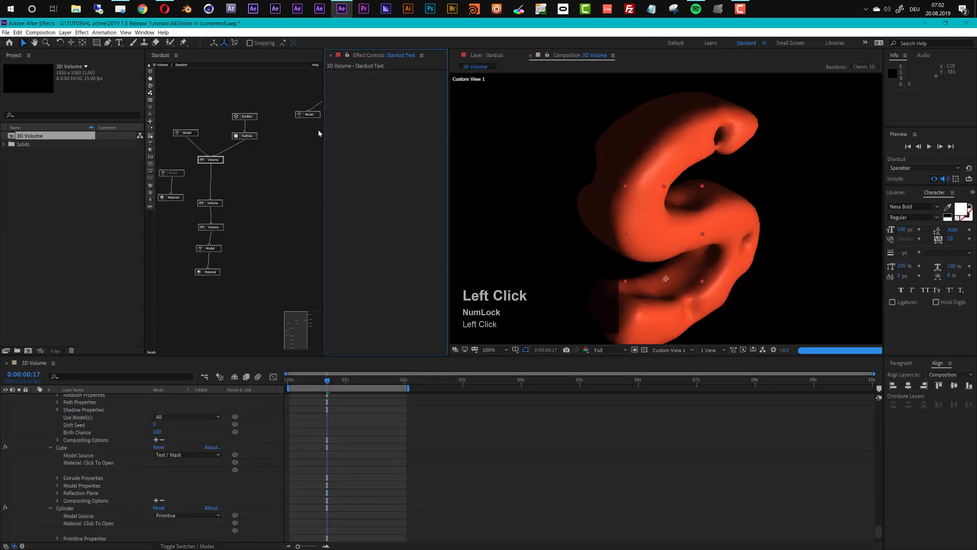
- Delete the nodes that the Wireframe Text 2 preset added to the Stardust node graph
drag(294, 326, 307, 329)
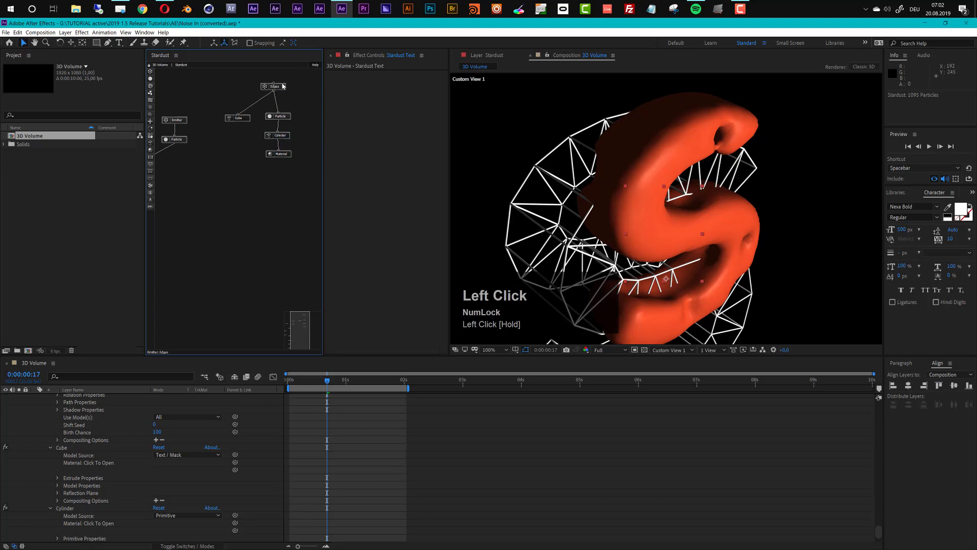
drag(297, 75, 232, 193)
drag(279, 89, 244, 174)
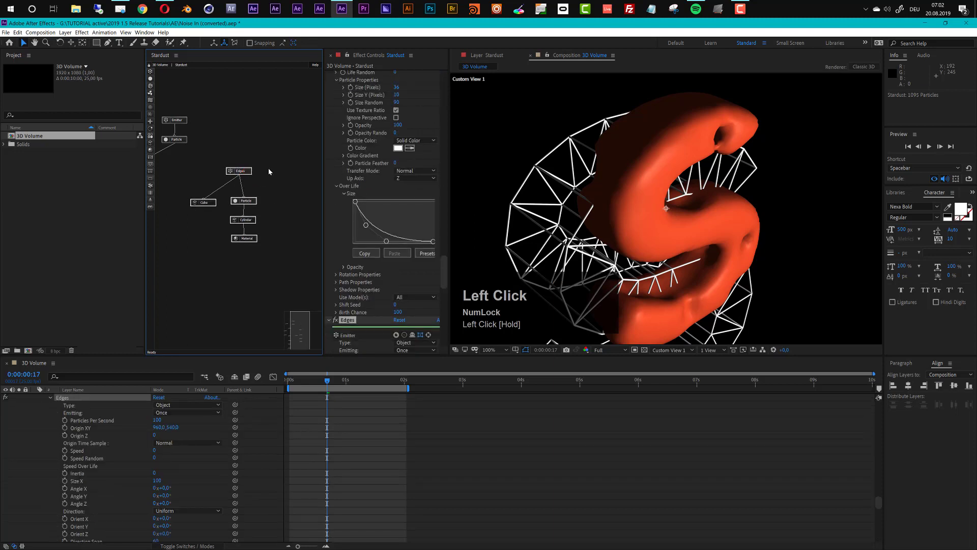
key(Delete)
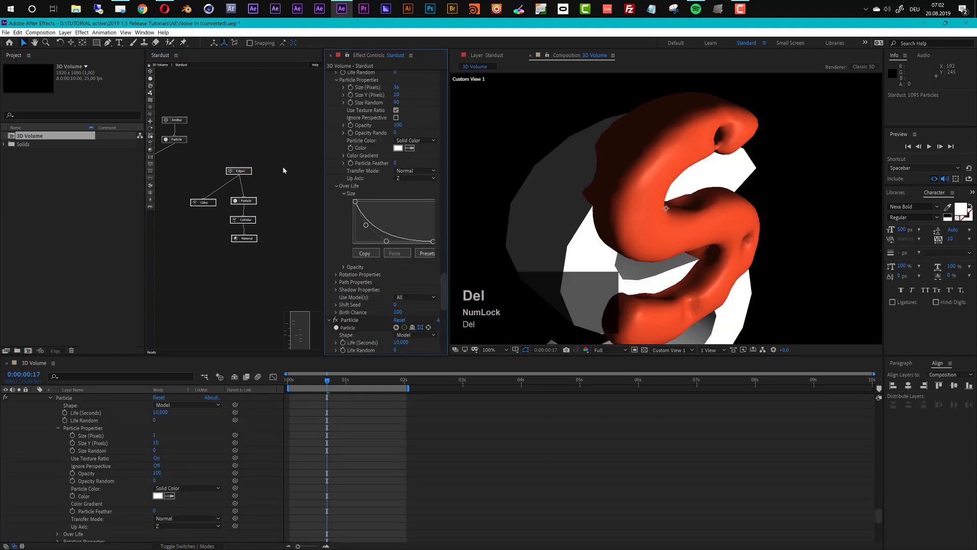
drag(270, 191, 193, 252)
mouse_move(264, 197)
mouse_down()
mouse_move(208, 258)
mouse_move(201, 253)
mouse_up()
key(Delete)
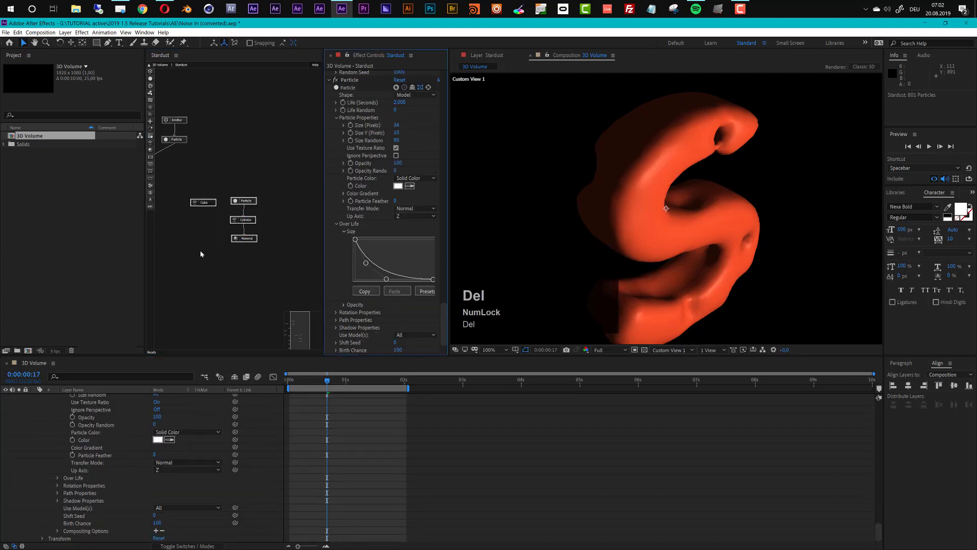
- Add the Wireframe Text preset from the Edges folder of the Models presets to the Stardust layer
drag(447, 300, 444, 92)
click(393, 103)
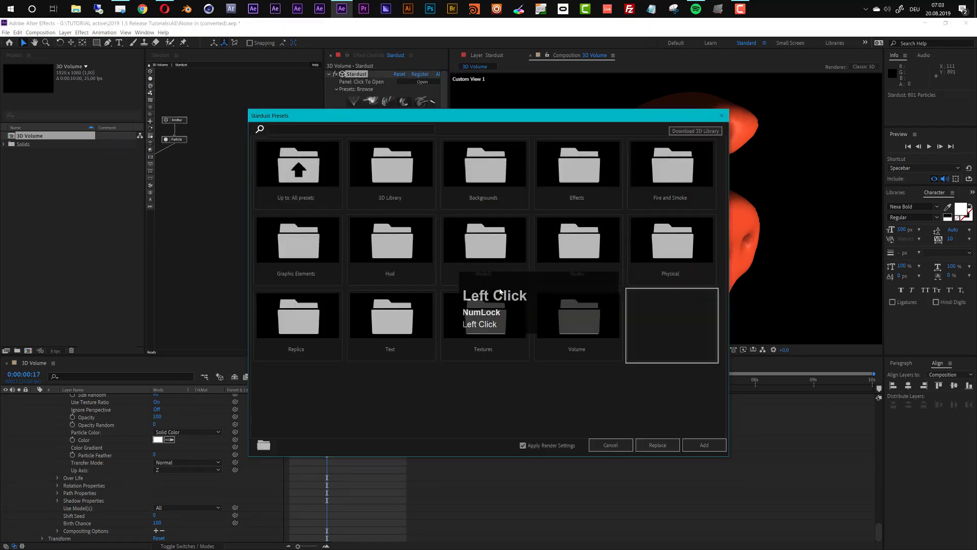
double_click(499, 256)
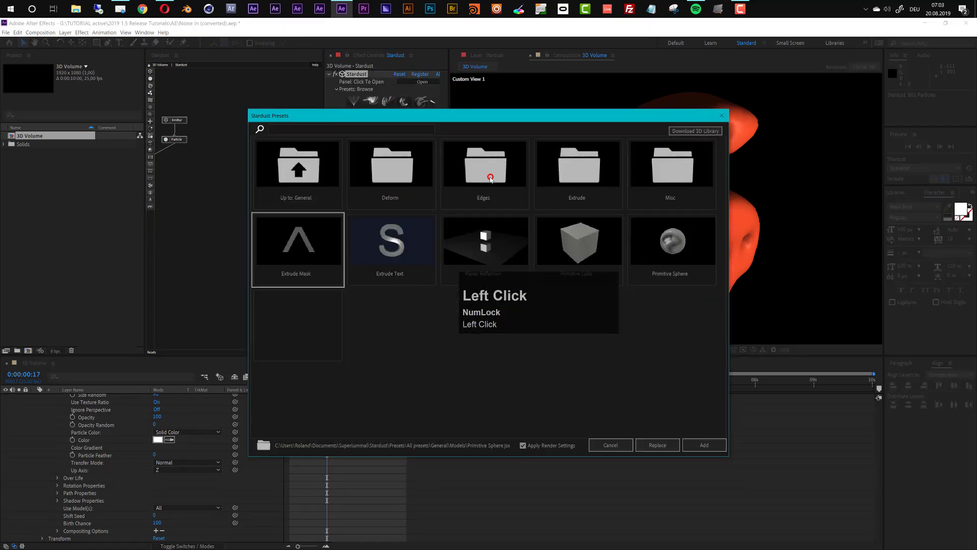
double_click(490, 178)
click(493, 225)
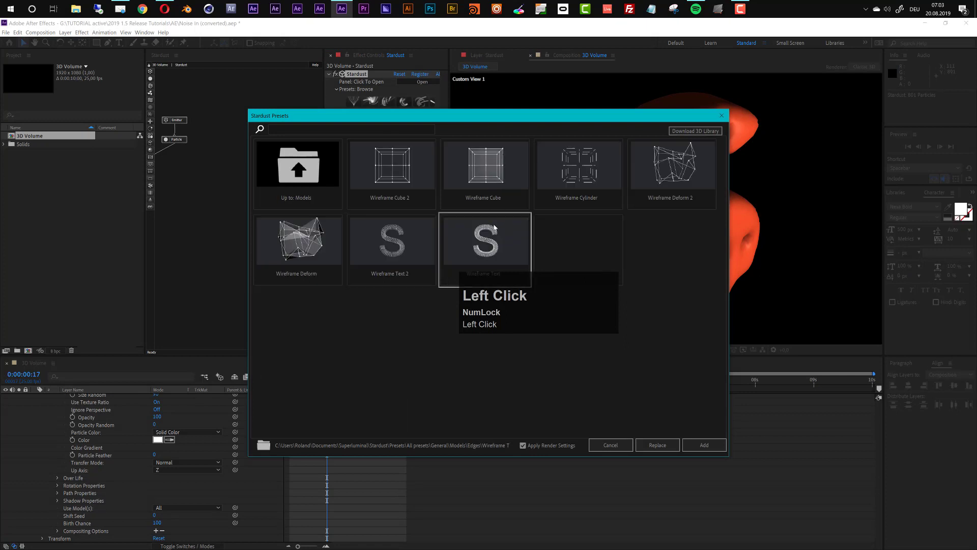
click(706, 448)
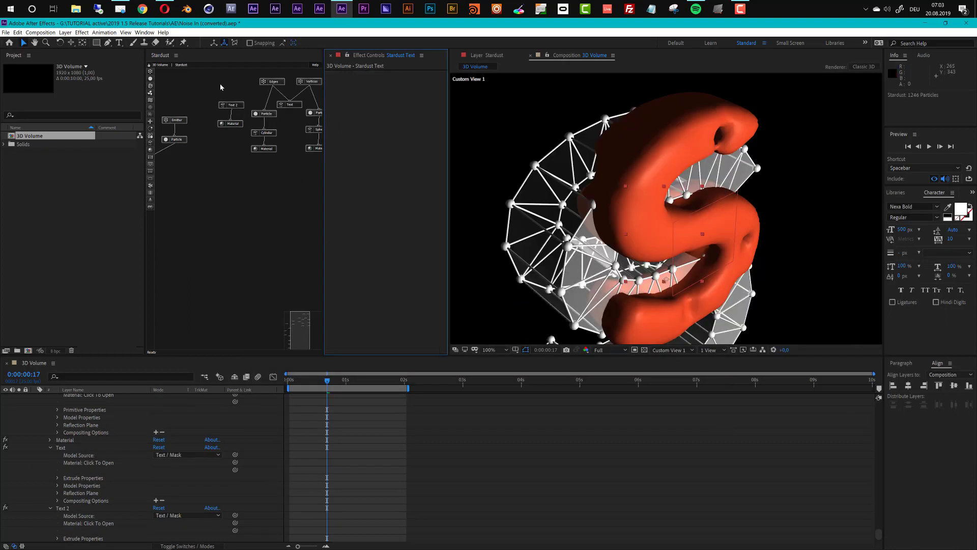
- Move the added wireframe nodes beside the volume node chain and widen the node graph to fit them
drag(220, 85, 316, 165)
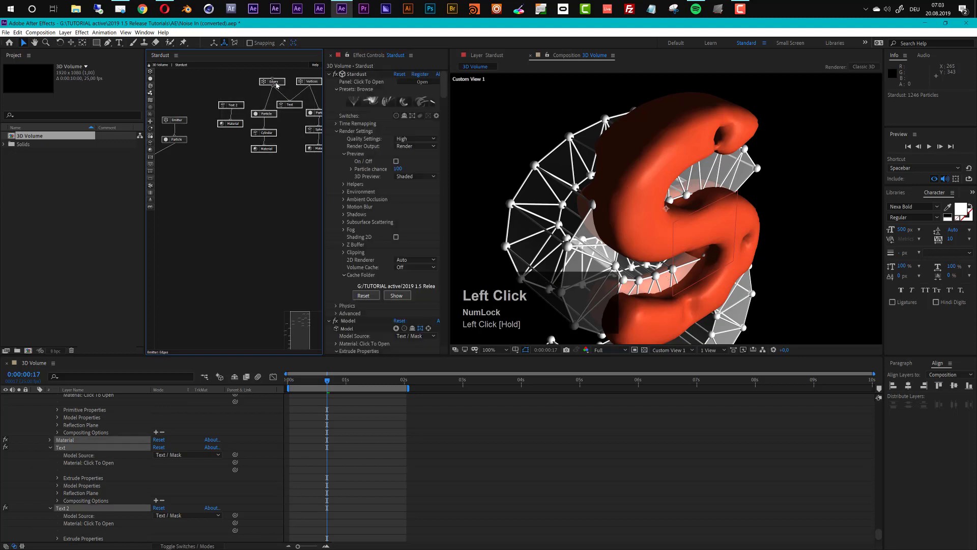
drag(277, 85, 211, 192)
drag(295, 332, 285, 331)
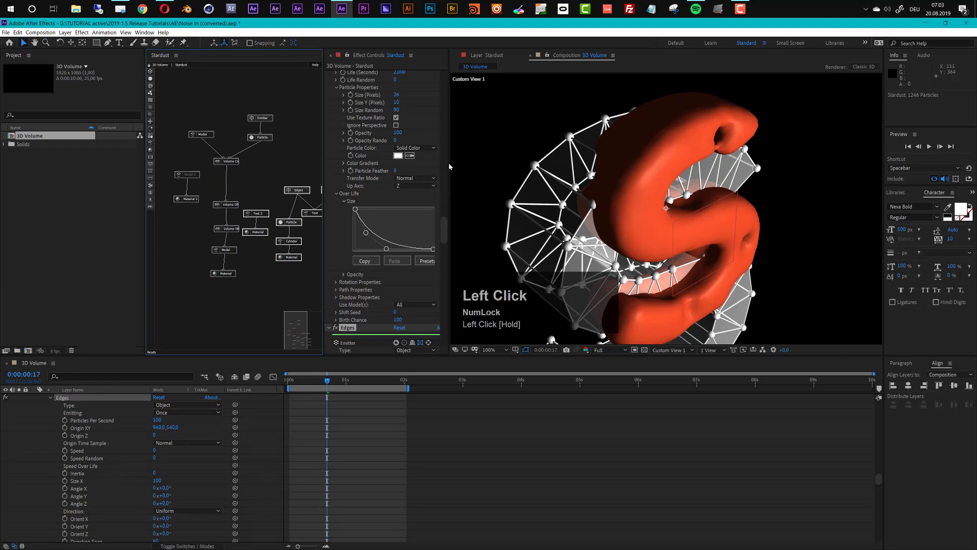
drag(324, 134, 372, 135)
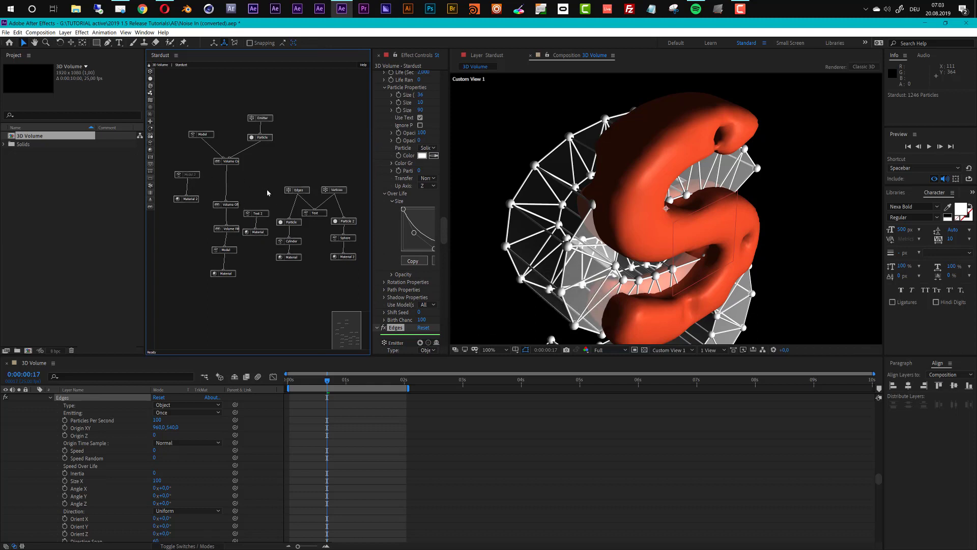
- Delete the preset's Text 2 node with its Material, and the Text node between Edges and Vertices
drag(269, 193, 261, 251)
key(Delete)
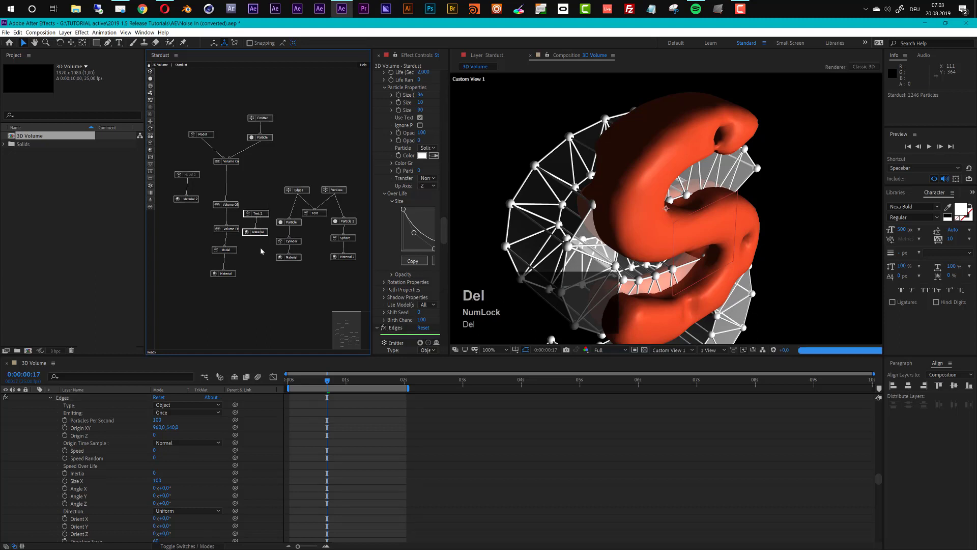
click(316, 217)
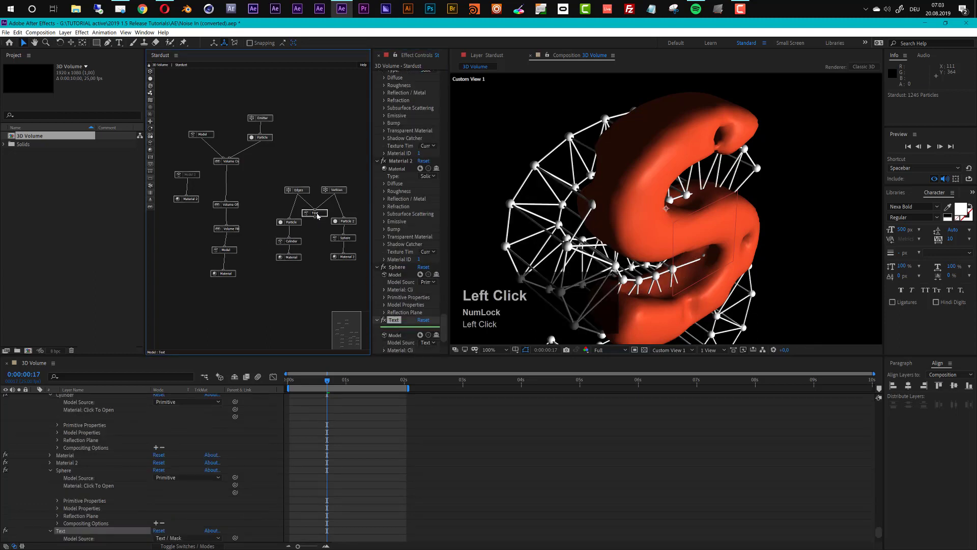
key(Delete)
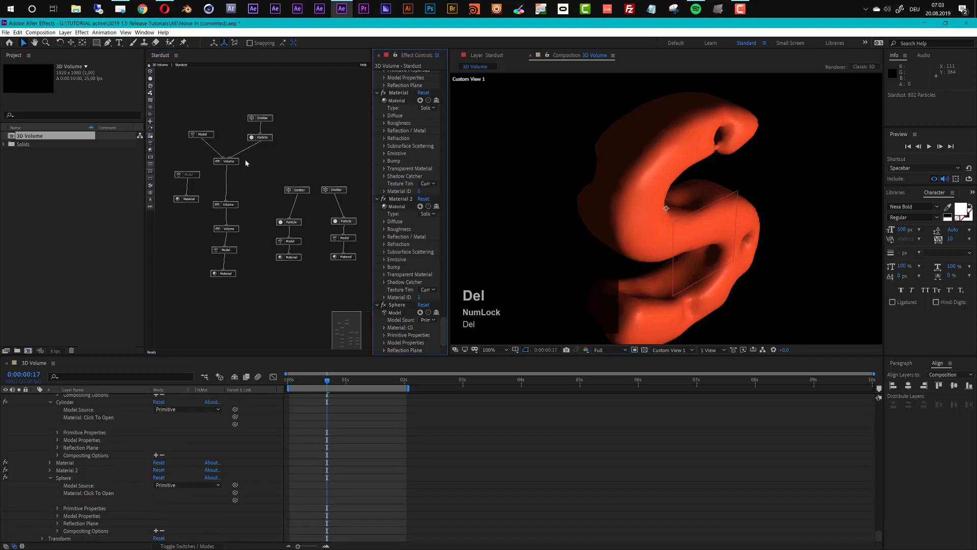
- Duplicate the extruded letter's Model node and connect the copy to the Edges and Vertices emitters
click(202, 134)
key(ctrl)
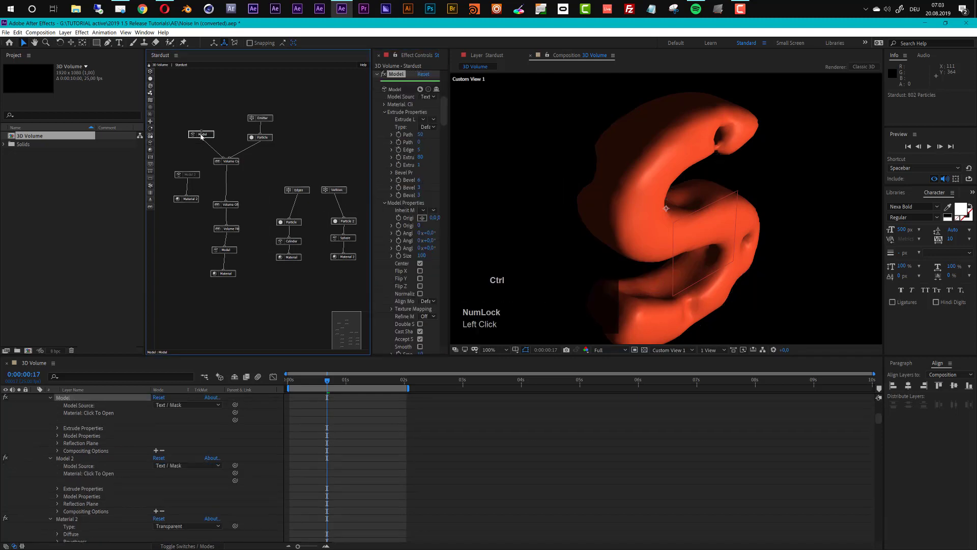
key(ctrl+c)
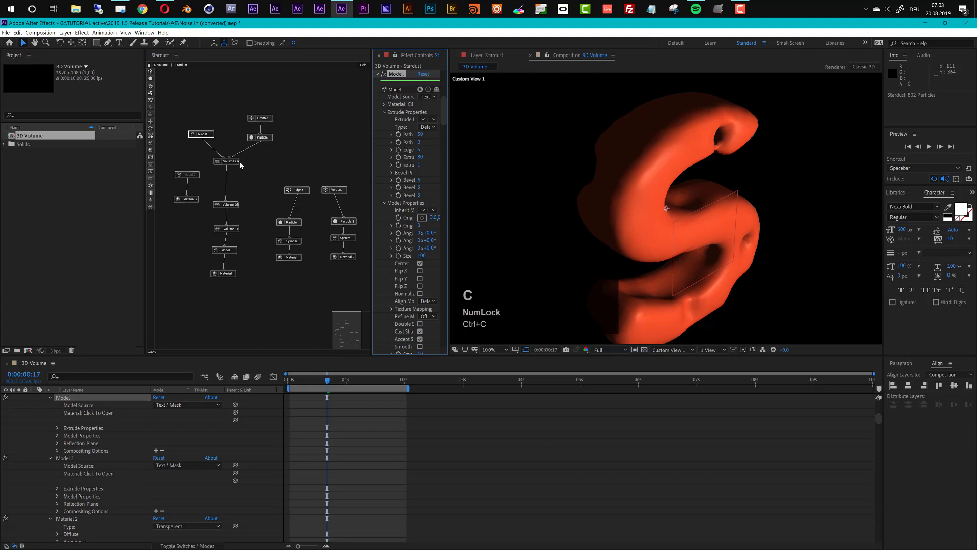
key(ctrl+d)
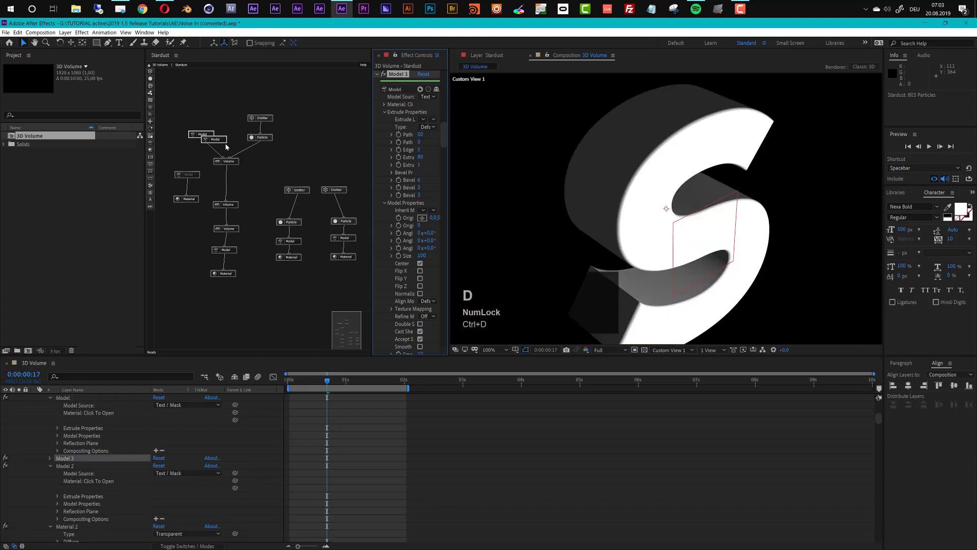
drag(219, 140, 320, 209)
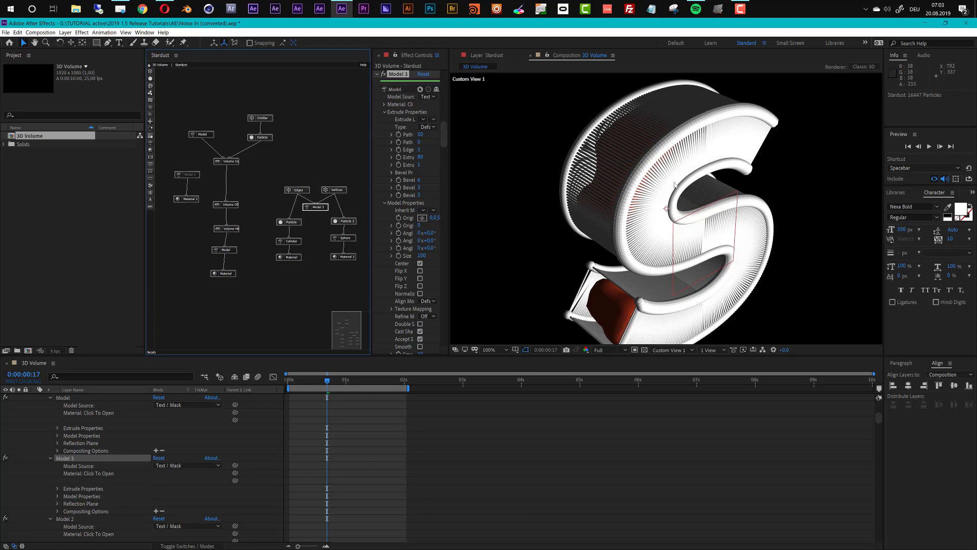
- Widen the effect settings area and set Path Samples to 5 for the Model 3 node's extrusion
click(320, 207)
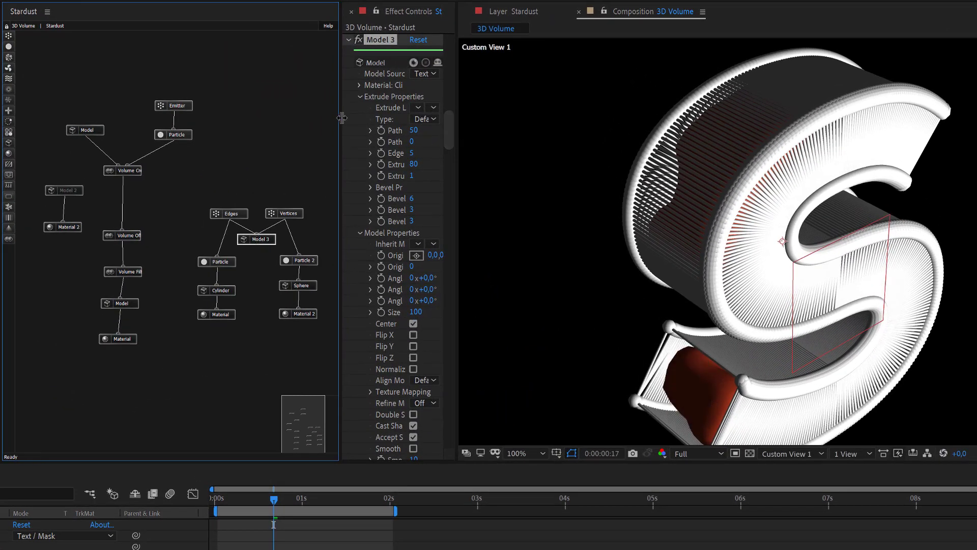
drag(341, 118, 235, 116)
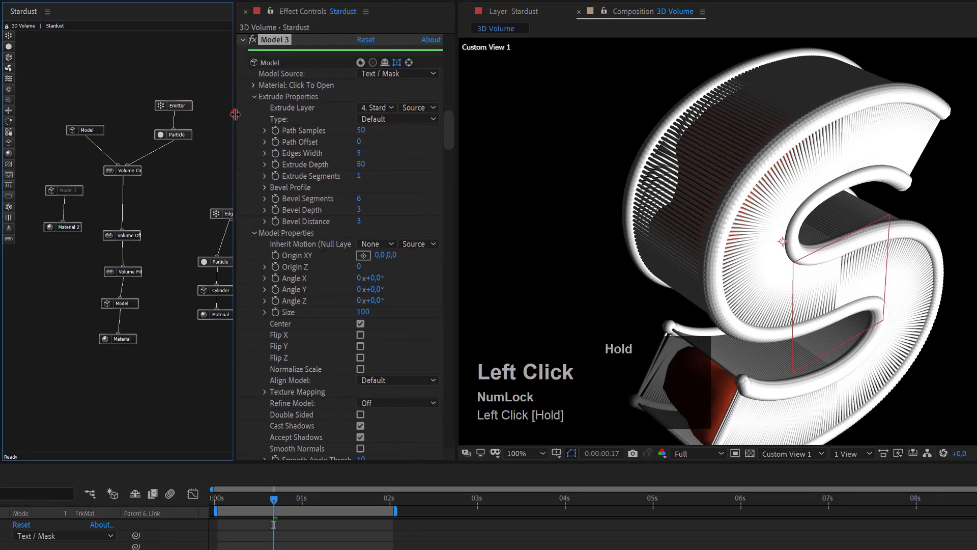
click(361, 132)
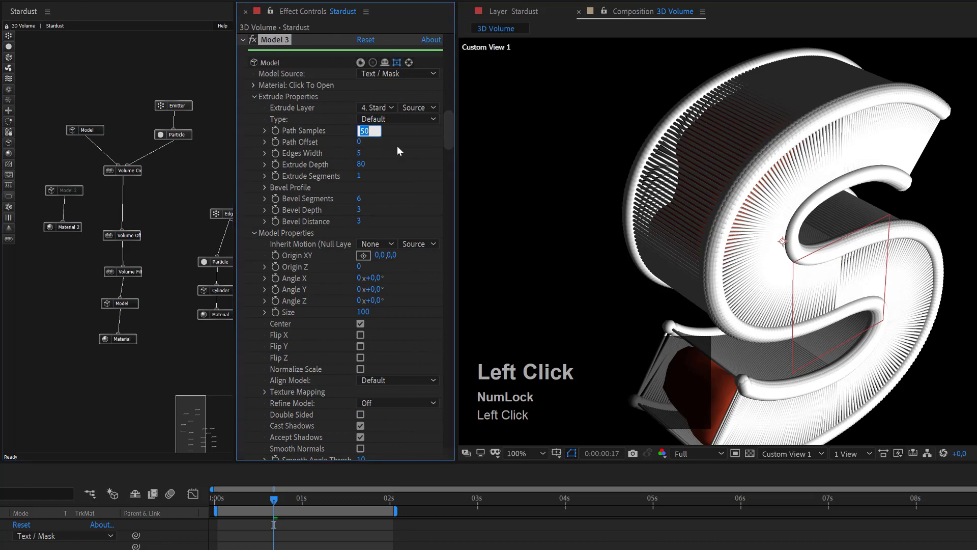
text(5)
key(Return)
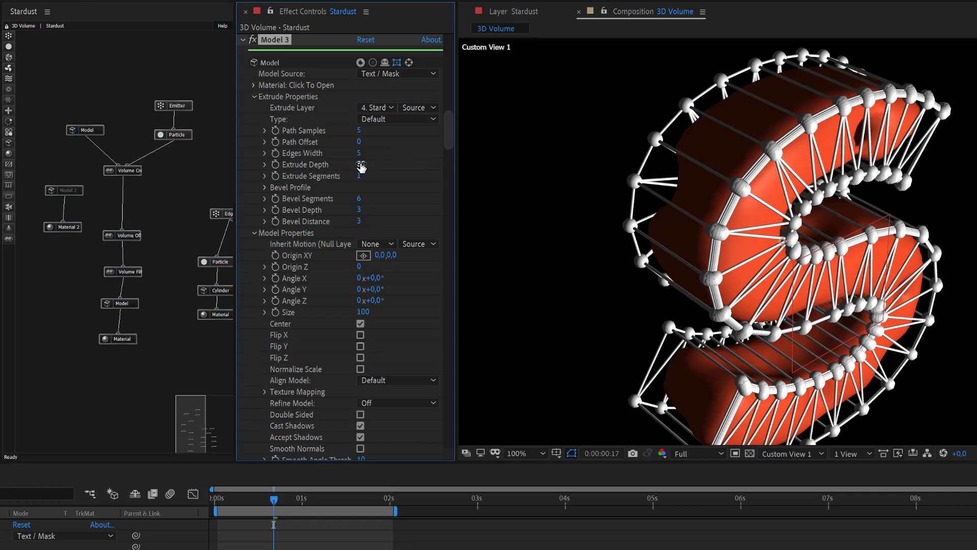
- Set both Bevel Depth and Bevel Distance of Model 3 to 0
click(358, 210)
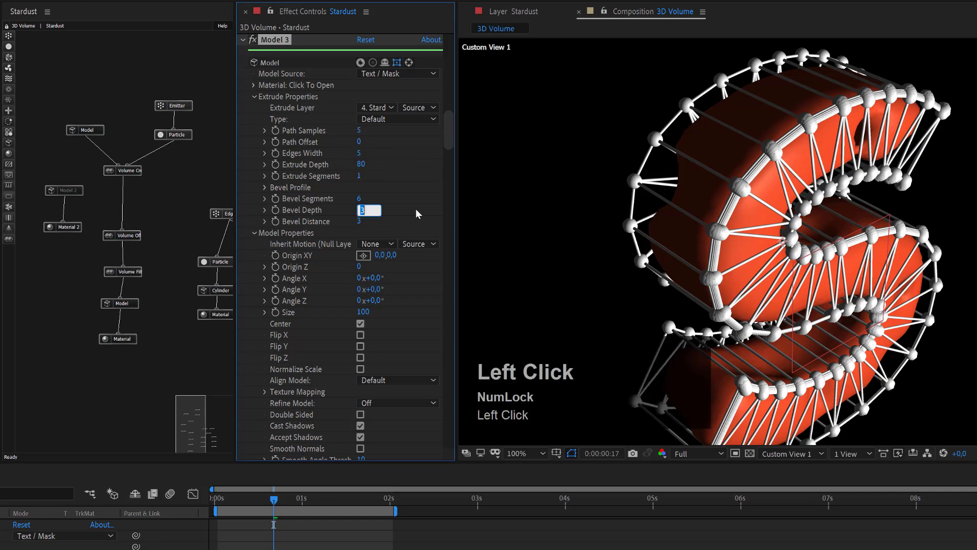
text(0)
click(359, 220)
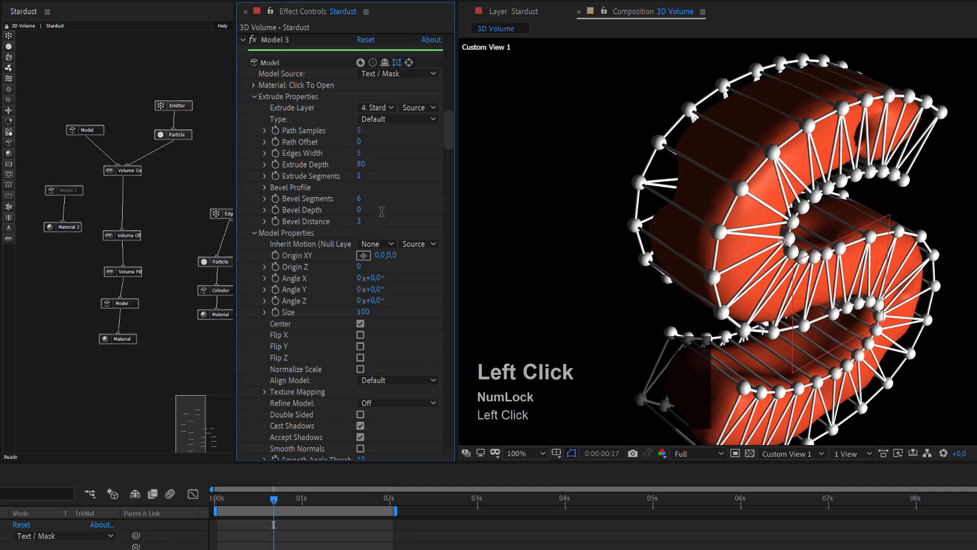
text(0)
click(389, 204)
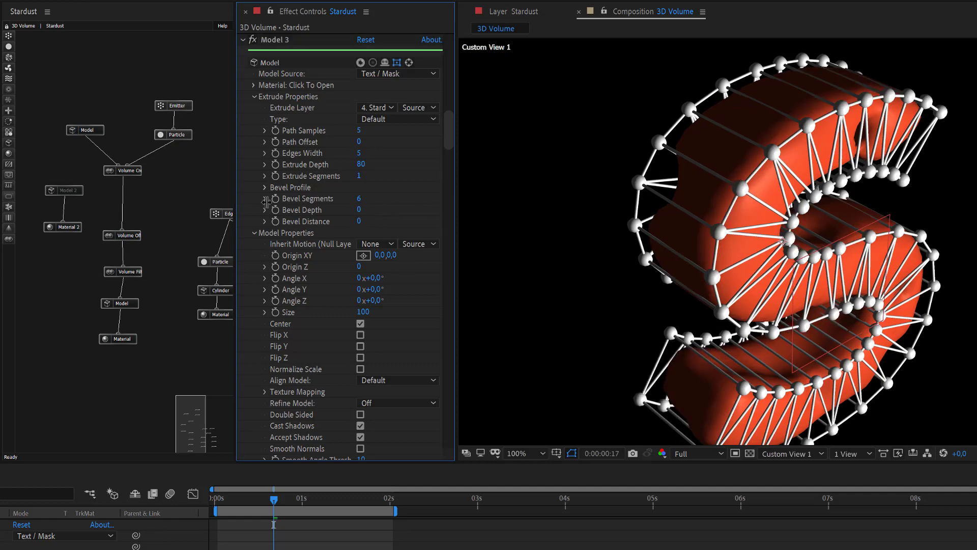
- Examine the size properties of the Particle node below the Edges emitter
drag(186, 429, 197, 429)
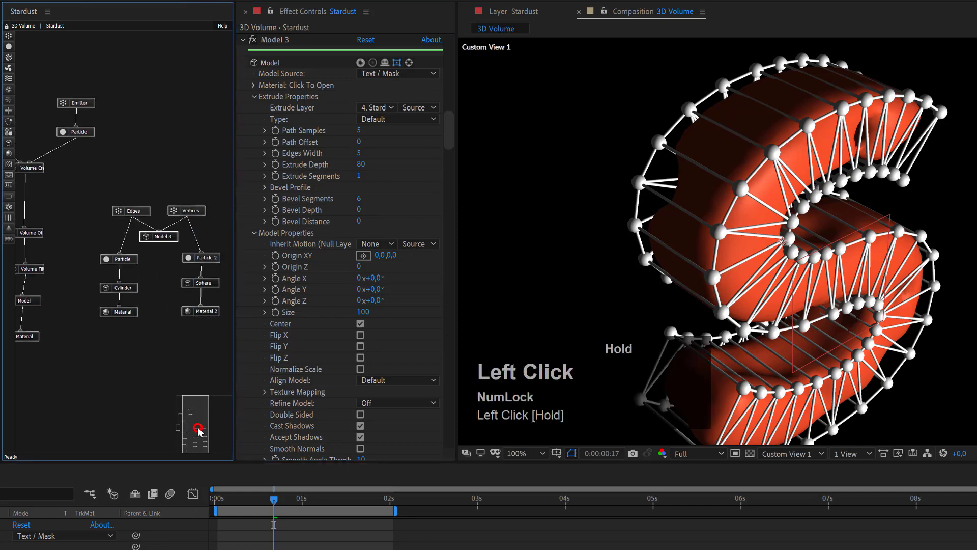
click(141, 216)
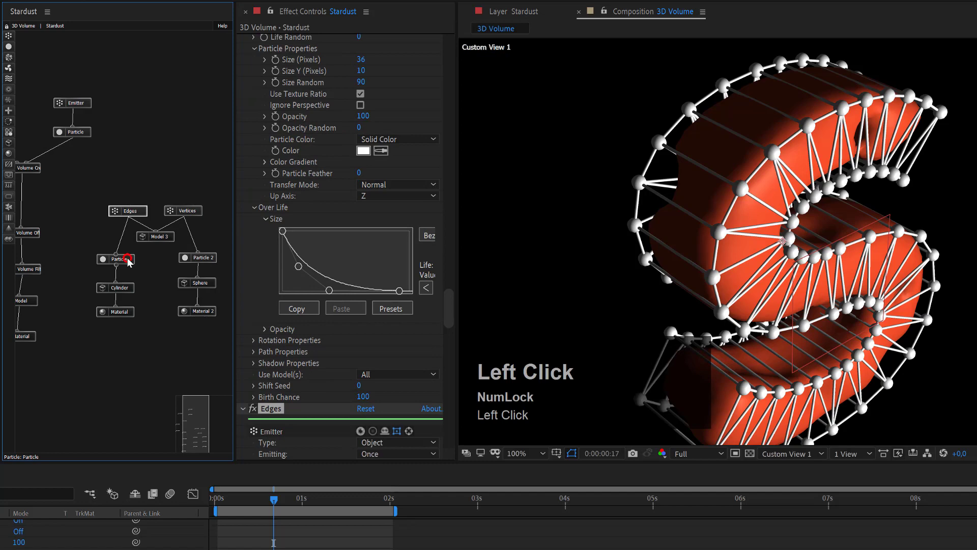
click(128, 260)
scroll(306, 331, down, 5)
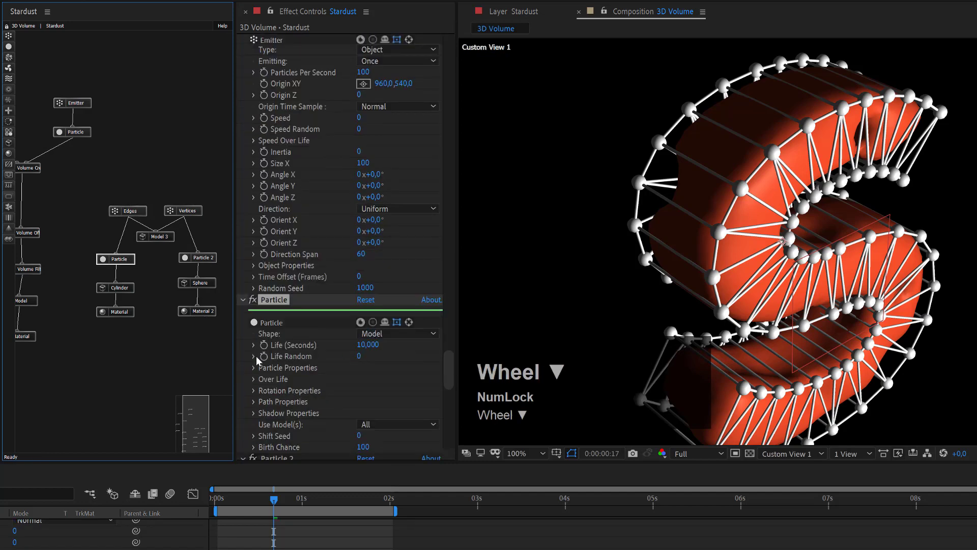
click(252, 367)
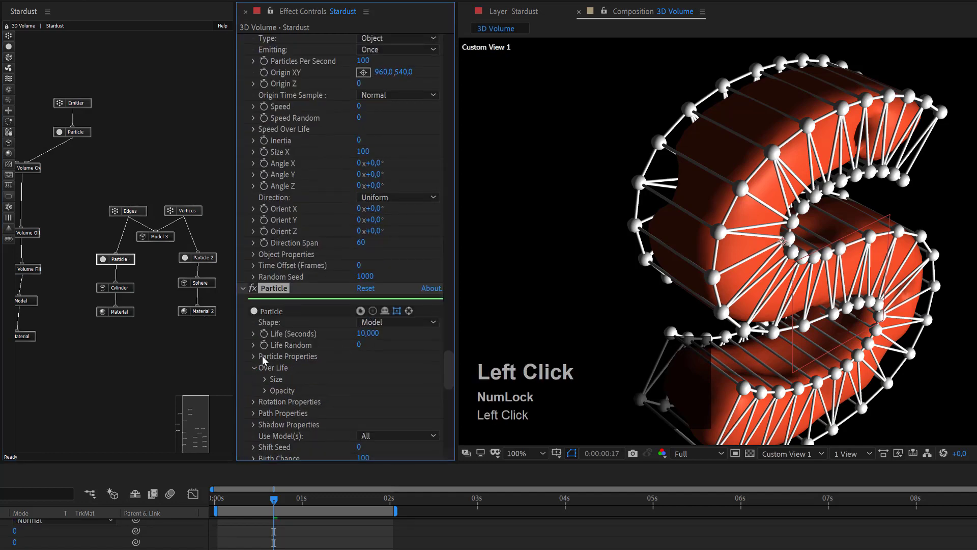
click(253, 356)
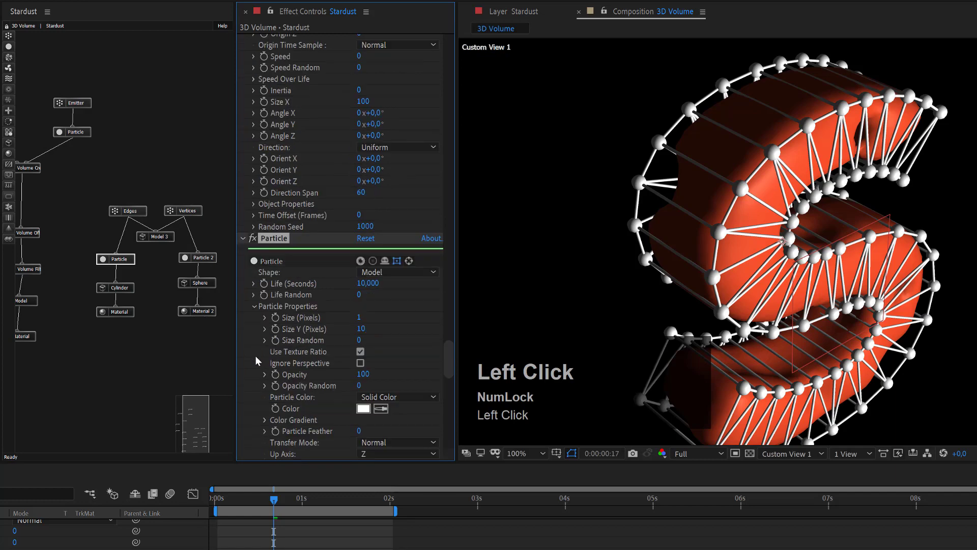
click(359, 317)
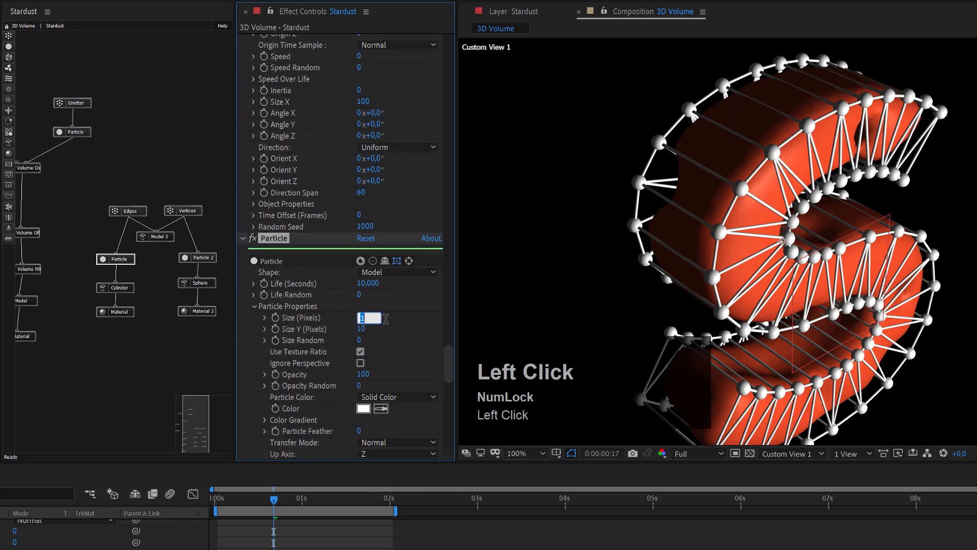
- Thin the wireframe edges by setting the Cylinder node's primitive Size X to 0,5
click(125, 288)
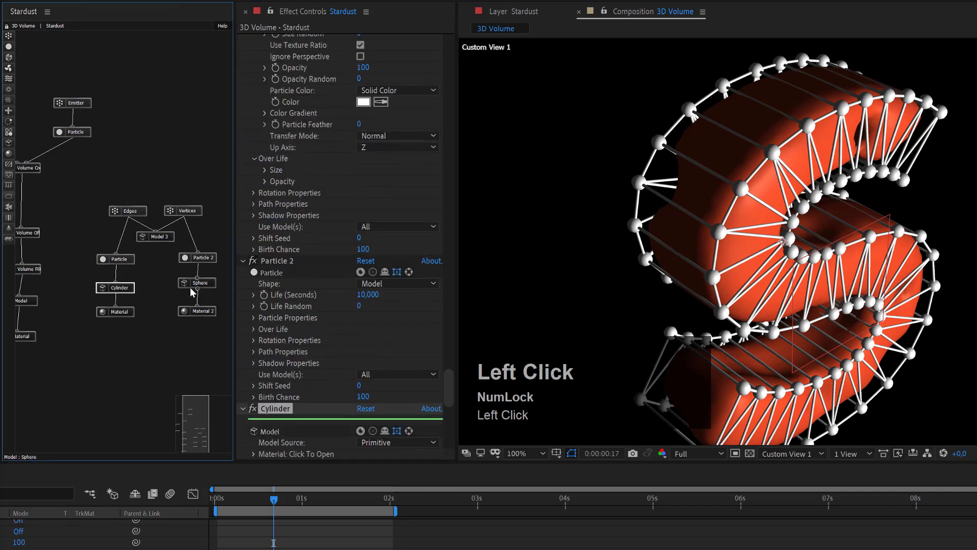
scroll(275, 372, down, 3)
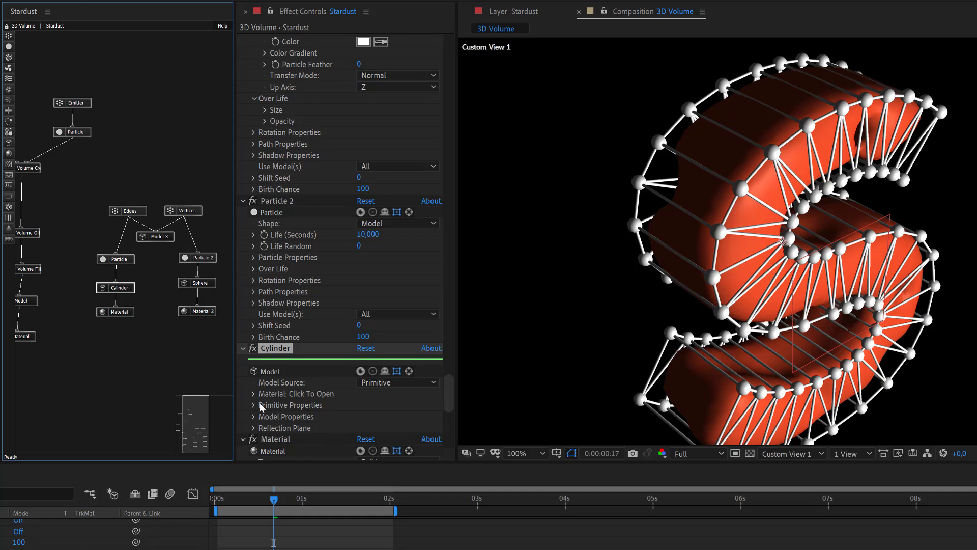
scroll(260, 407, down, 2)
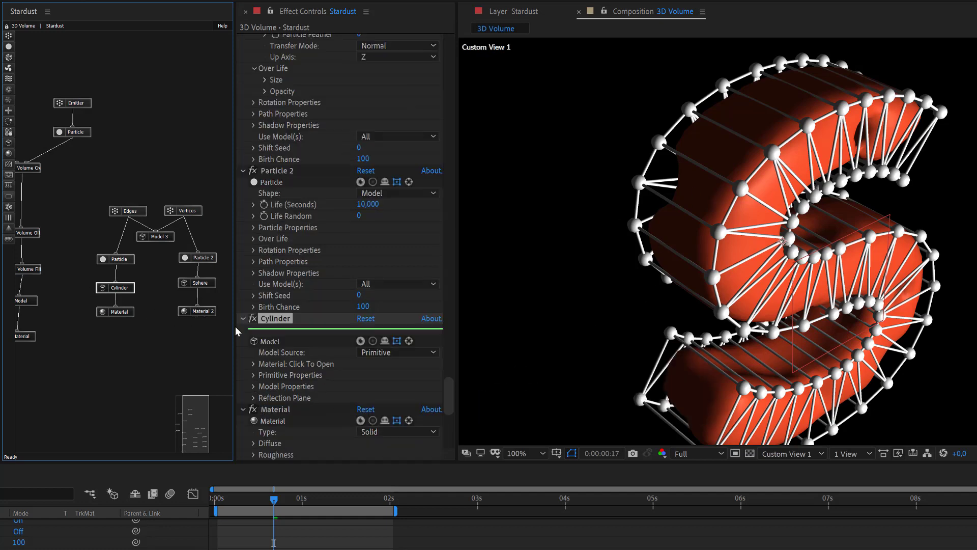
click(253, 386)
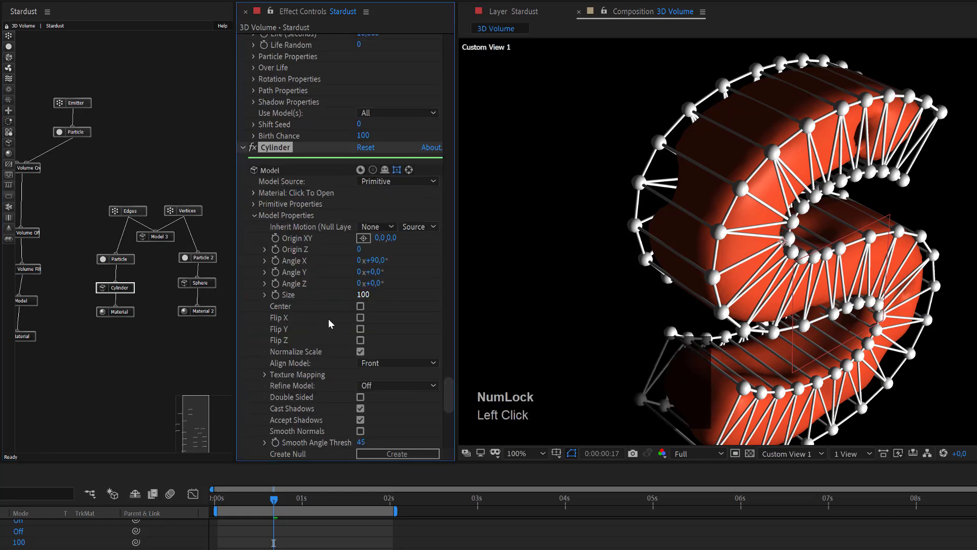
click(255, 205)
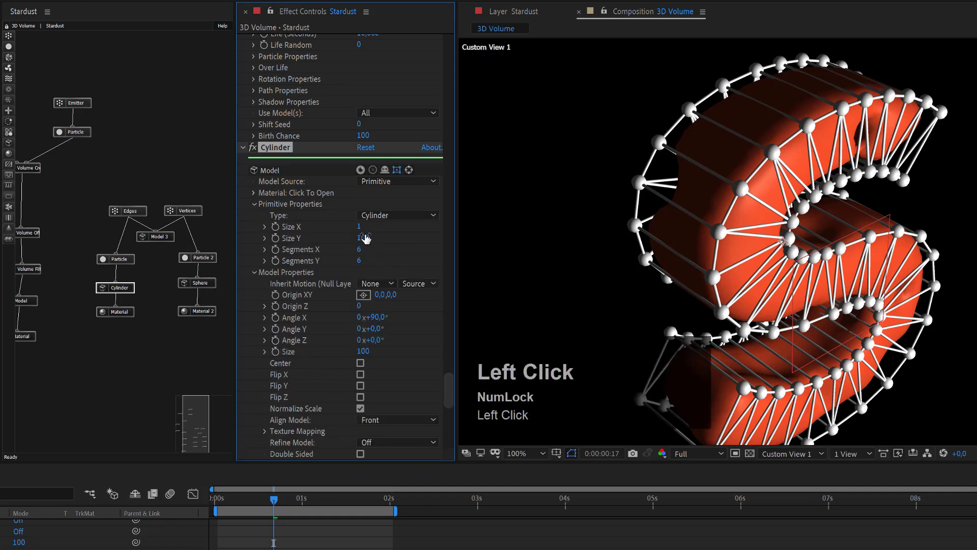
click(359, 227)
text(,5)
key(Return)
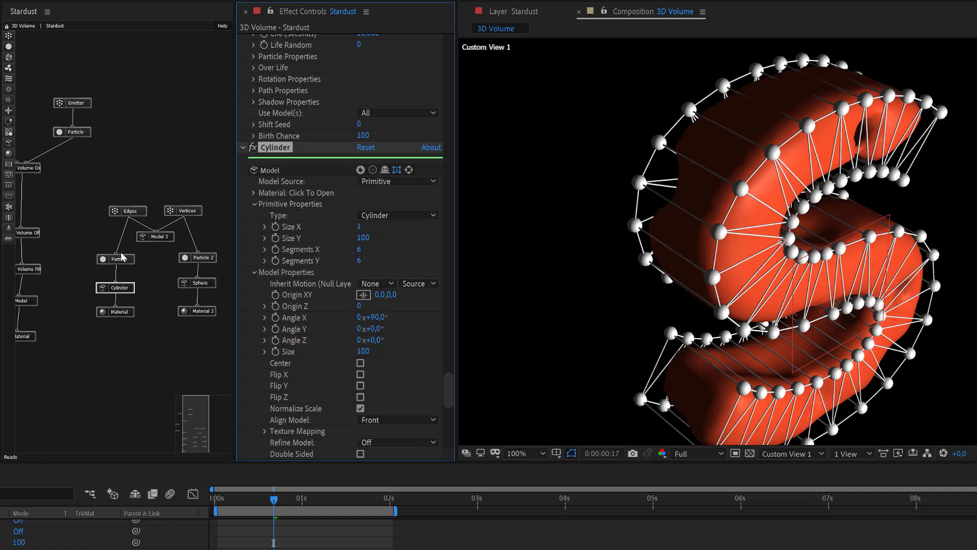
- Set the particle size of Particle 2 below the Vertices emitter to 2 pixels
click(207, 264)
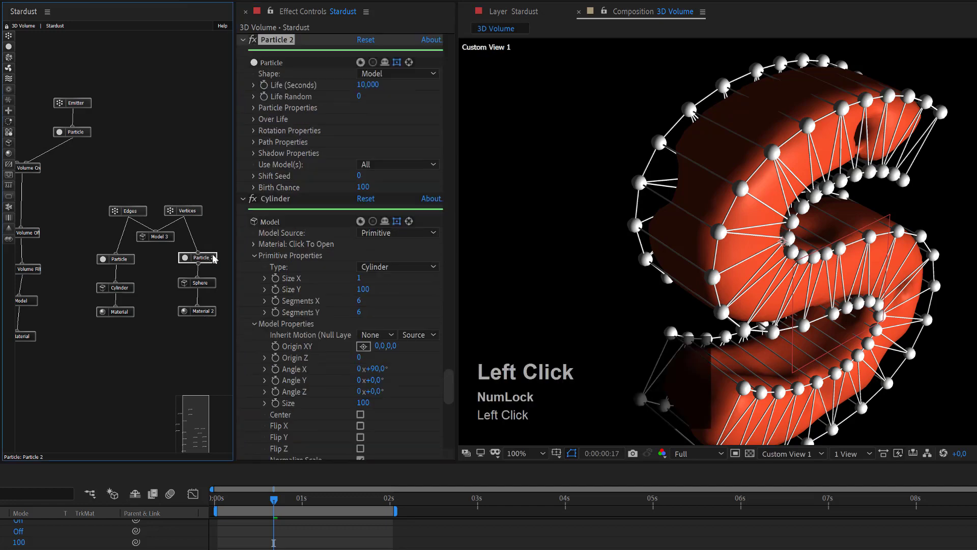
click(254, 109)
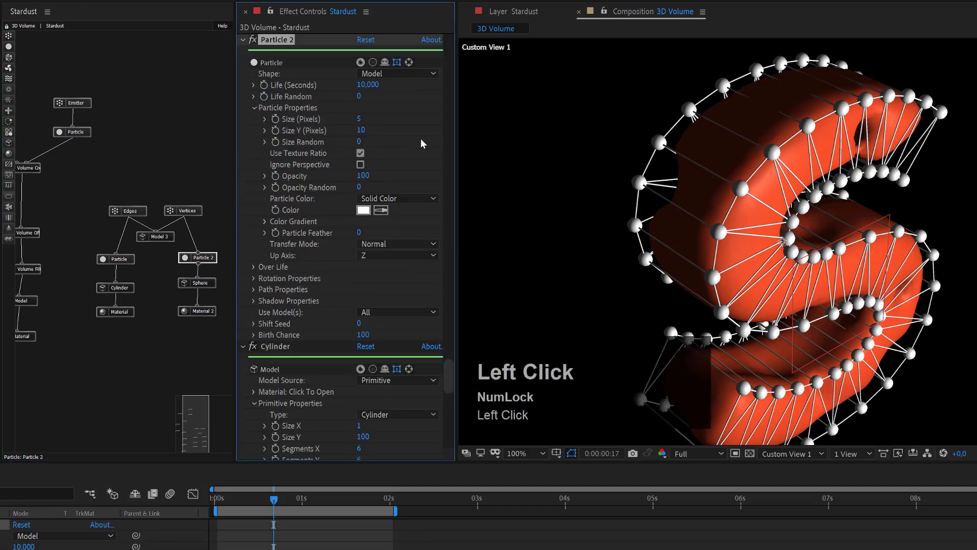
click(359, 119)
text(2)
click(411, 144)
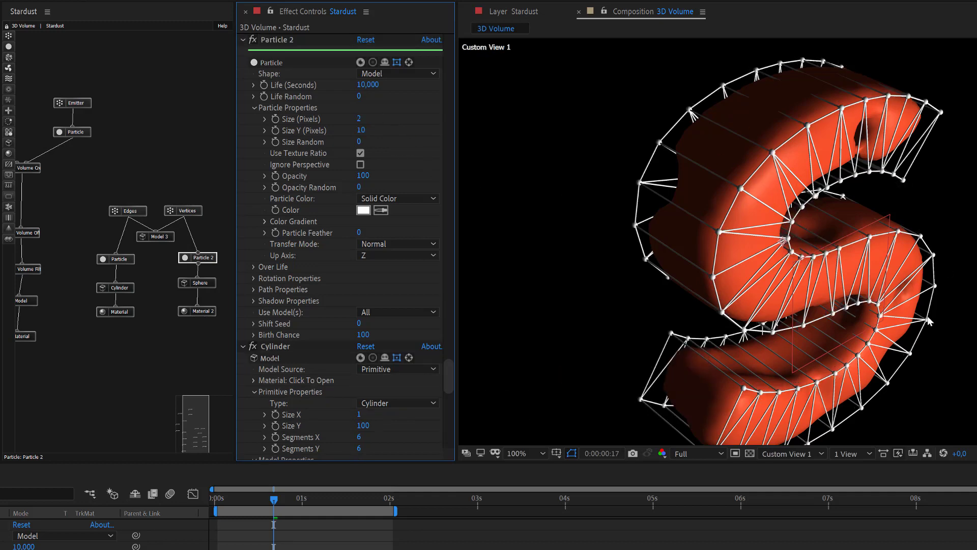
- Check the wireframe's diffuse material settings and change the particle color of the Edges branch to black
click(210, 310)
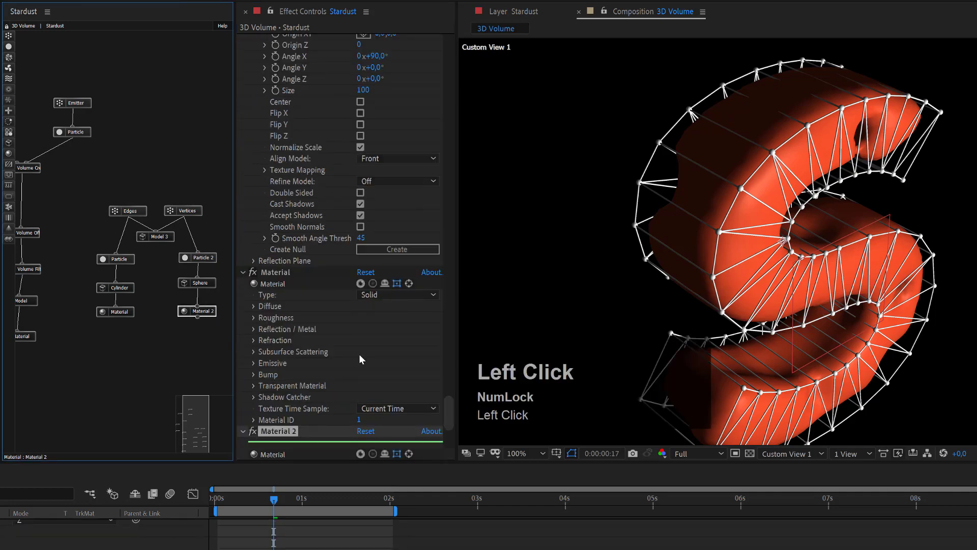
scroll(359, 360, down, 5)
click(131, 312)
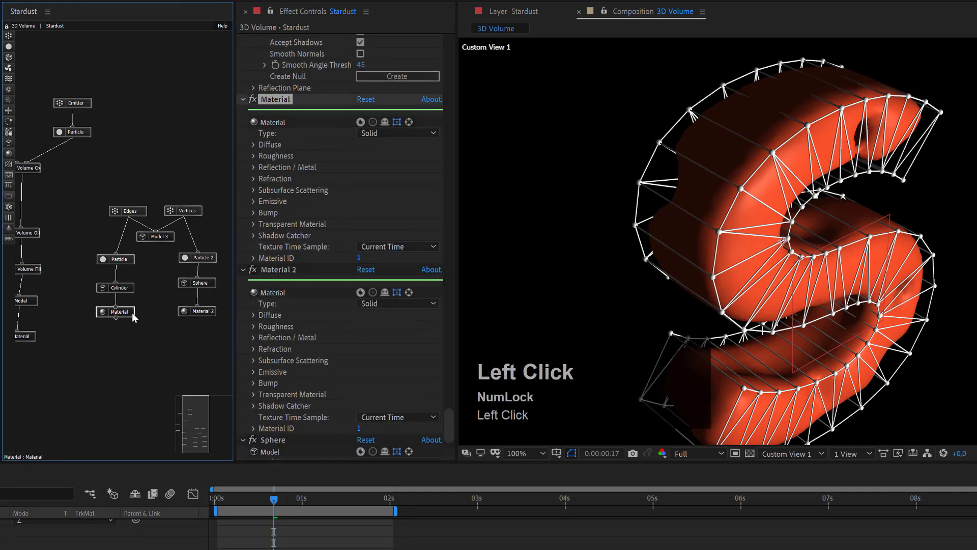
click(254, 144)
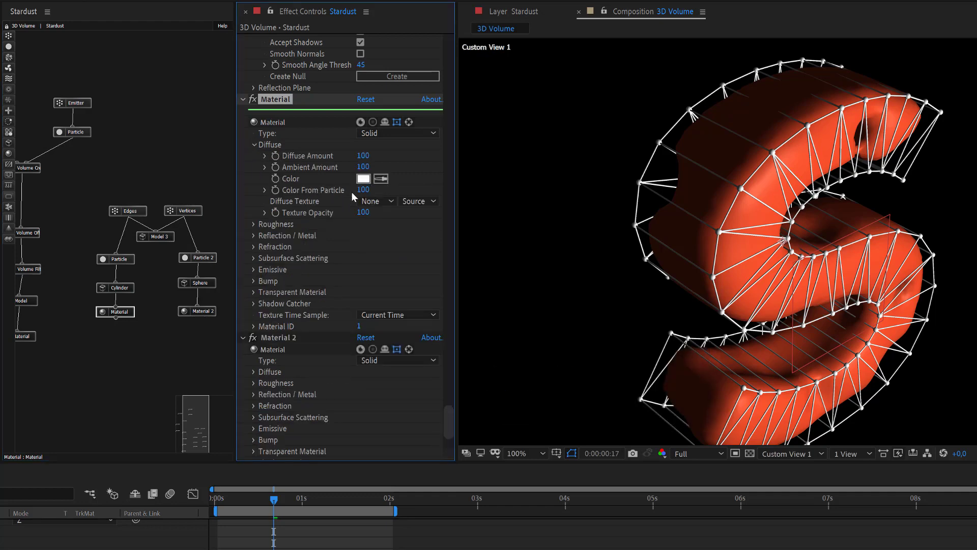
click(130, 260)
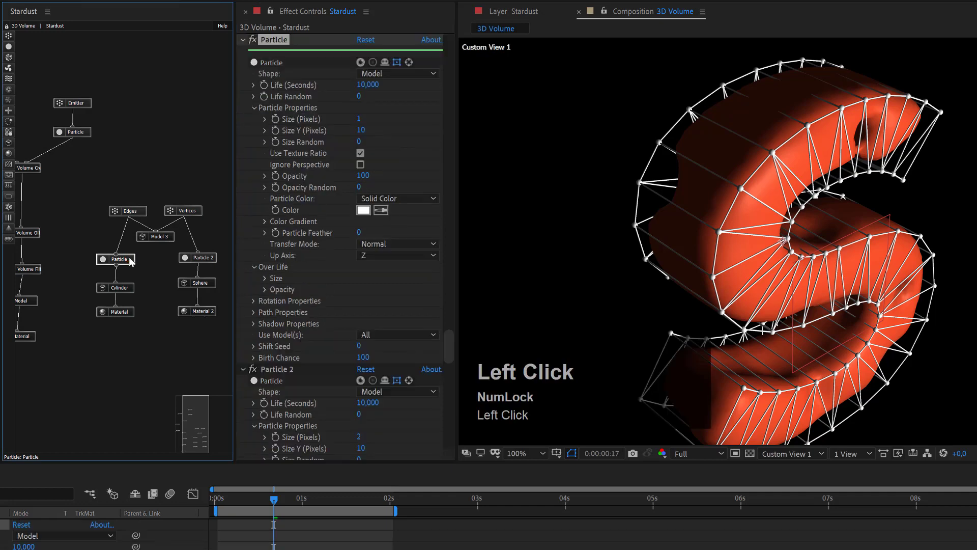
click(363, 211)
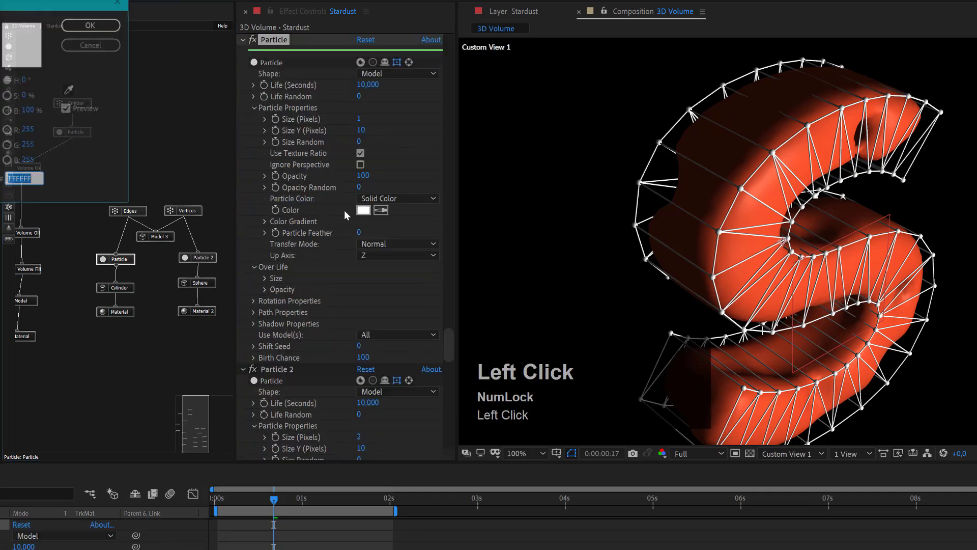
drag(0, 163, 0, 174)
click(92, 25)
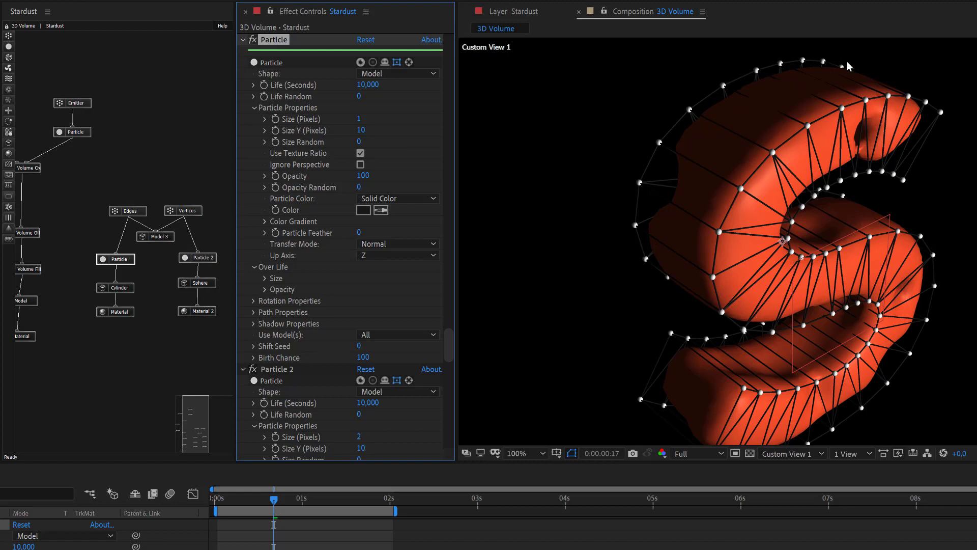
- Add a new Model node beside the Emitter in the node graph and set its model source to Primitive
click(9, 143)
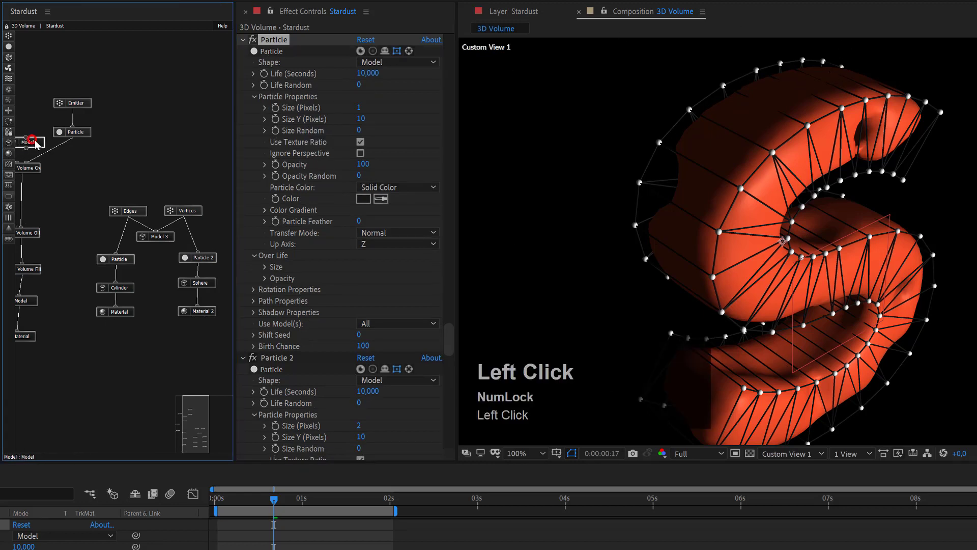
drag(31, 142, 151, 103)
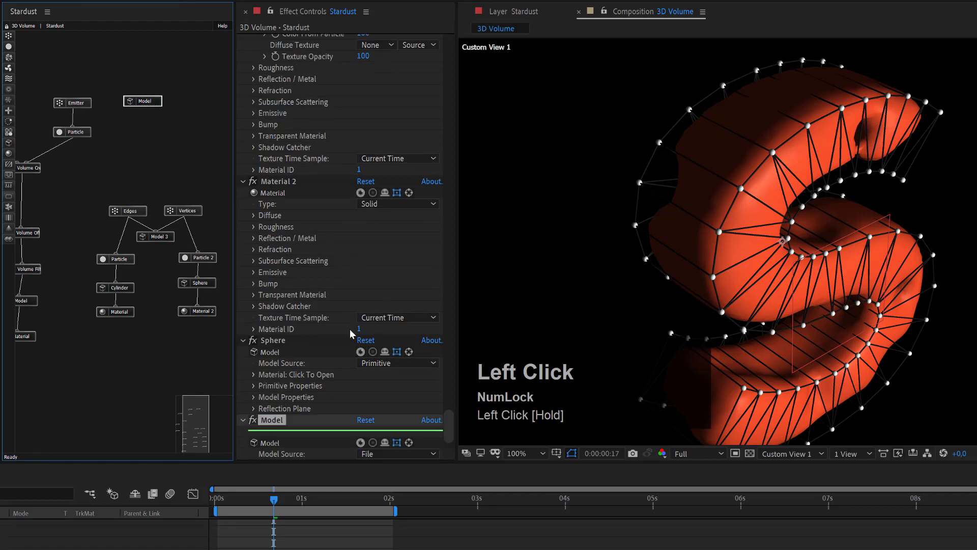
scroll(349, 328, down, 3)
click(376, 396)
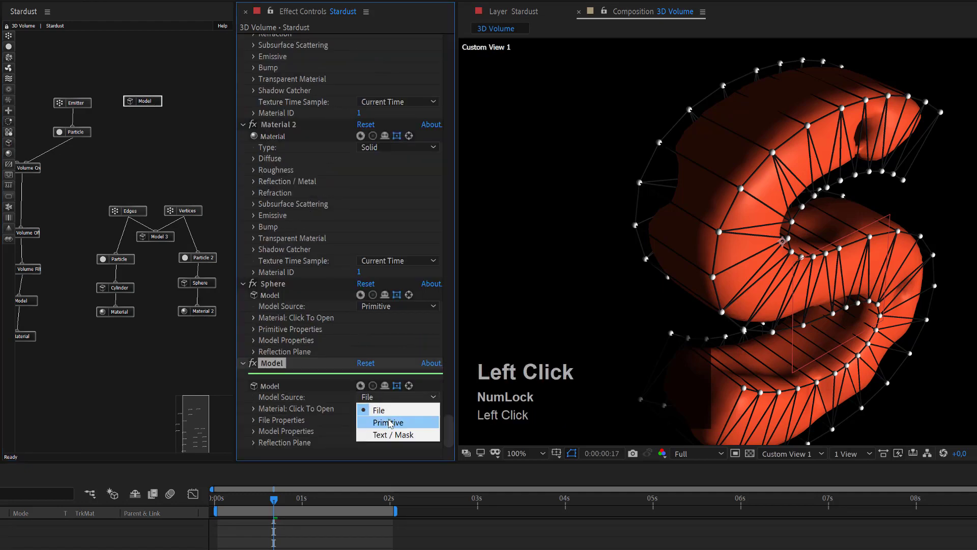
click(402, 420)
- Set Size X and Size Y of the new cube primitive to 750 each
click(254, 420)
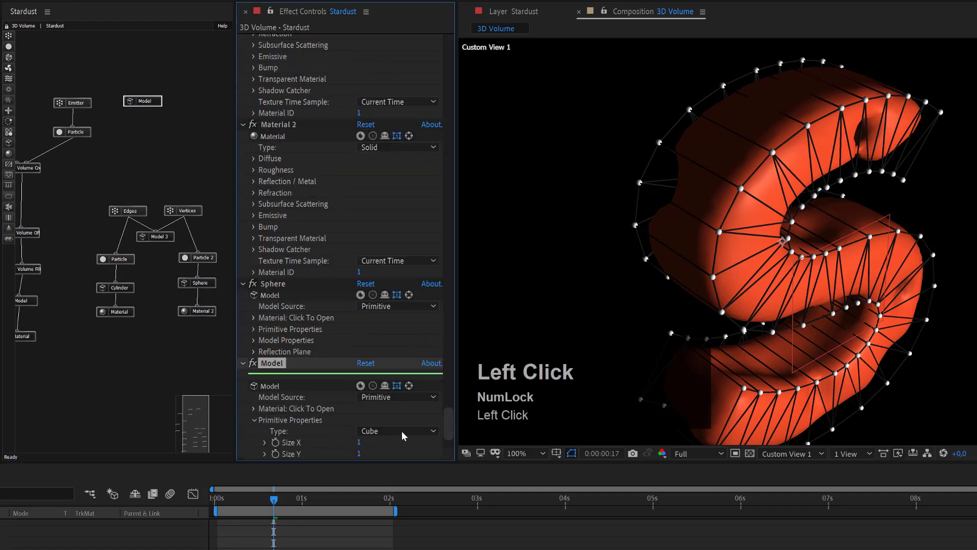
scroll(360, 432, down, 4)
click(360, 353)
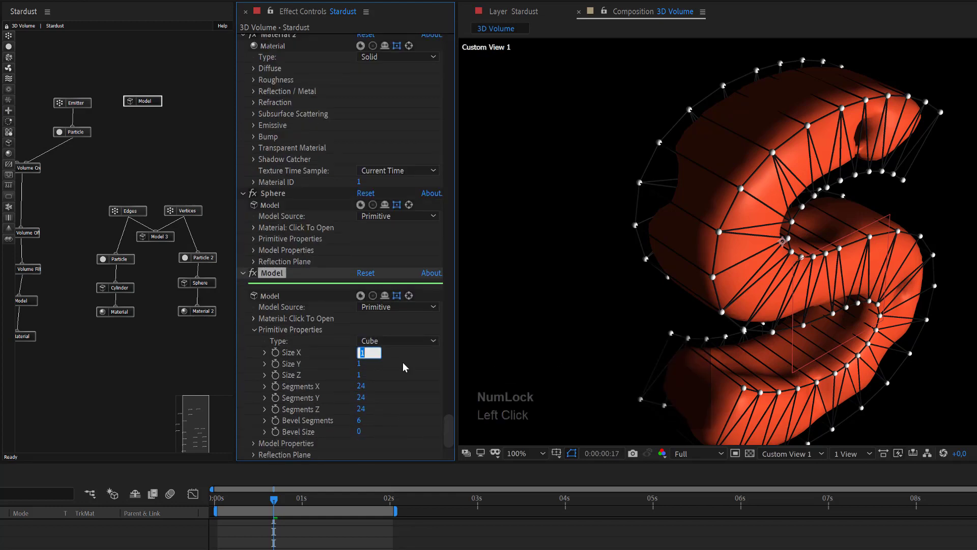
text(750)
key(Tab)
text(750)
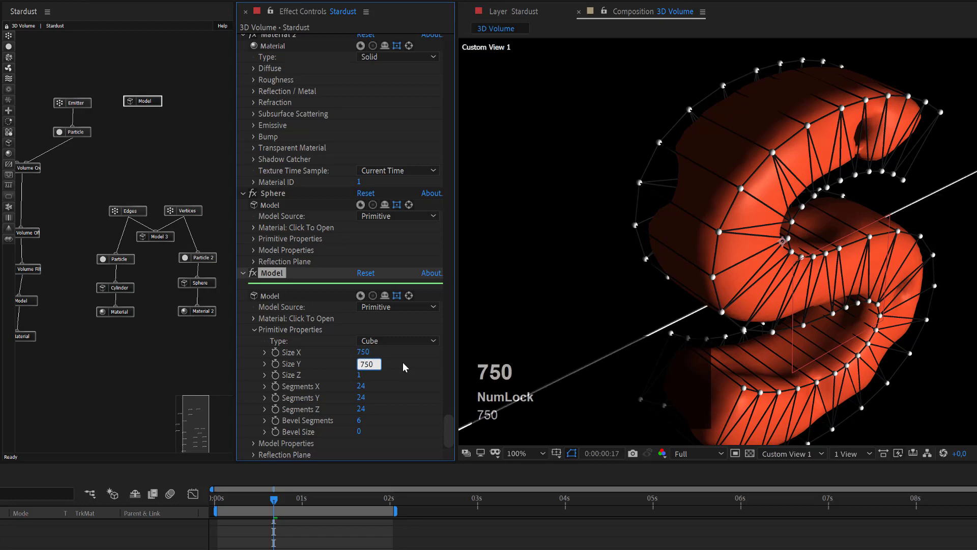
key(Return)
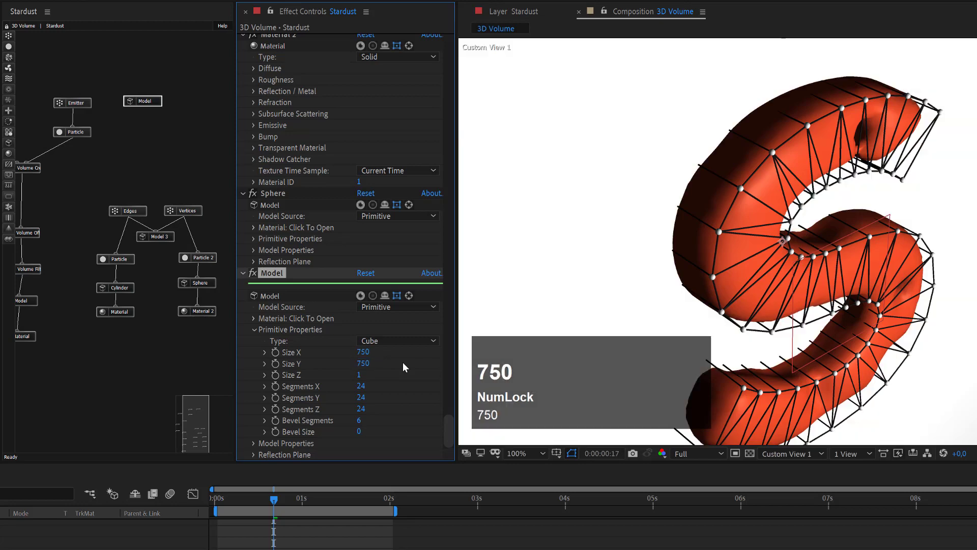
- Set Segments X, Y and Z of the cube primitive to 4 each and its Size Z to 20
click(361, 386)
text(4)
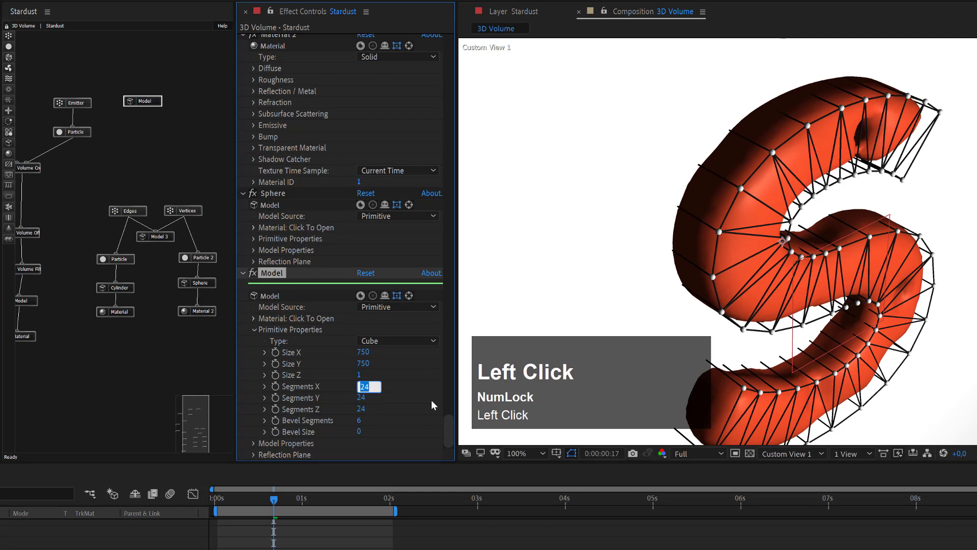
key(Tab)
text(4)
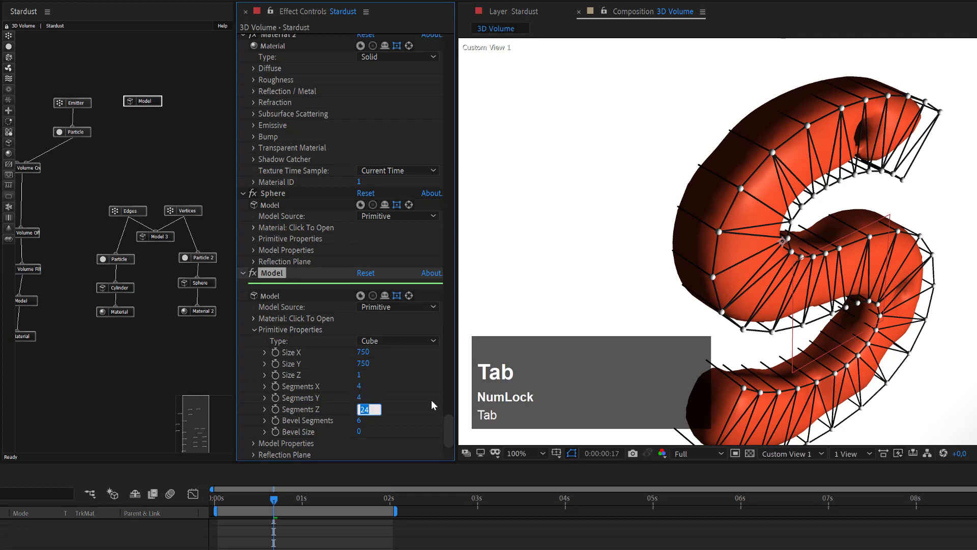
text(4)
key(Tab)
click(359, 375)
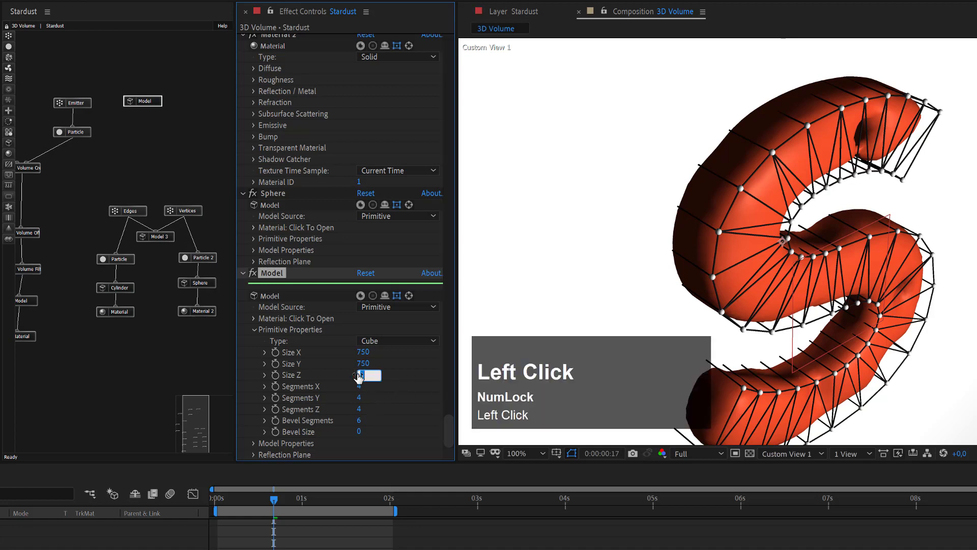
text(20)
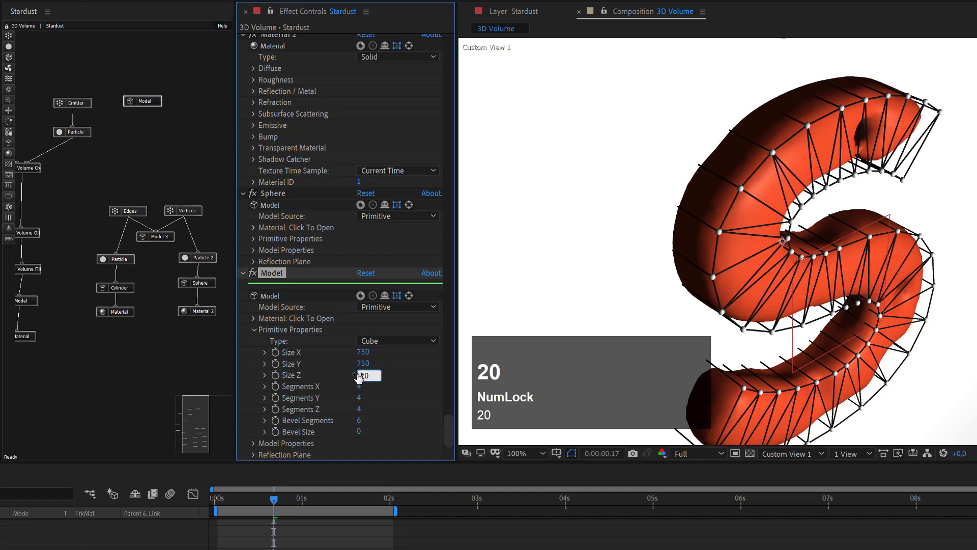
key(Return)
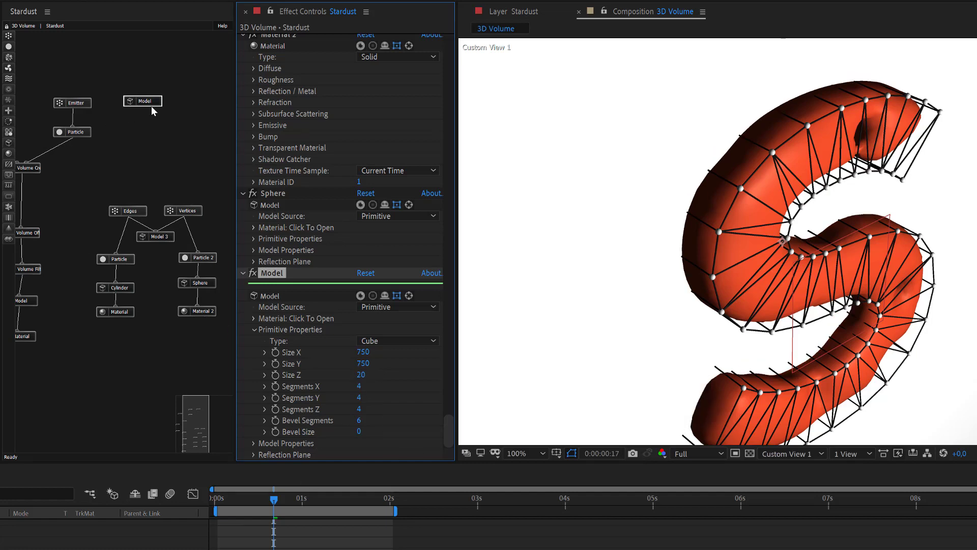
- Set Origin Z to 50 in the Model Properties of the new cube model
click(152, 105)
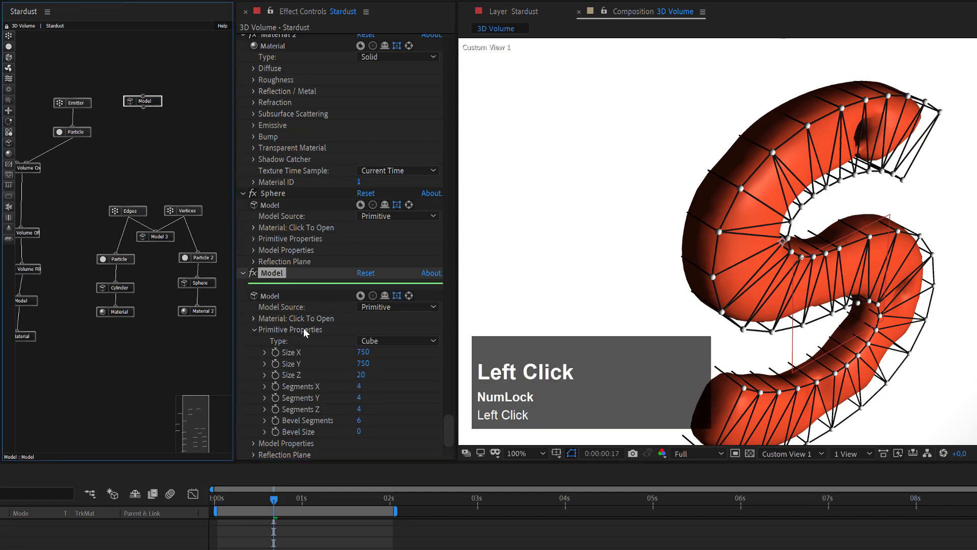
scroll(303, 331, down, 1)
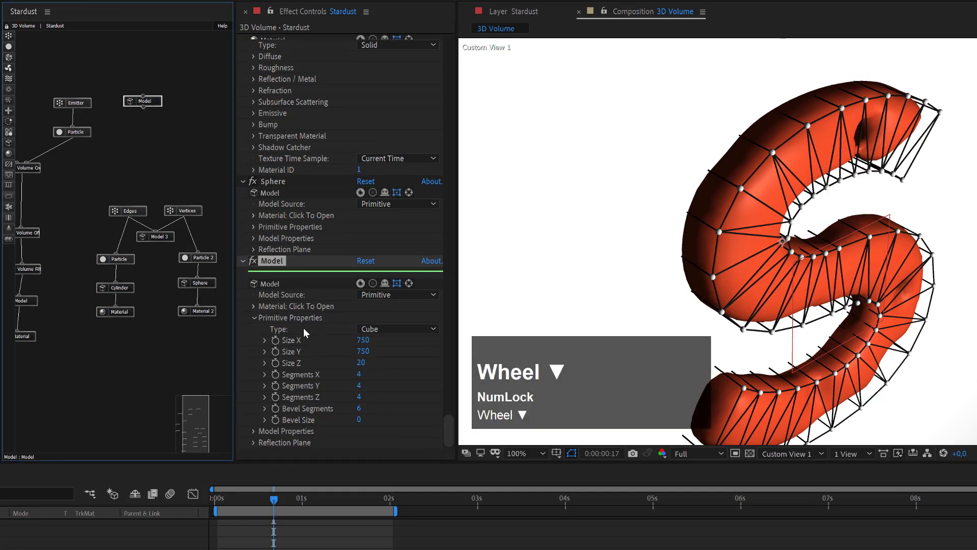
click(252, 430)
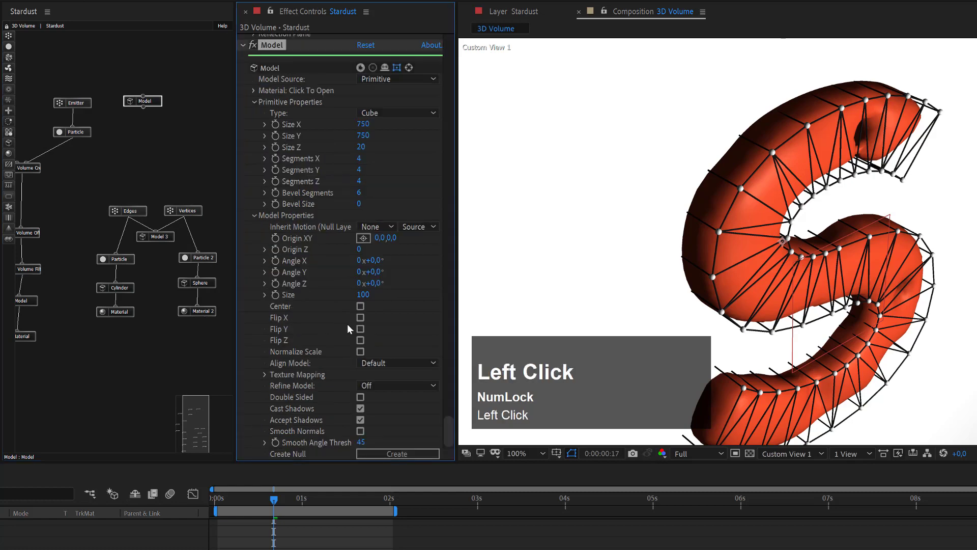
click(360, 249)
text(50)
key(Return)
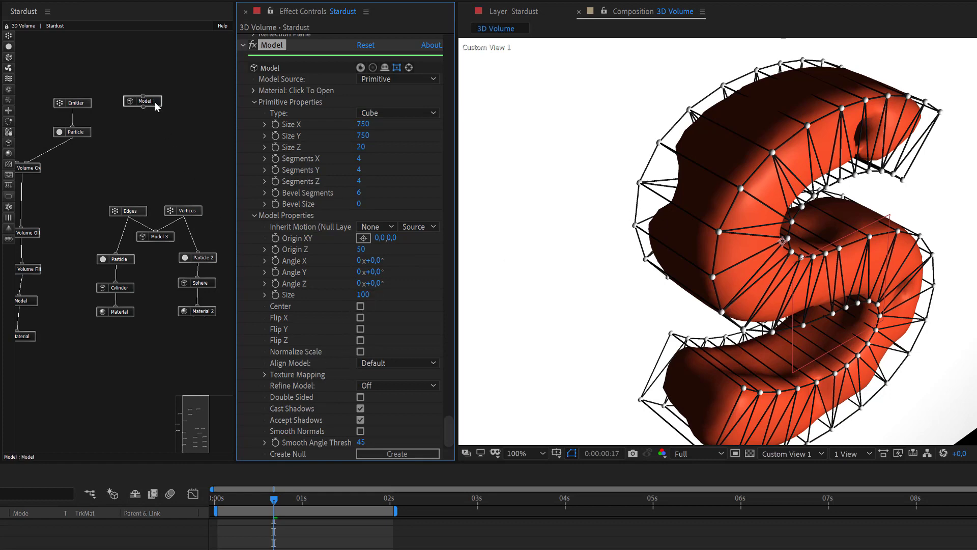
- Move the cube's Model node slightly up in the node graph and enable its Reflection Plane
drag(156, 106, 157, 102)
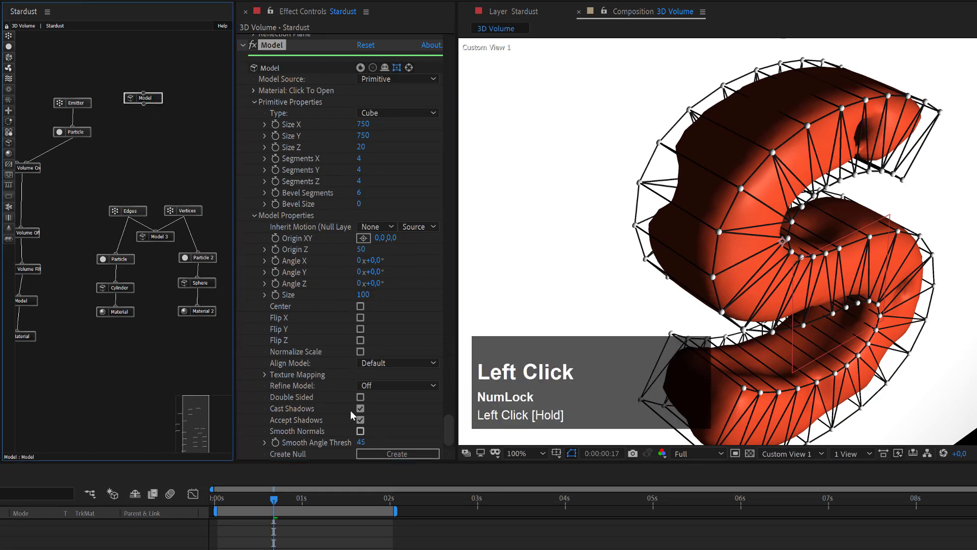
click(255, 214)
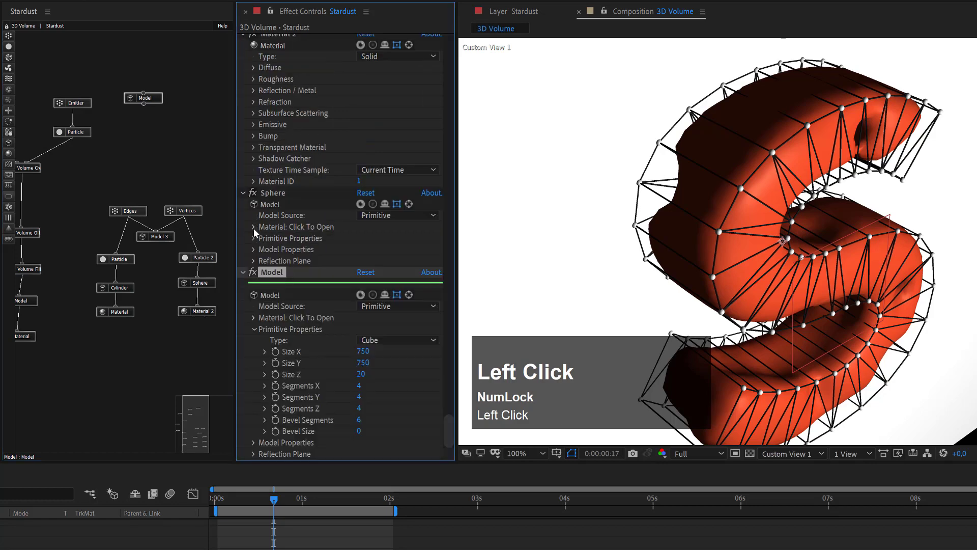
click(254, 328)
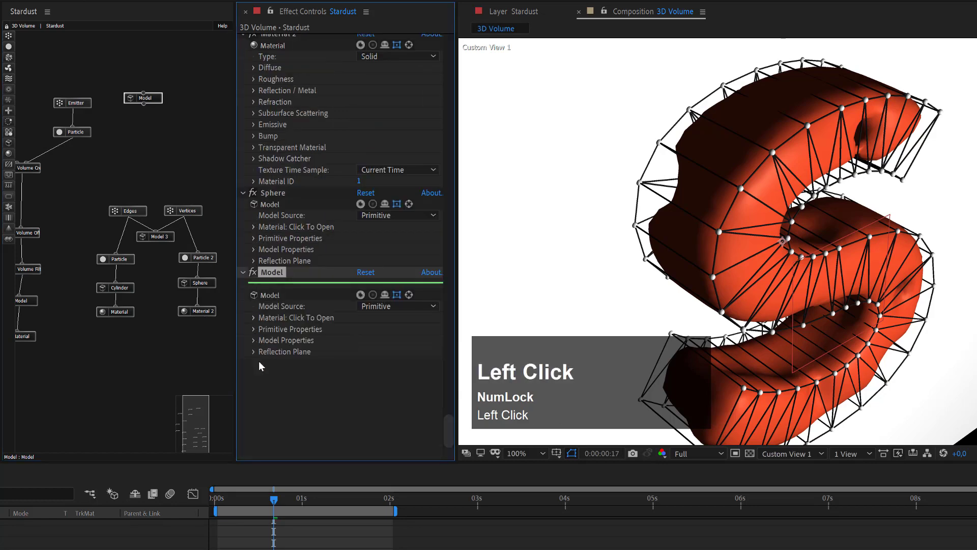
click(253, 453)
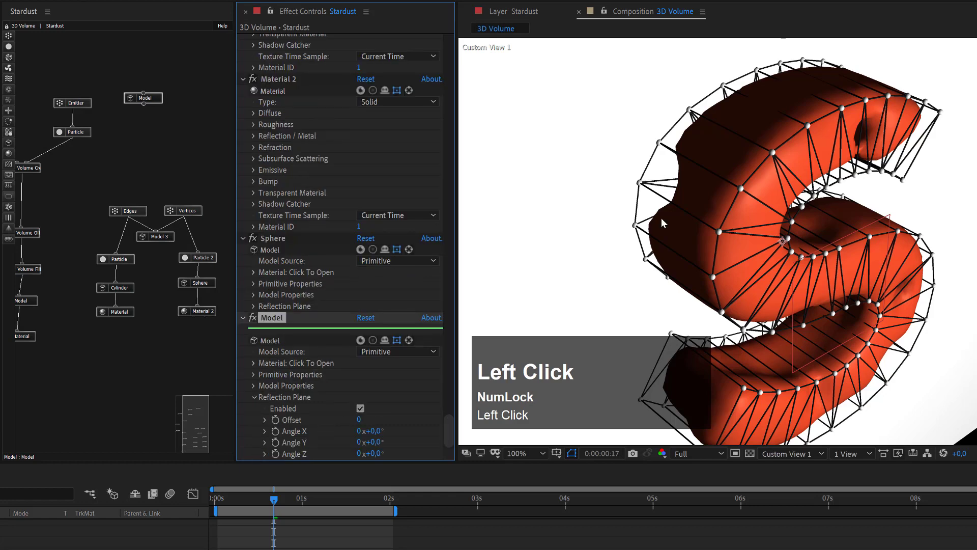
- Add a new Material node and connect it below the cube's Model node
click(5, 154)
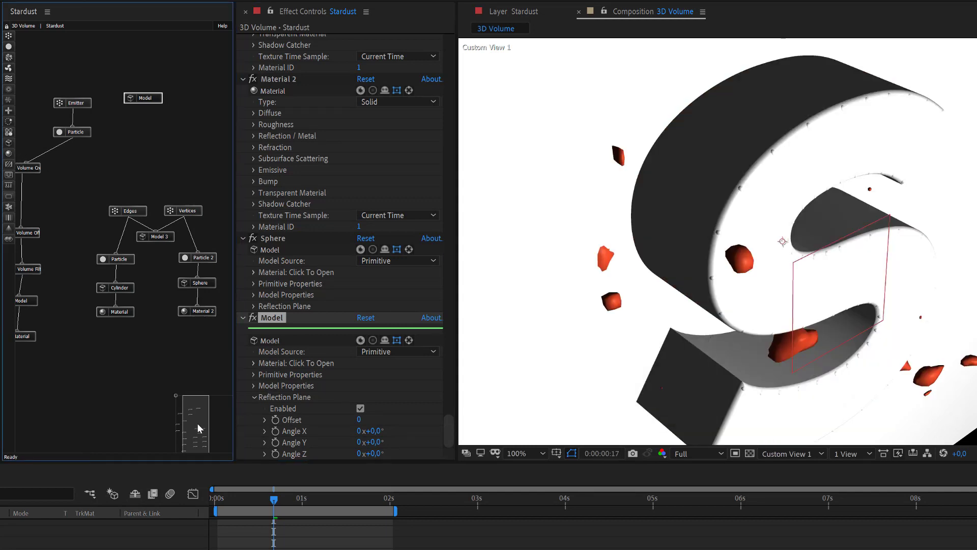
drag(201, 426, 190, 428)
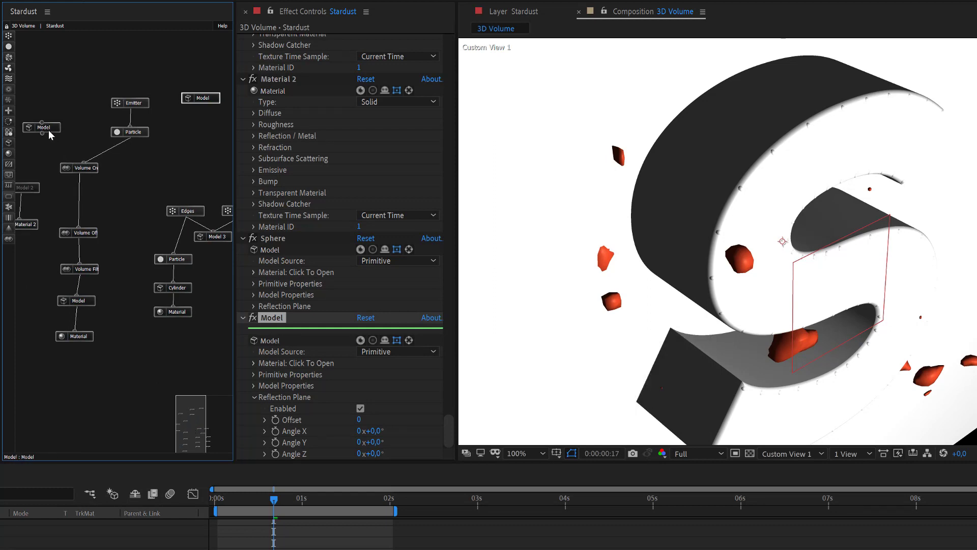
key(ctrl+z)
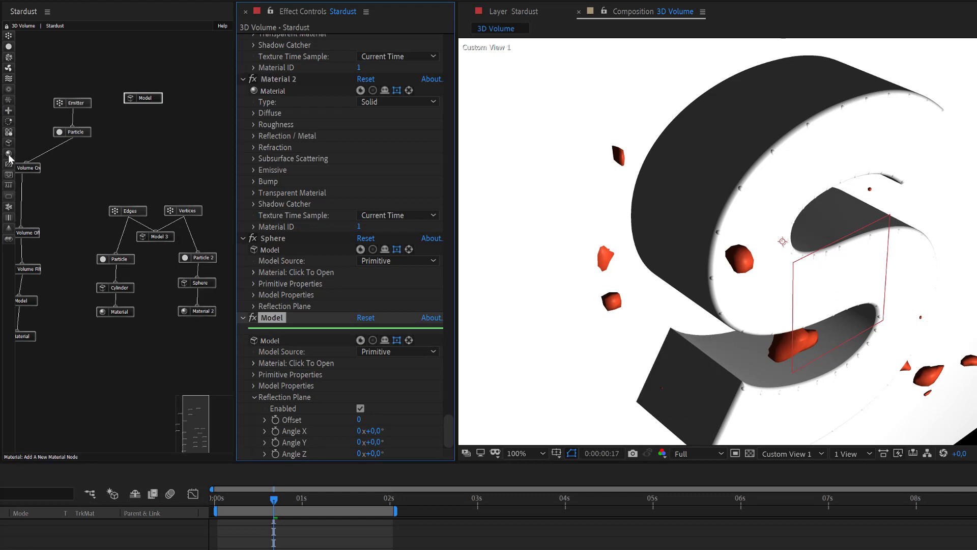
drag(8, 156, 144, 102)
click(151, 128)
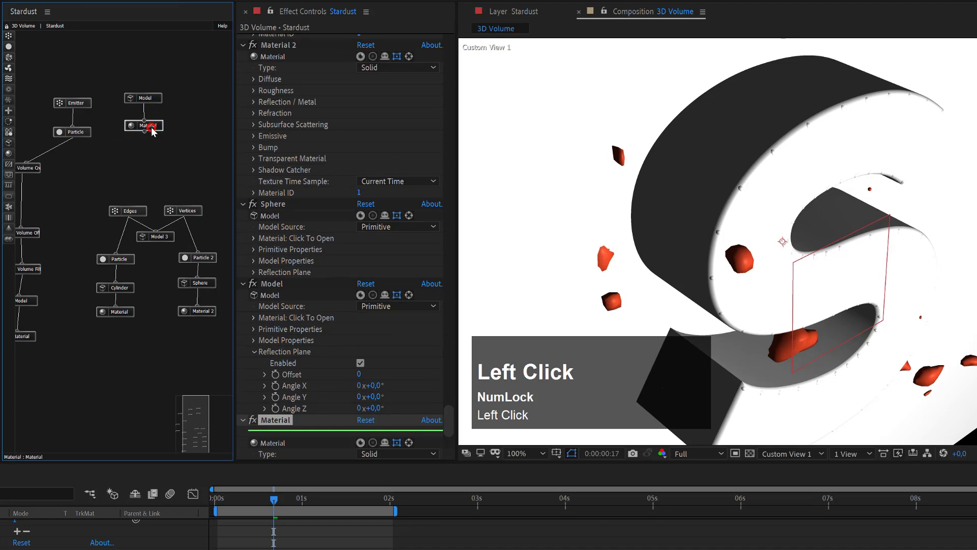
- Set the Reflection / Metal amount of the cube's new material to 100
scroll(360, 371, down, 5)
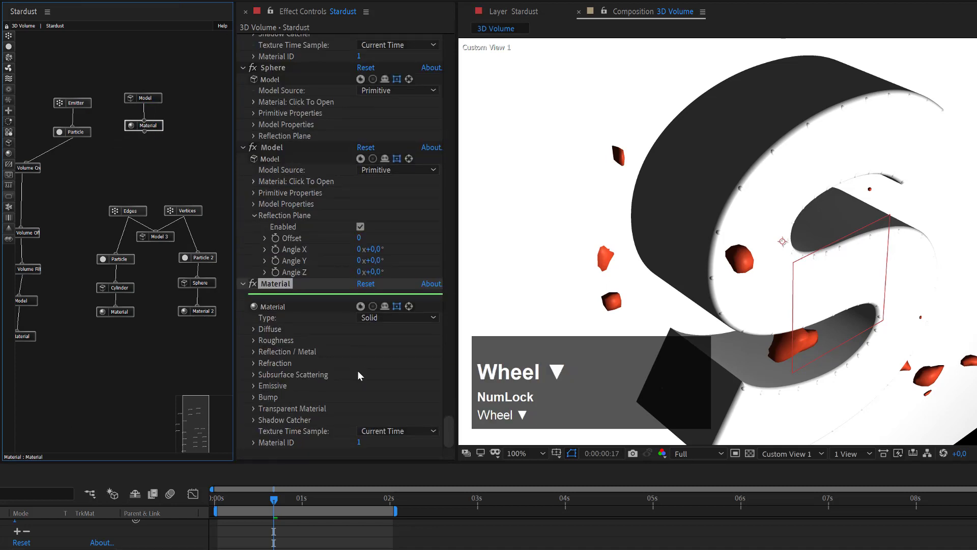
click(254, 351)
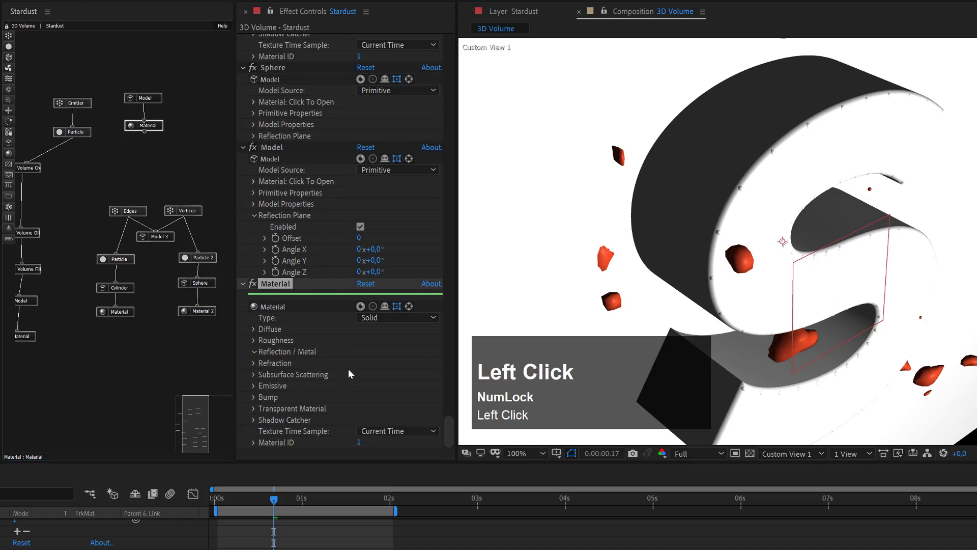
drag(359, 362, 431, 368)
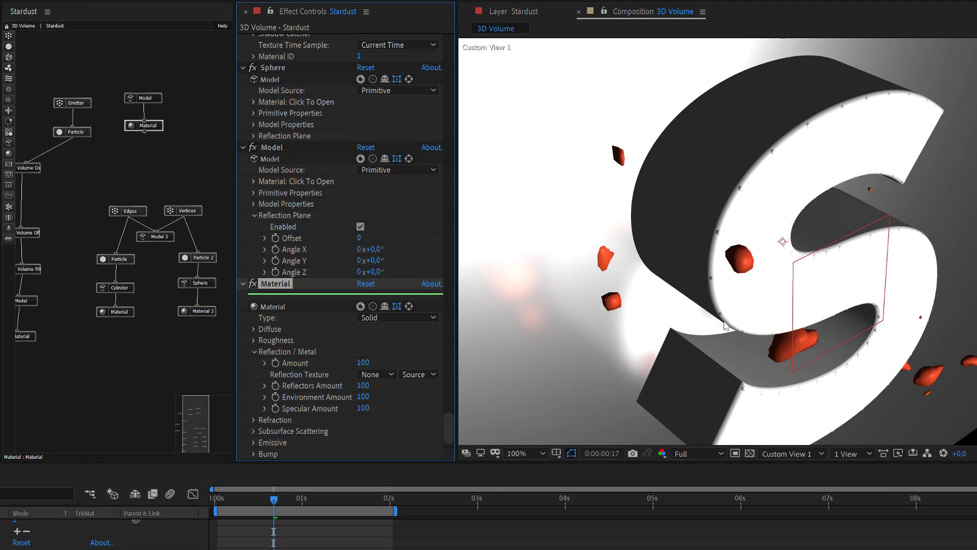
- Reconnect the letter's Model node to the Volume node below the emitter's Particle, and check the animation at 0:00:01:05
click(245, 501)
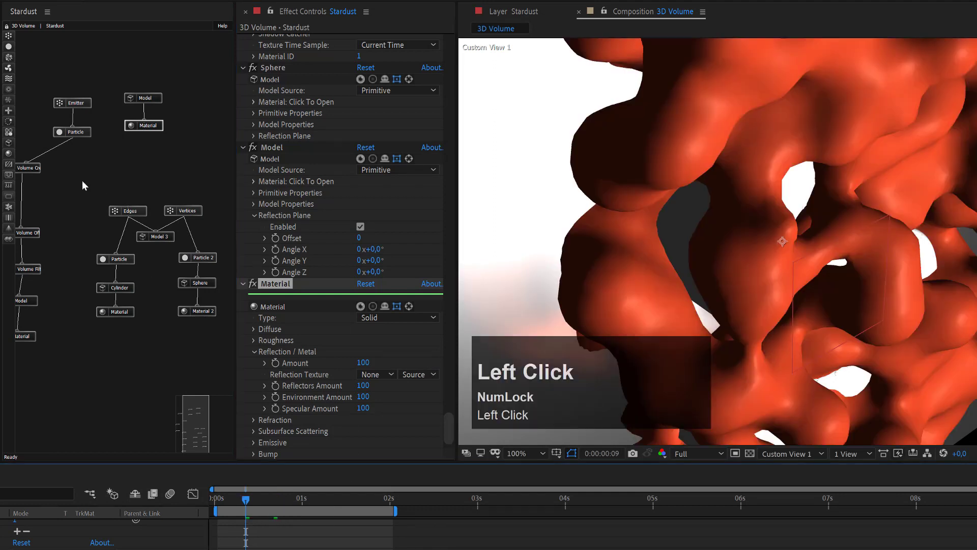
drag(203, 422, 192, 414)
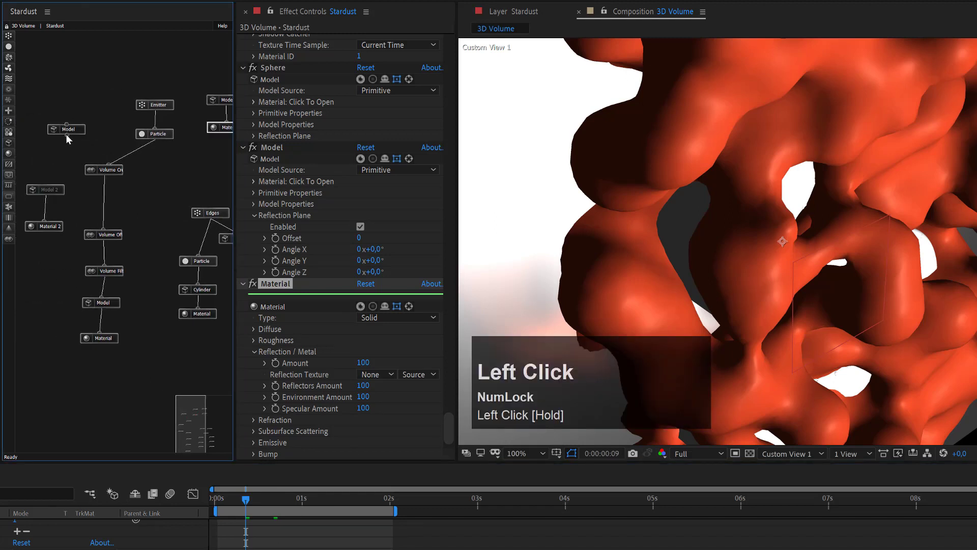
drag(66, 134, 91, 171)
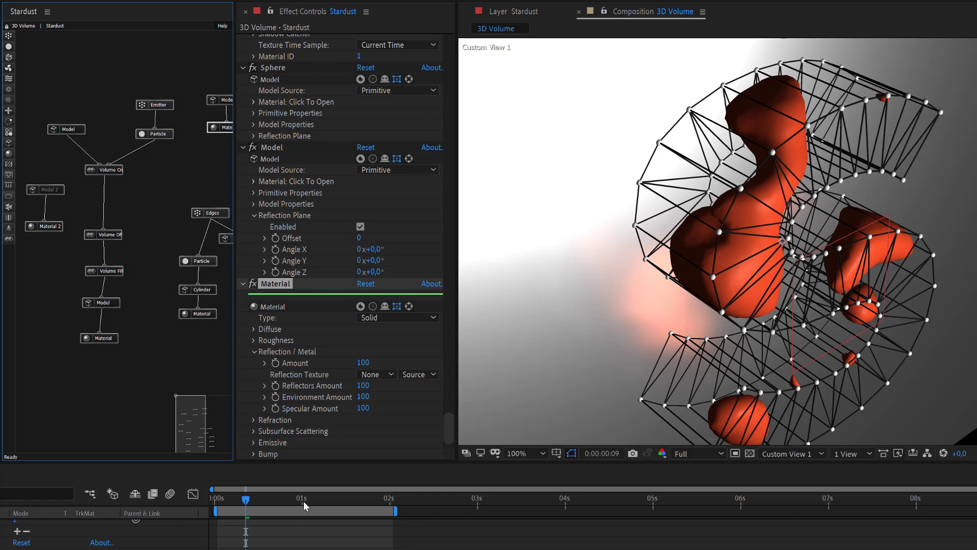
drag(305, 500, 320, 501)
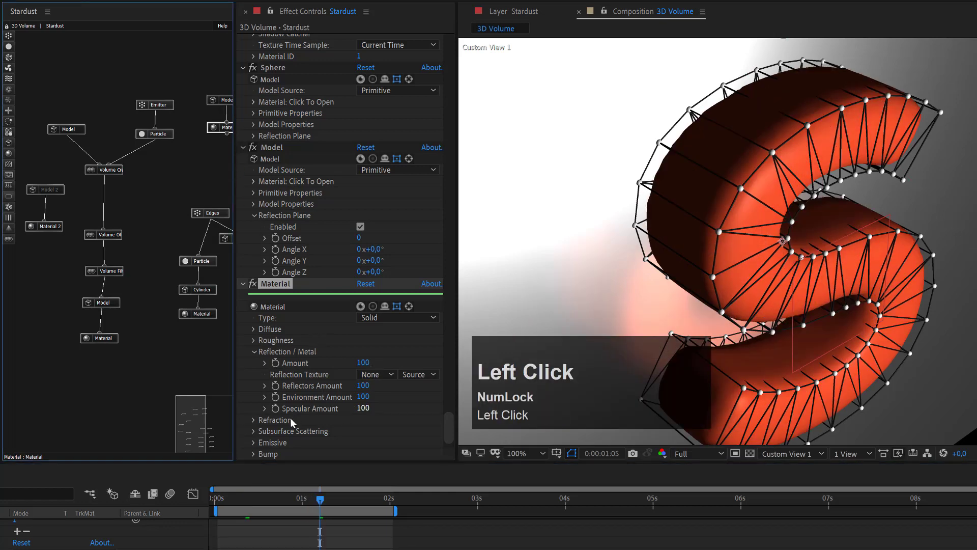
- Set the Roughness Amount of the cube's material to 10 and turn off its Gloss / Roughness option
click(254, 342)
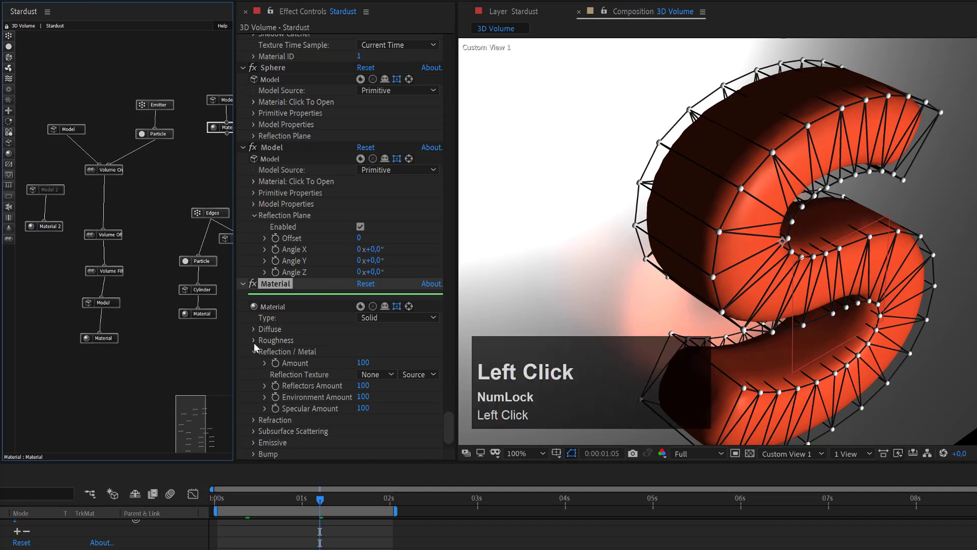
click(362, 352)
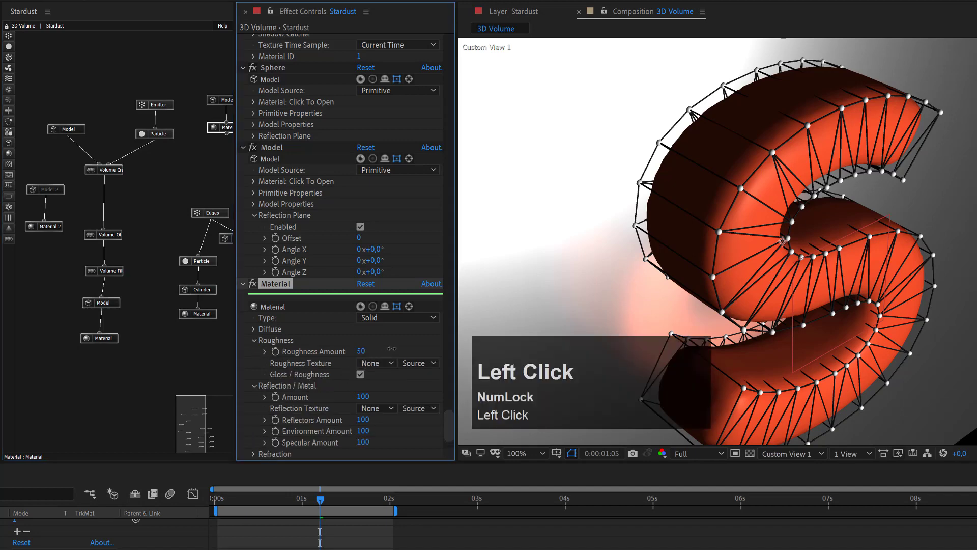
text(1)
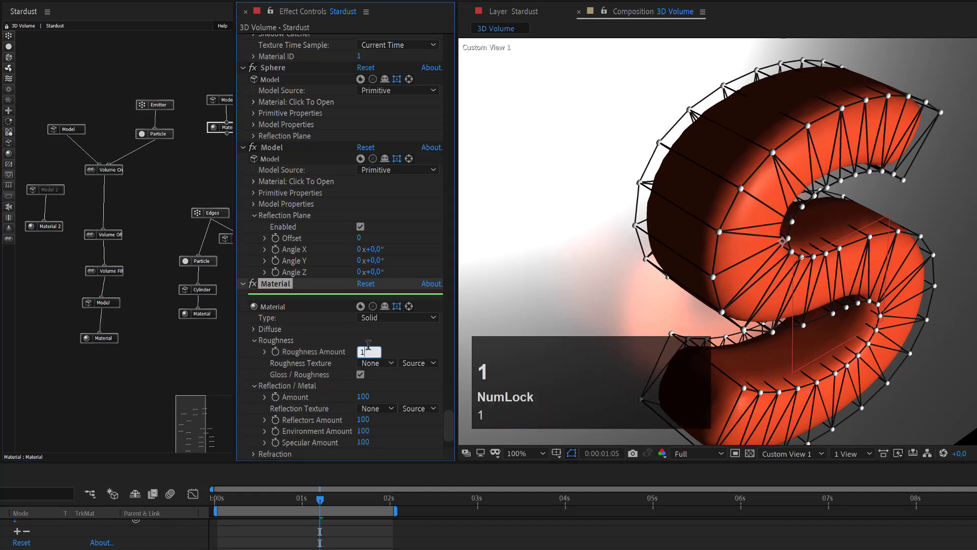
text(0)
key(Return)
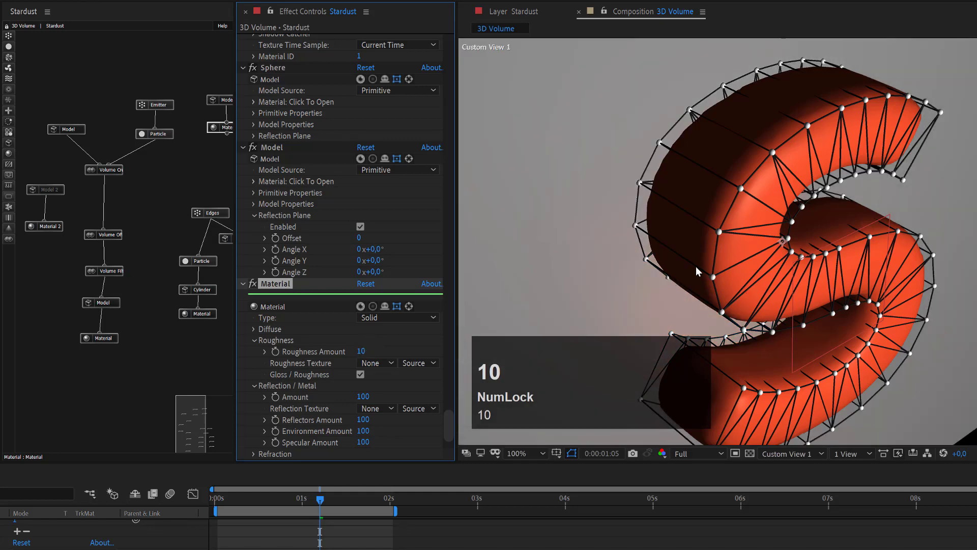
click(362, 377)
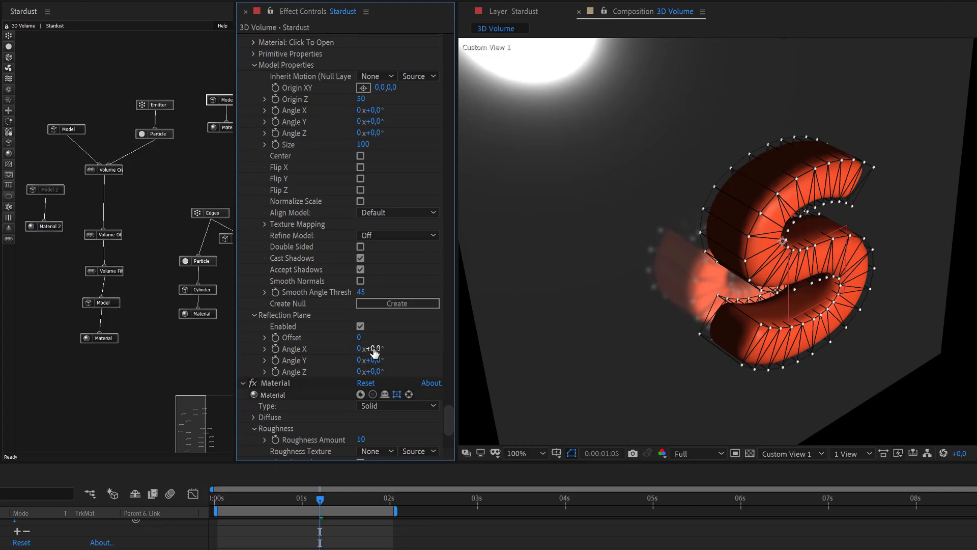
- Set the cube model's Reflection Plane to Angle X 90° and Offset 45
click(373, 350)
text(90)
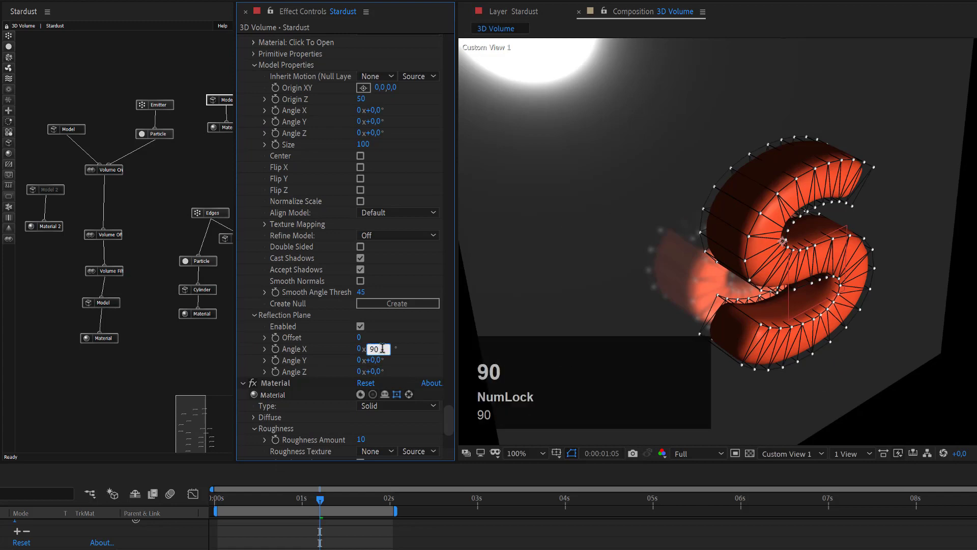
key(Return)
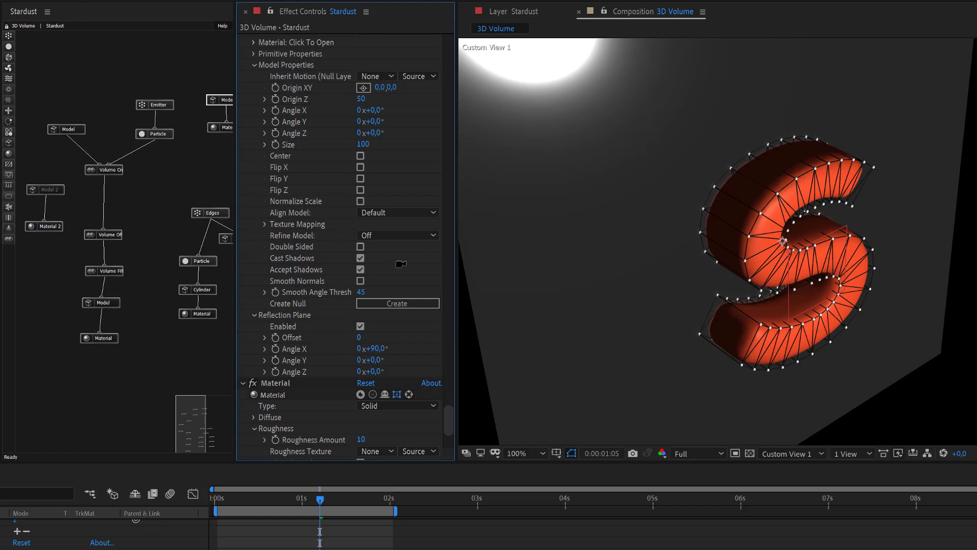
click(850, 125)
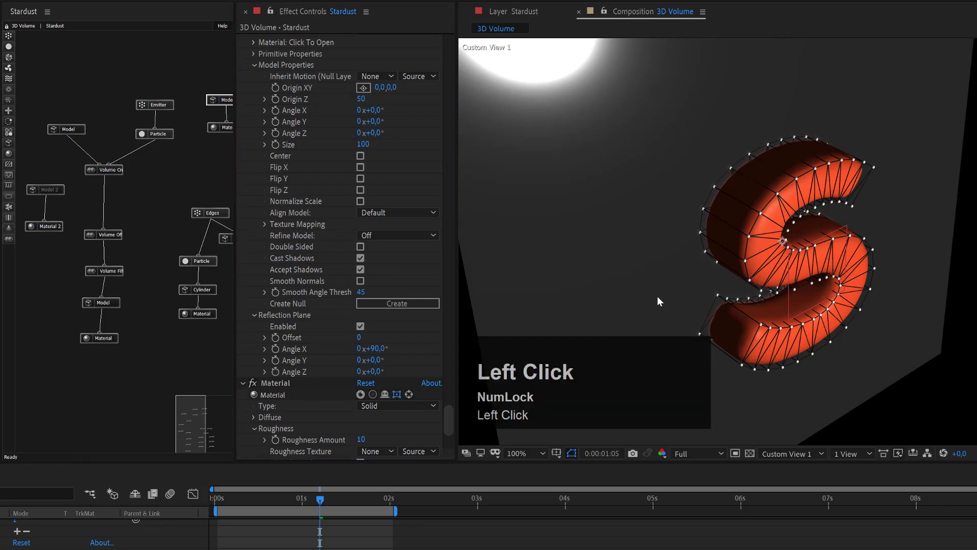
click(360, 338)
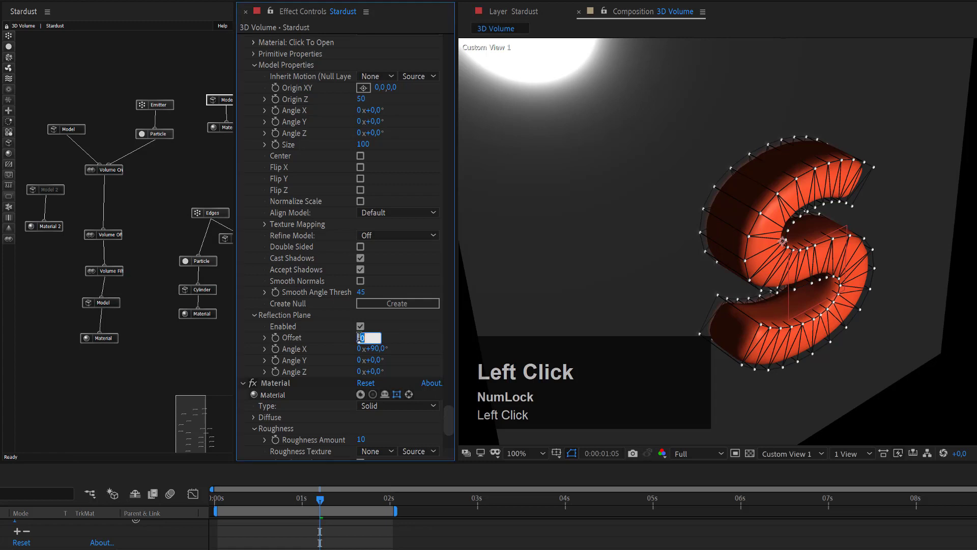
text(45)
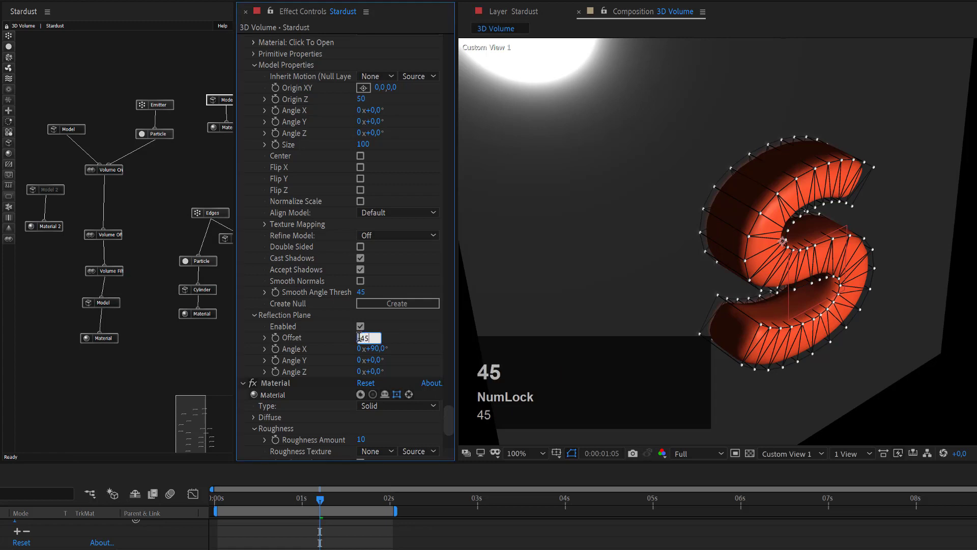
key(Return)
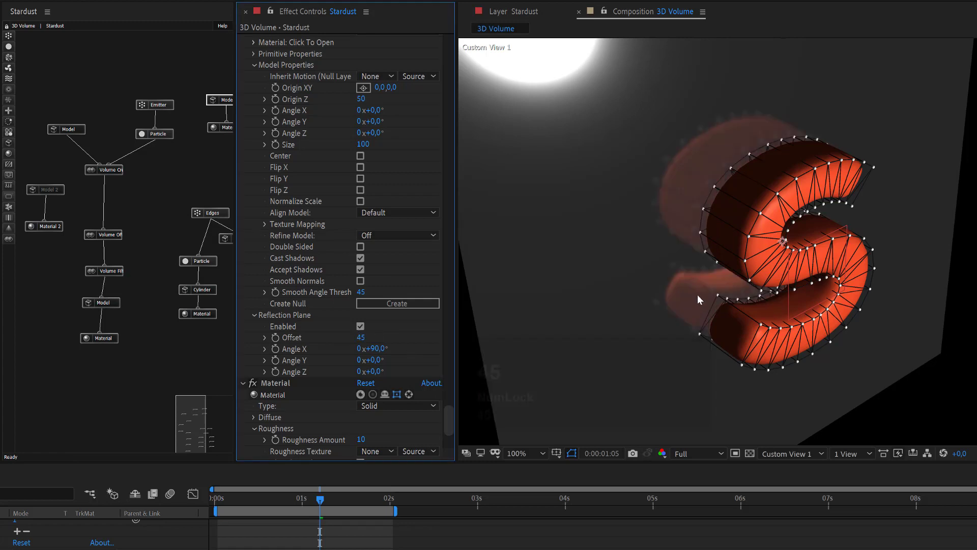
- Set the Offset of the cube model's Reflection Plane to 40
click(362, 338)
text(40)
key(Return)
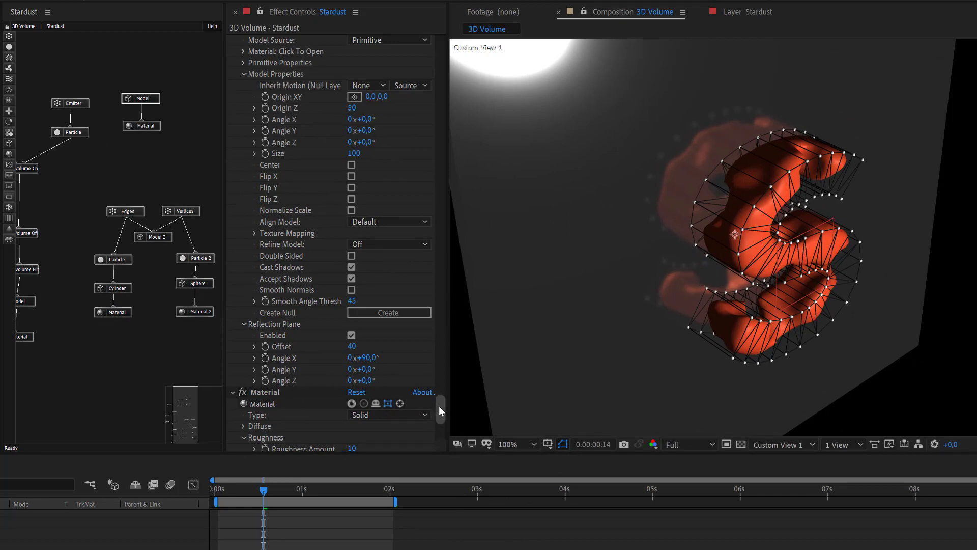
- Display the Stardust model overlays in the viewport and toggle the cube model's own overlay switch to inspect its reflection plane
drag(441, 410, 462, 31)
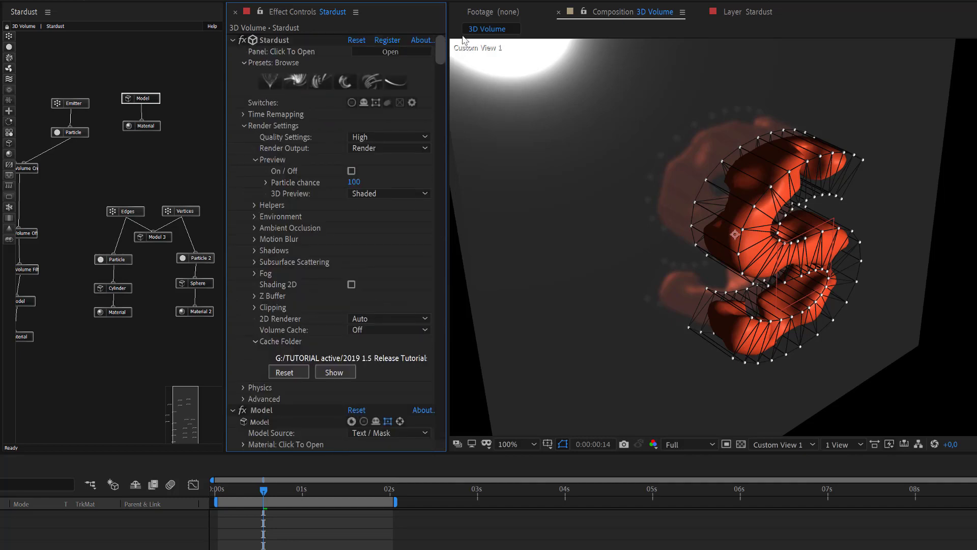
click(377, 103)
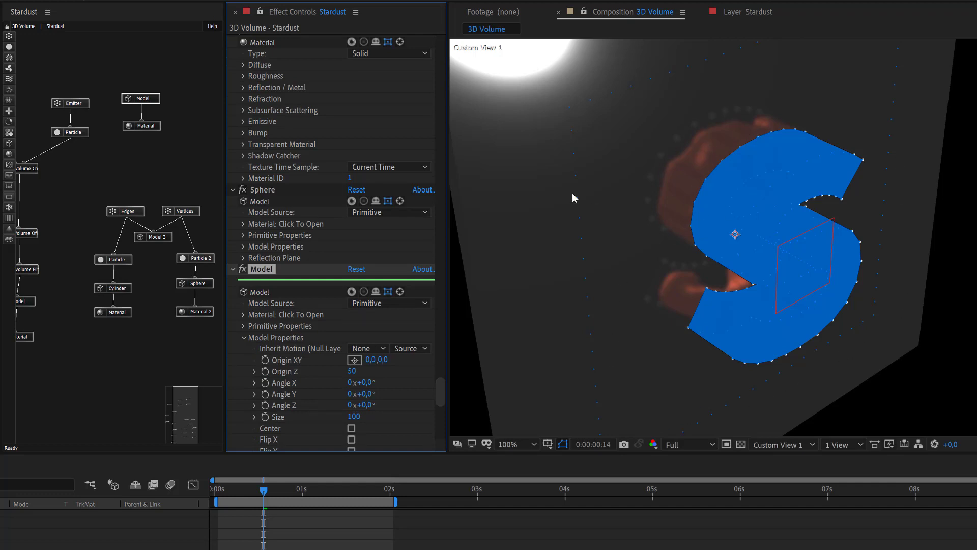
click(389, 293)
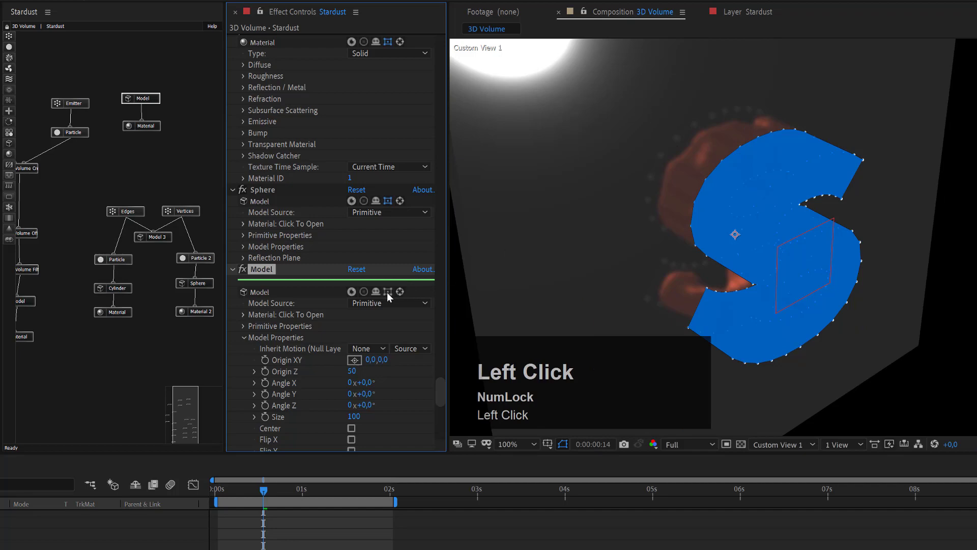
click(388, 292)
- Set the Angle X of the cube model's Reflection Plane to 0°
mouse_move(442, 389)
mouse_down()
mouse_move(441, 46)
mouse_move(450, 332)
mouse_move(443, 401)
mouse_move(441, 391)
mouse_up()
click(148, 100)
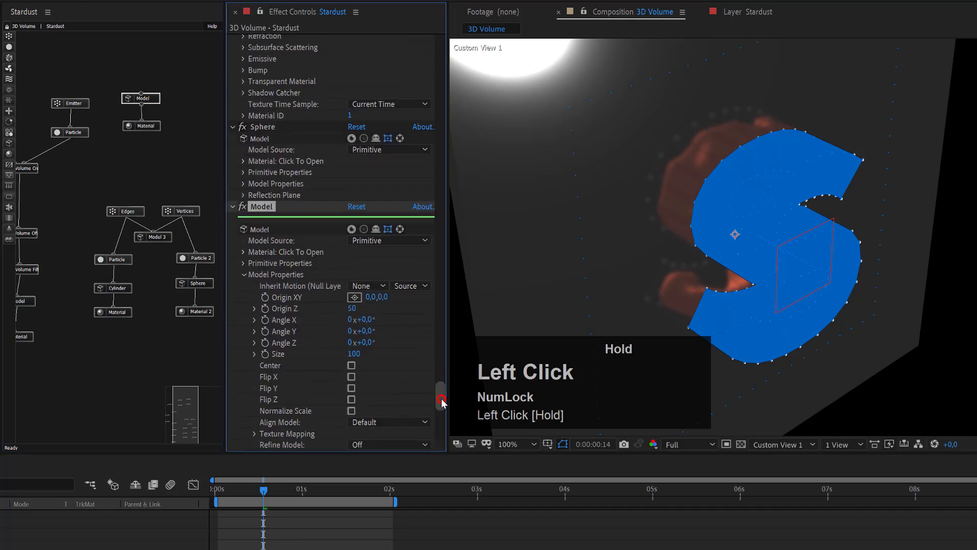
scroll(385, 367, down, 3)
scroll(384, 366, down, 3)
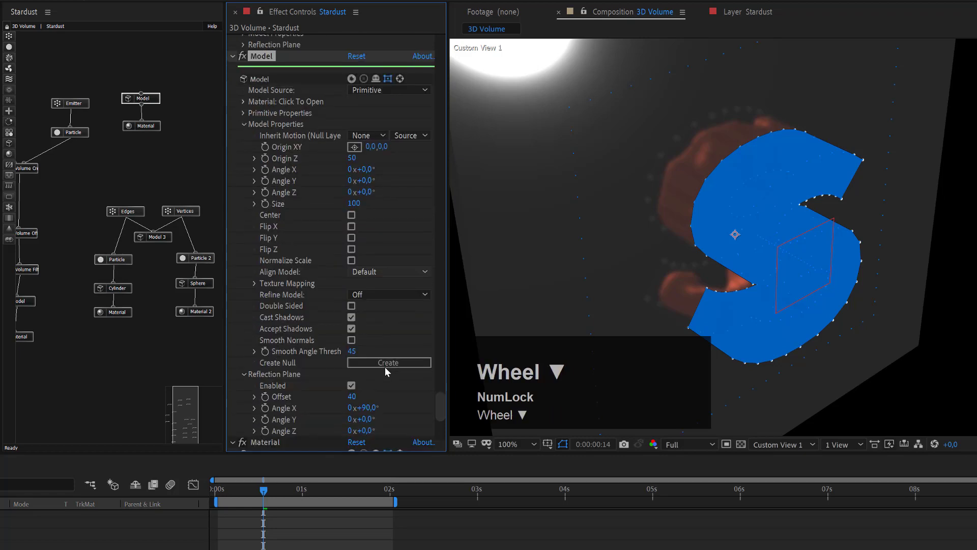
click(369, 378)
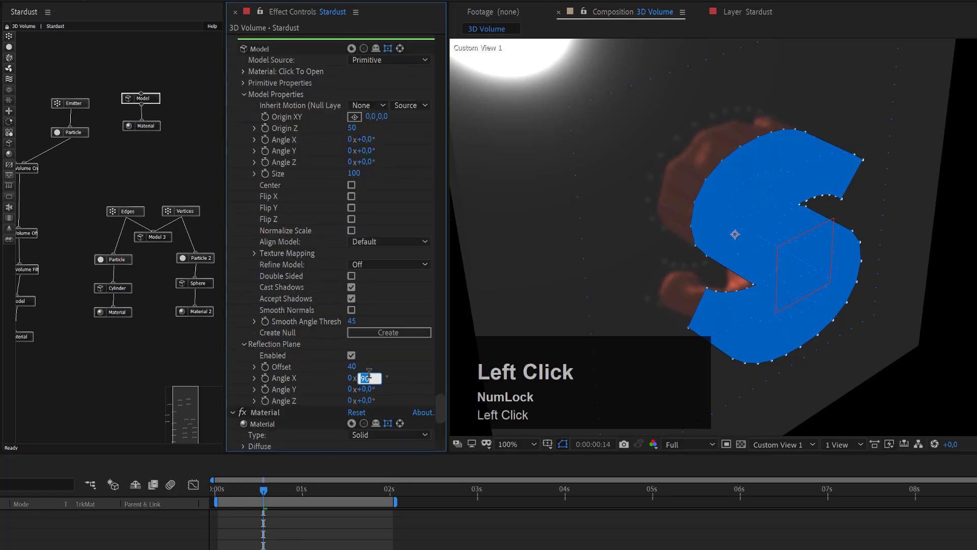
text(0)
key(Return)
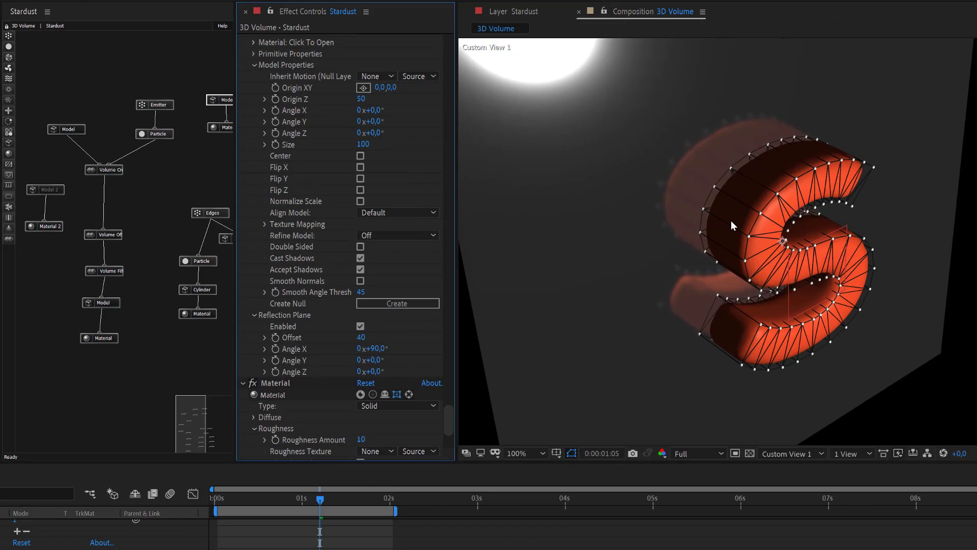
- Inspect the letter up close against its wireframe and set the Volume Offset node's Offset Amount to -3
key(c)
drag(732, 220, 732, 224)
drag(731, 224, 796, 368)
scroll(877, 259, down, 1)
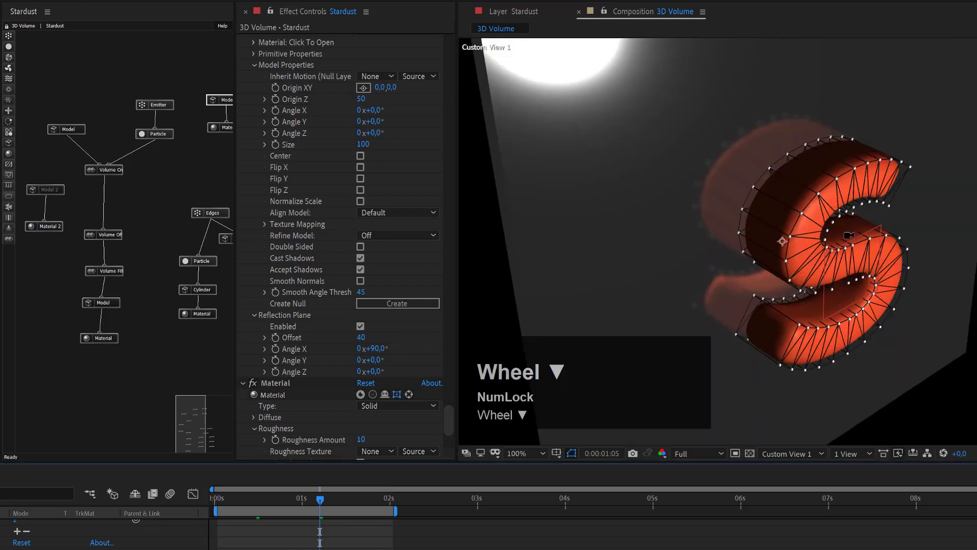
scroll(782, 241, up, 1)
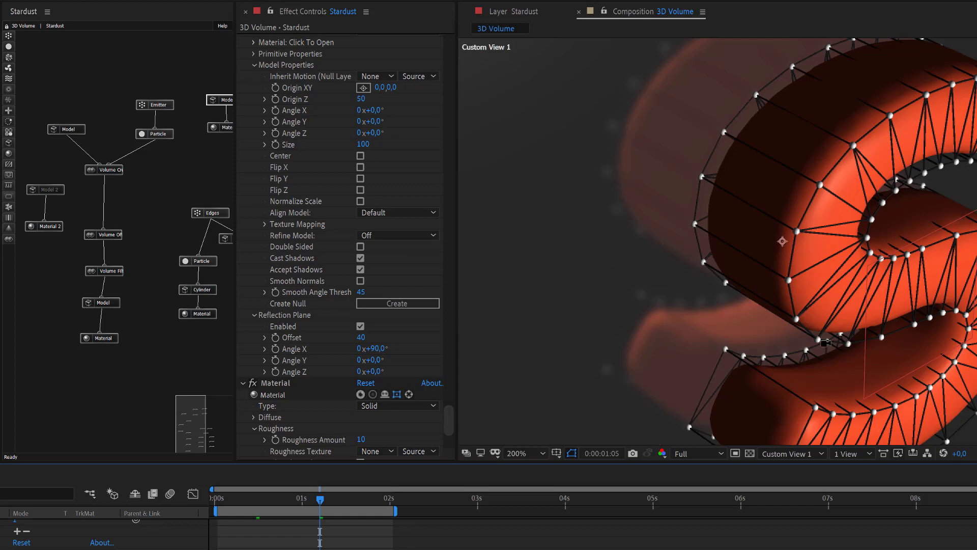
click(104, 235)
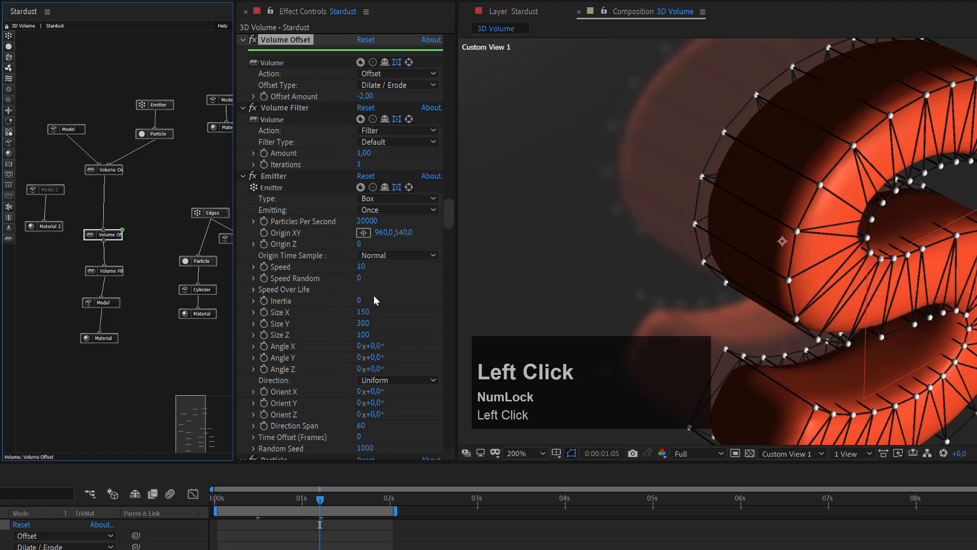
click(364, 96)
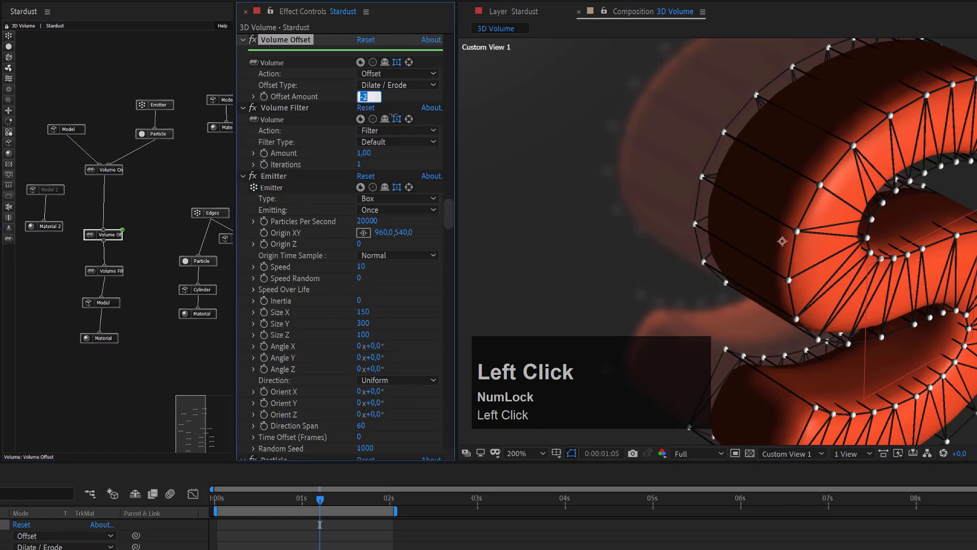
text(-3)
key(Return)
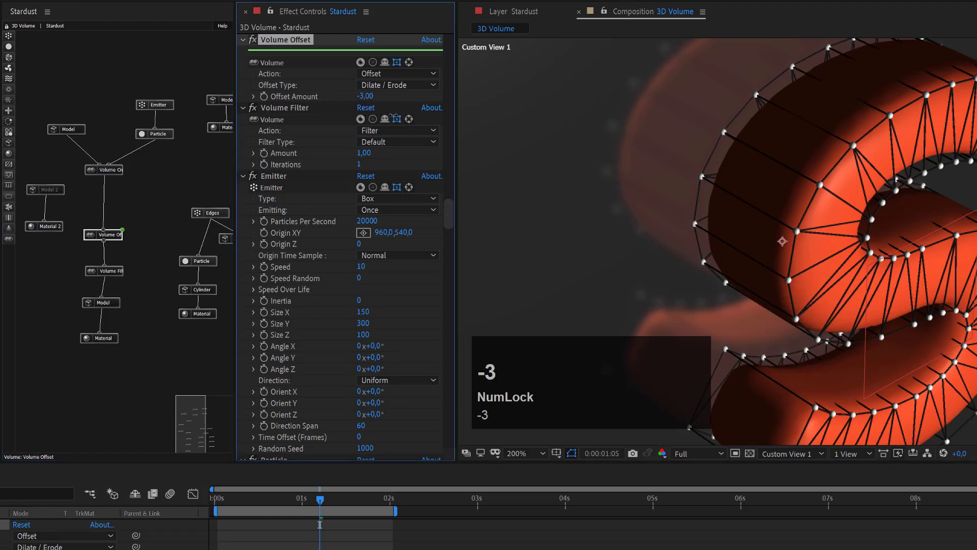
- Set the Volume Offset's Offset Amount to -4 and check the whole letter at 0:00:00:14
click(365, 96)
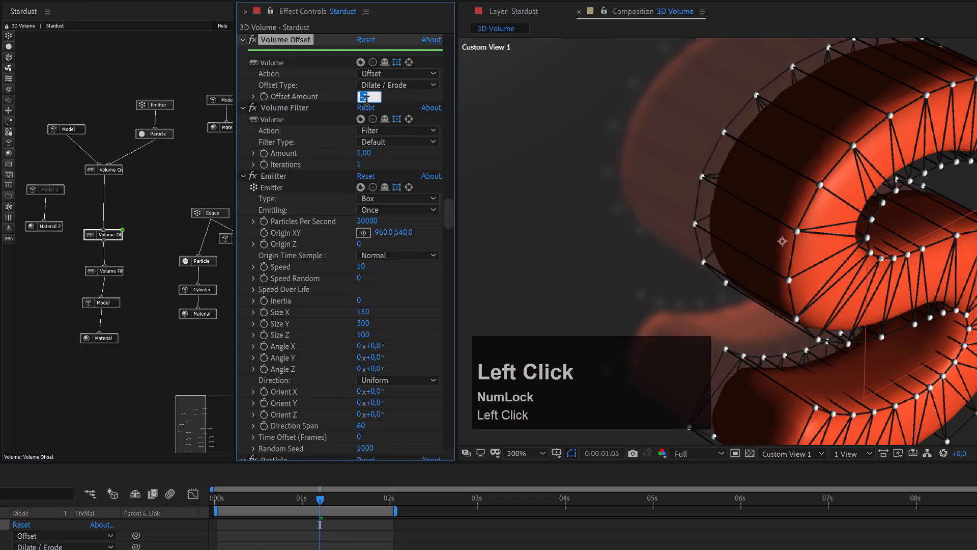
text(-4)
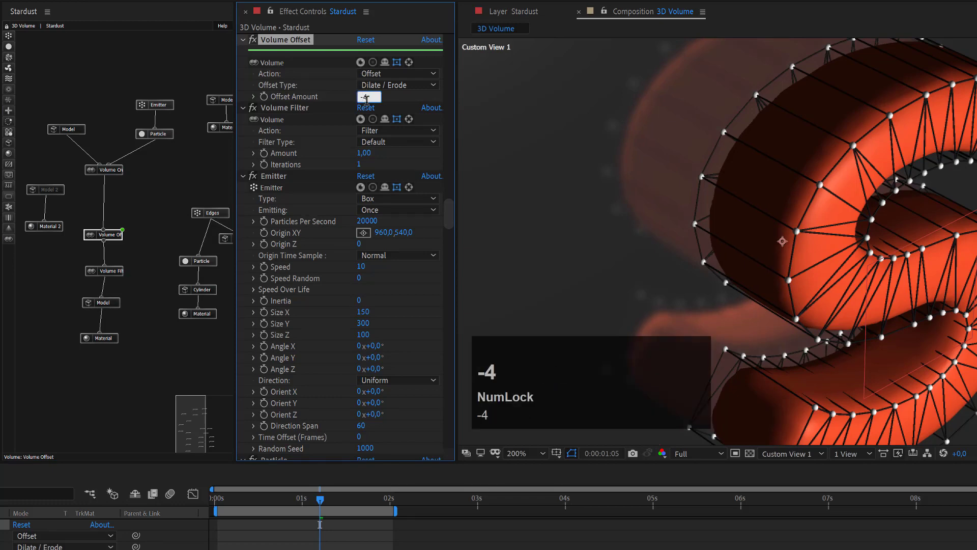
key(Return)
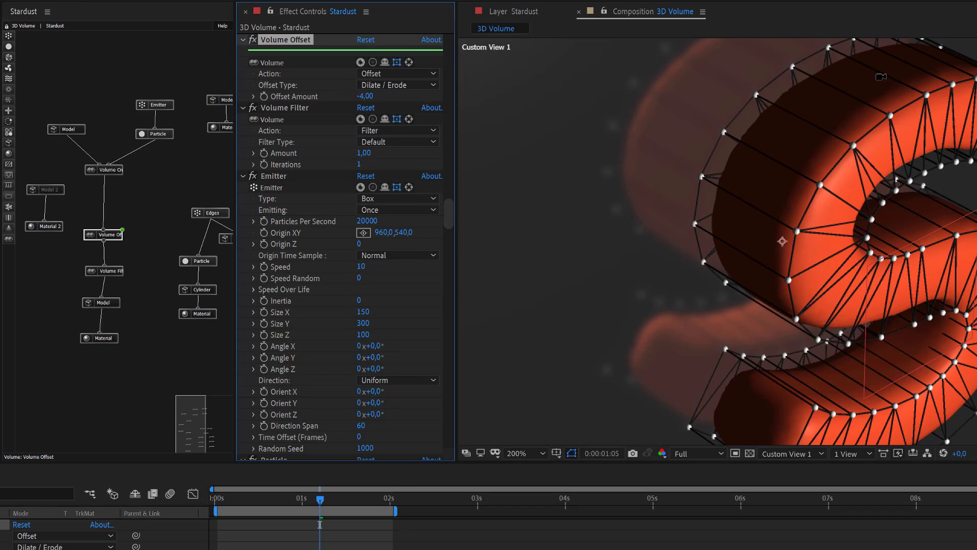
click(264, 500)
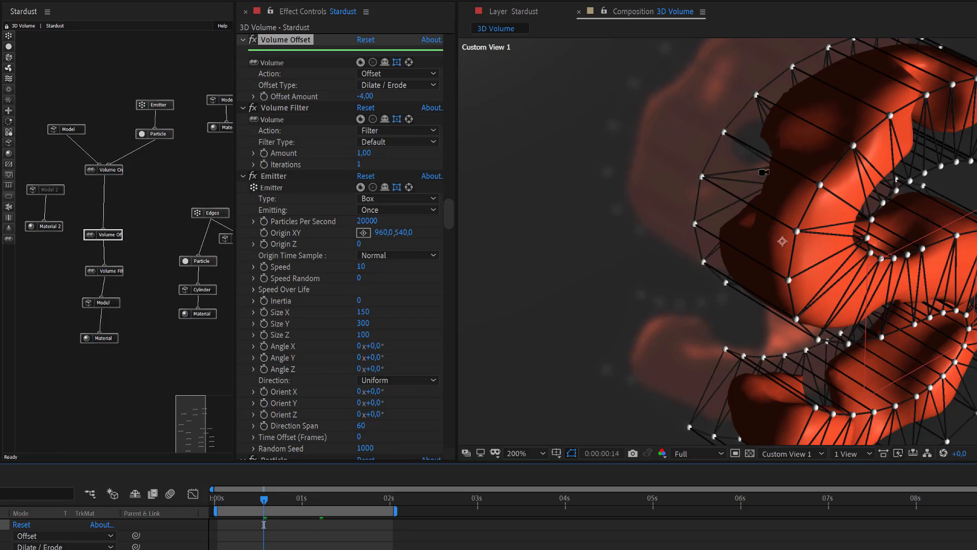
scroll(807, 169, down, 2)
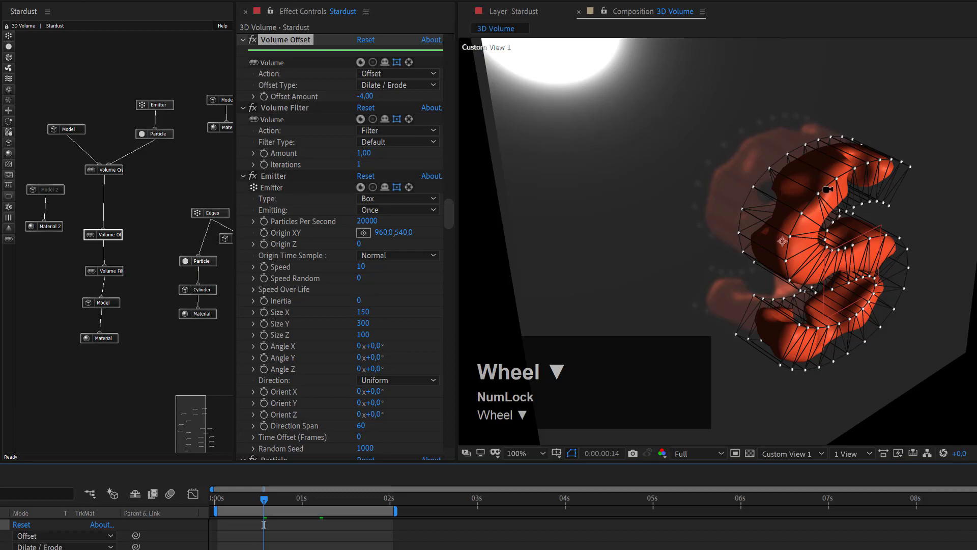